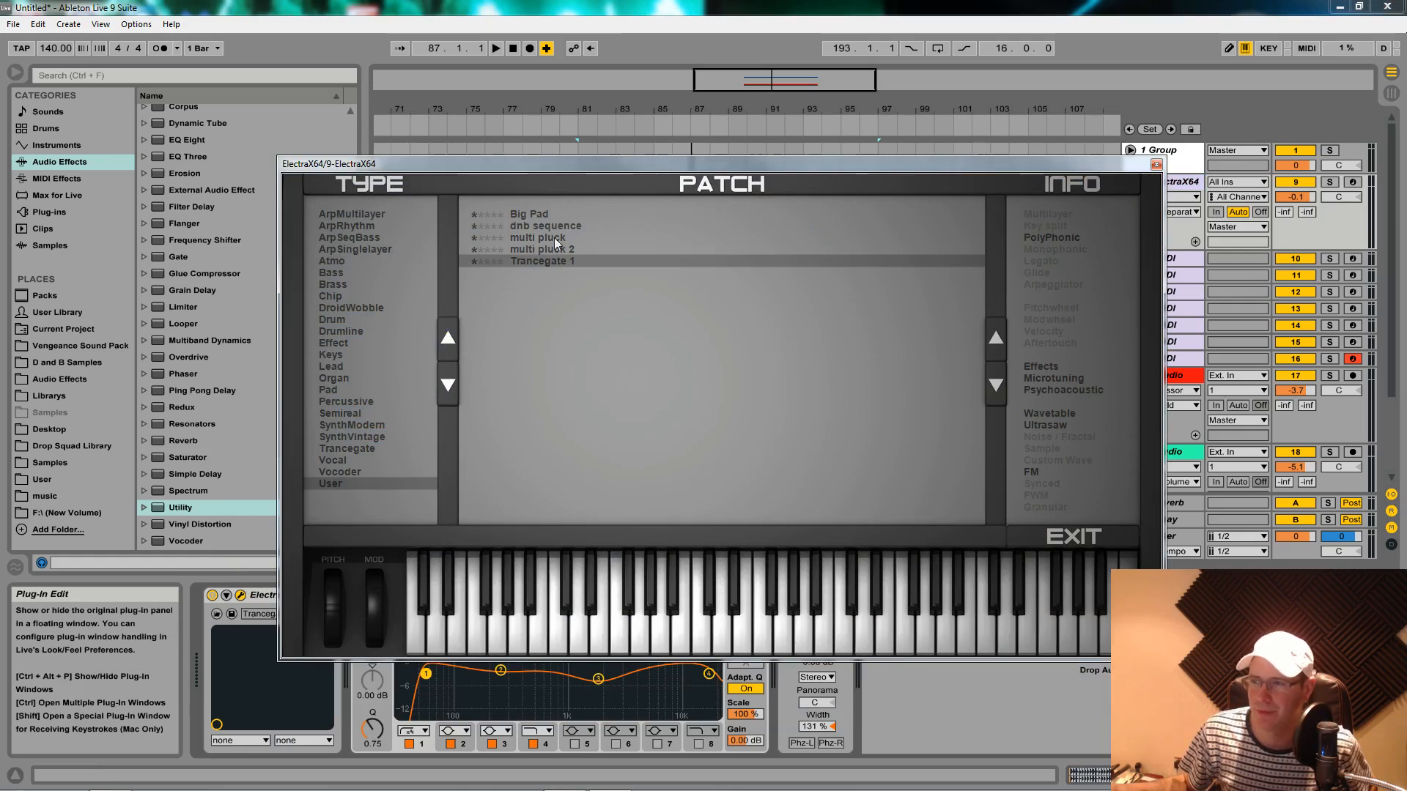
Load the Trancegate patch 12 Saw Rhythmic MF, solo the ElectraX64 track and play it.
click(360, 450)
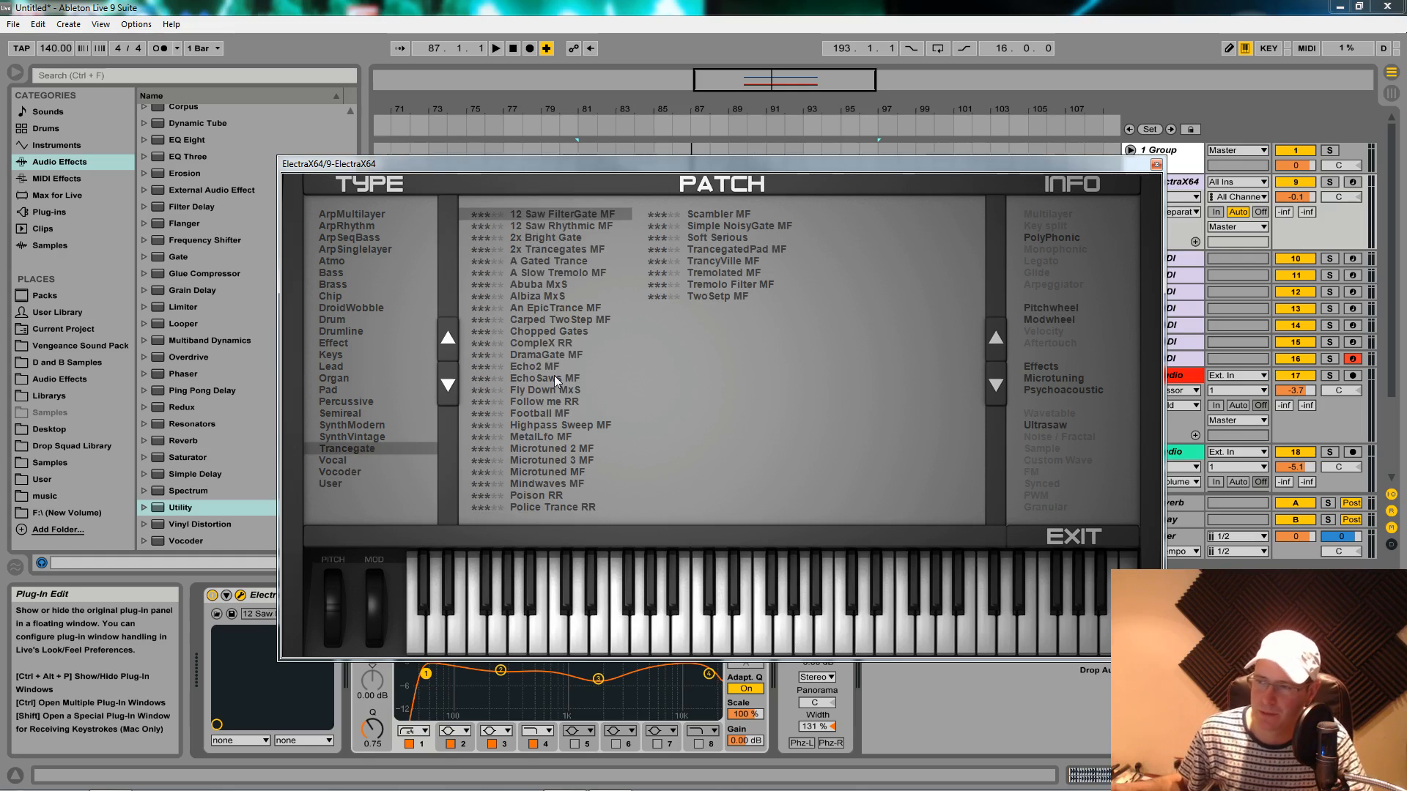
drag(665, 164, 632, 295)
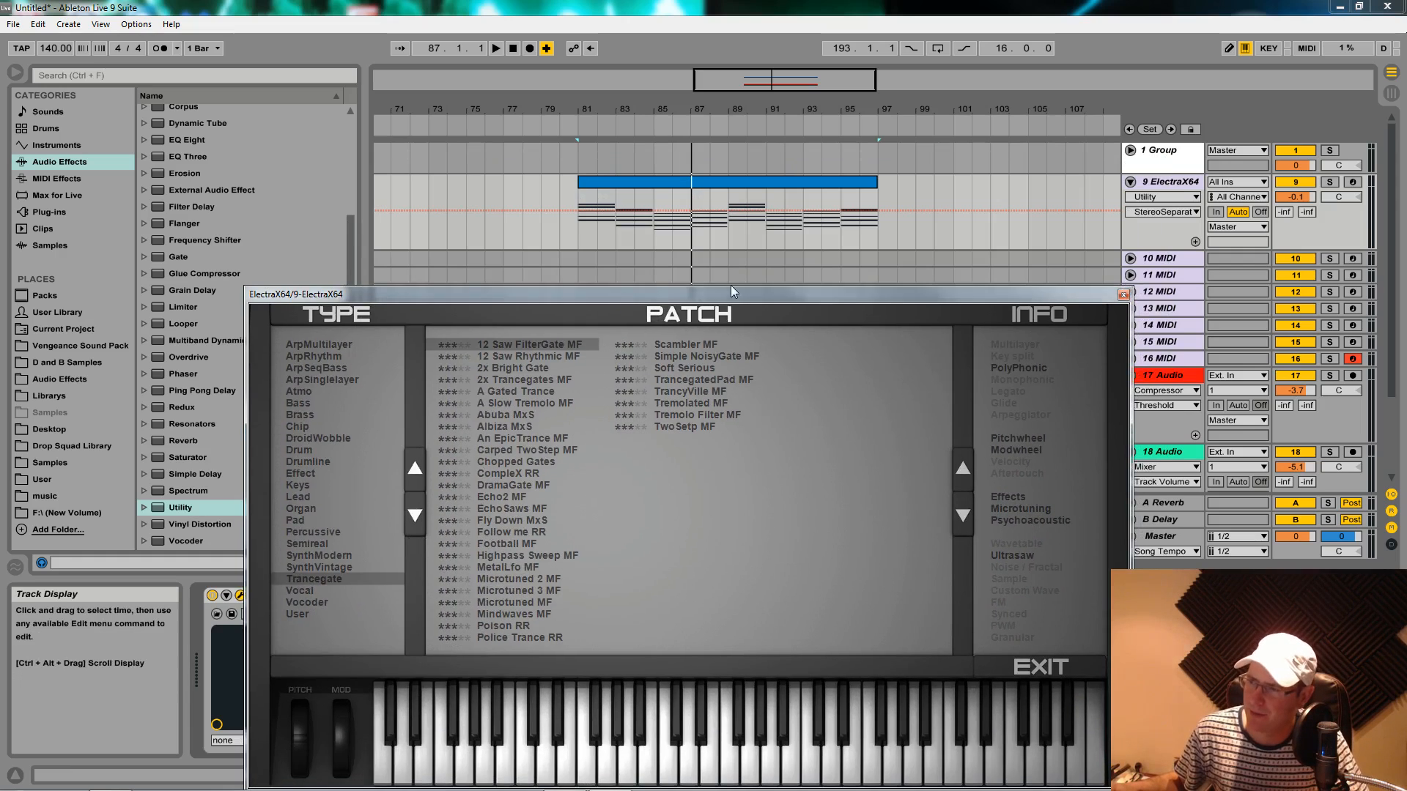
drag(731, 290, 803, 171)
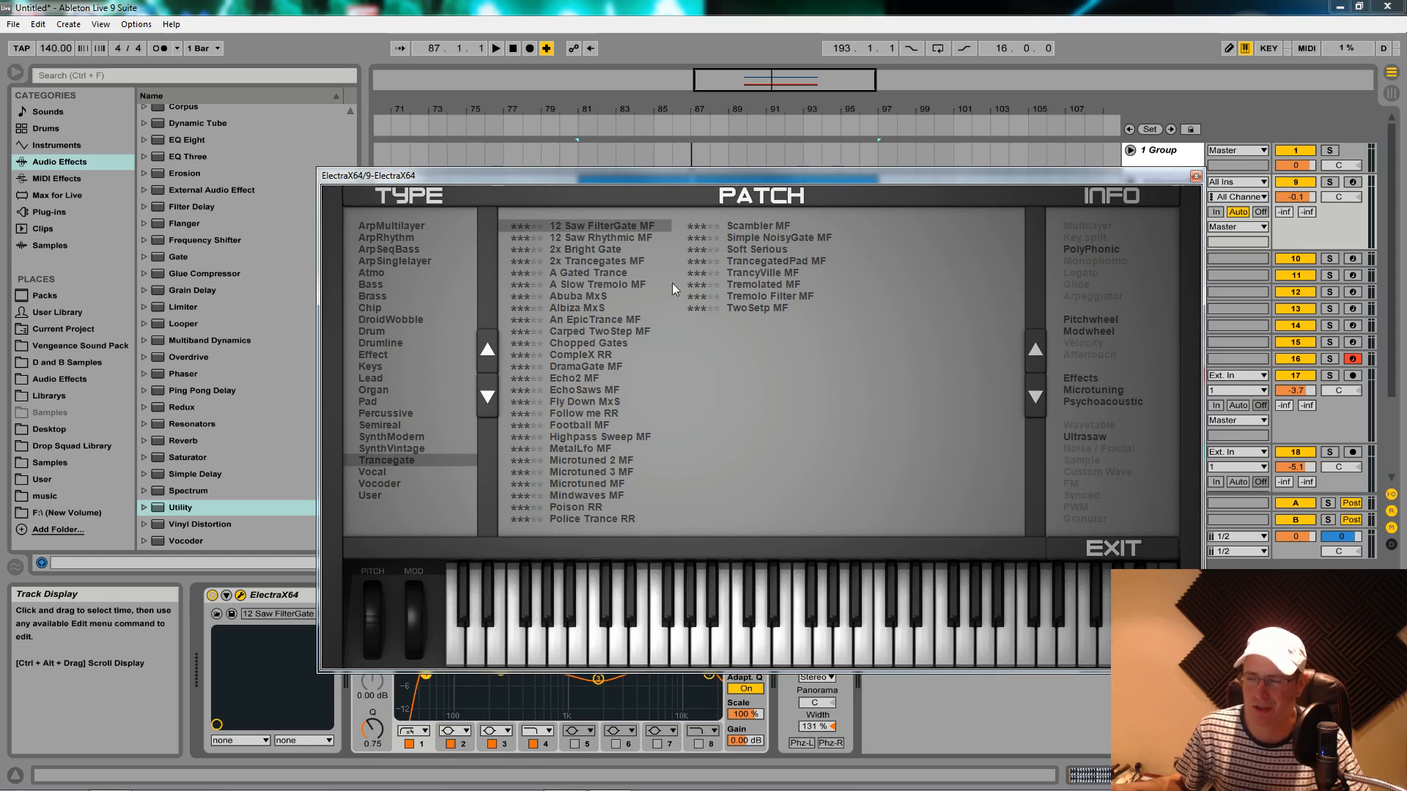
click(608, 236)
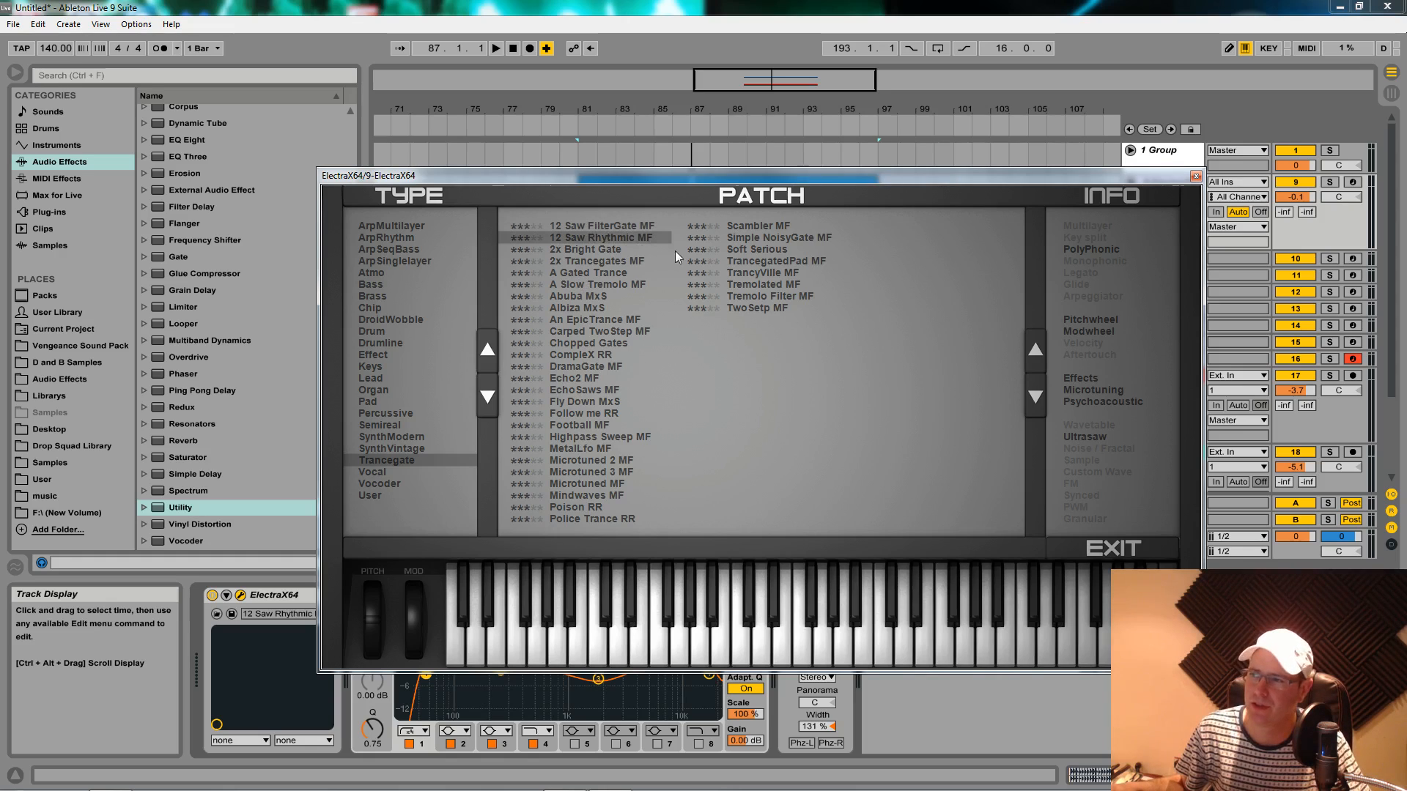
click(1330, 182)
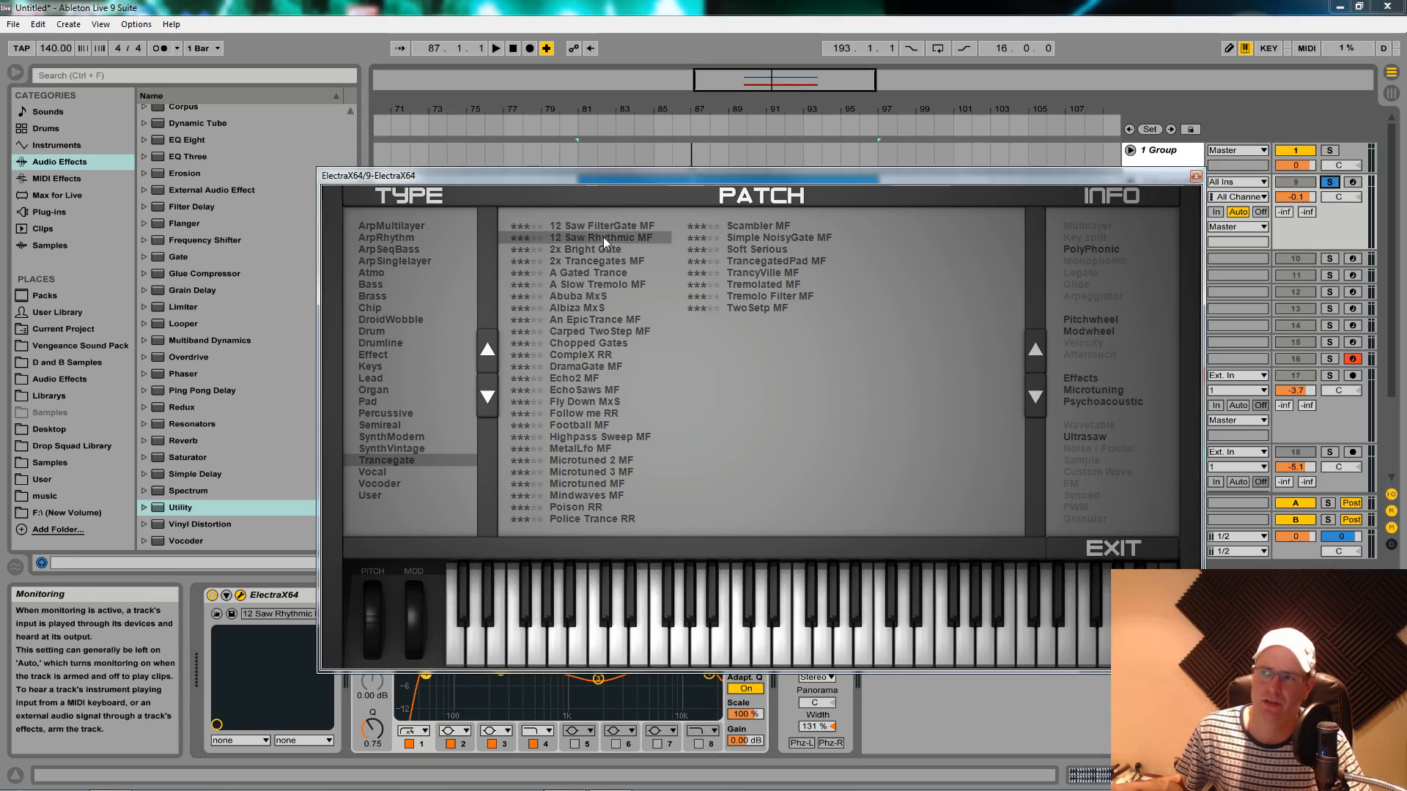
key(space)
drag(831, 180, 825, 262)
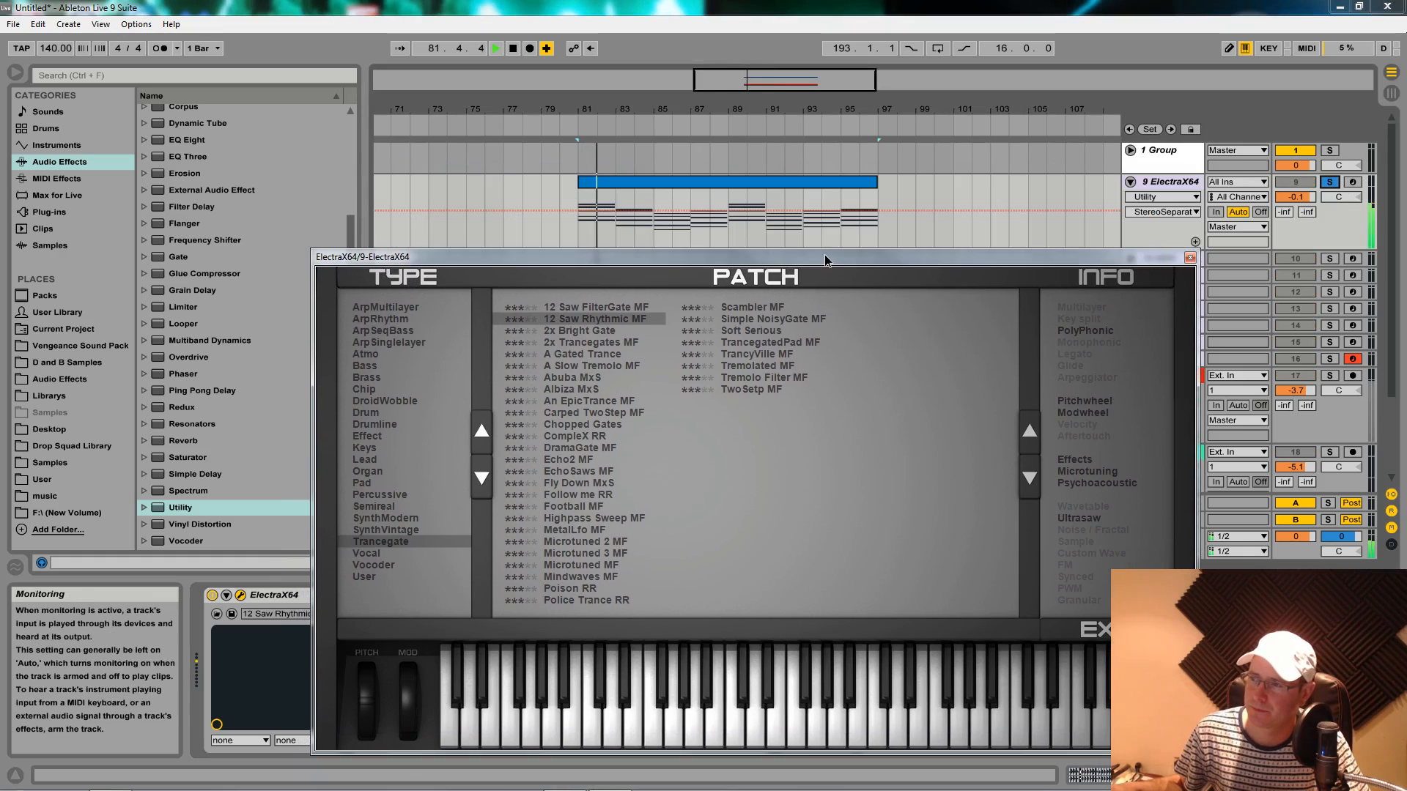
Audition the Trancegate patches A Slow Tremolo MF and Carped TwoStep MF against the MIDI clip.
click(622, 365)
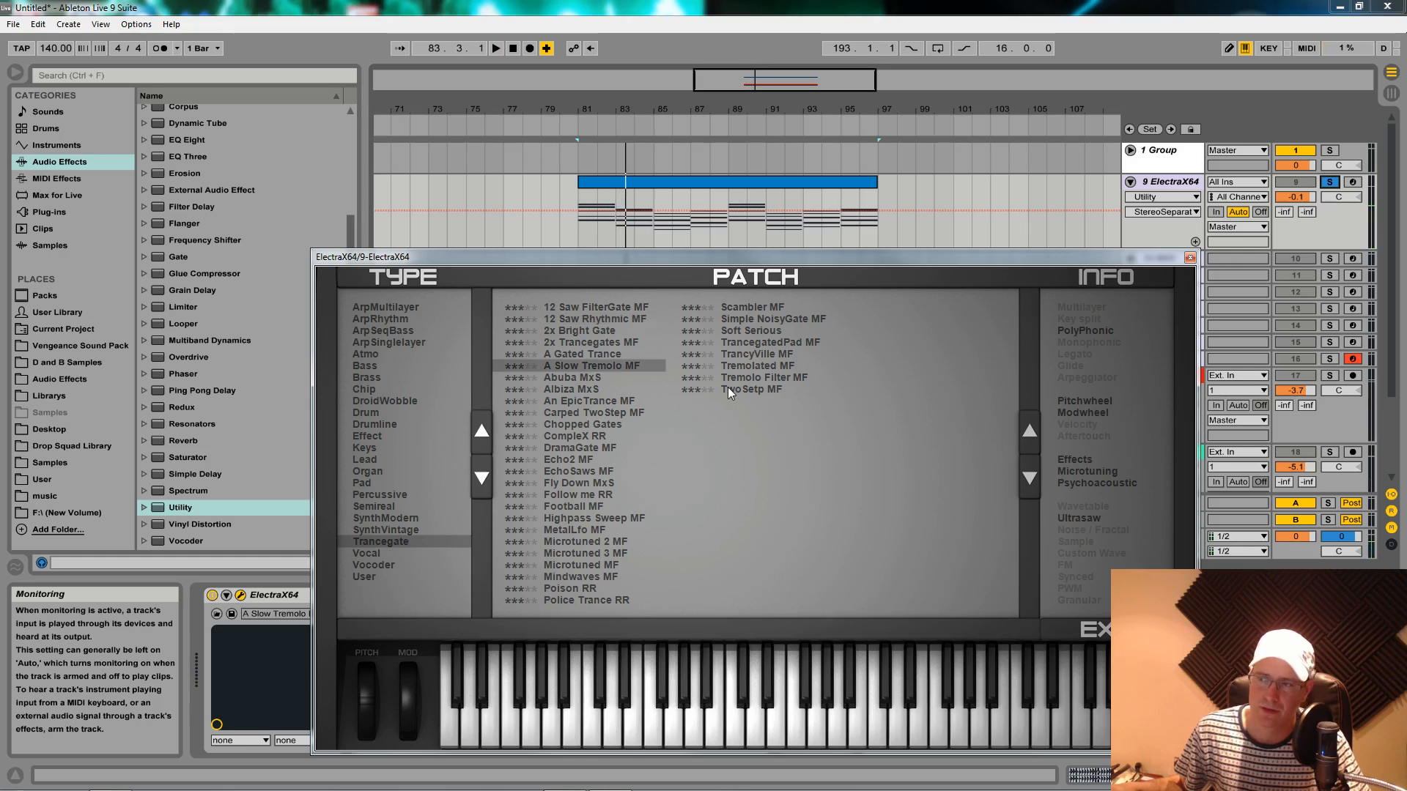
key(space)
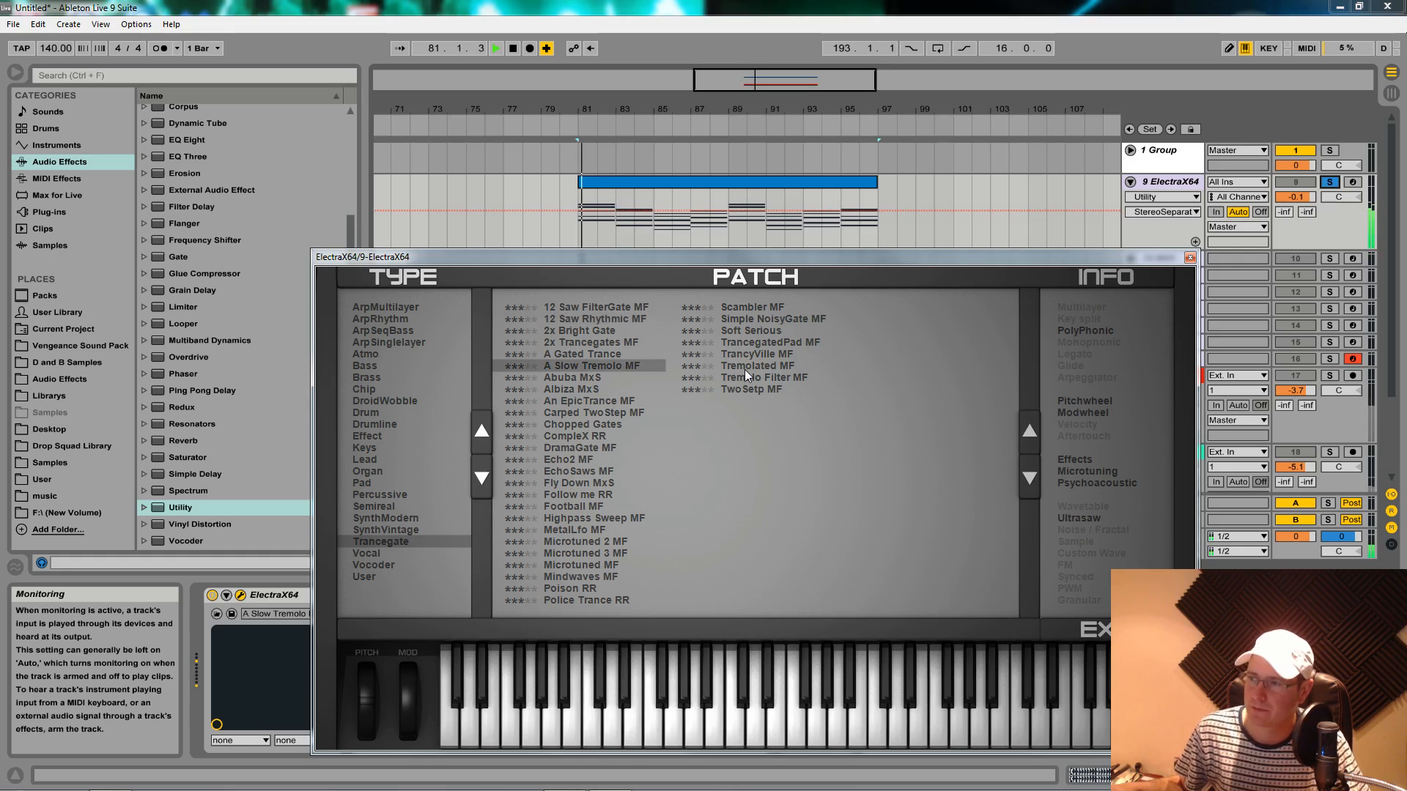
click(613, 413)
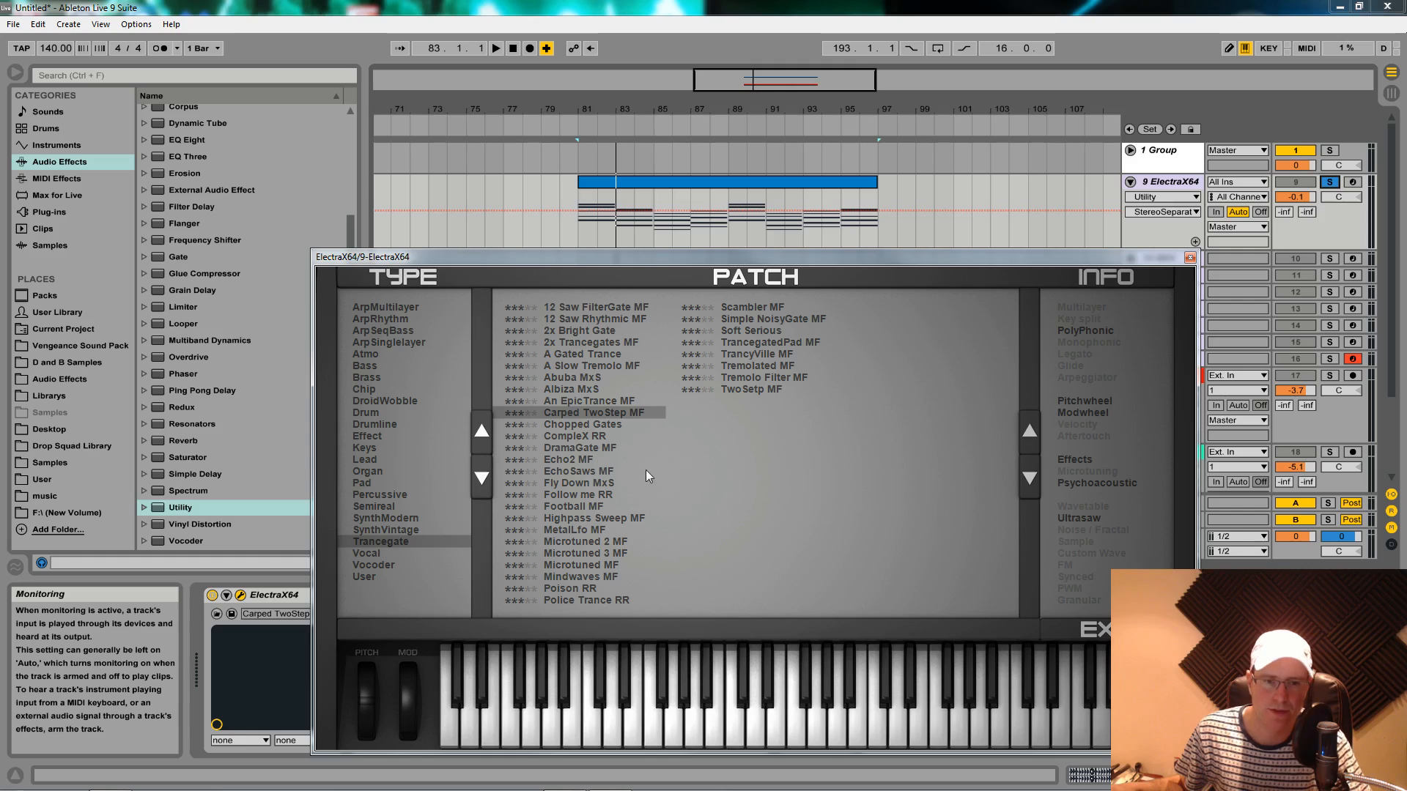
key(space)
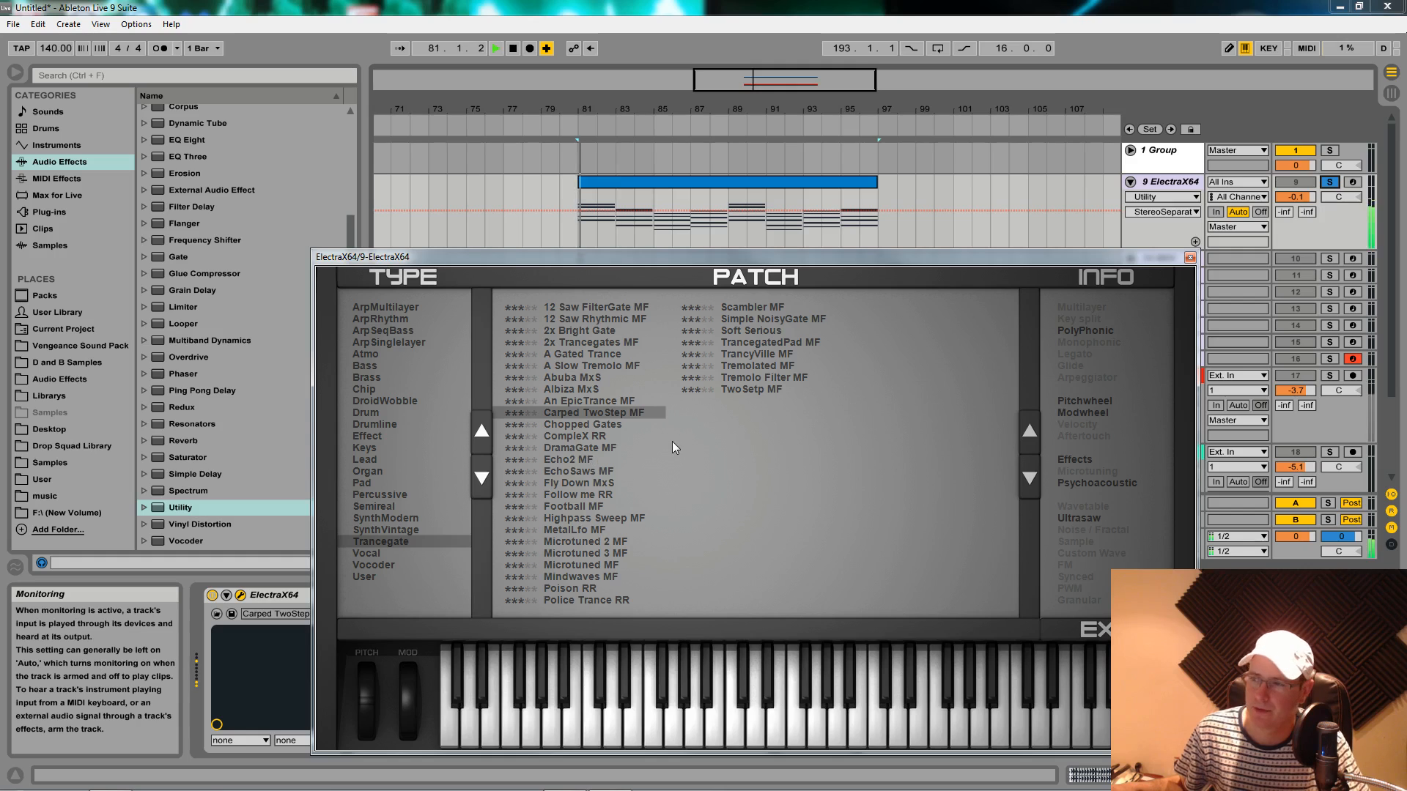
Audition the Trancegate patches MetalLfo MF and Poison RR, restarting playback for each one.
click(586, 530)
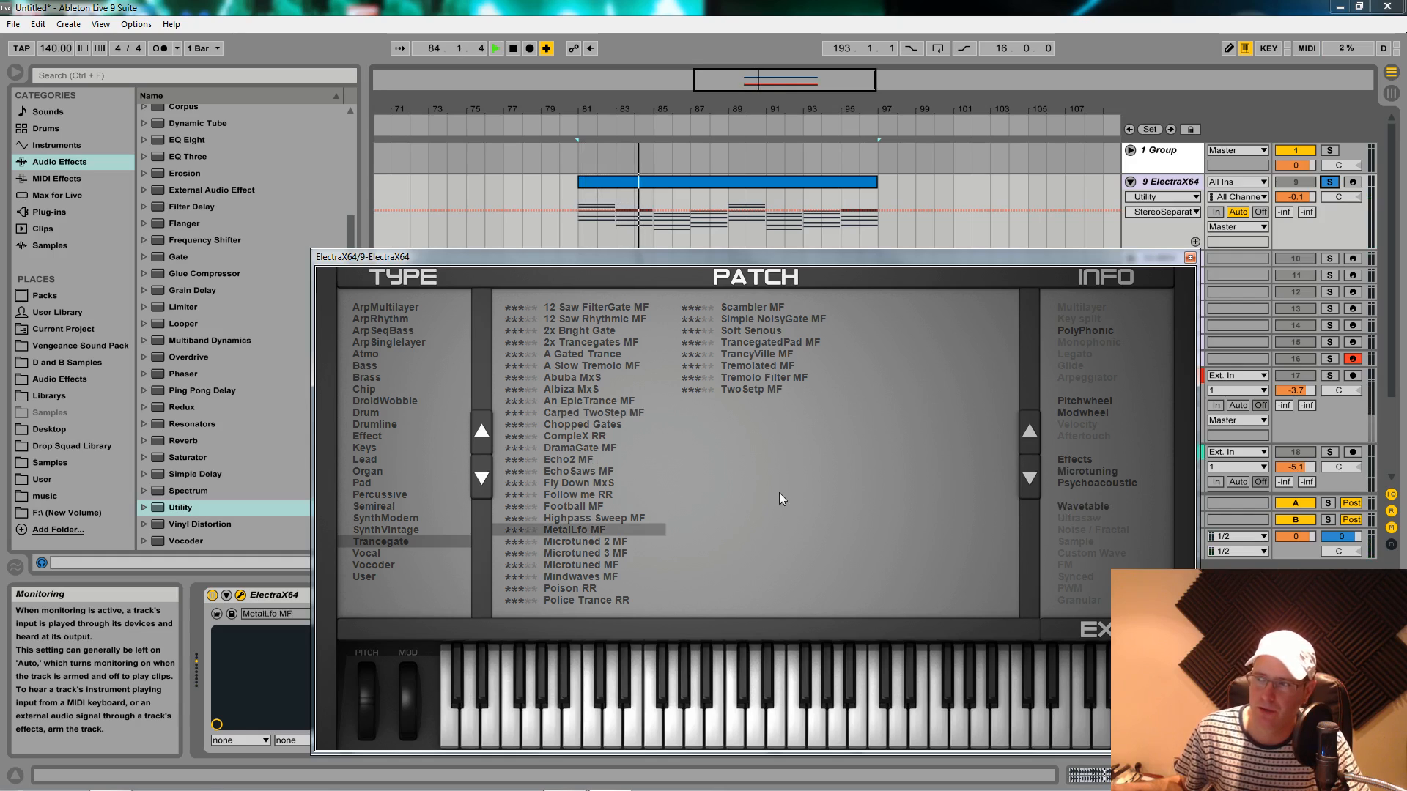
key(space)
key(space)
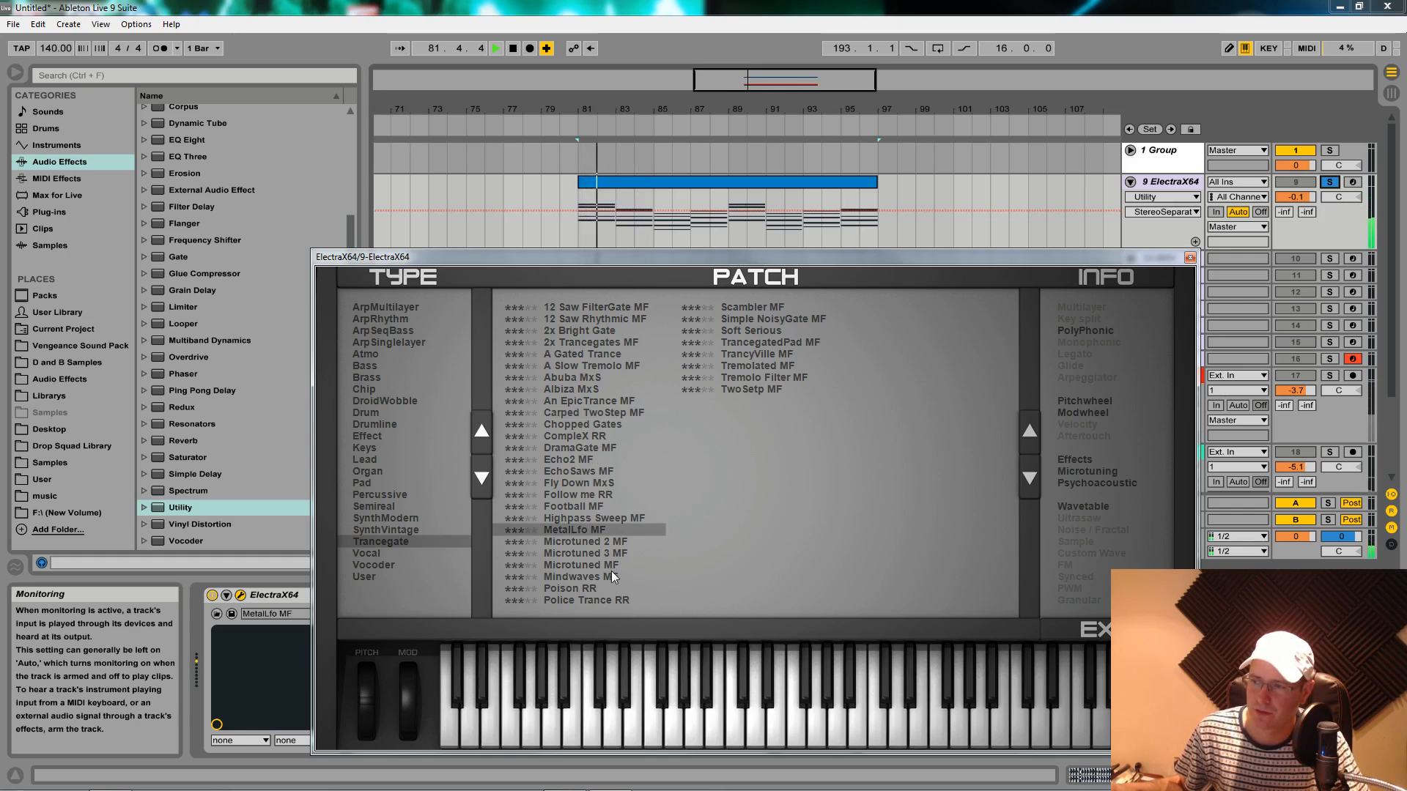
click(589, 588)
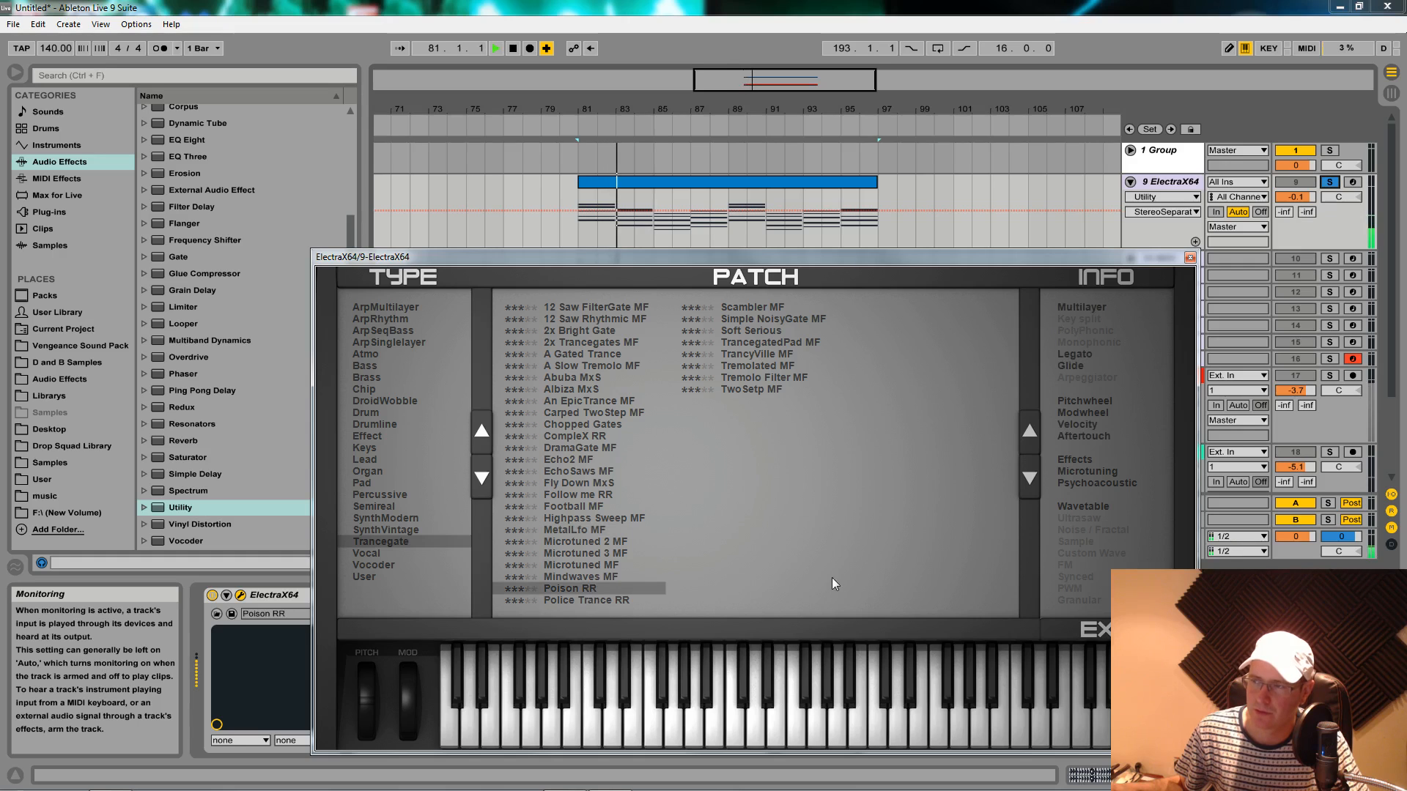
key(space)
key(space)
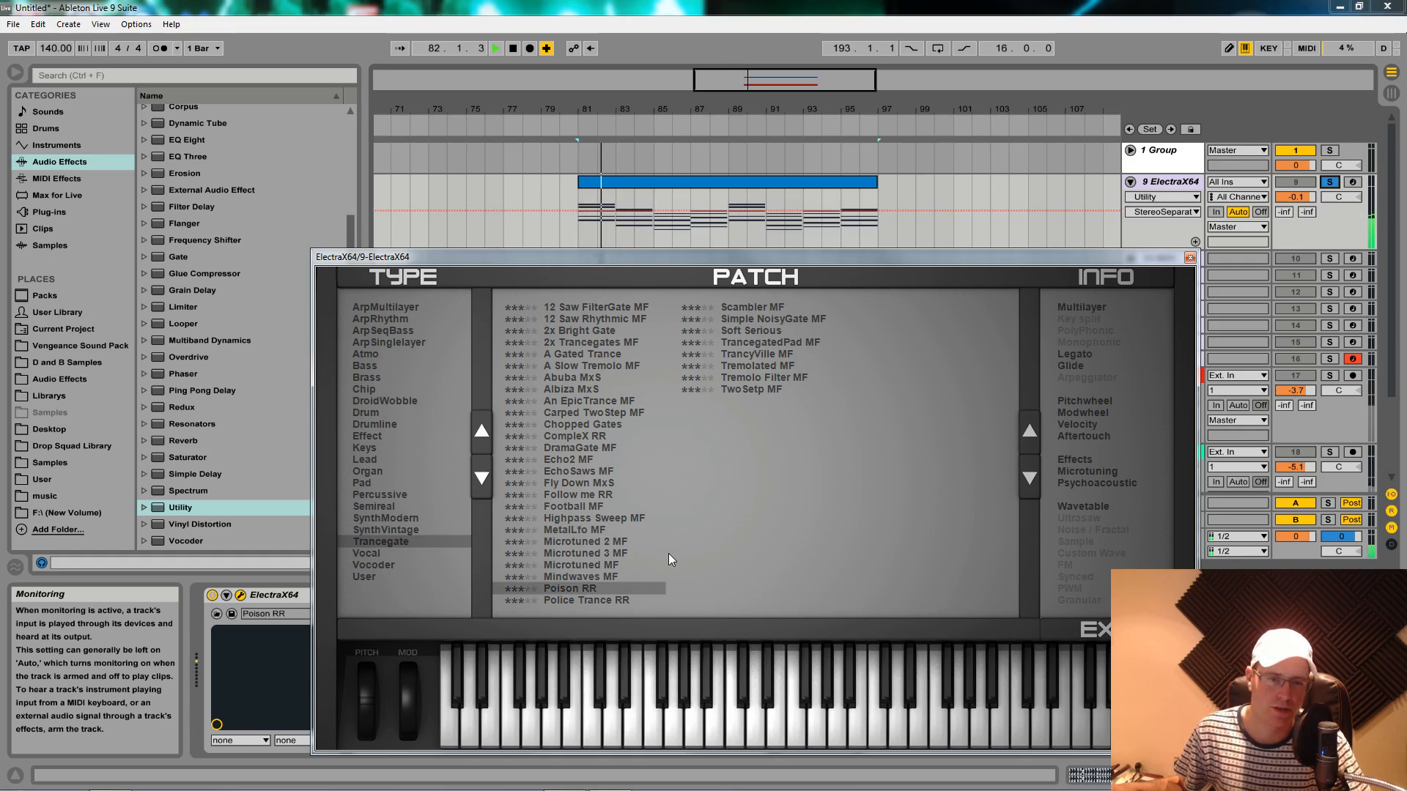
key(space)
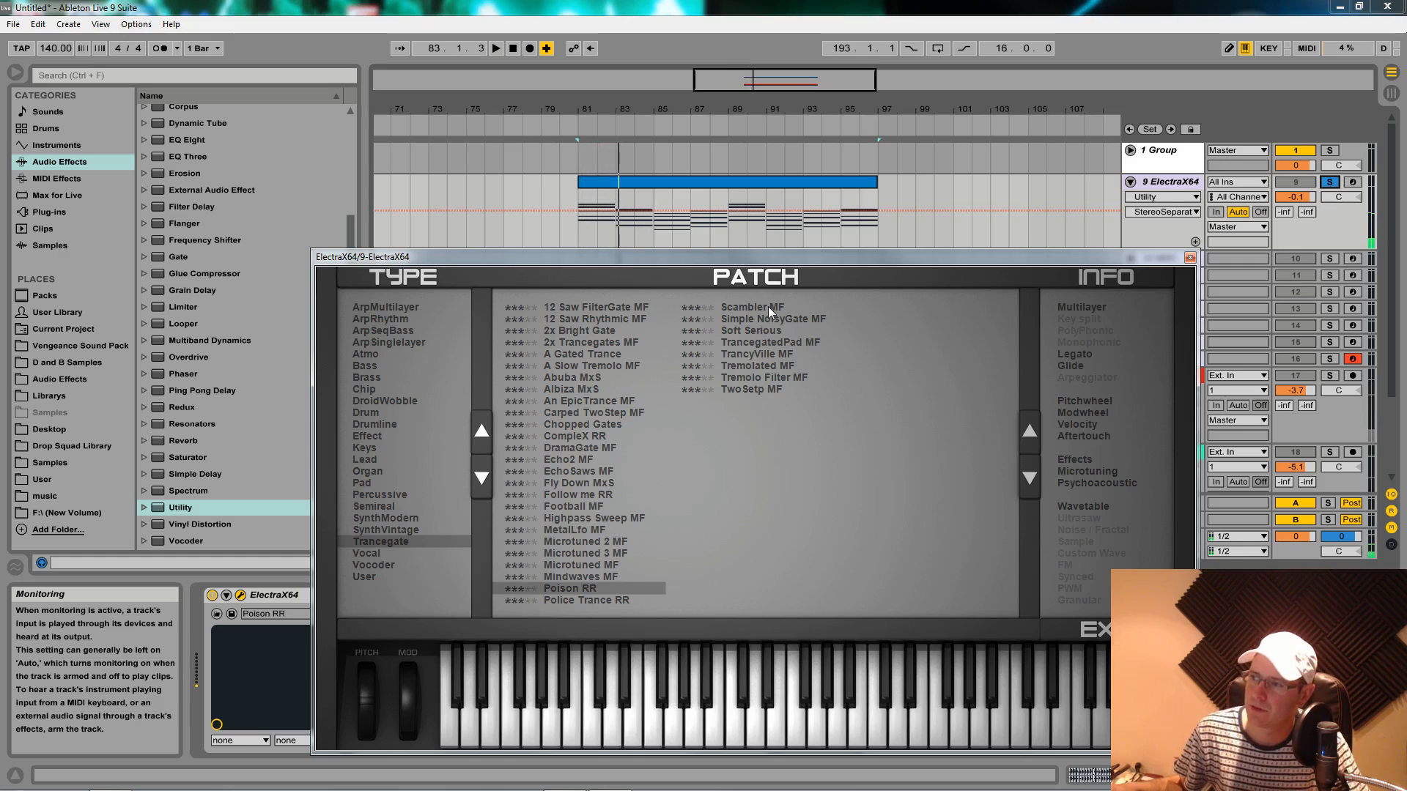
Audition the Trancegate patches Scambler MF and Tremolated MF, stopping playback after each one.
click(767, 307)
key(space)
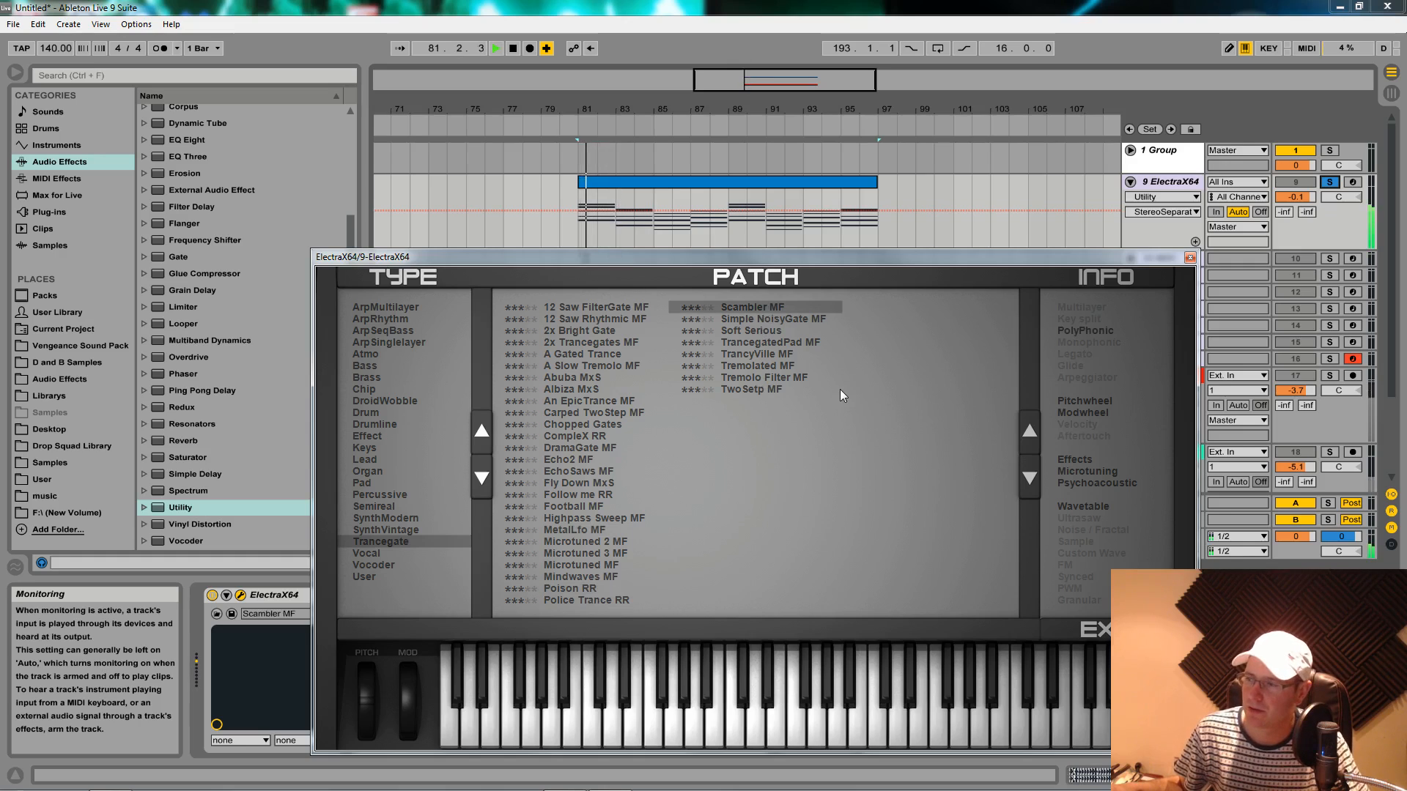
key(space)
click(782, 366)
key(space)
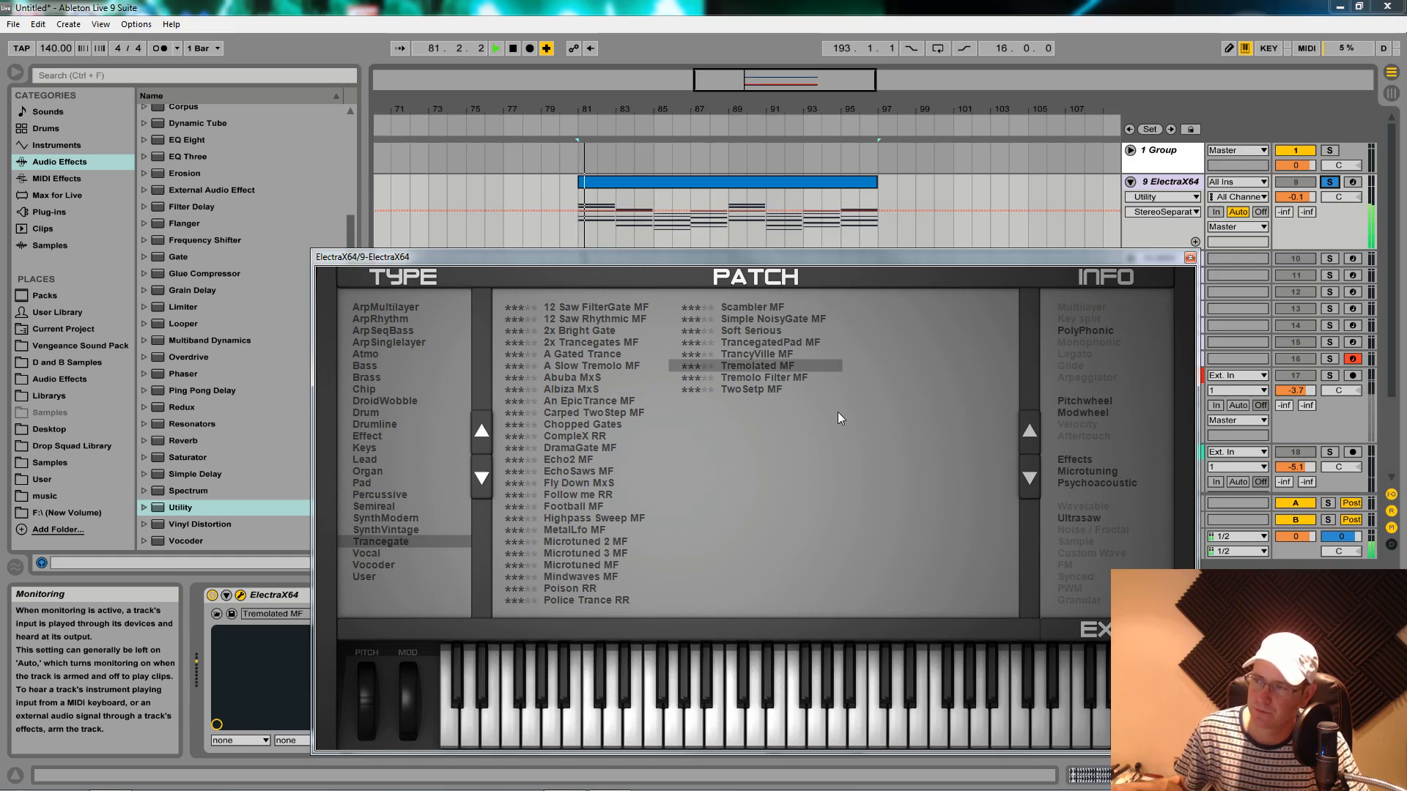
key(space)
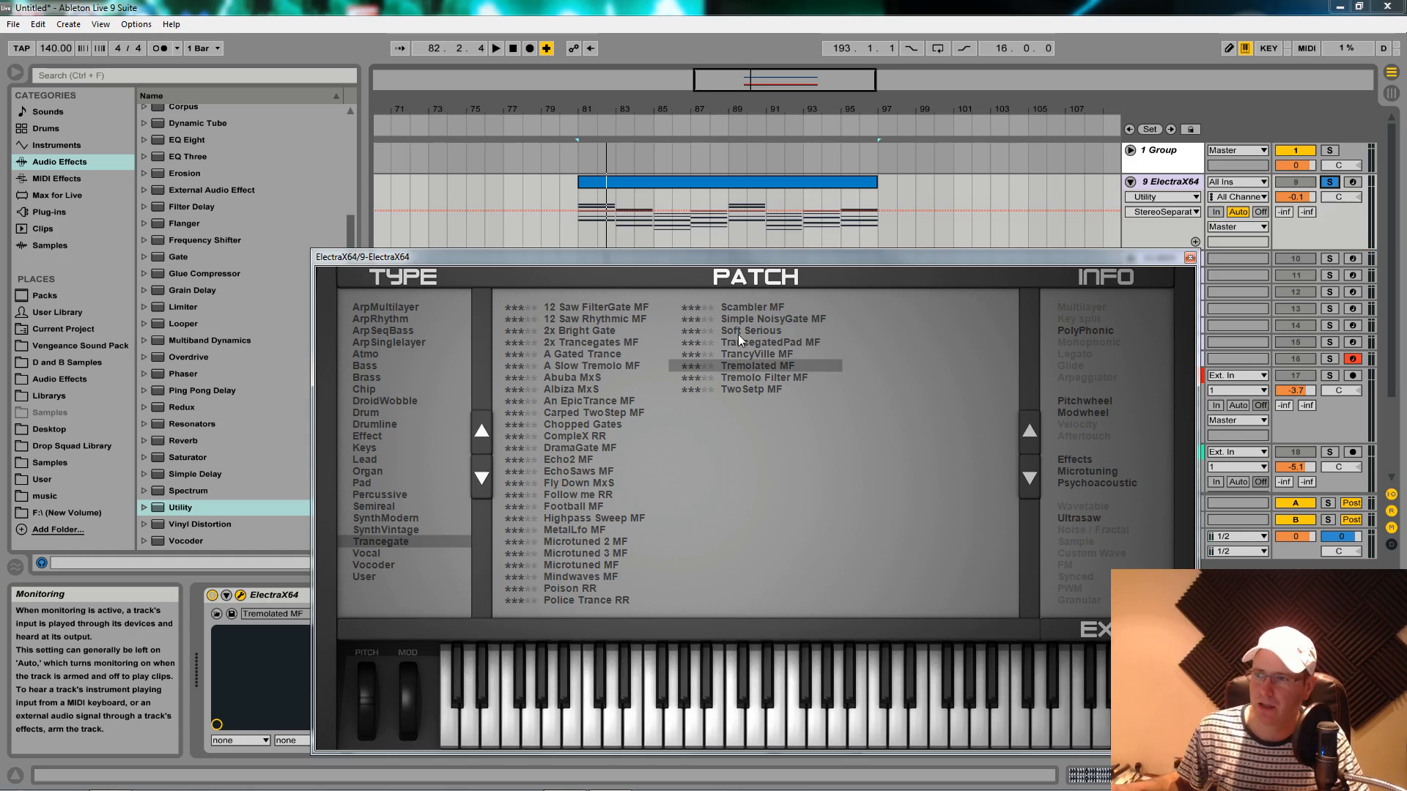
Load the User patch Trancegate 1, play it and return to the synth's editing view.
click(372, 573)
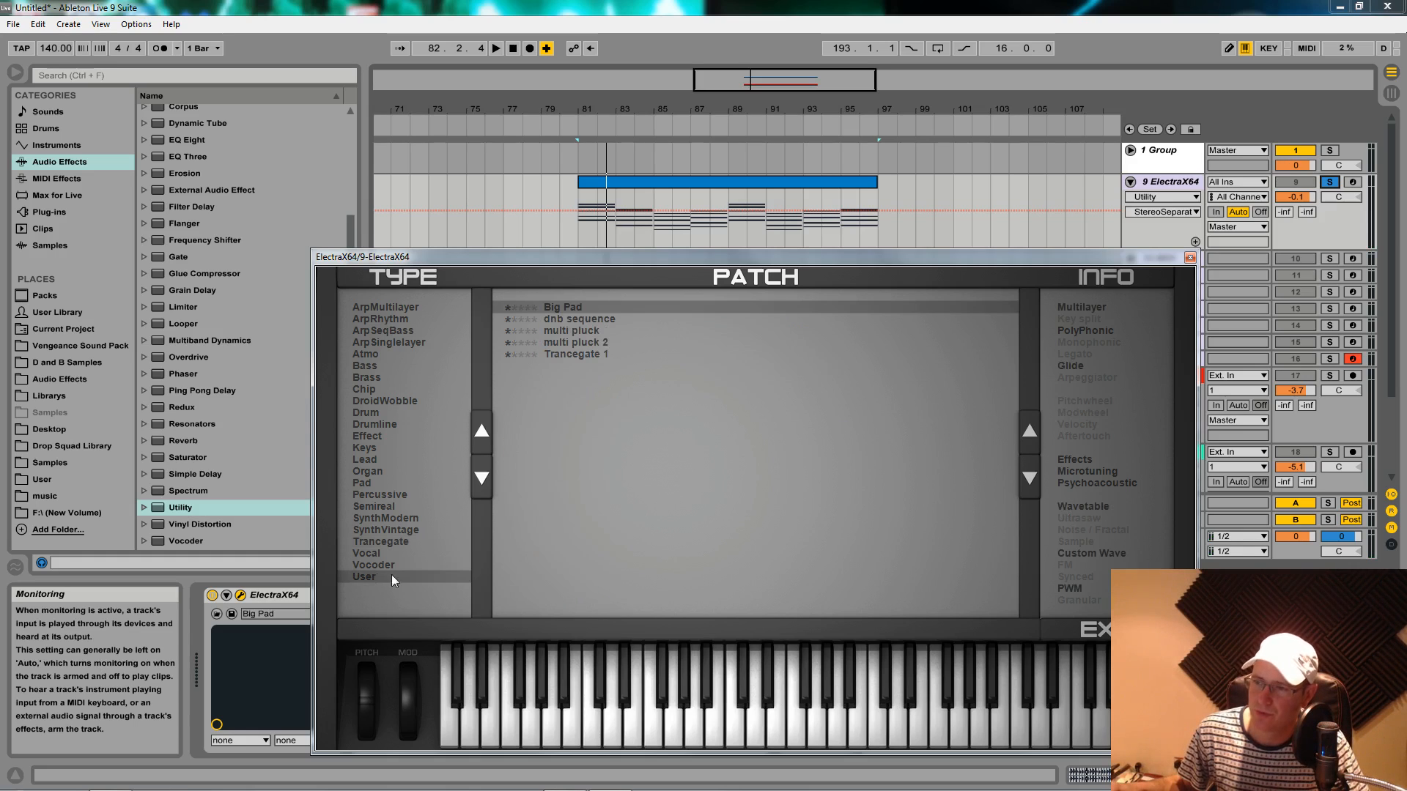
click(588, 356)
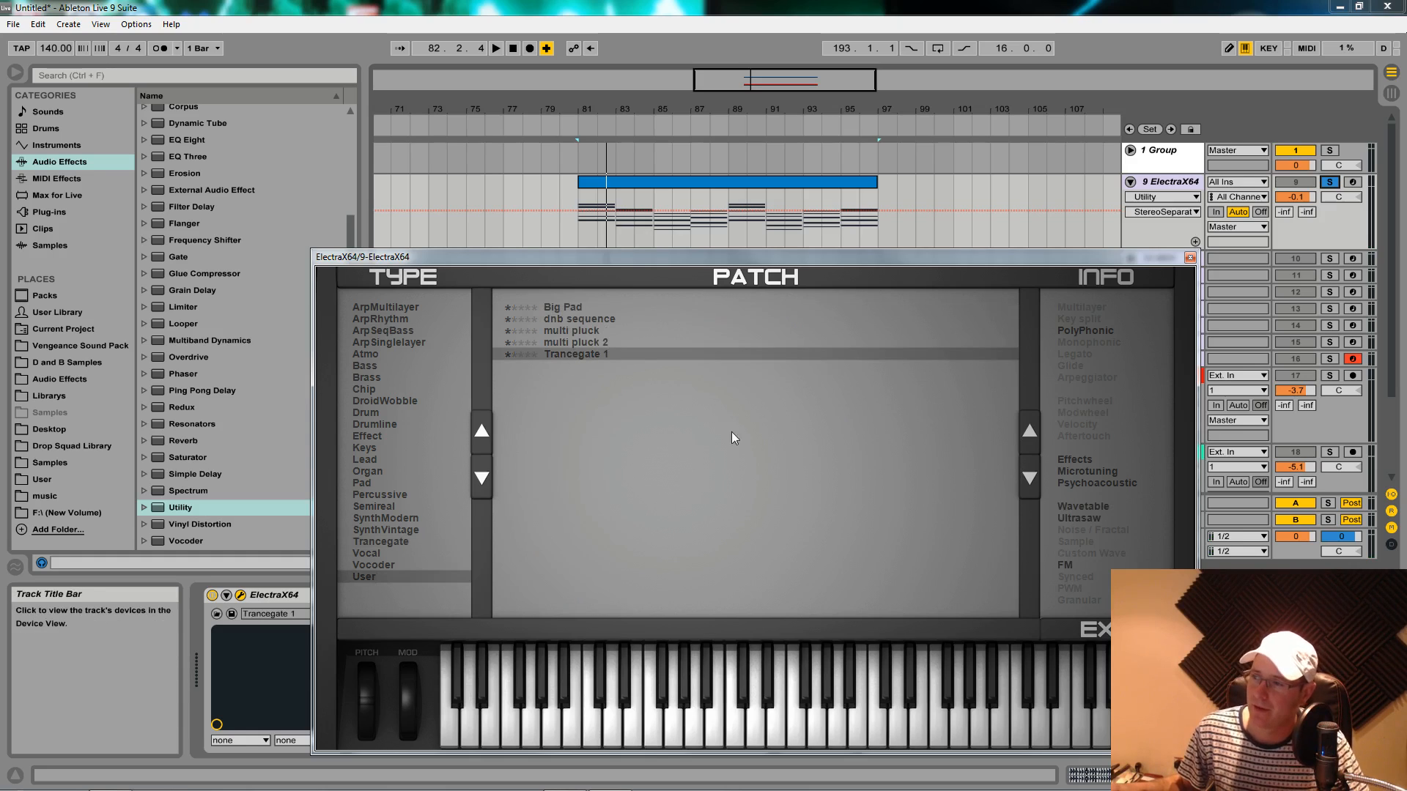
key(space)
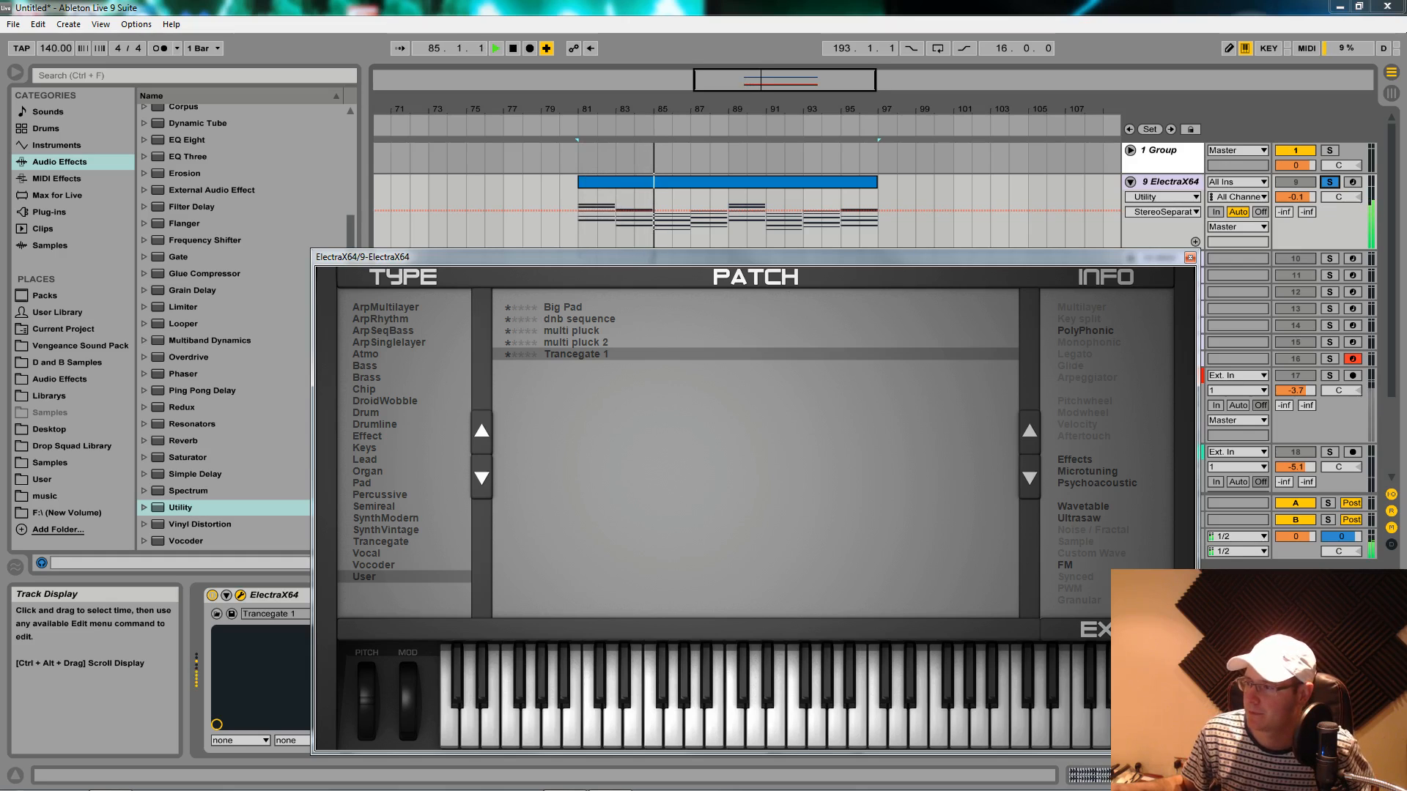
click(1120, 631)
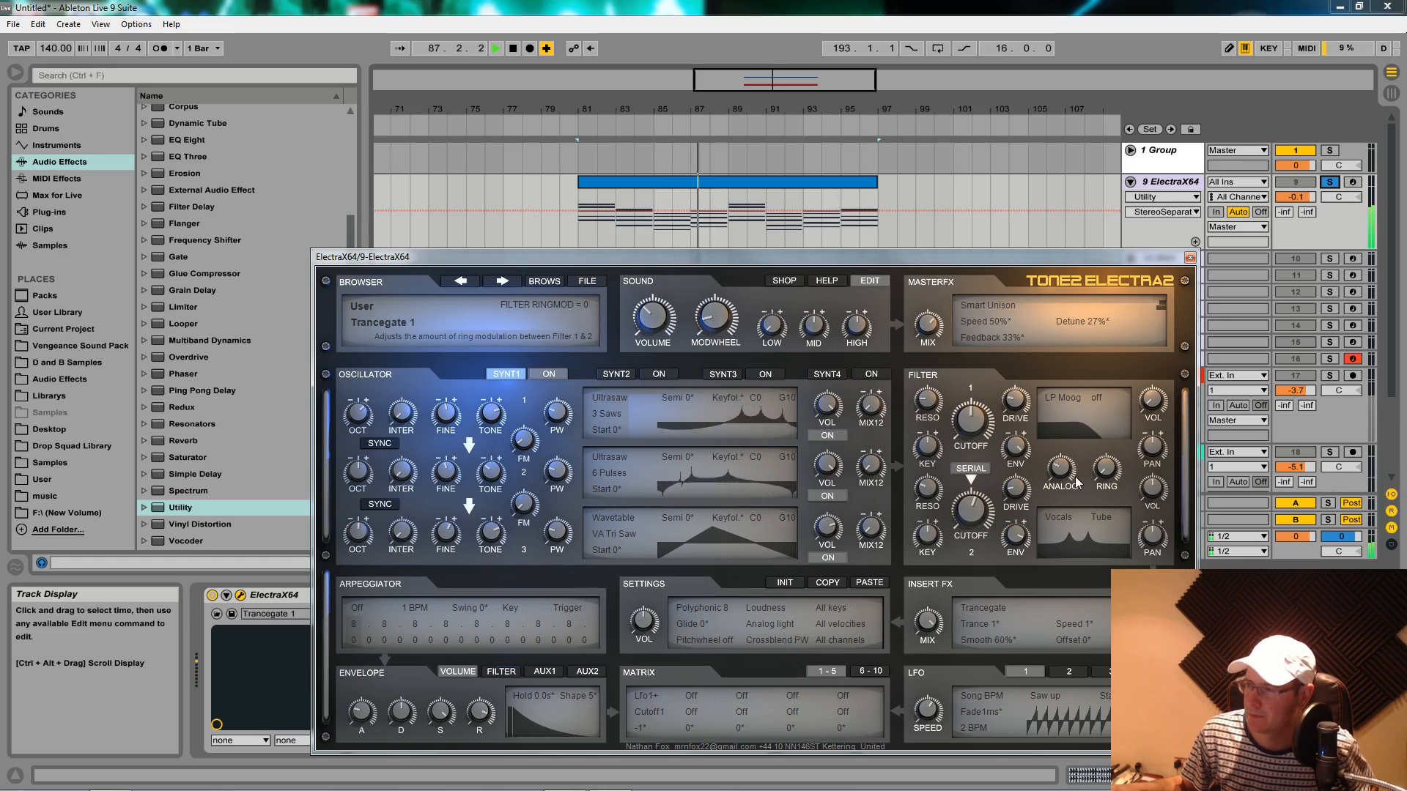
Duplicate the ElectraX64 track and close the duplicate's plug-in window.
click(1165, 182)
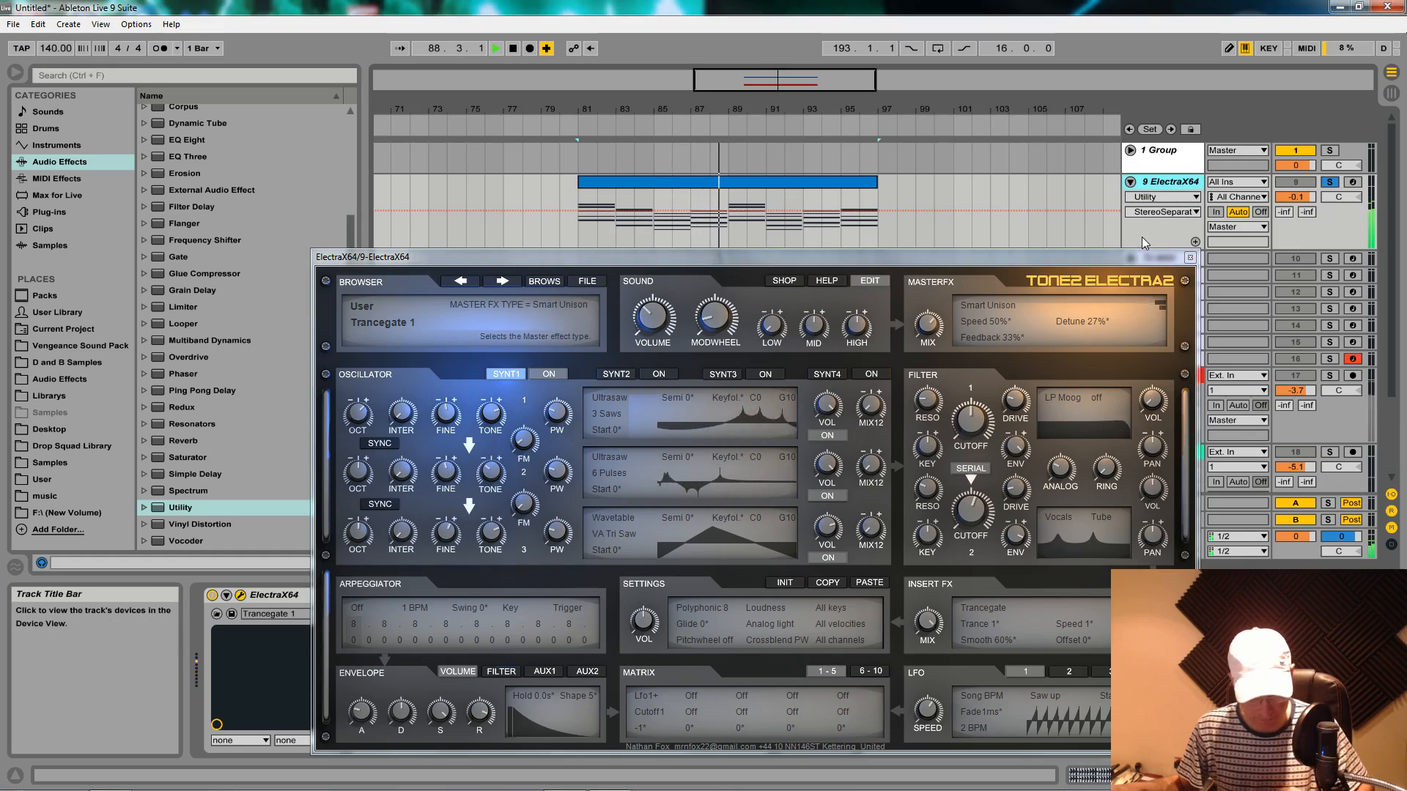
key(ctrl+d)
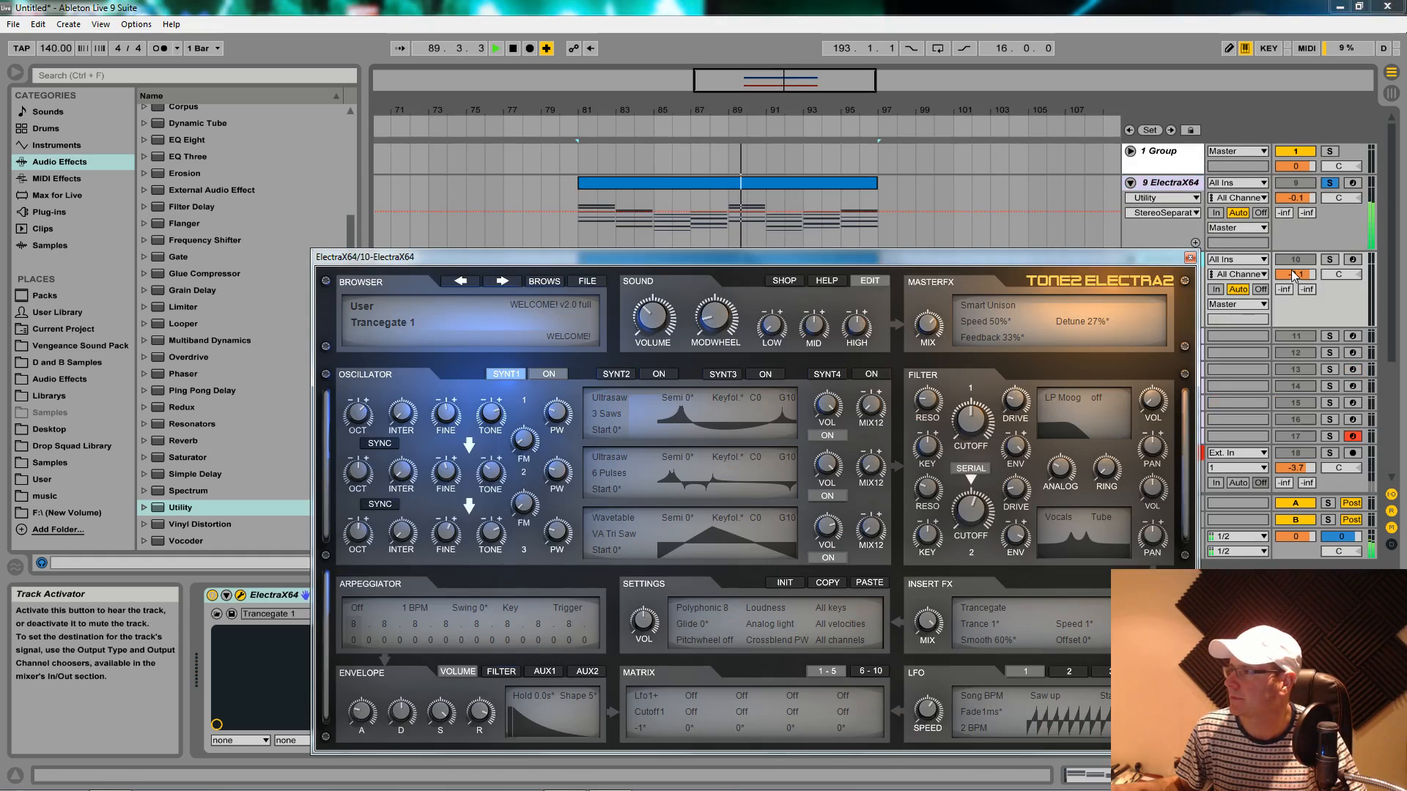
drag(1158, 257, 1157, 401)
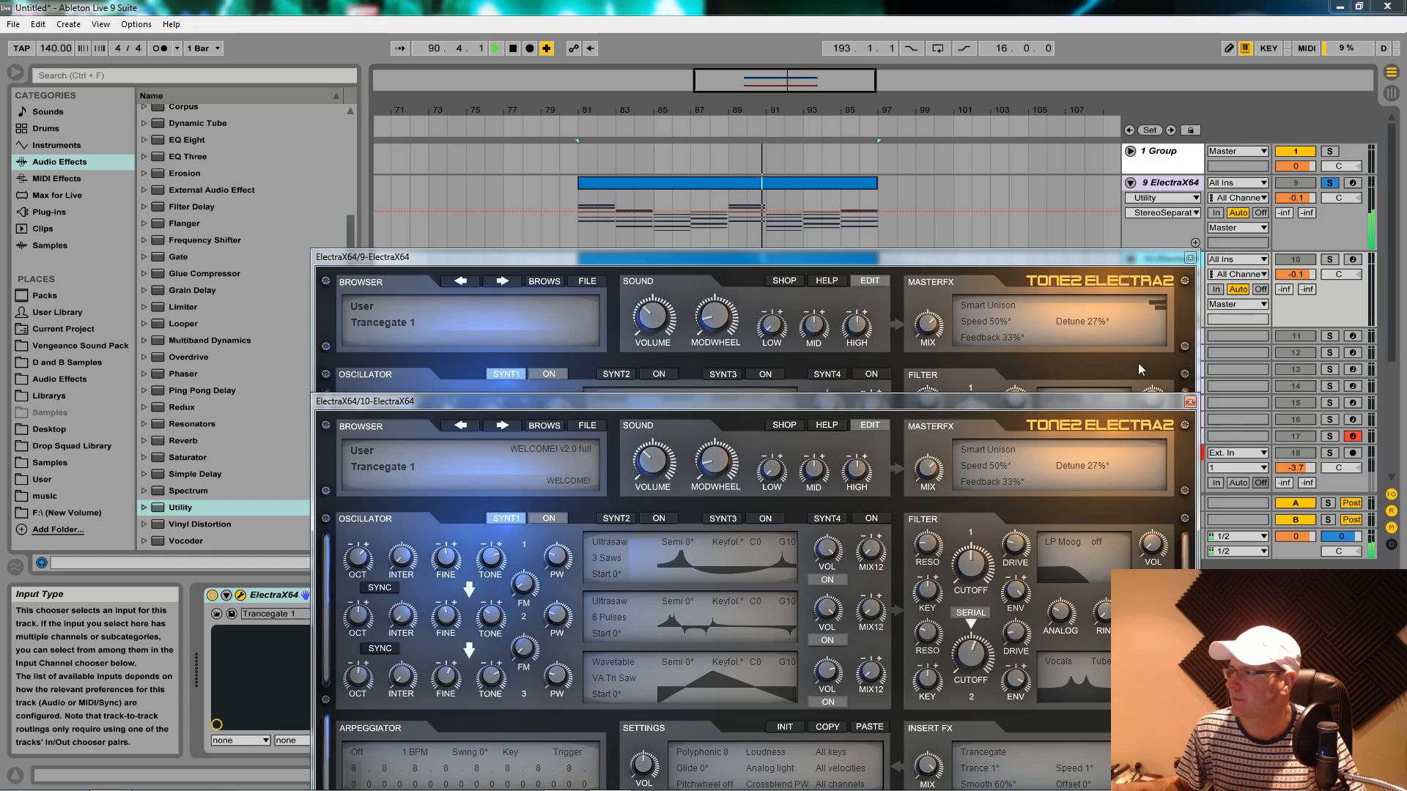
click(1189, 401)
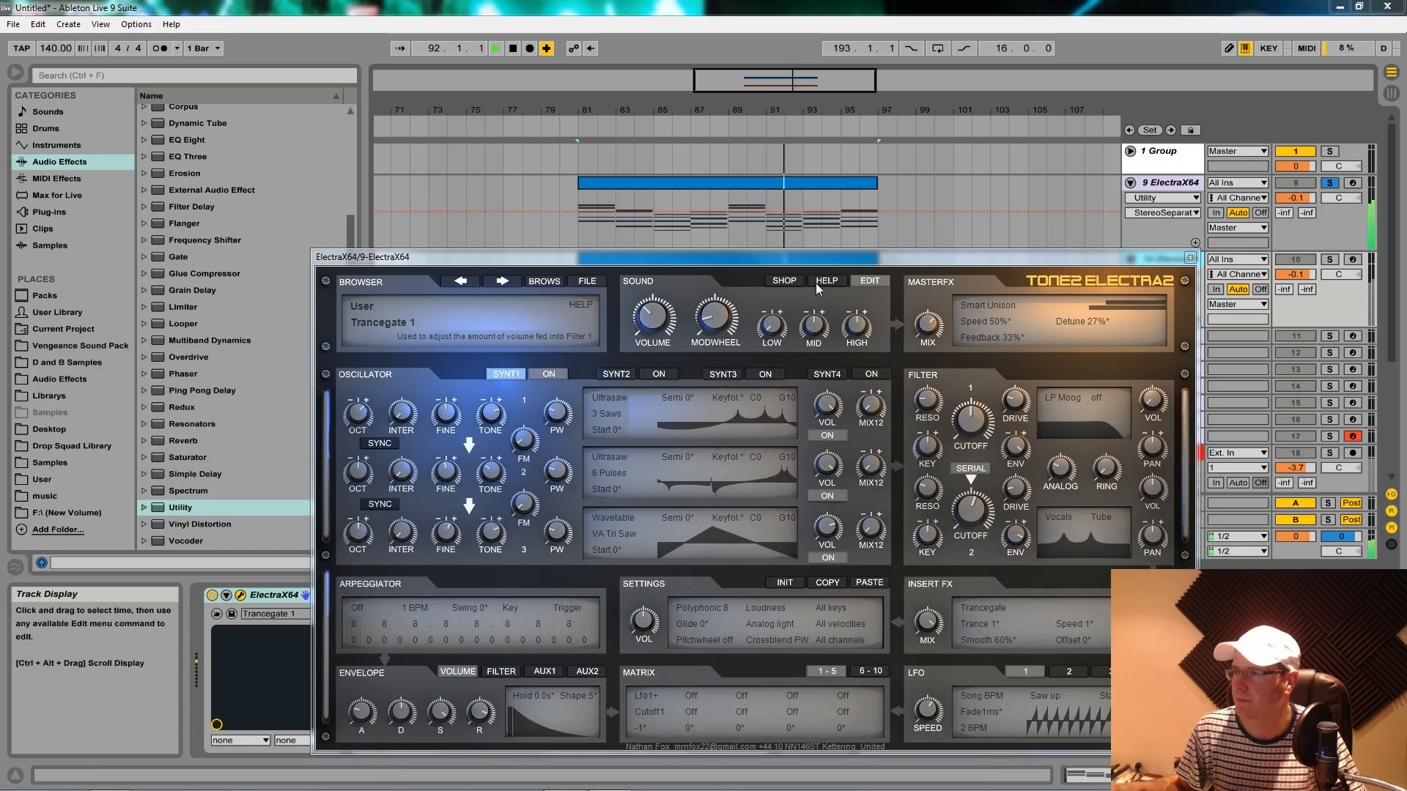
Delete the MIDI clip from the duplicated ElectraX64 track and fold that track.
drag(818, 257, 828, 553)
drag(523, 335, 989, 322)
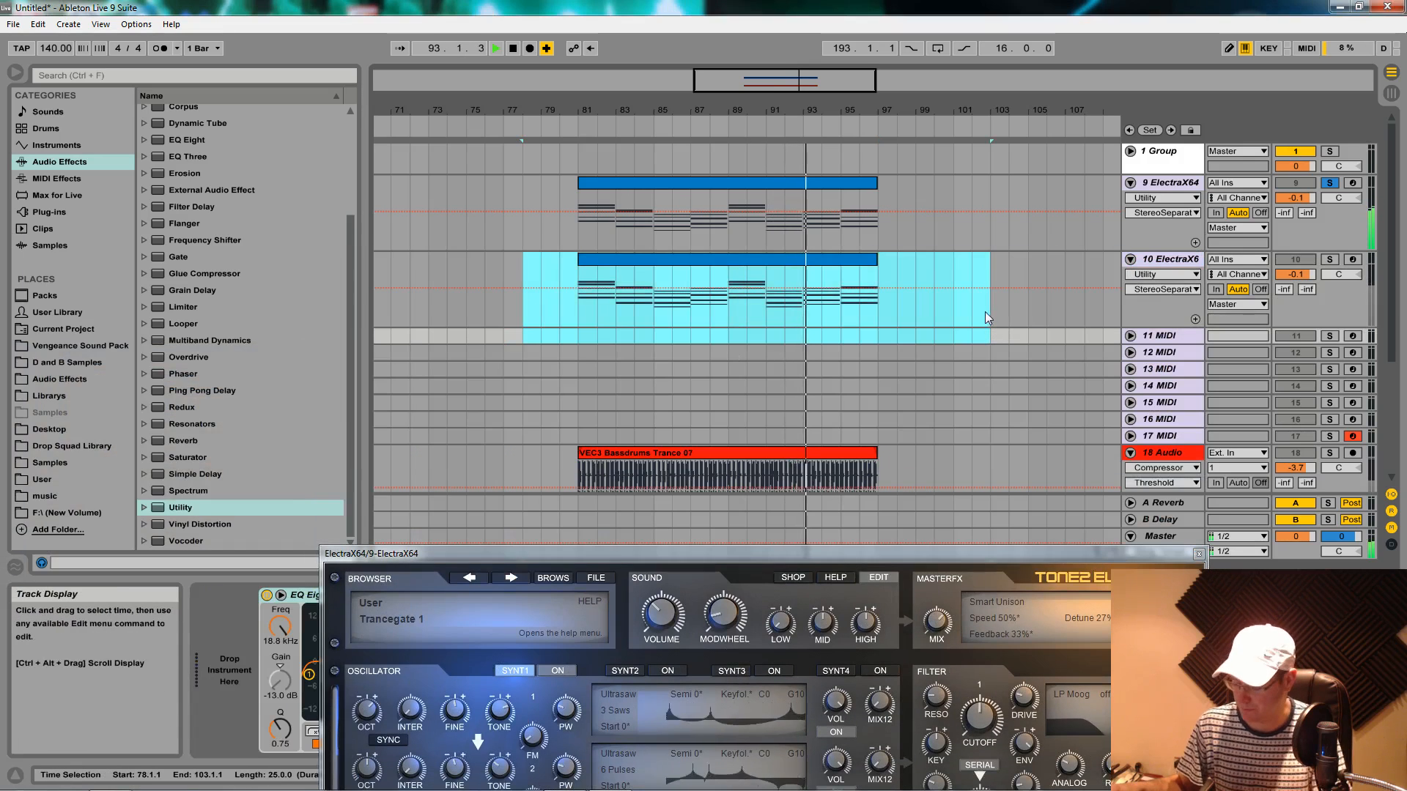
right_click(1181, 260)
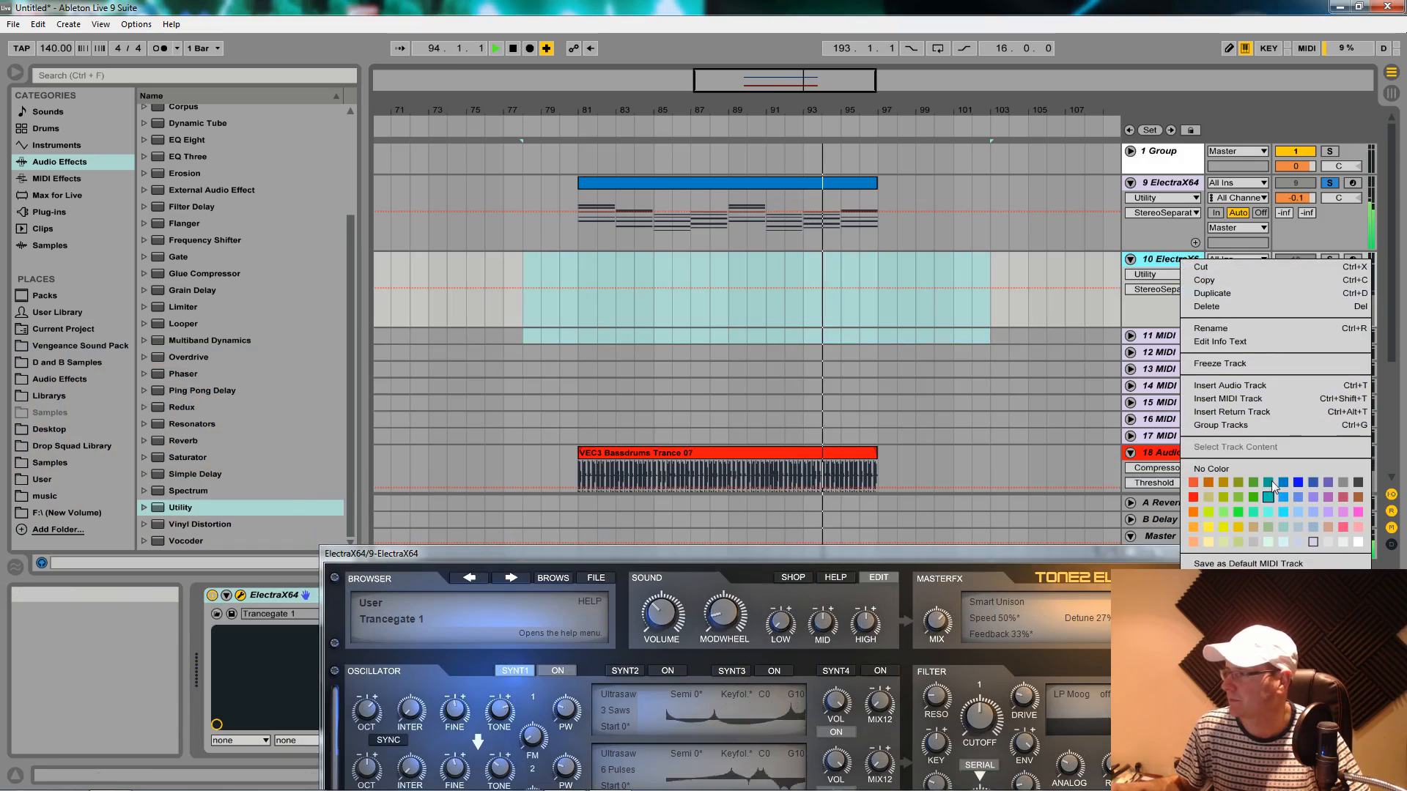
click(1267, 543)
click(1131, 259)
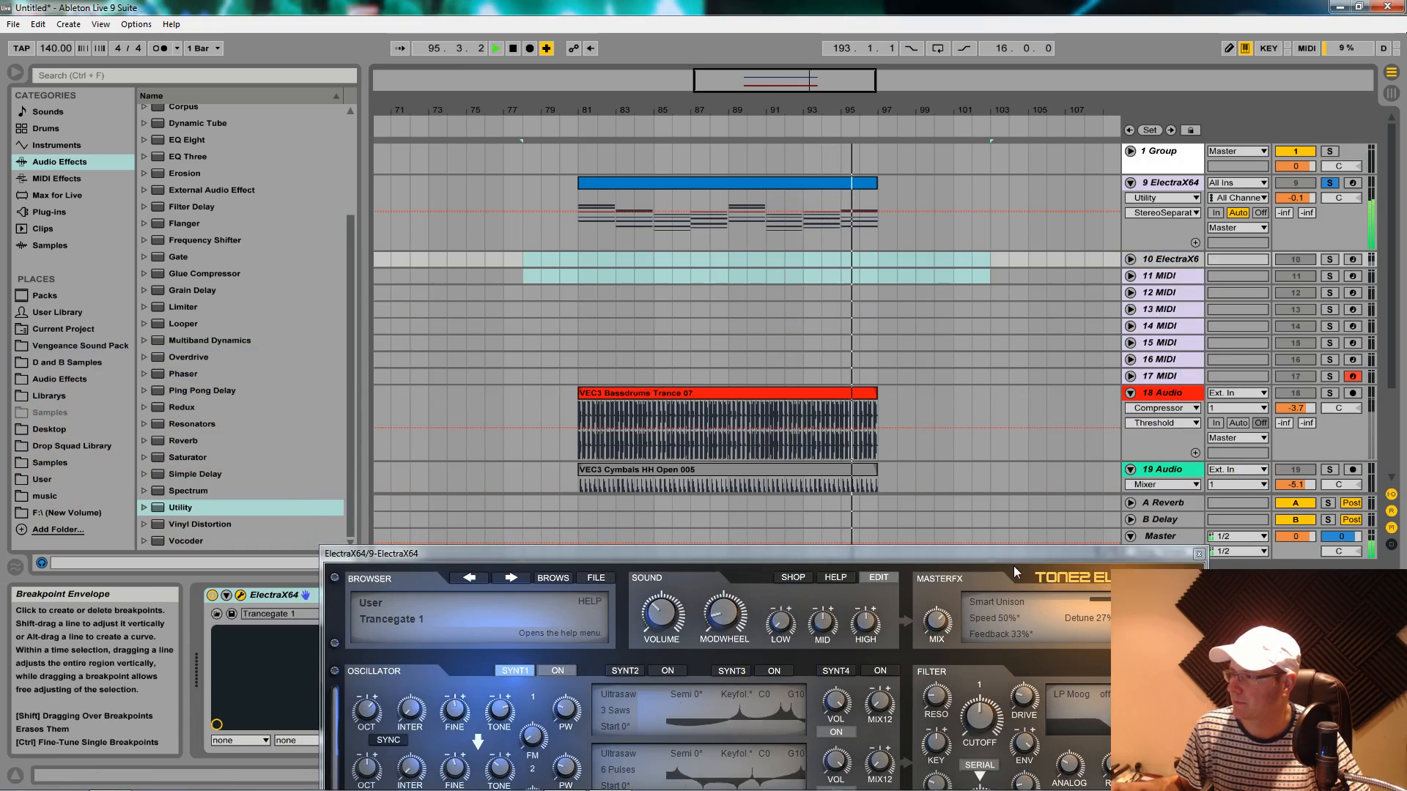
Set the original synth's Trancegate insert effect mix to 0 and restart playback.
drag(1013, 555, 973, 248)
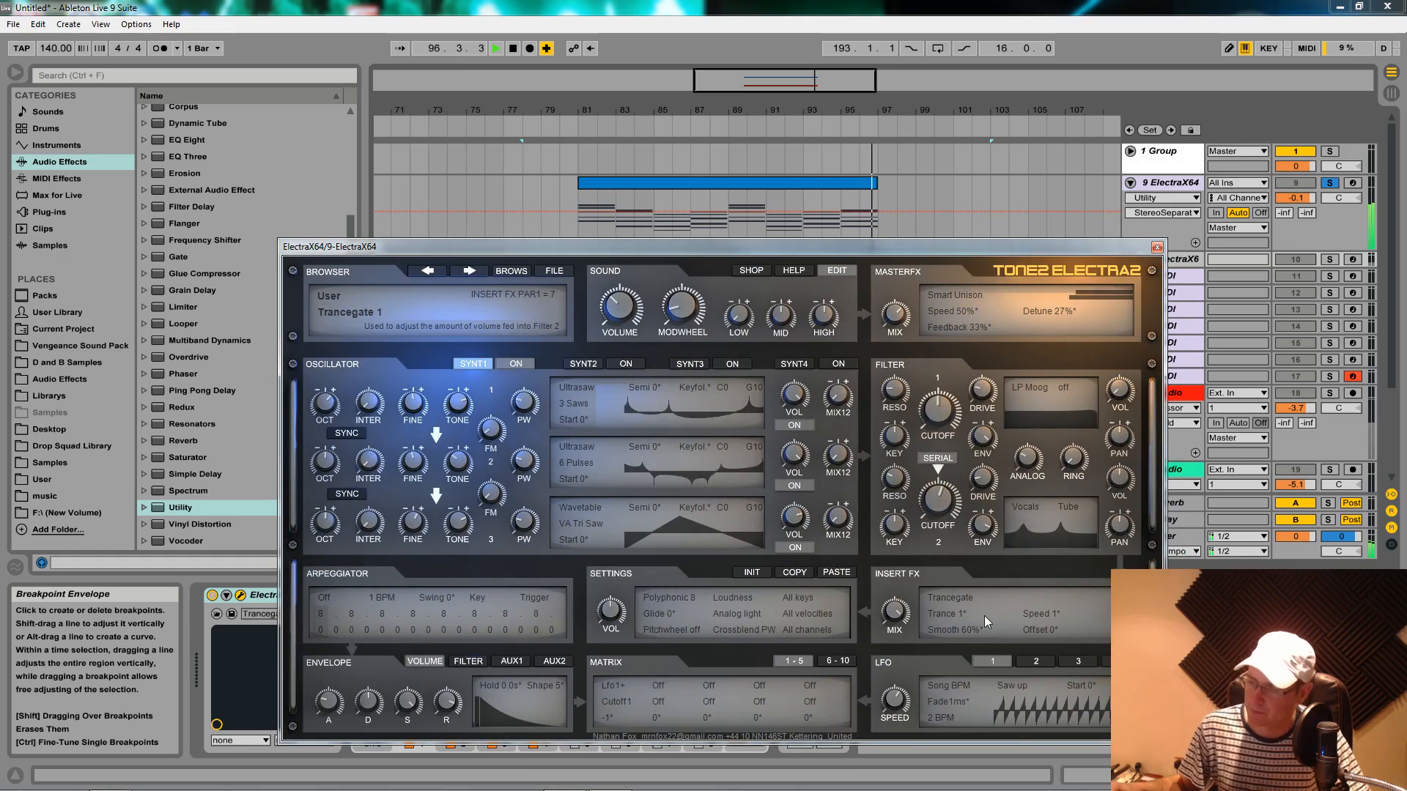
key(space)
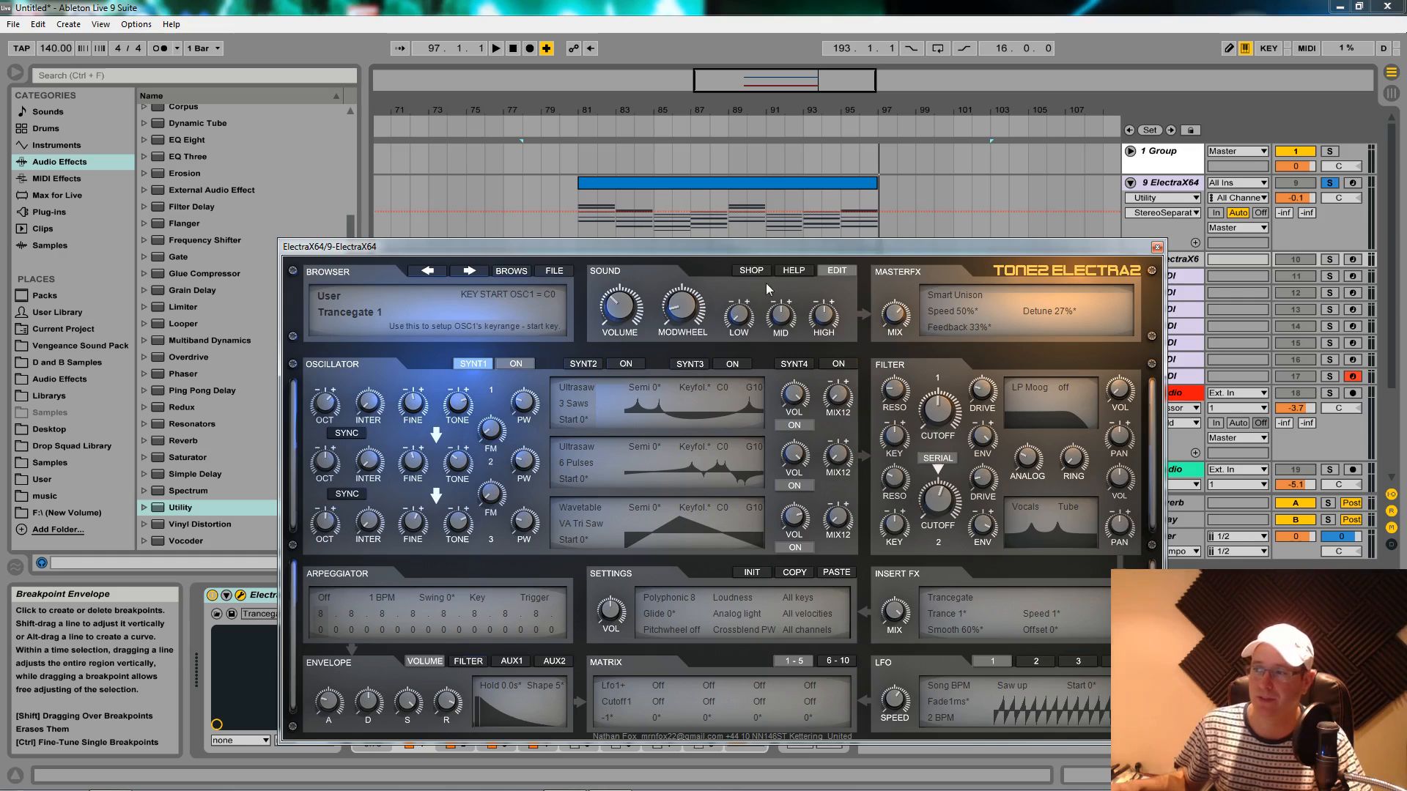
drag(806, 248, 812, 212)
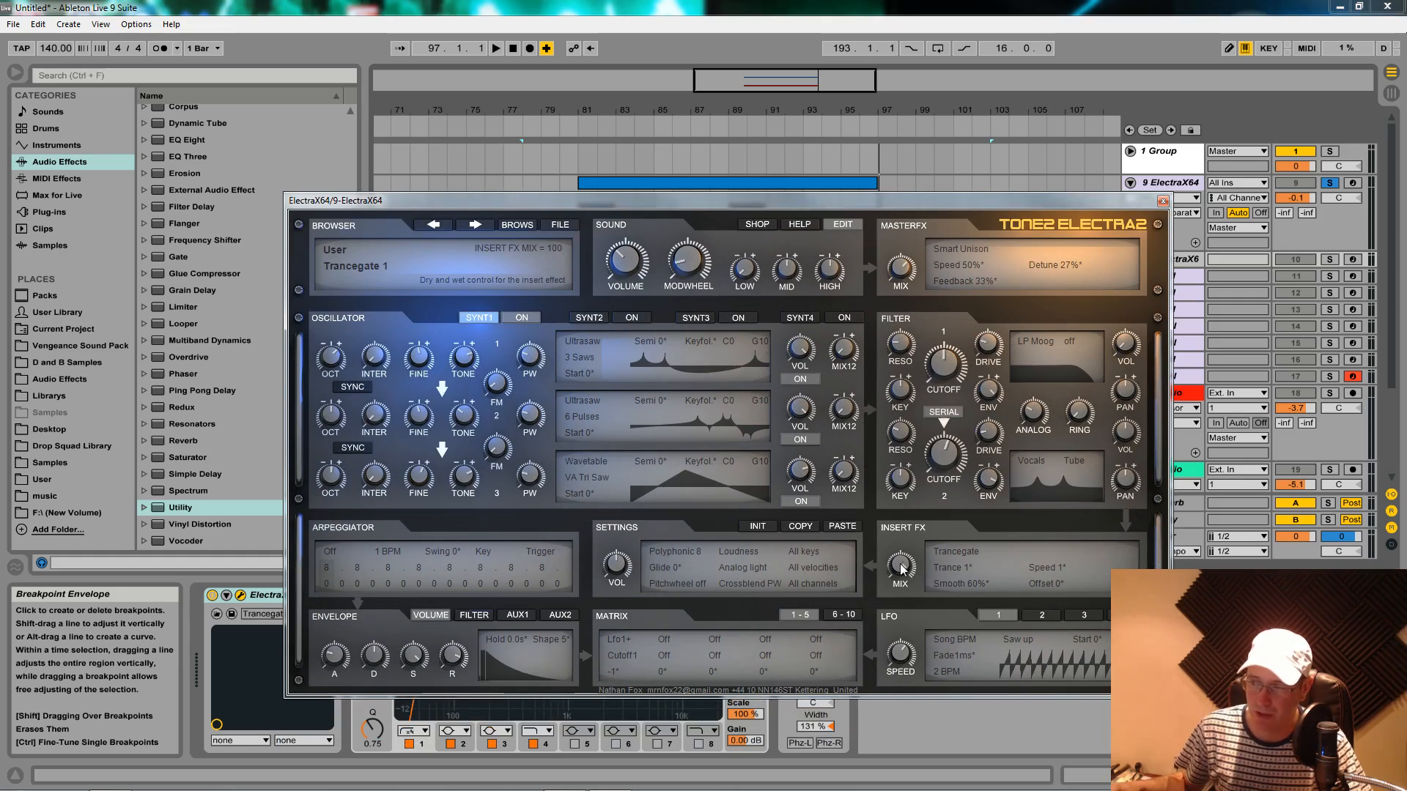
key(space)
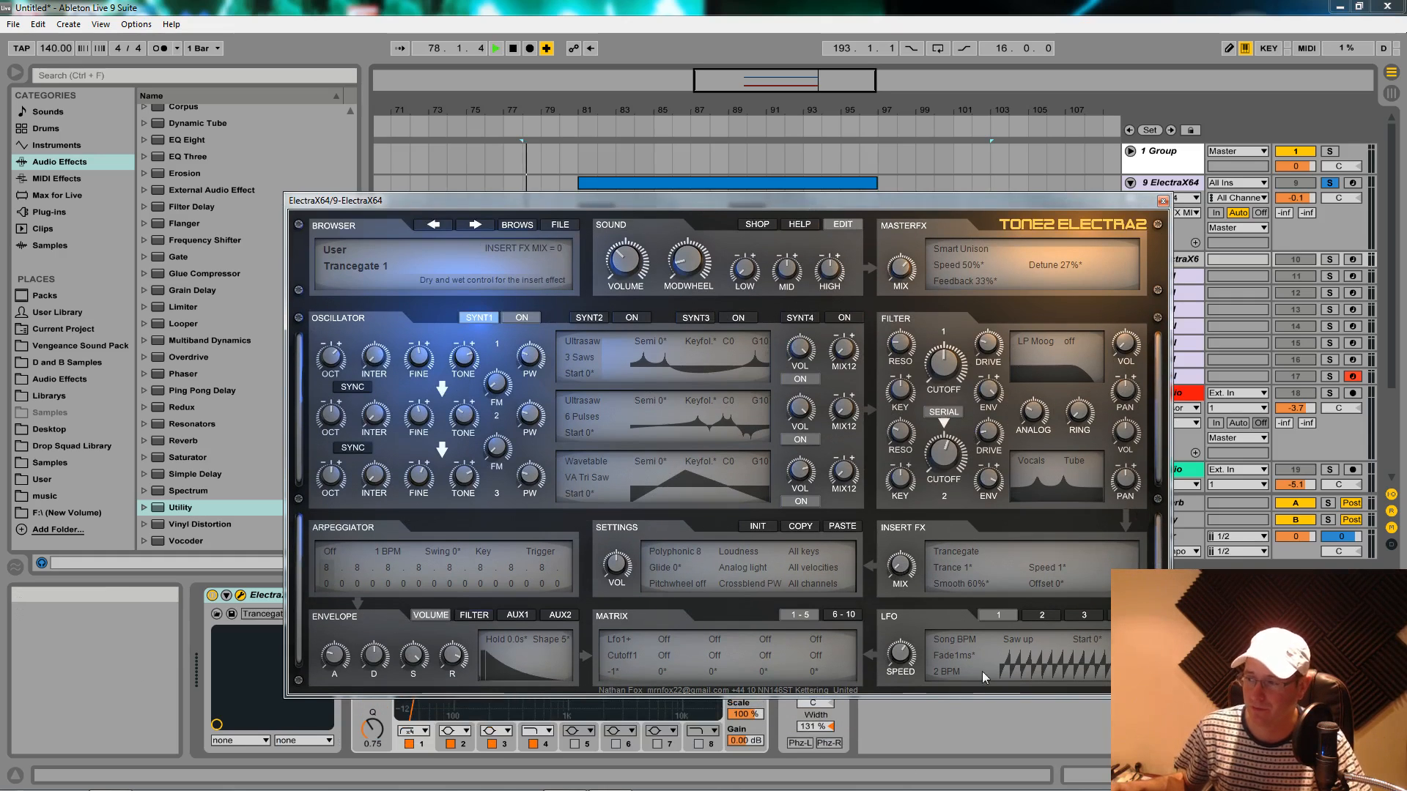
Set the playback start to the MIDI clip's beginning at bar 81 and audition the dry sound.
mouse_move(686, 200)
mouse_down()
mouse_move(691, 299)
mouse_move(786, 272)
mouse_up()
click(591, 228)
key(space)
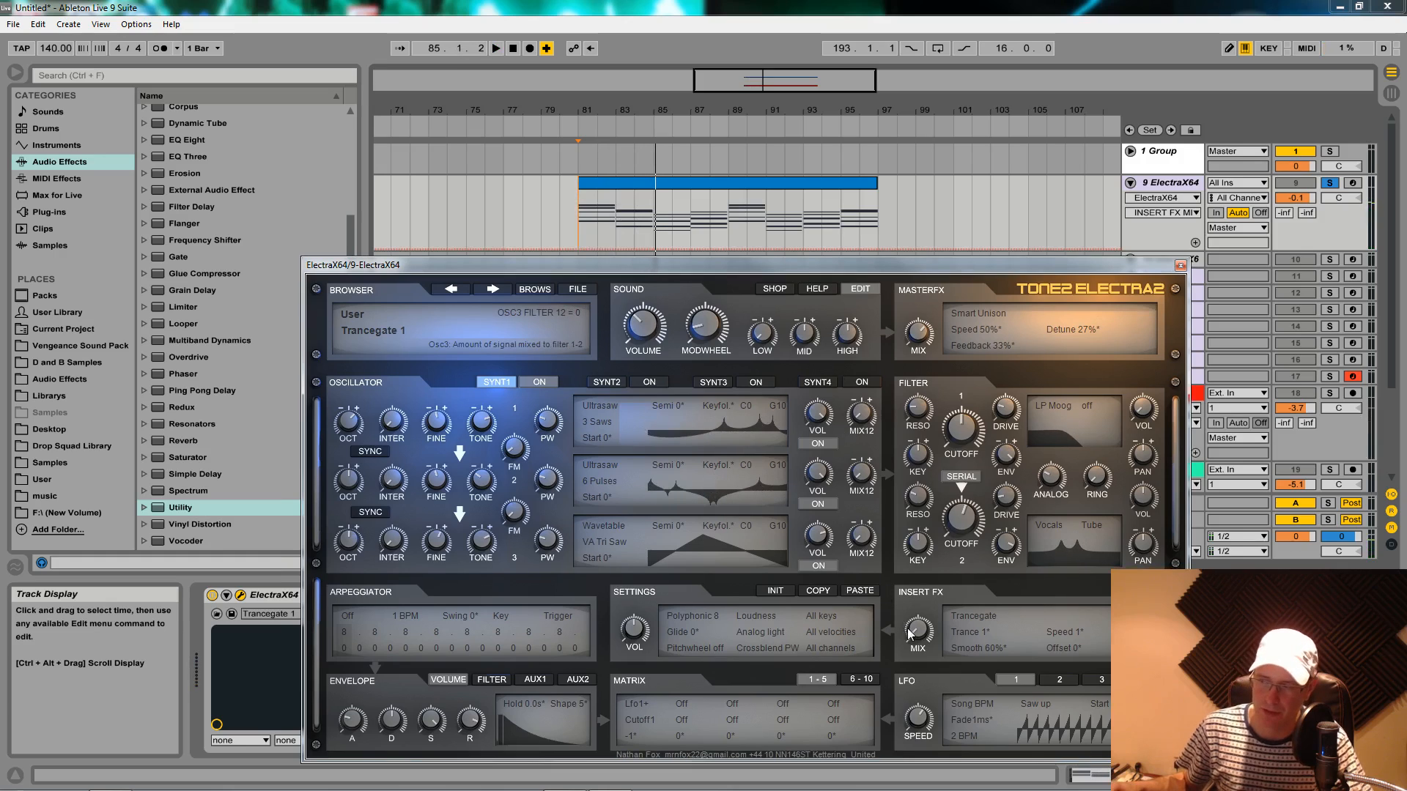
key(space)
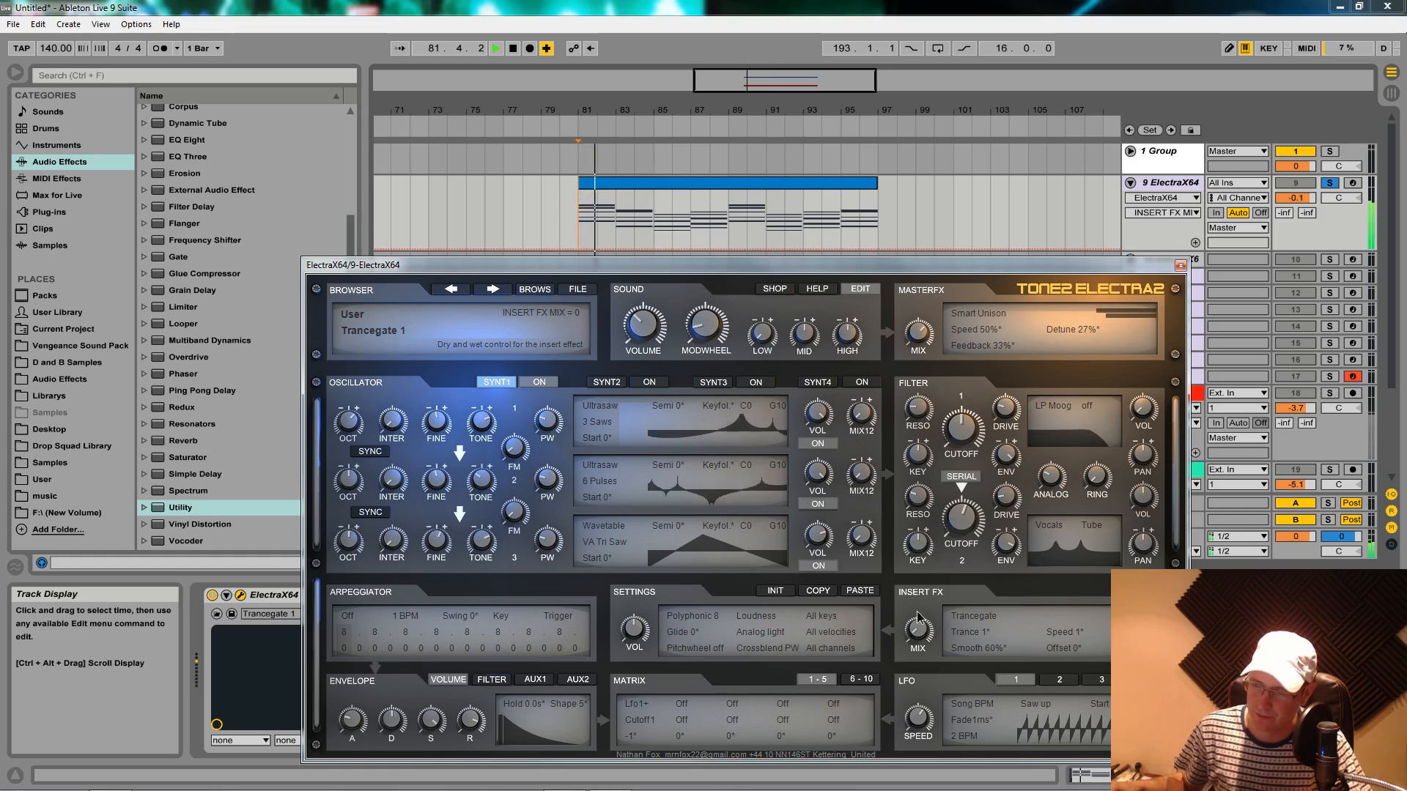
Raise the Trancegate insert effect's mix and set the low EQ to 10 while listening to the gated sound.
drag(920, 638, 926, 518)
drag(762, 328, 760, 291)
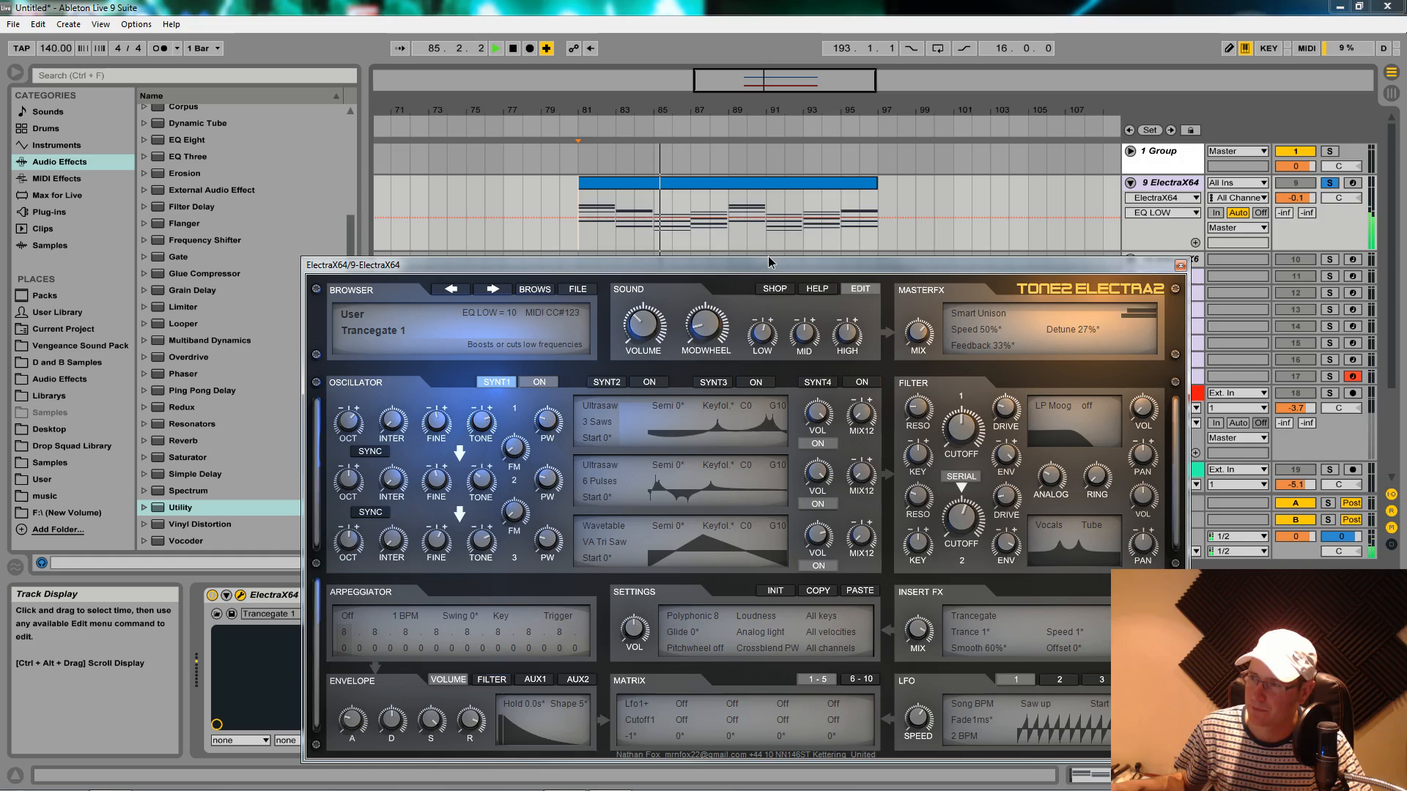
click(922, 636)
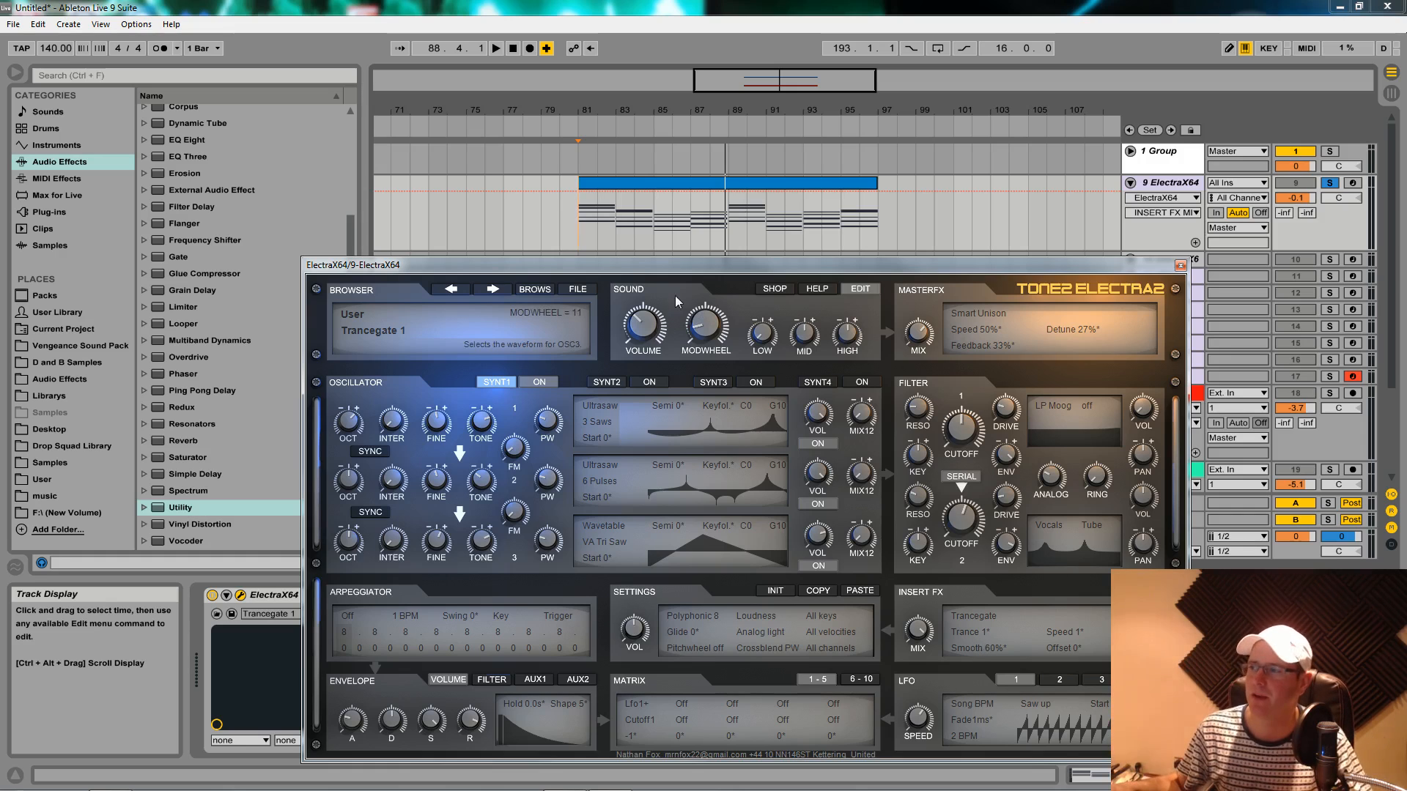
Reset the whole Trancegate 1 patch to its initial state and audition the basic sound.
drag(733, 266, 718, 114)
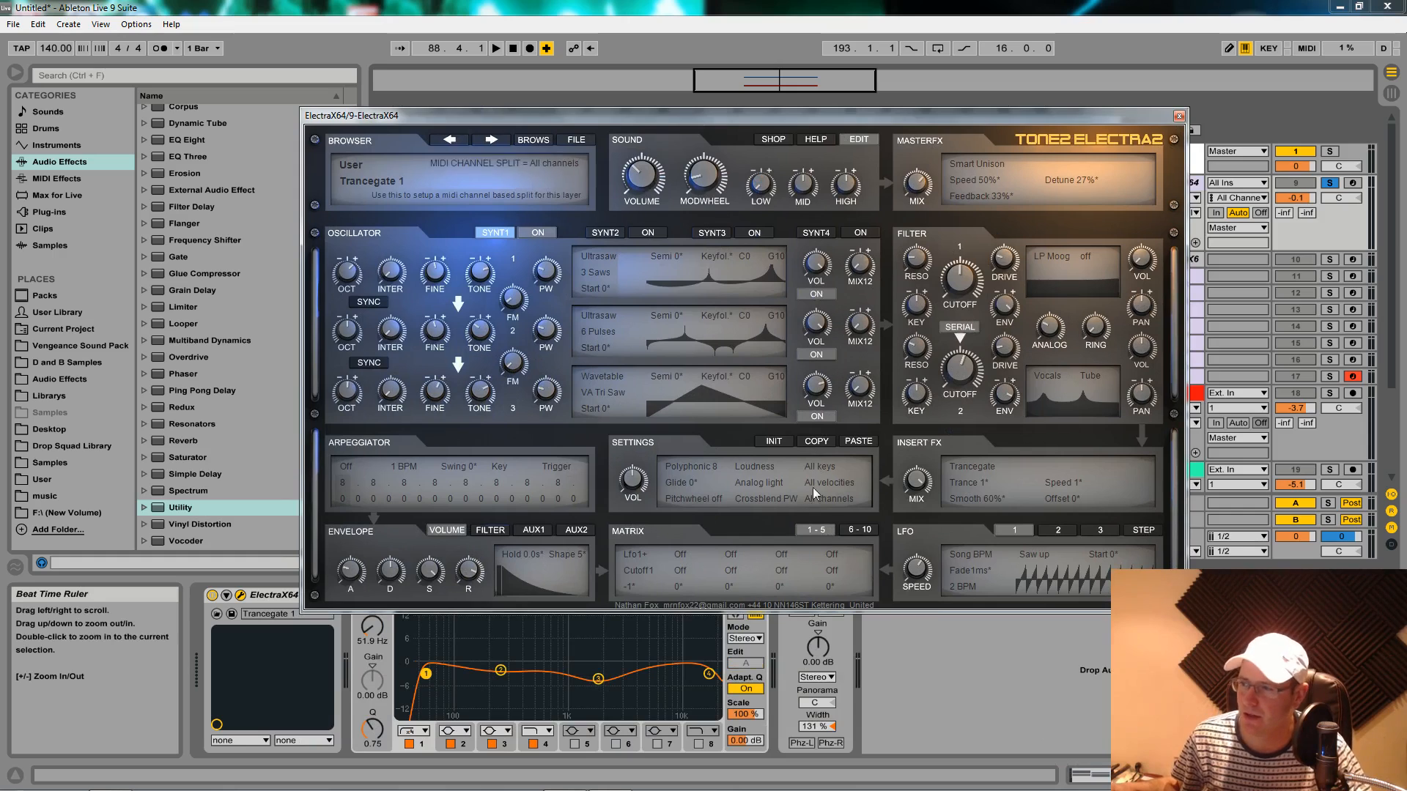
click(775, 442)
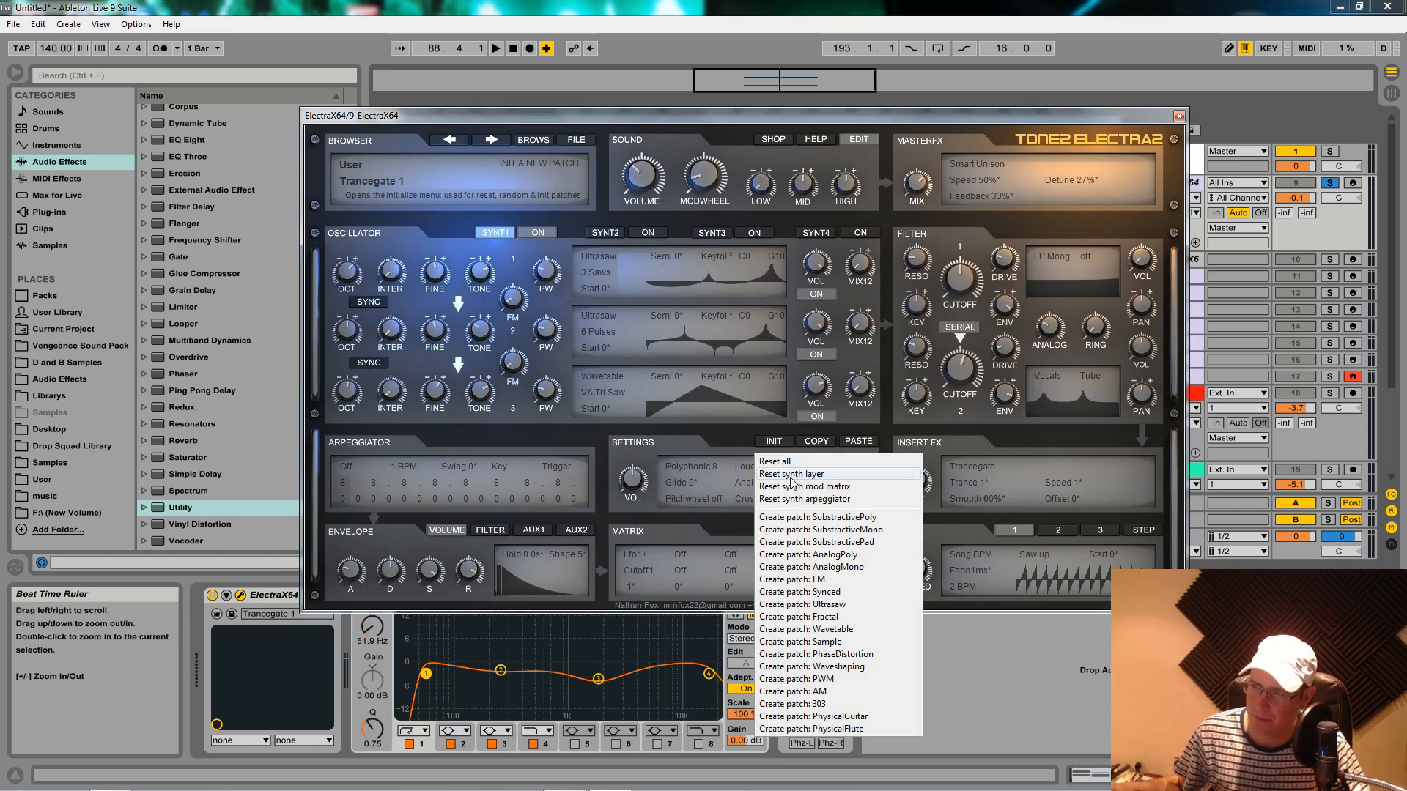
click(789, 462)
key(space)
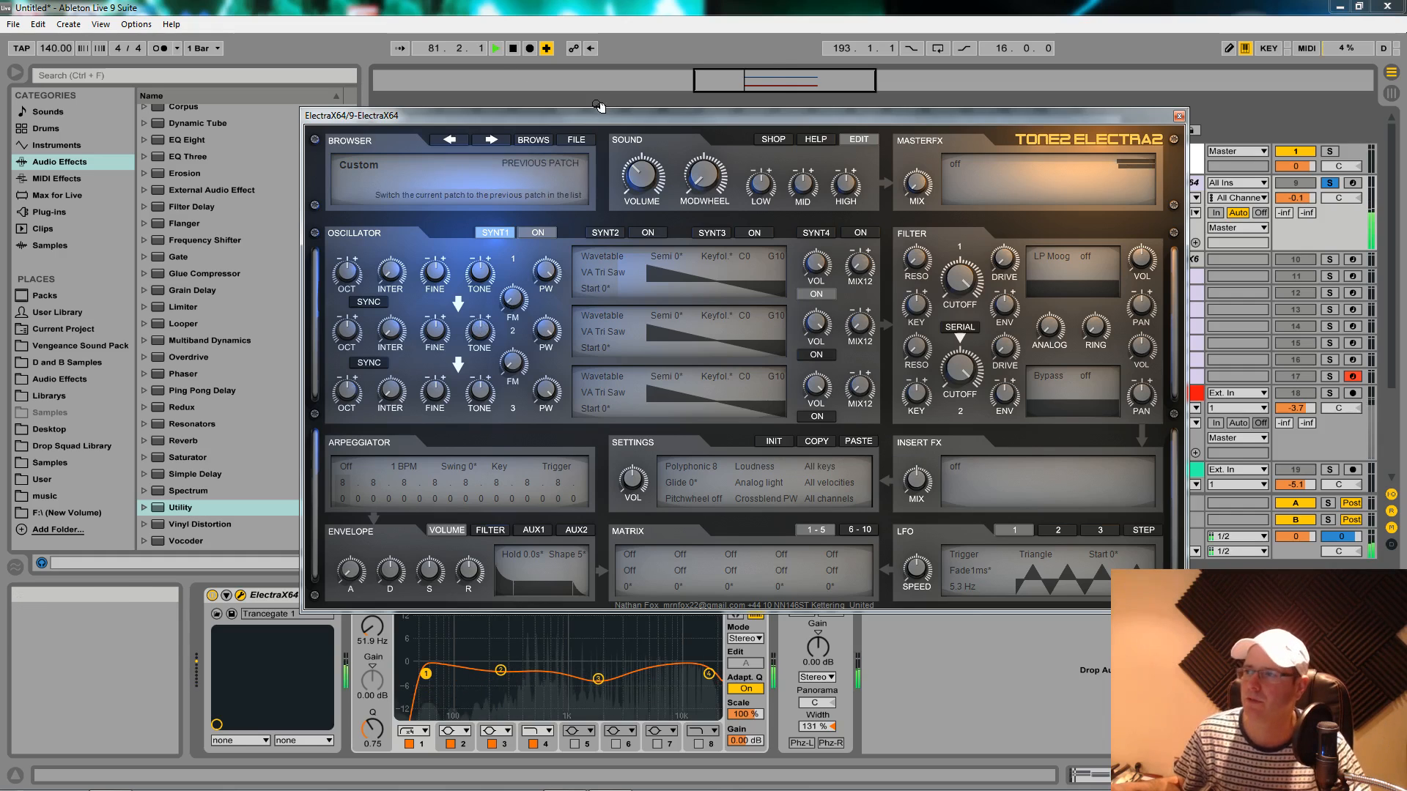
drag(703, 117, 691, 173)
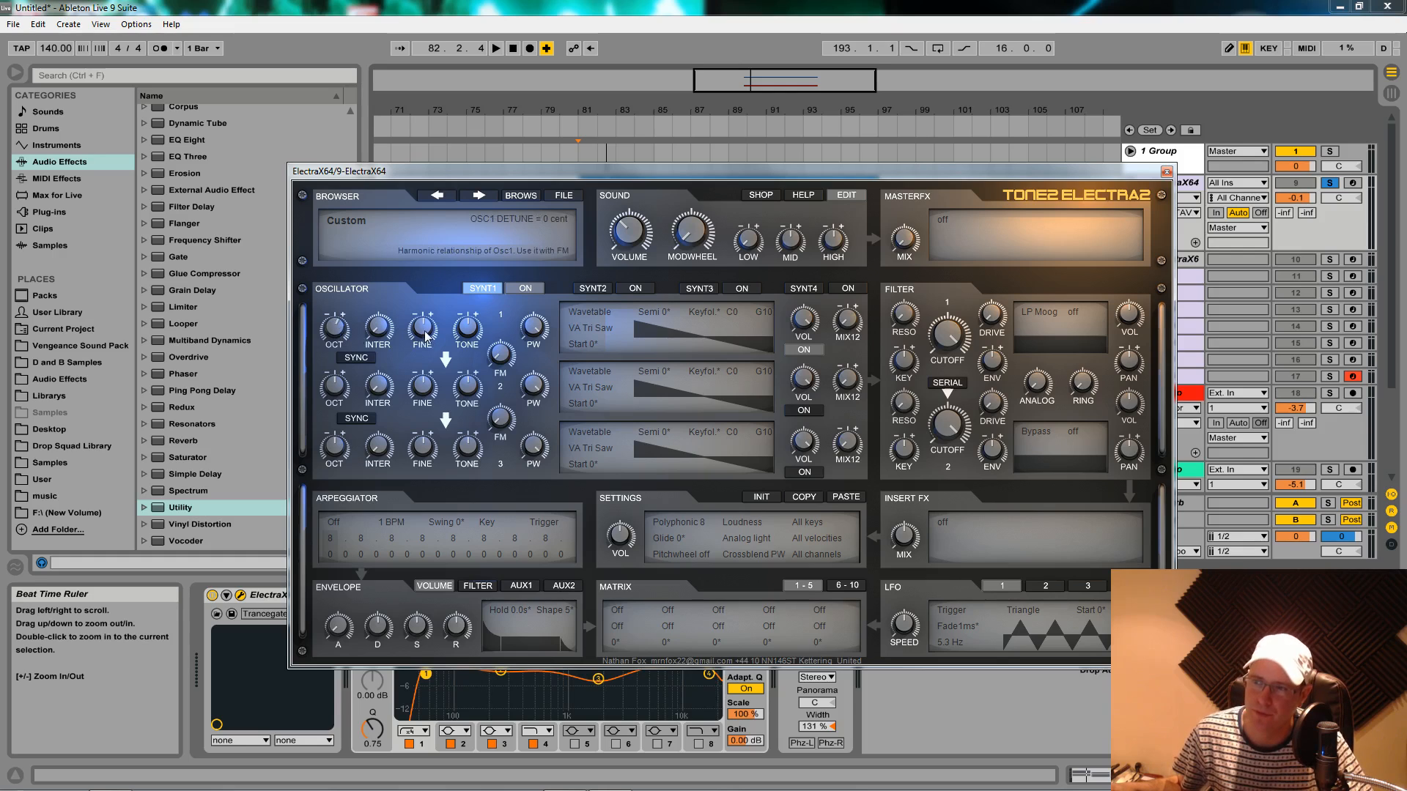
Set oscillator 1 to Ultrasaw synthesis and audition it from the clip's start.
drag(425, 337, 423, 345)
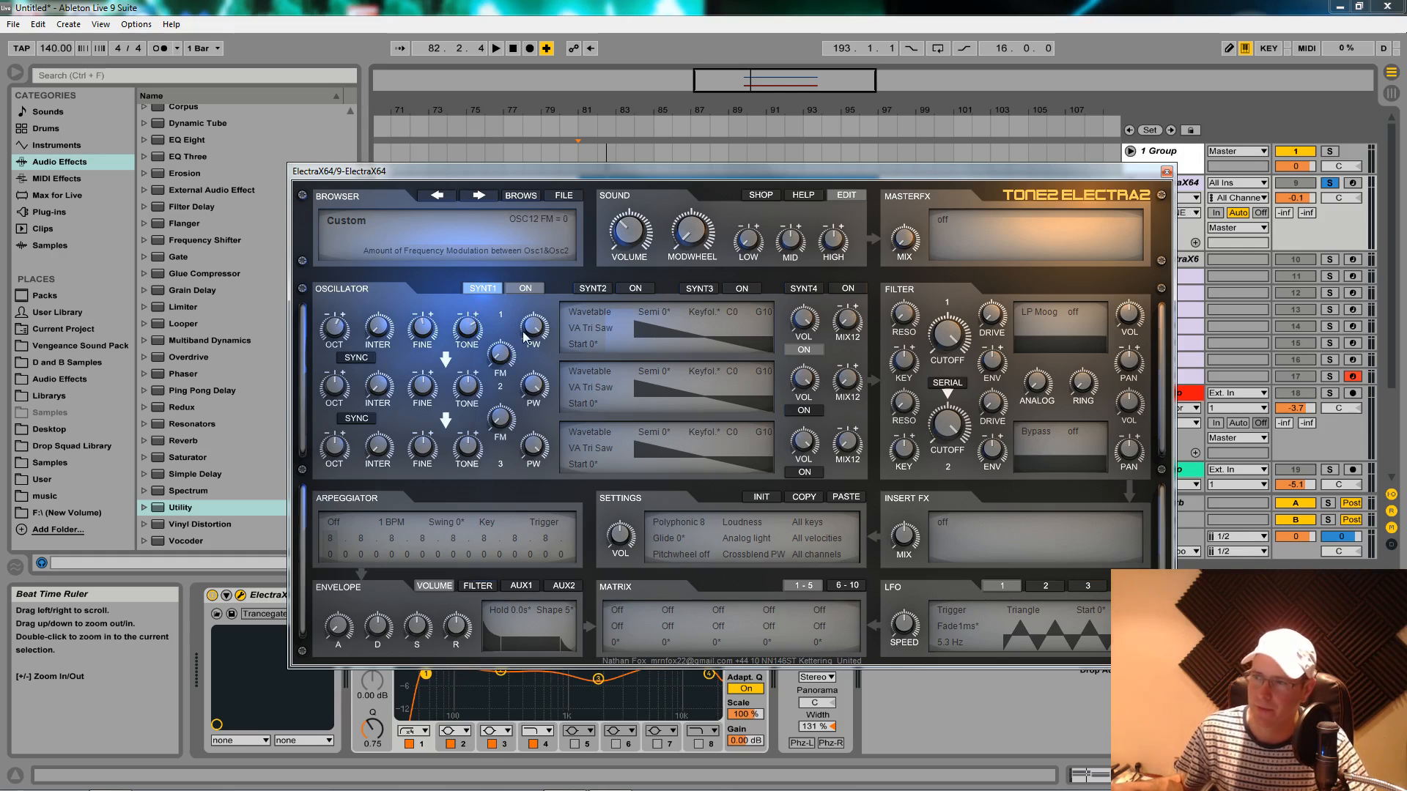
click(593, 314)
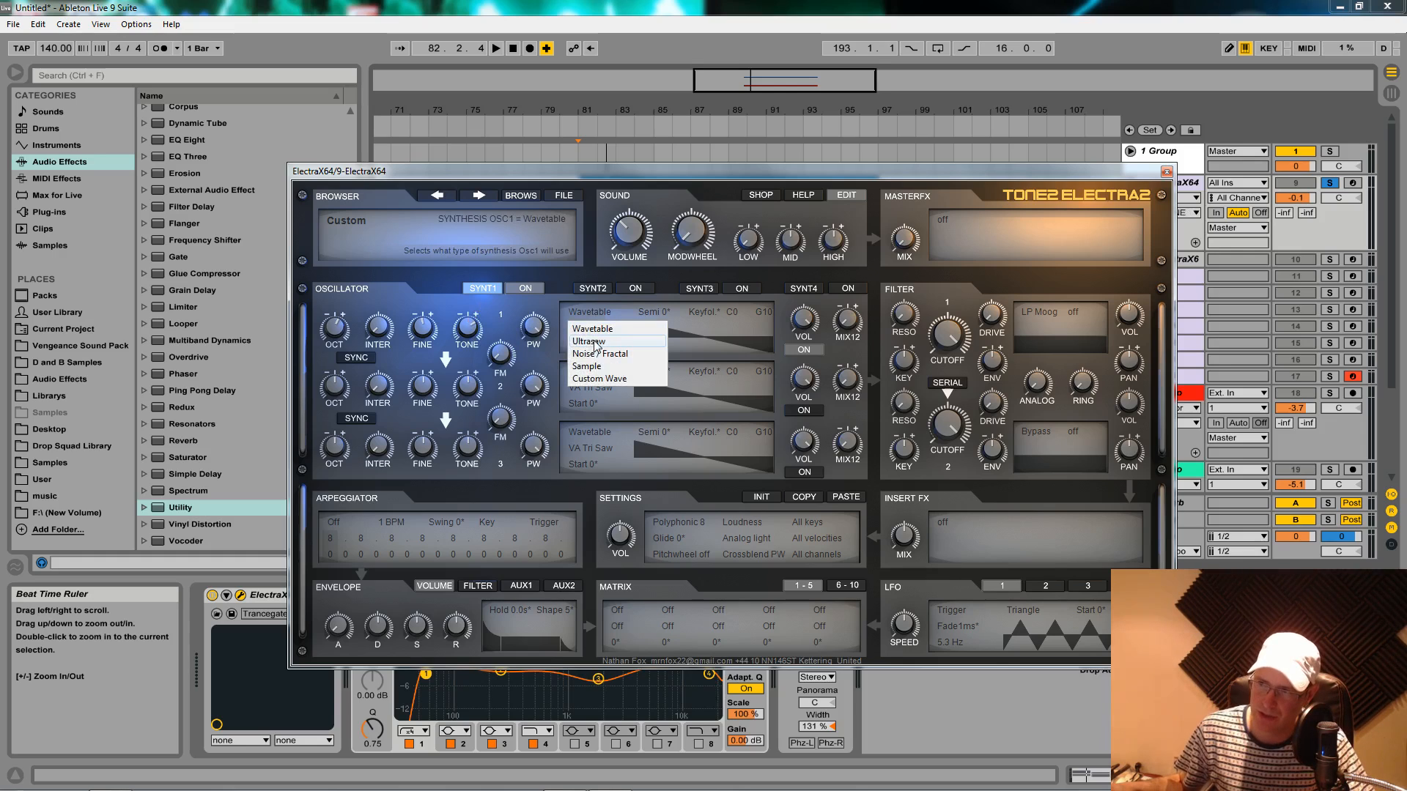
click(592, 341)
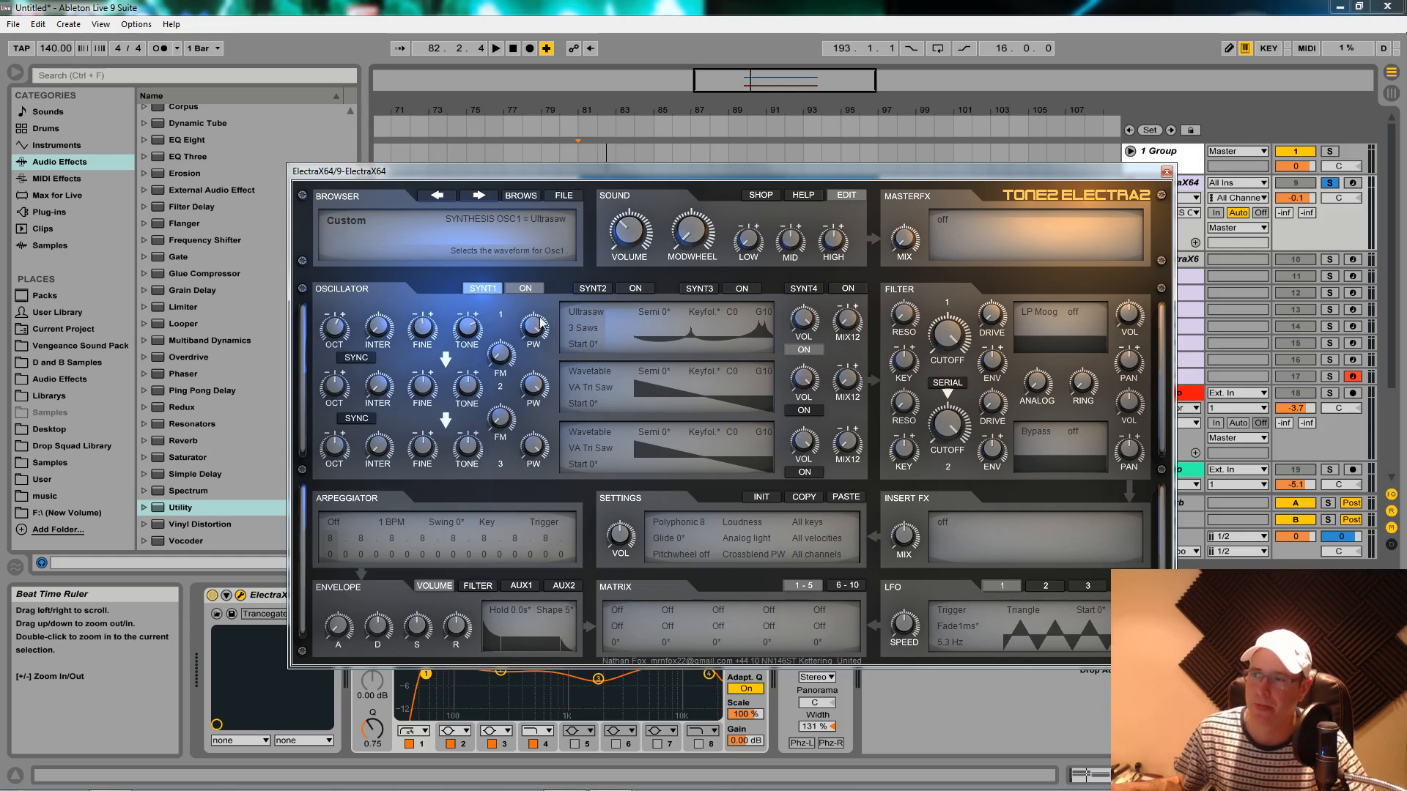
key(space)
key(space)
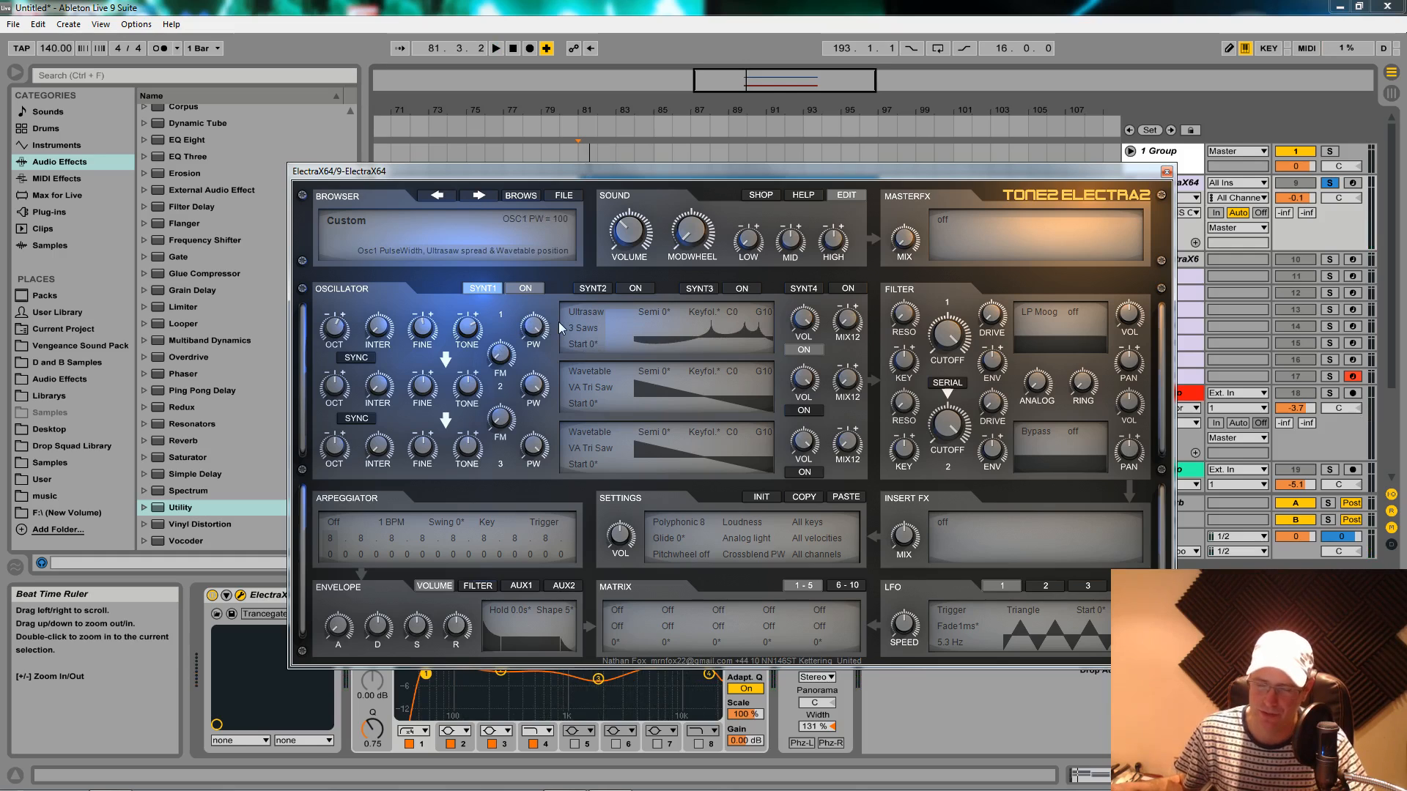
key(space)
key(space)
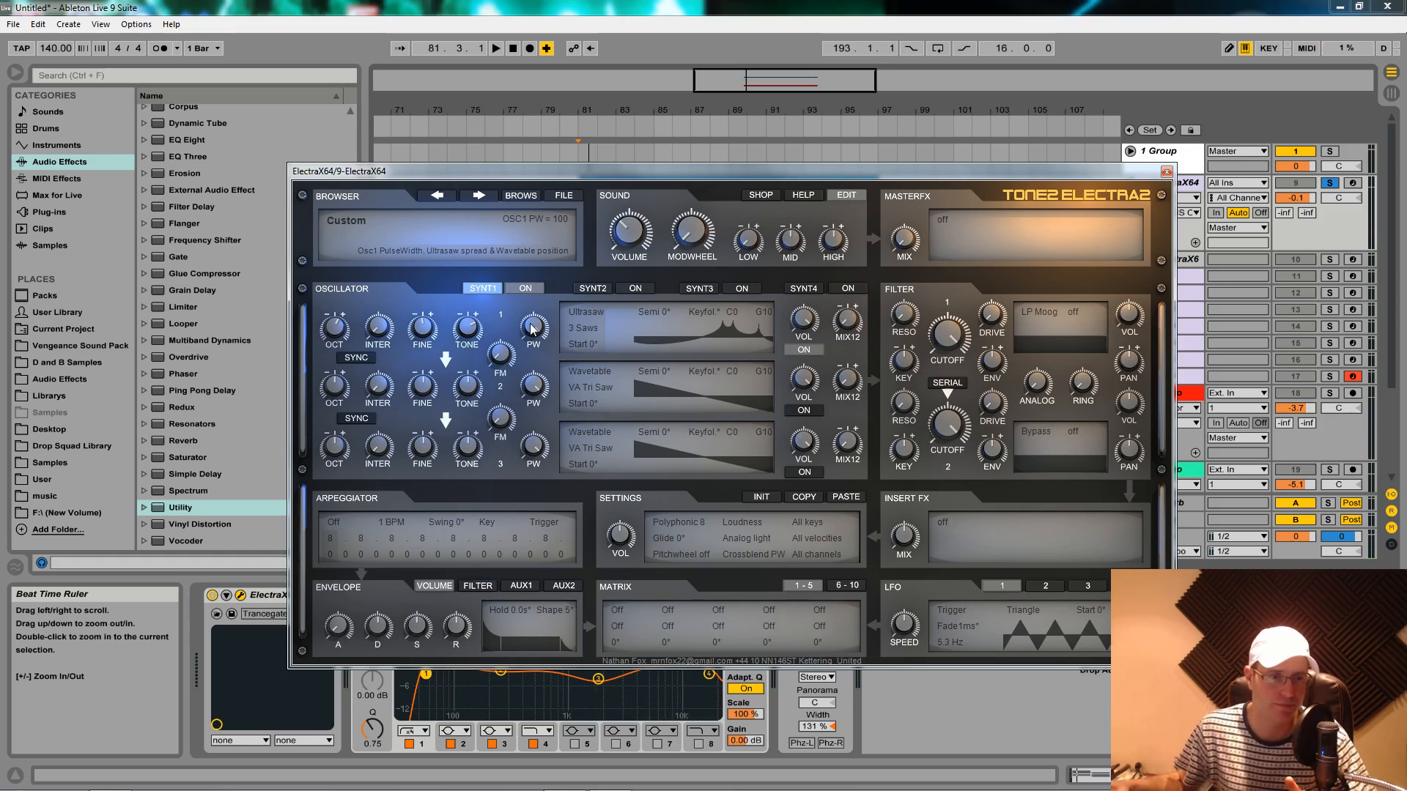
Lower oscillator 1's pulse width to change the Ultrasaw spread and audition the result.
drag(533, 329, 545, 445)
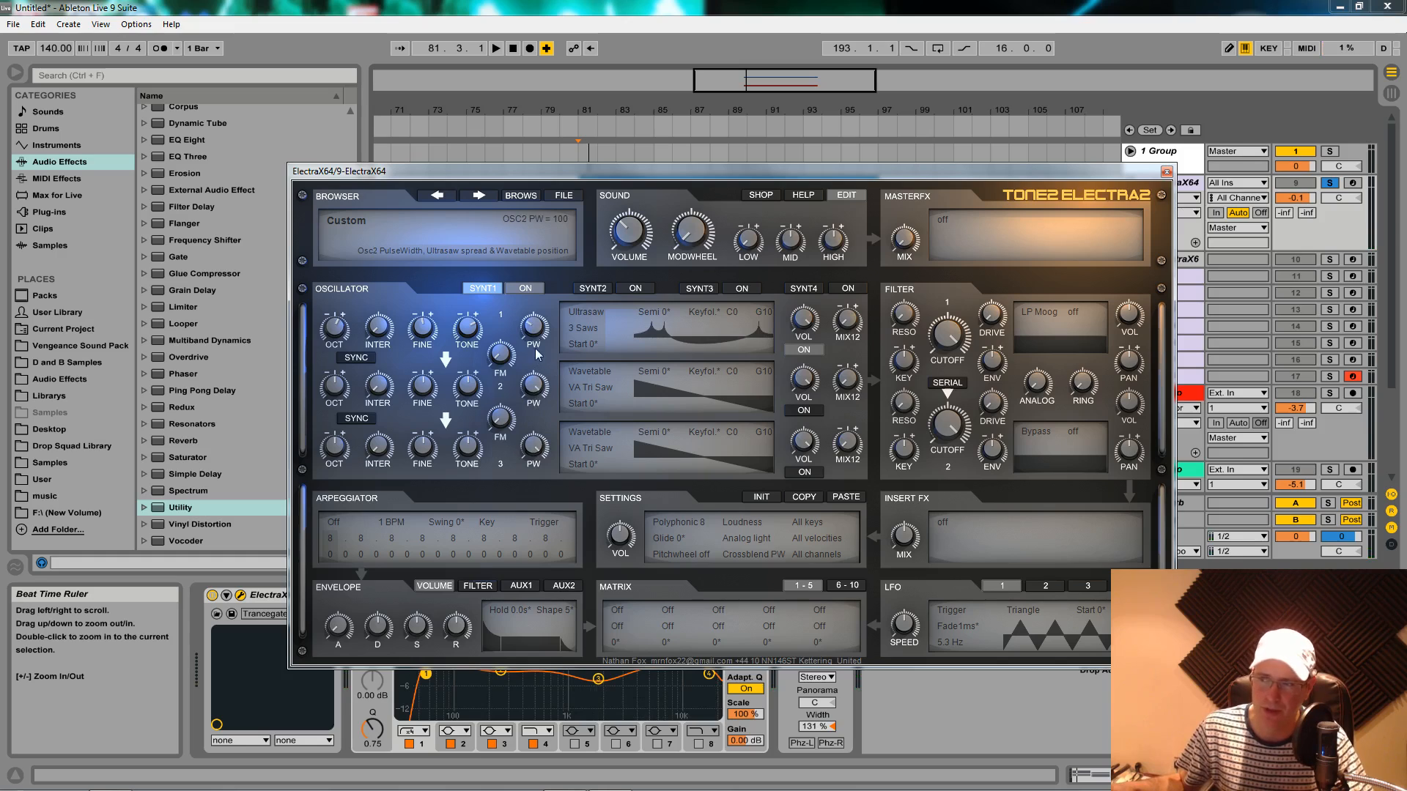
drag(540, 327, 540, 364)
key(space)
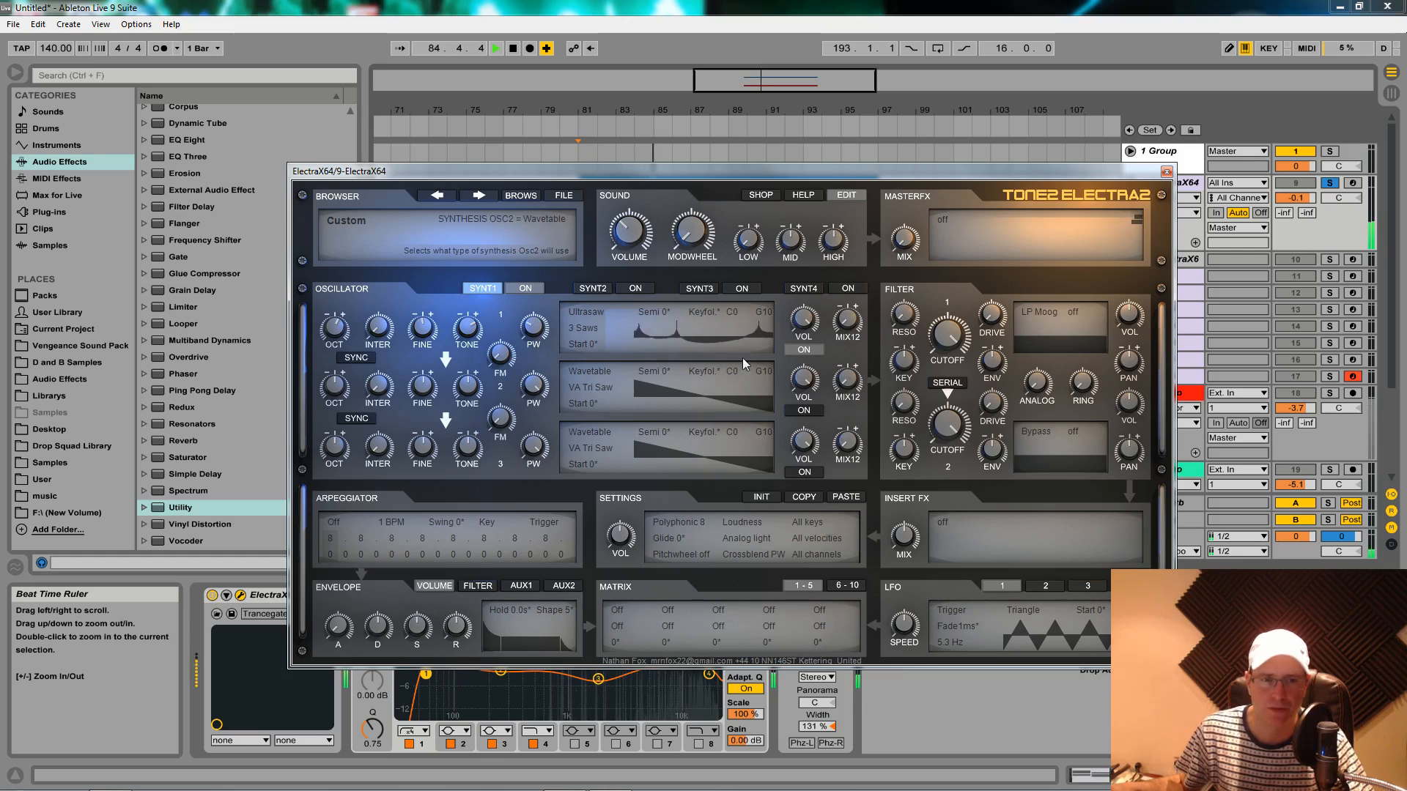
key(space)
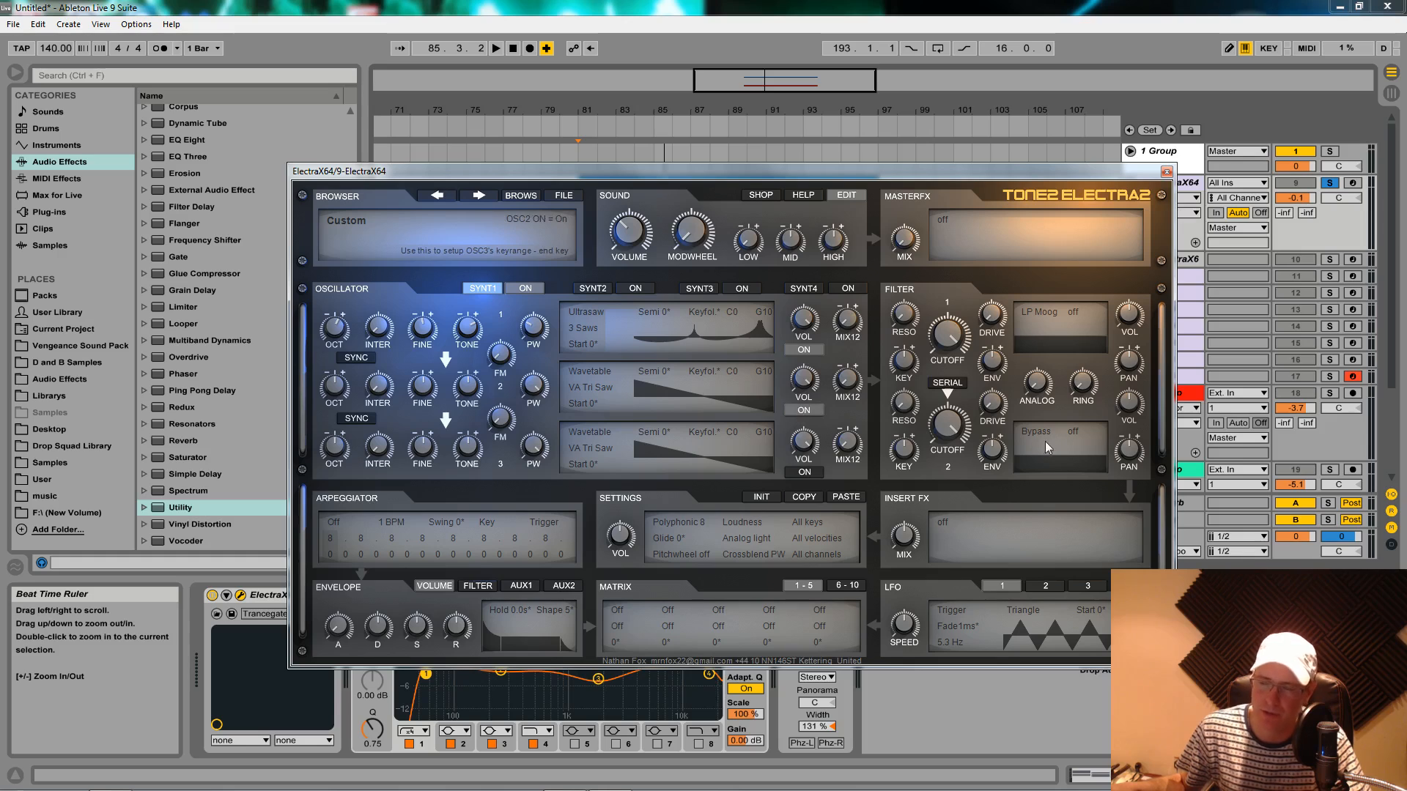
Set oscillator 2 to Ultrasaw synthesis with the 6 Pulses waveform.
click(595, 376)
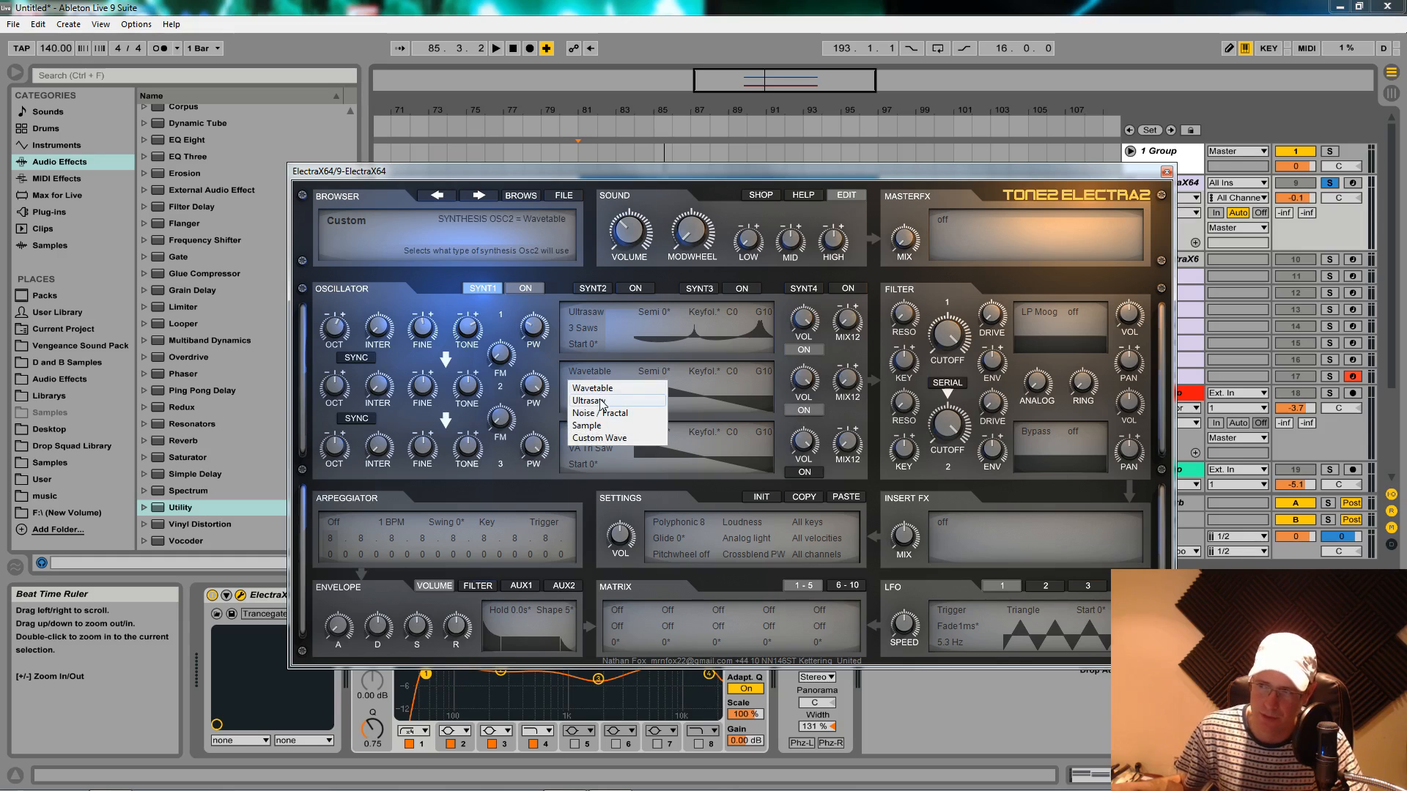
click(601, 401)
click(592, 390)
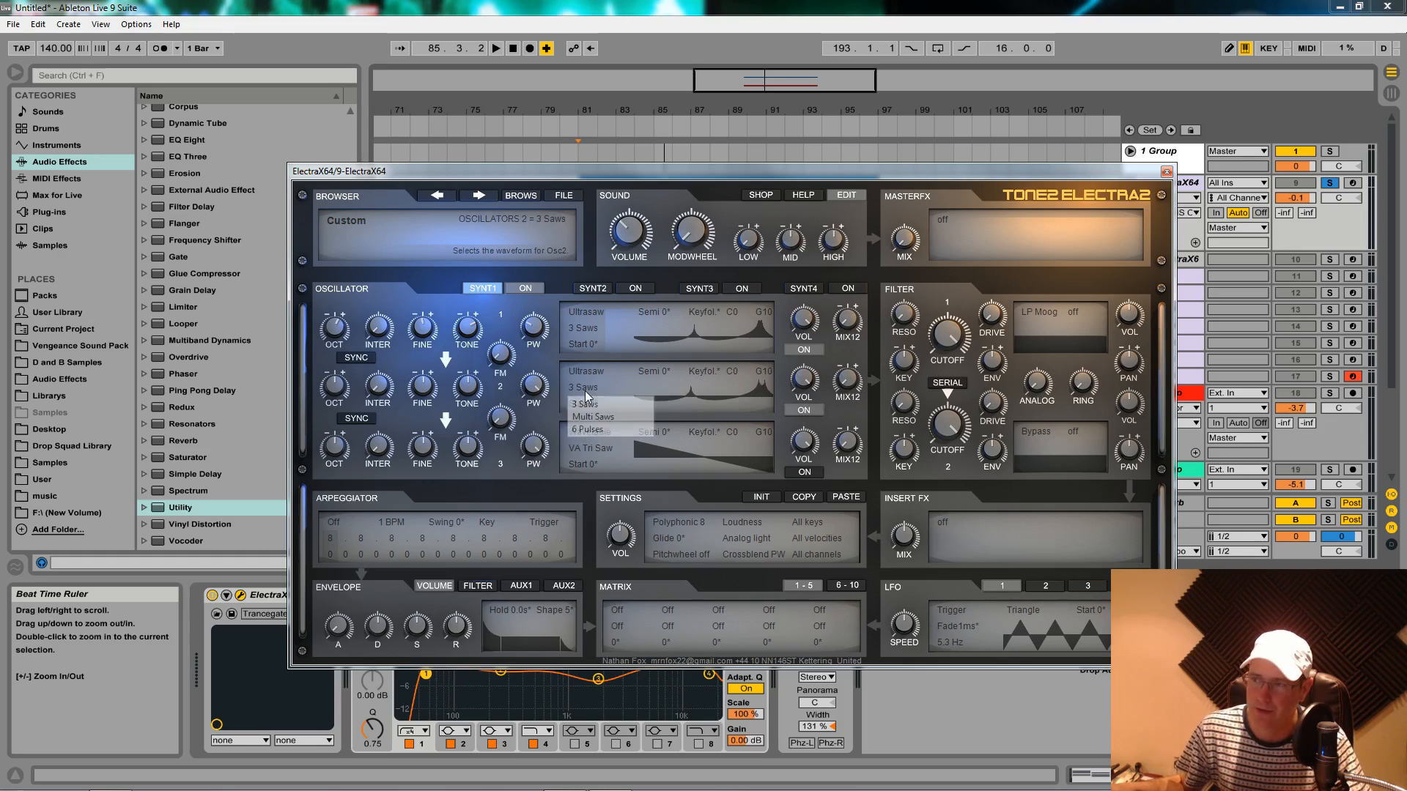
click(600, 429)
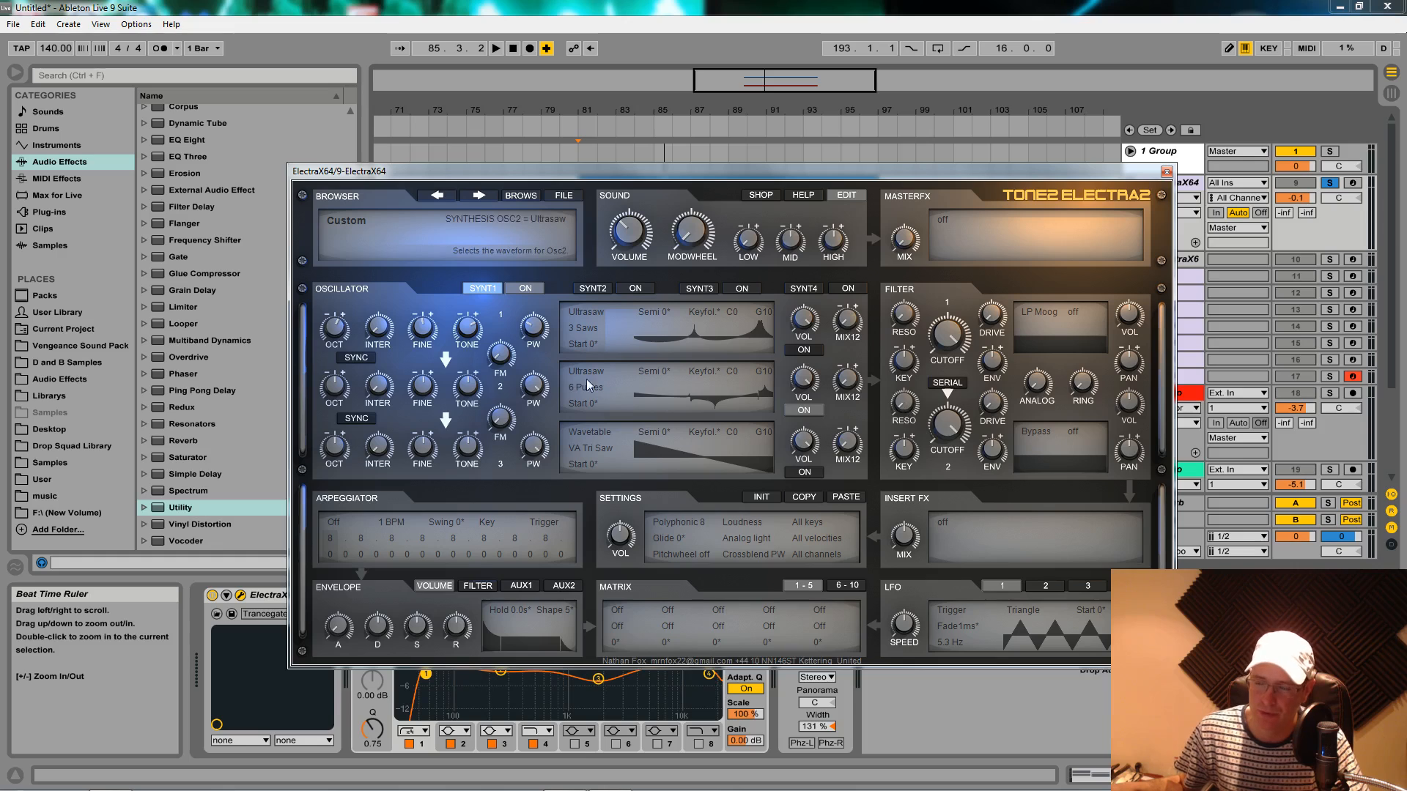
Lower oscillator 2's pulse width to about -12, adjusting it by ear during playback.
drag(534, 396, 546, 488)
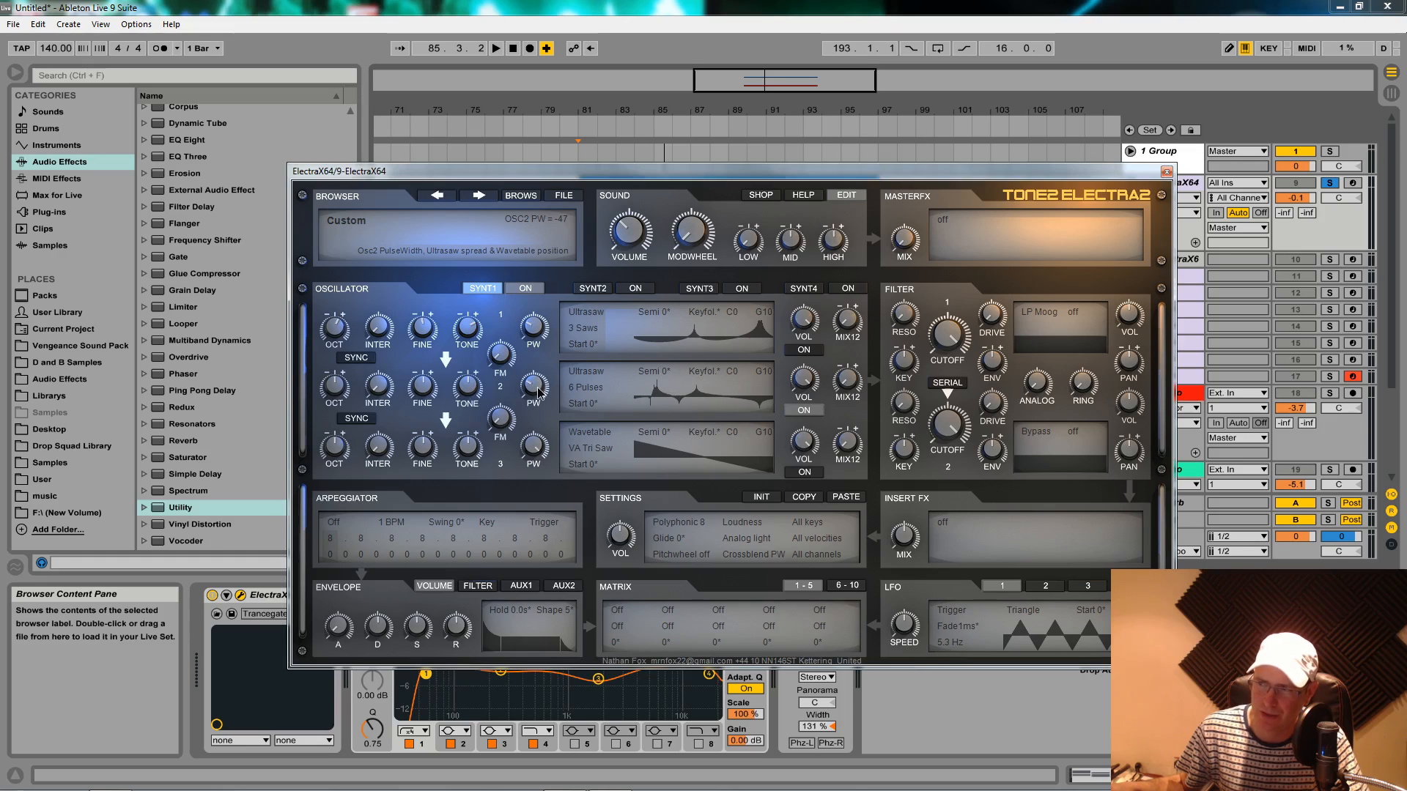
key(space)
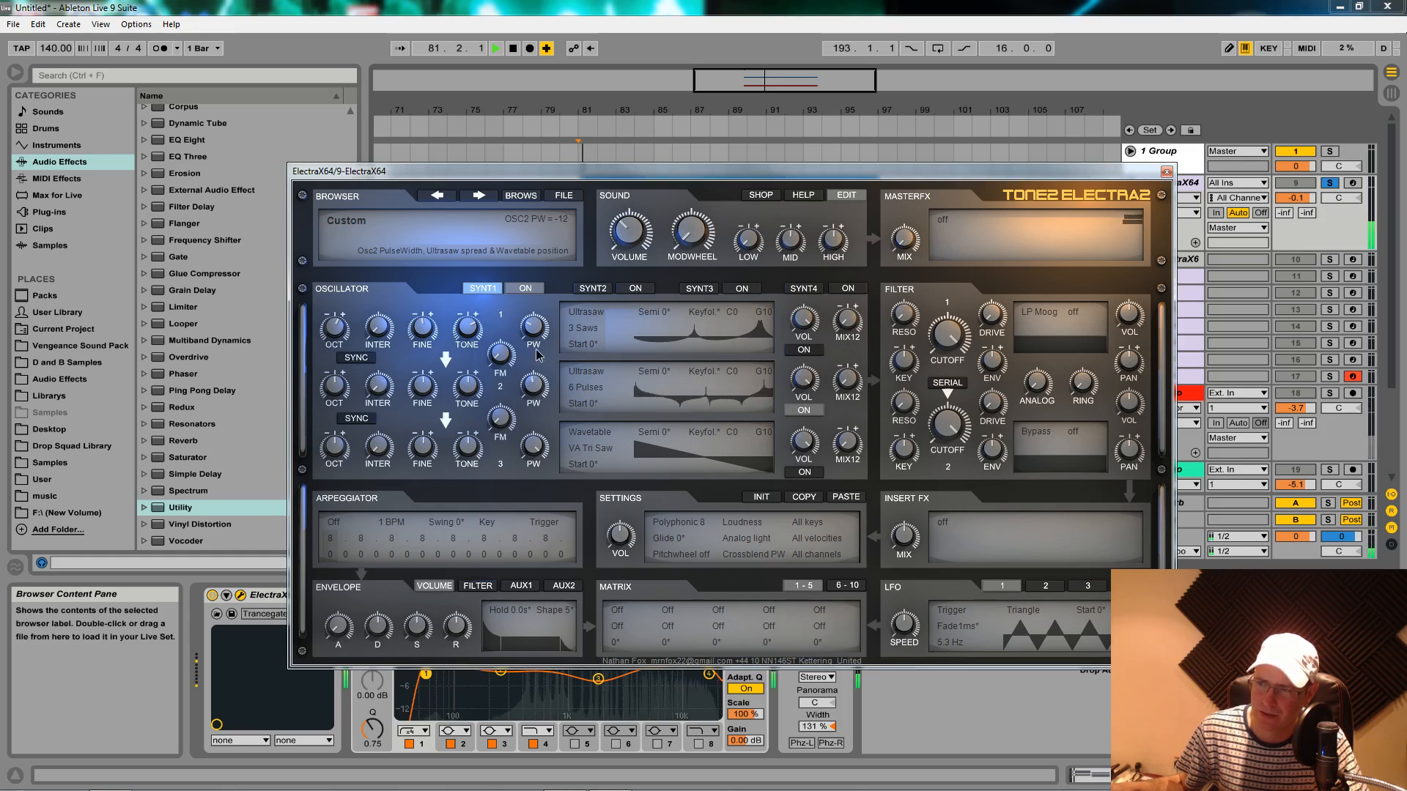
mouse_move(537, 389)
mouse_down()
mouse_move(539, 356)
mouse_move(540, 389)
mouse_up()
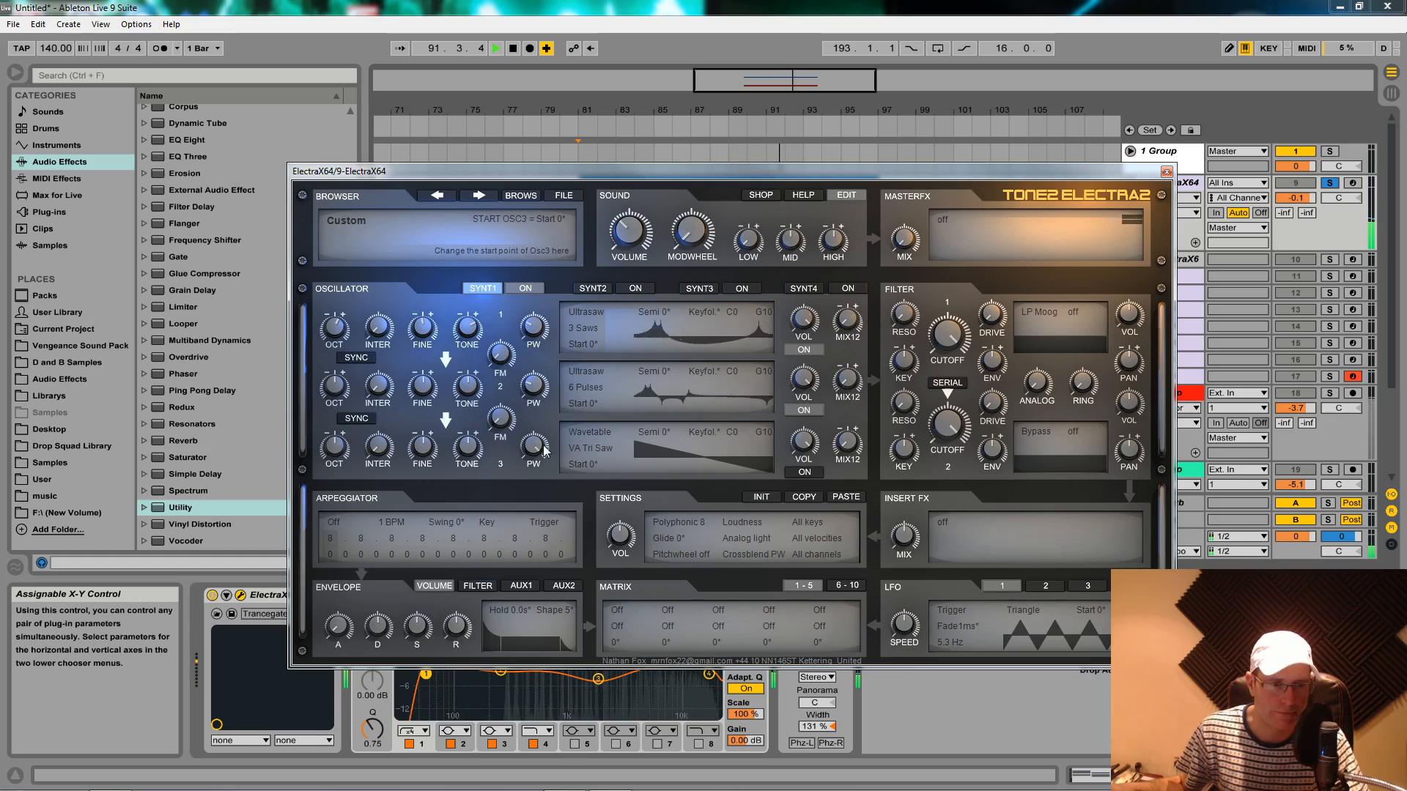
Detune oscillator 2 by -13 cents and set its tone to -33, auditioning the change.
key(space)
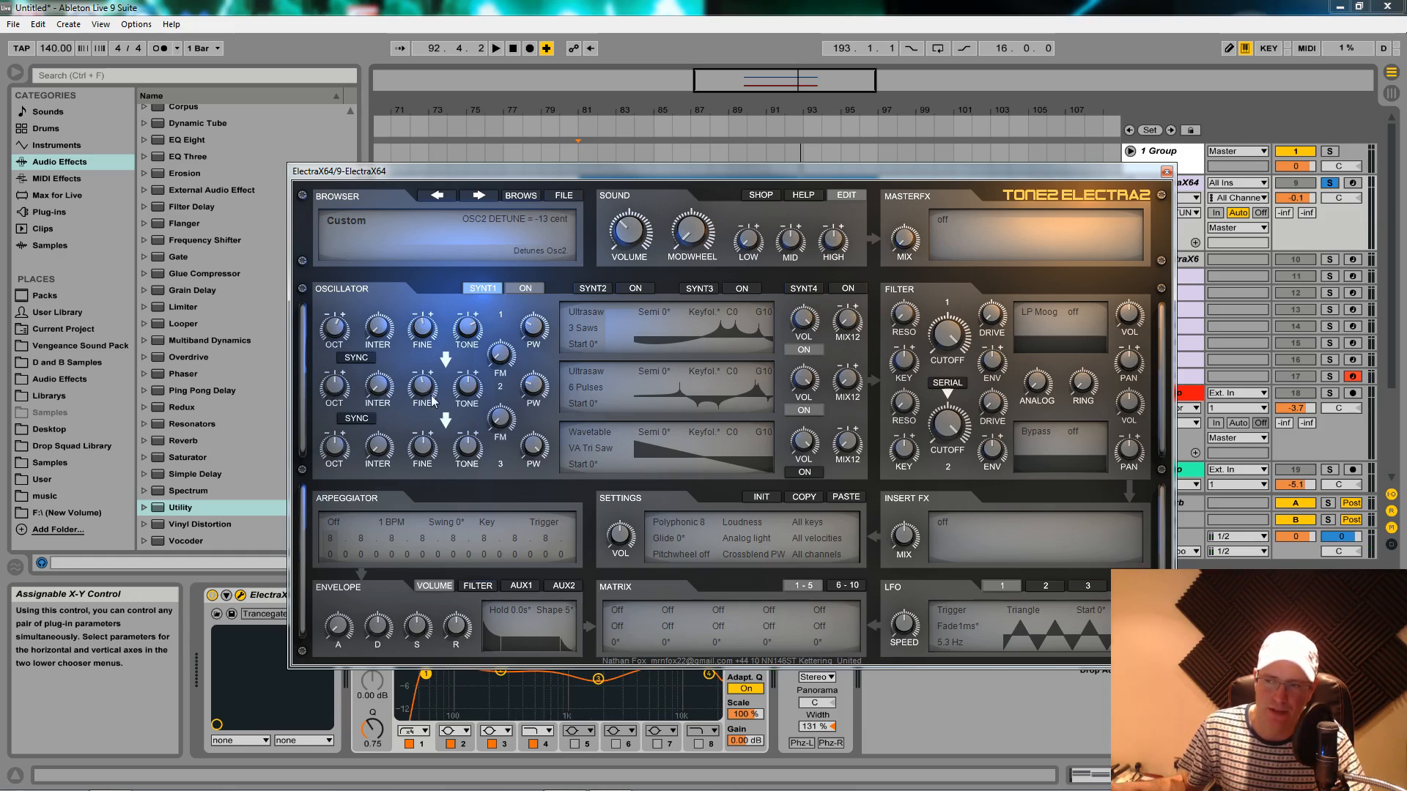
key(space)
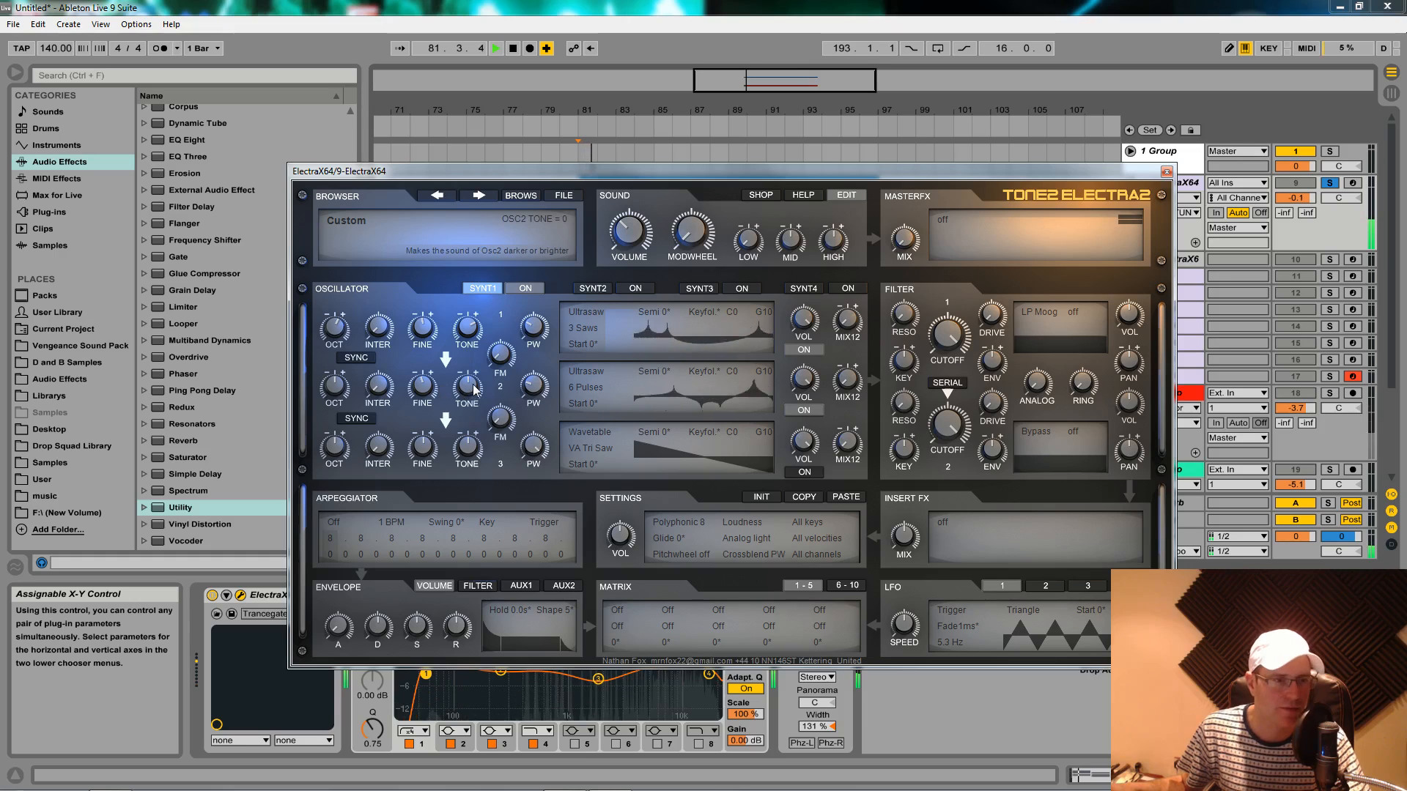
drag(474, 390, 469, 396)
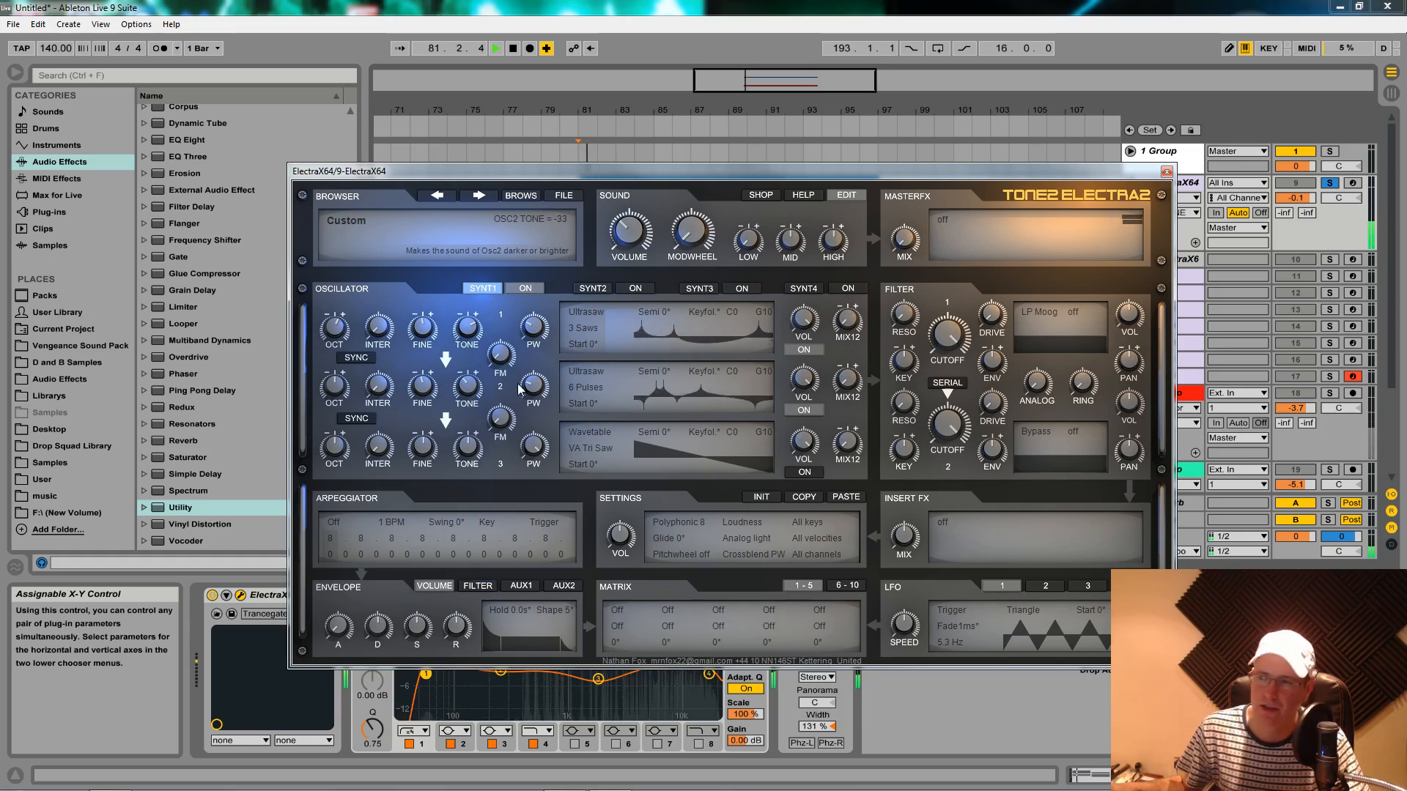
key(space)
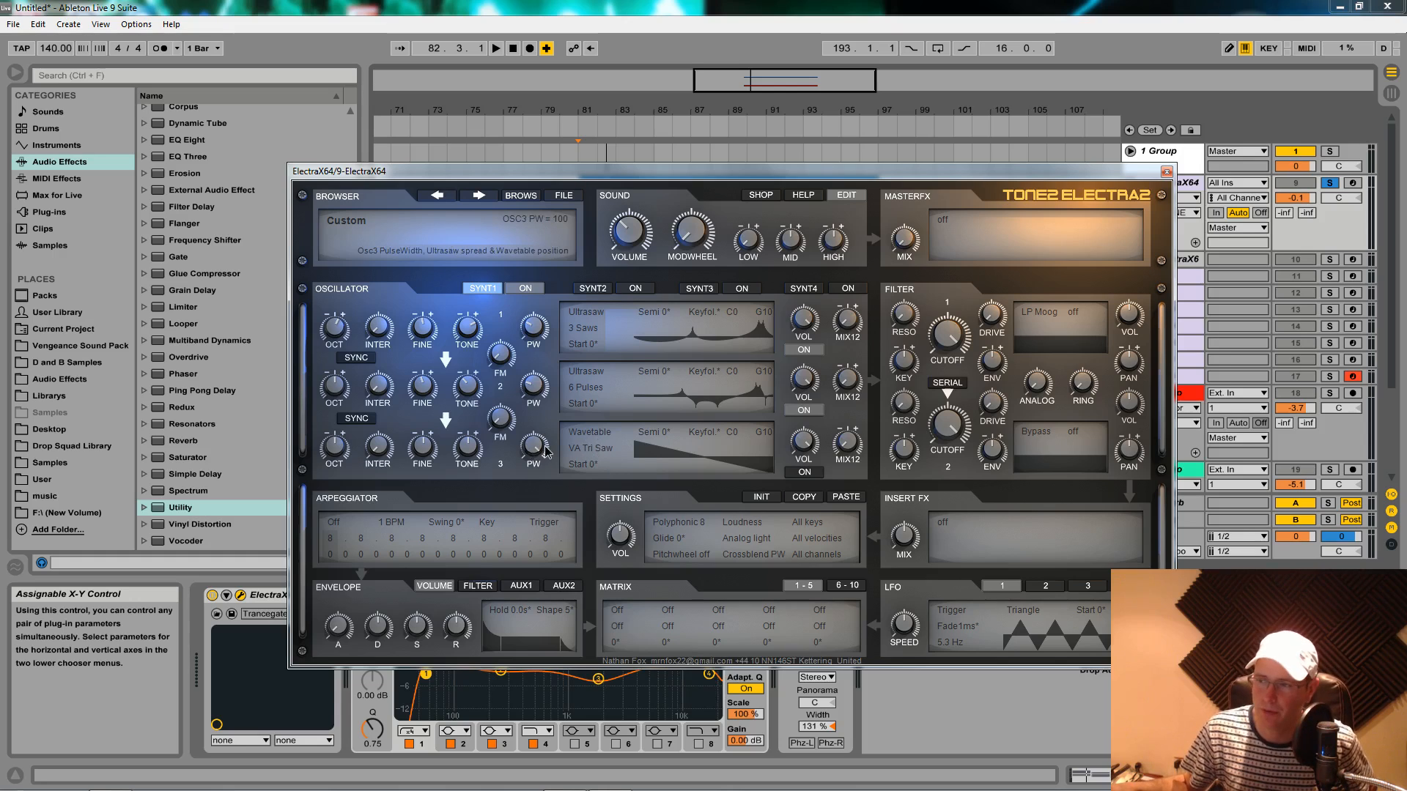
Set oscillator 3's pulse width to -50 and its detune to 15 cents, then audition the sound.
drag(542, 466, 552, 575)
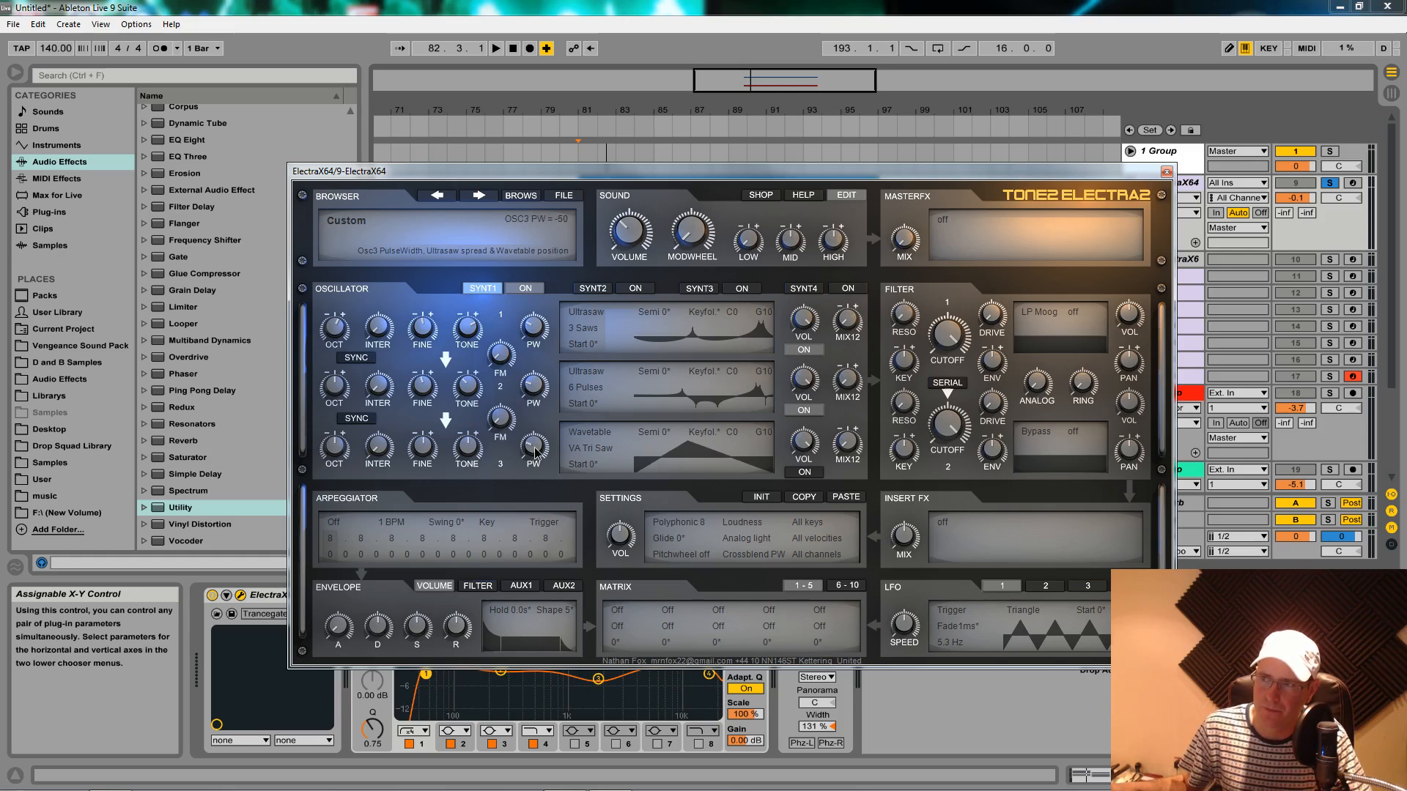
key(space)
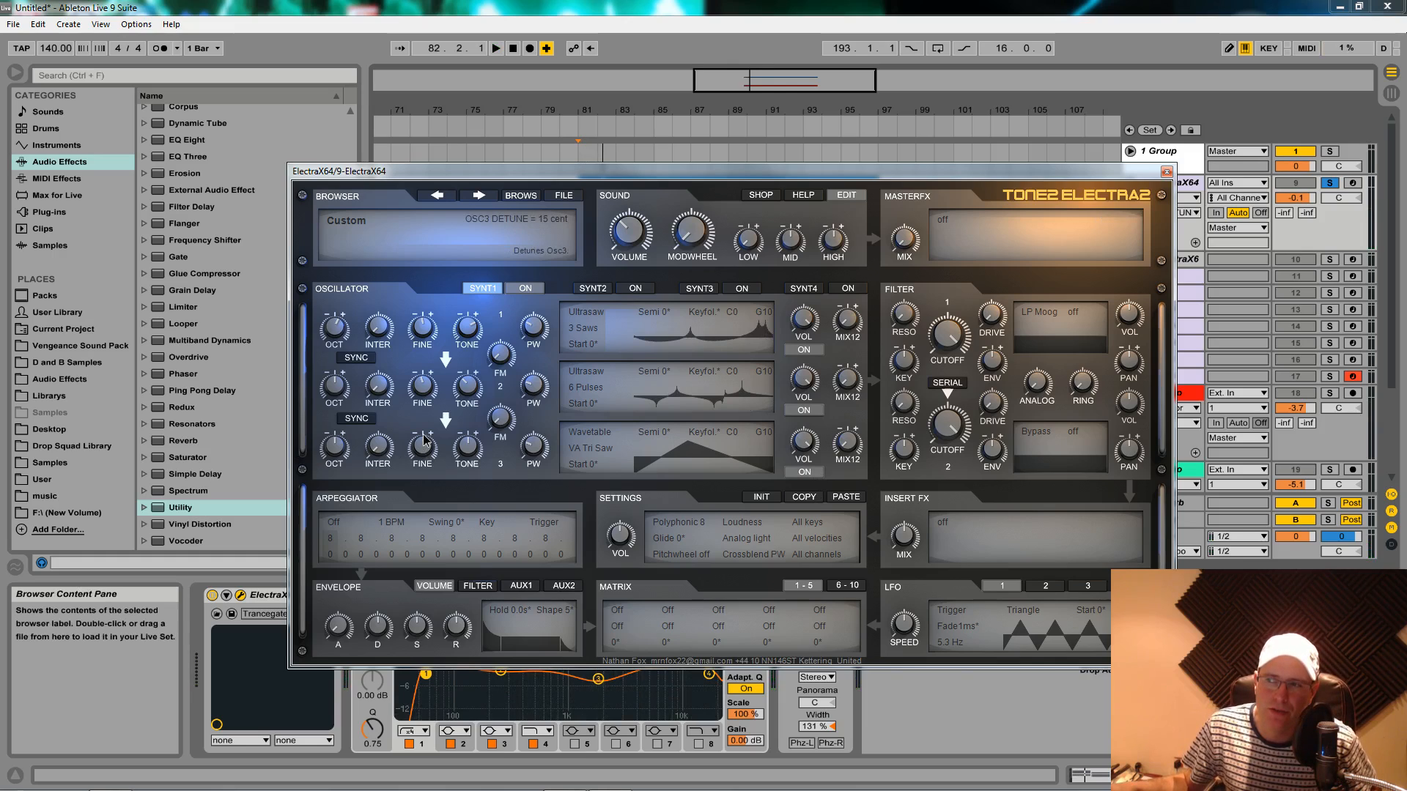
key(space)
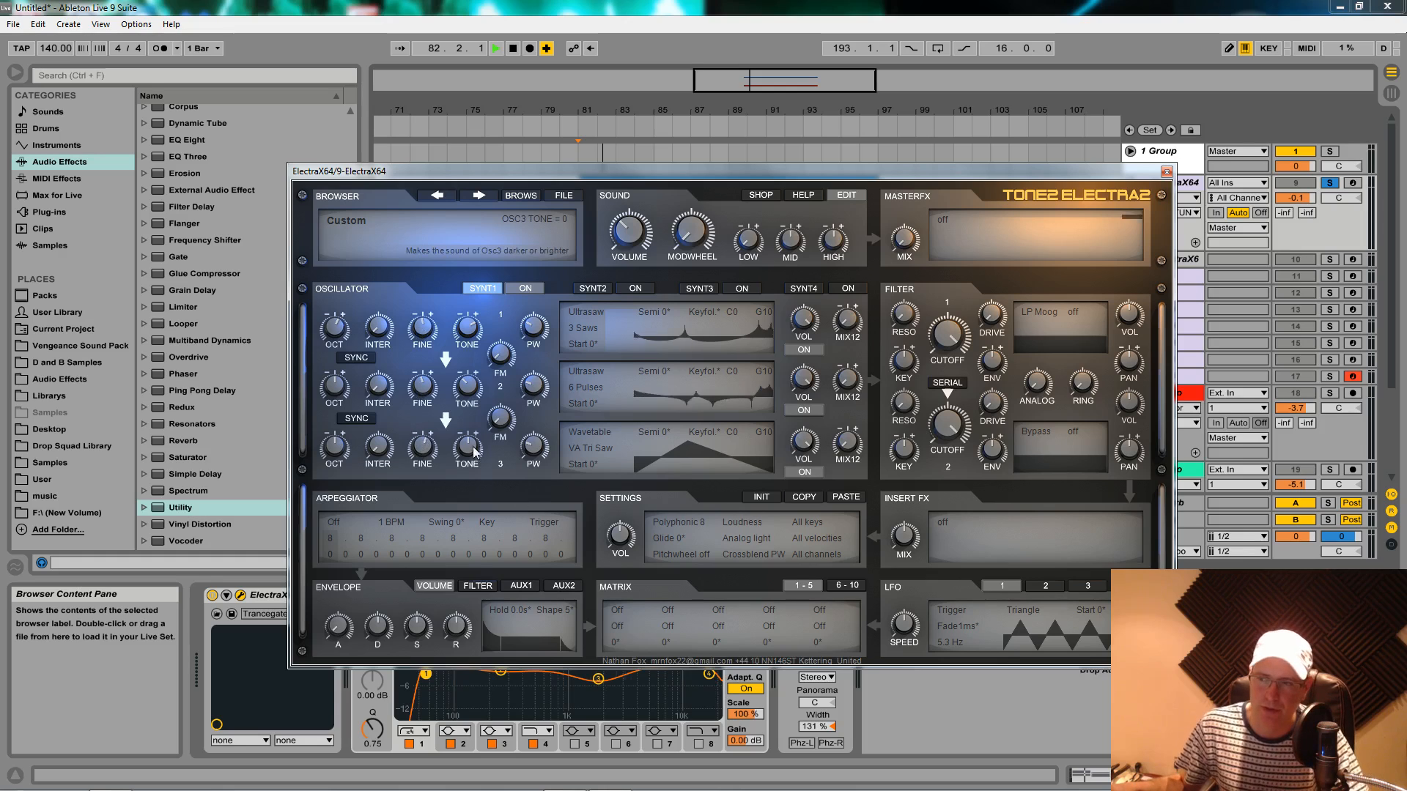
key(space)
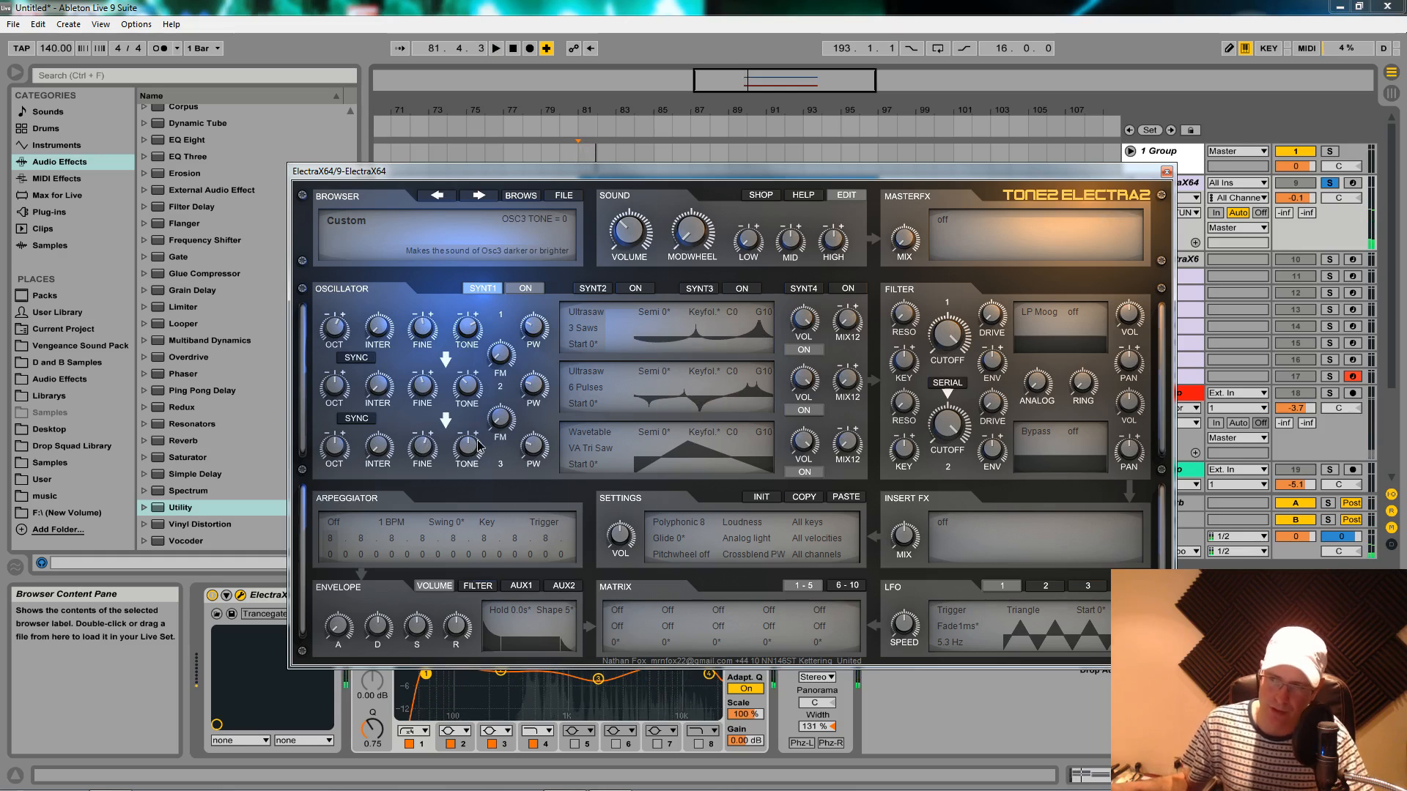
Set oscillator 3's tone to 37 and audition the patch.
drag(473, 455, 476, 419)
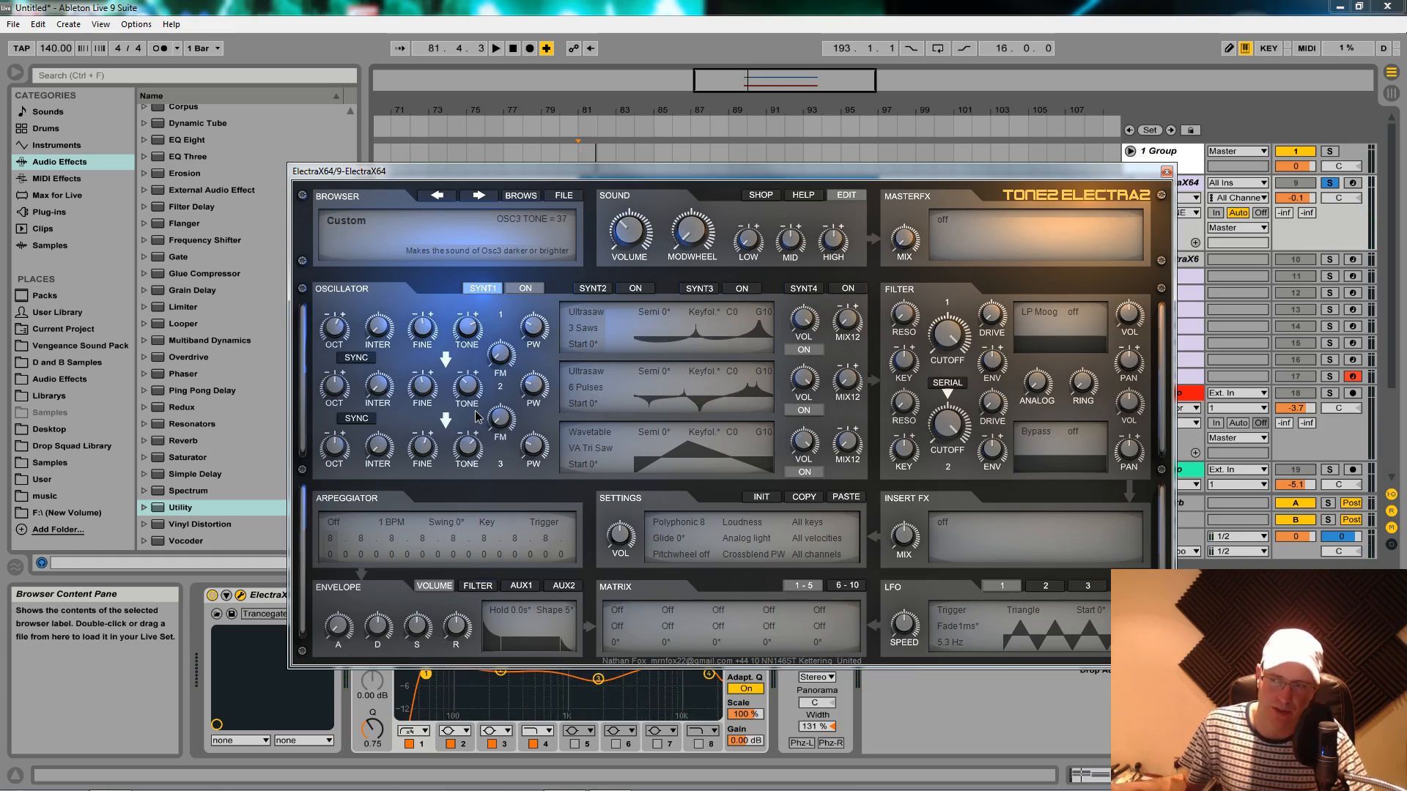
key(space)
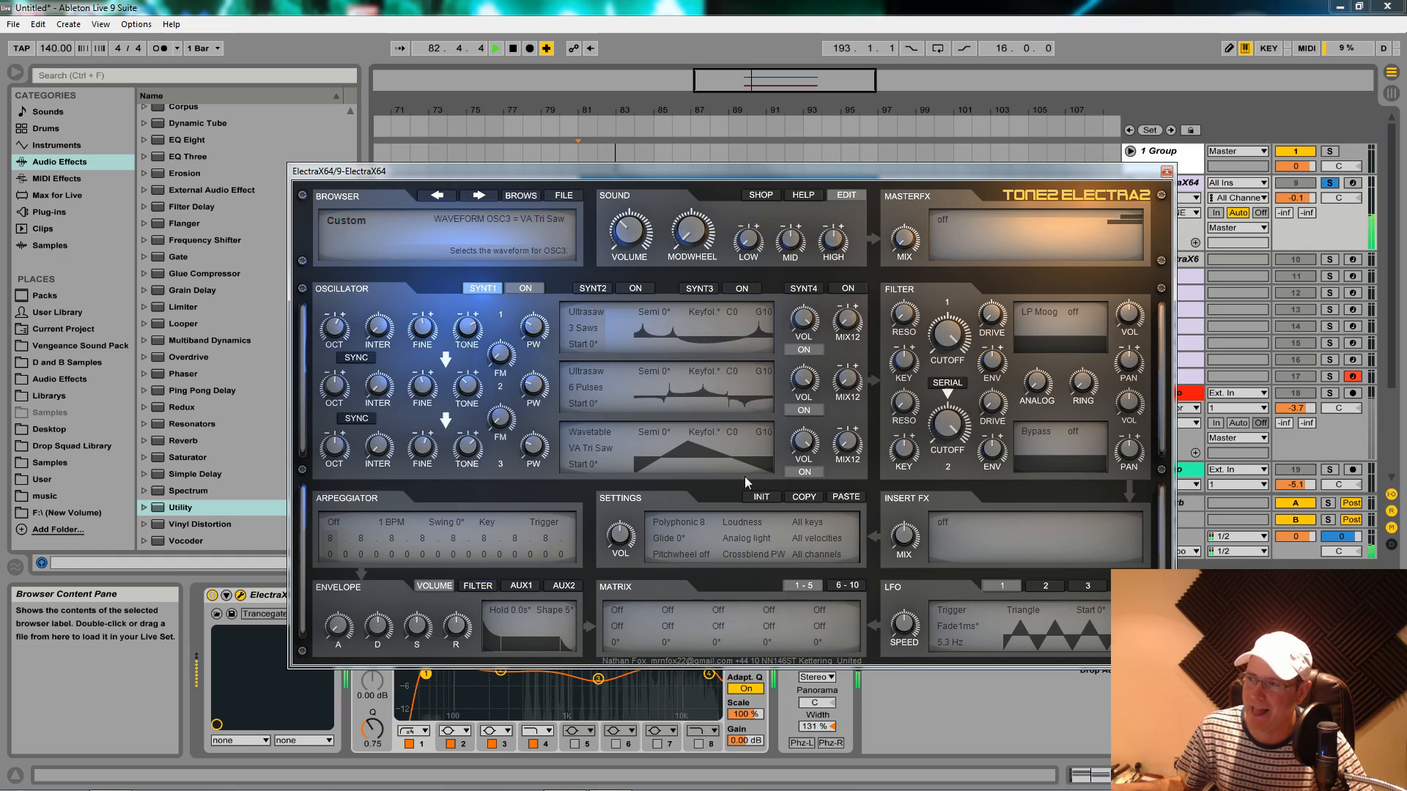
key(space)
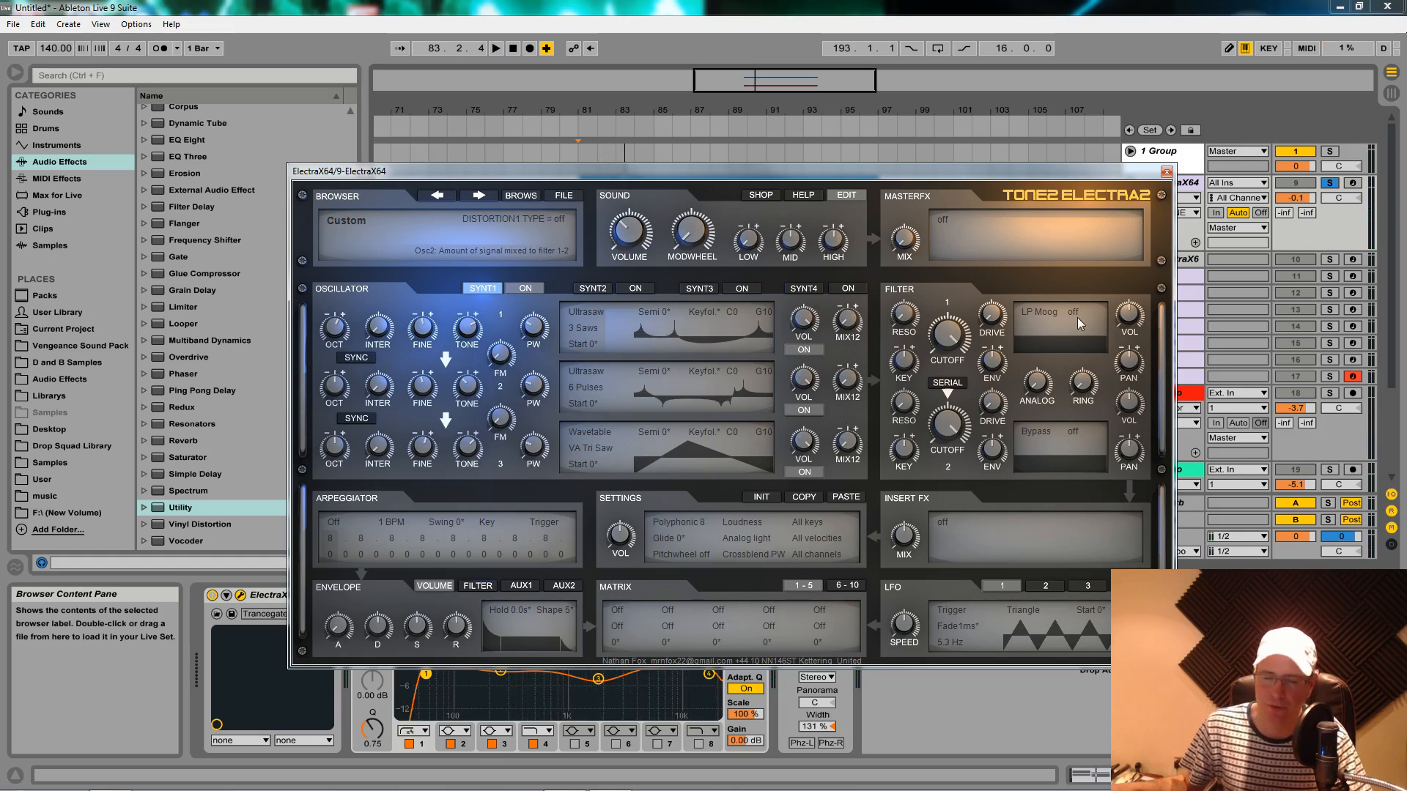
Shape the volume envelope with a 0.01 sec attack and an 8.4 sec release while auditioning the patch.
key(space)
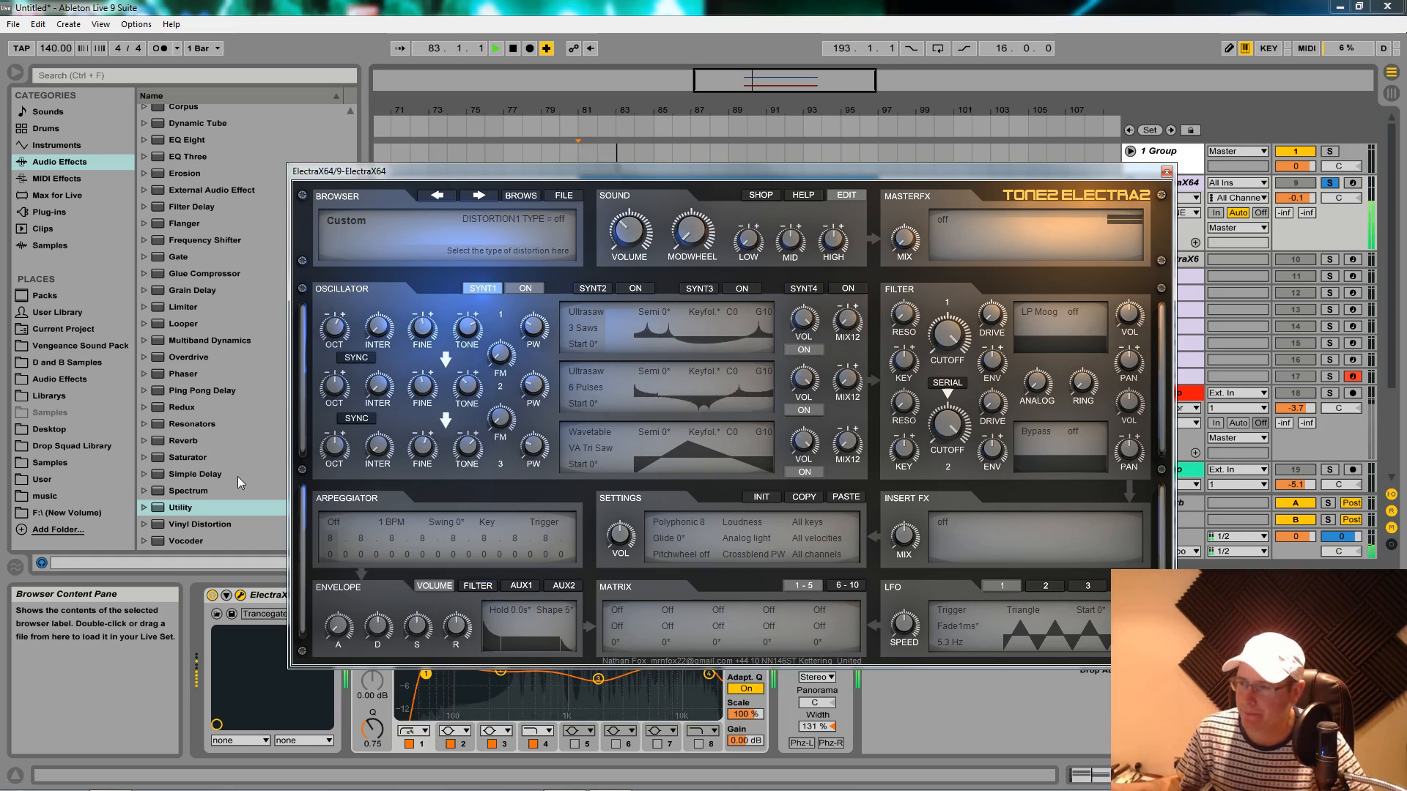
key(space)
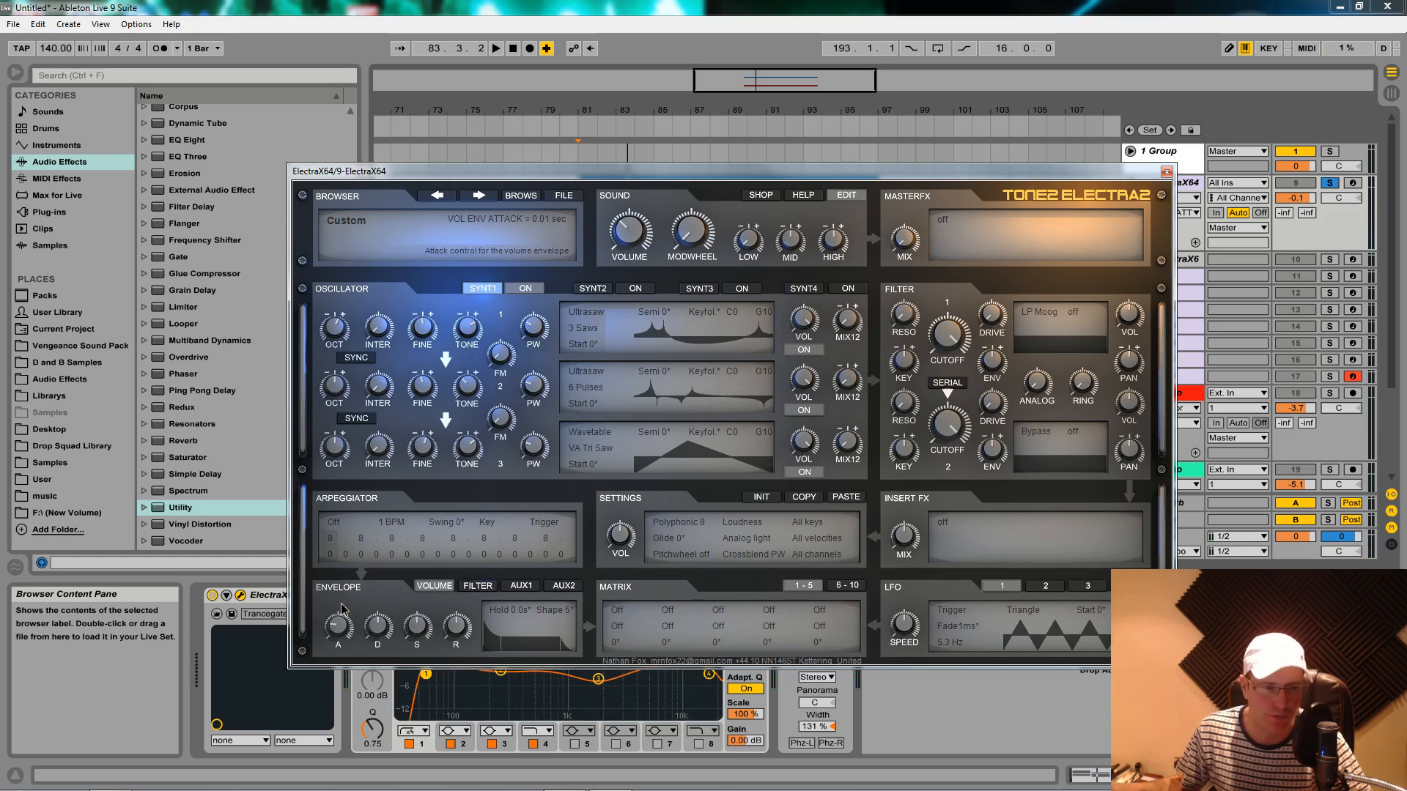
key(space)
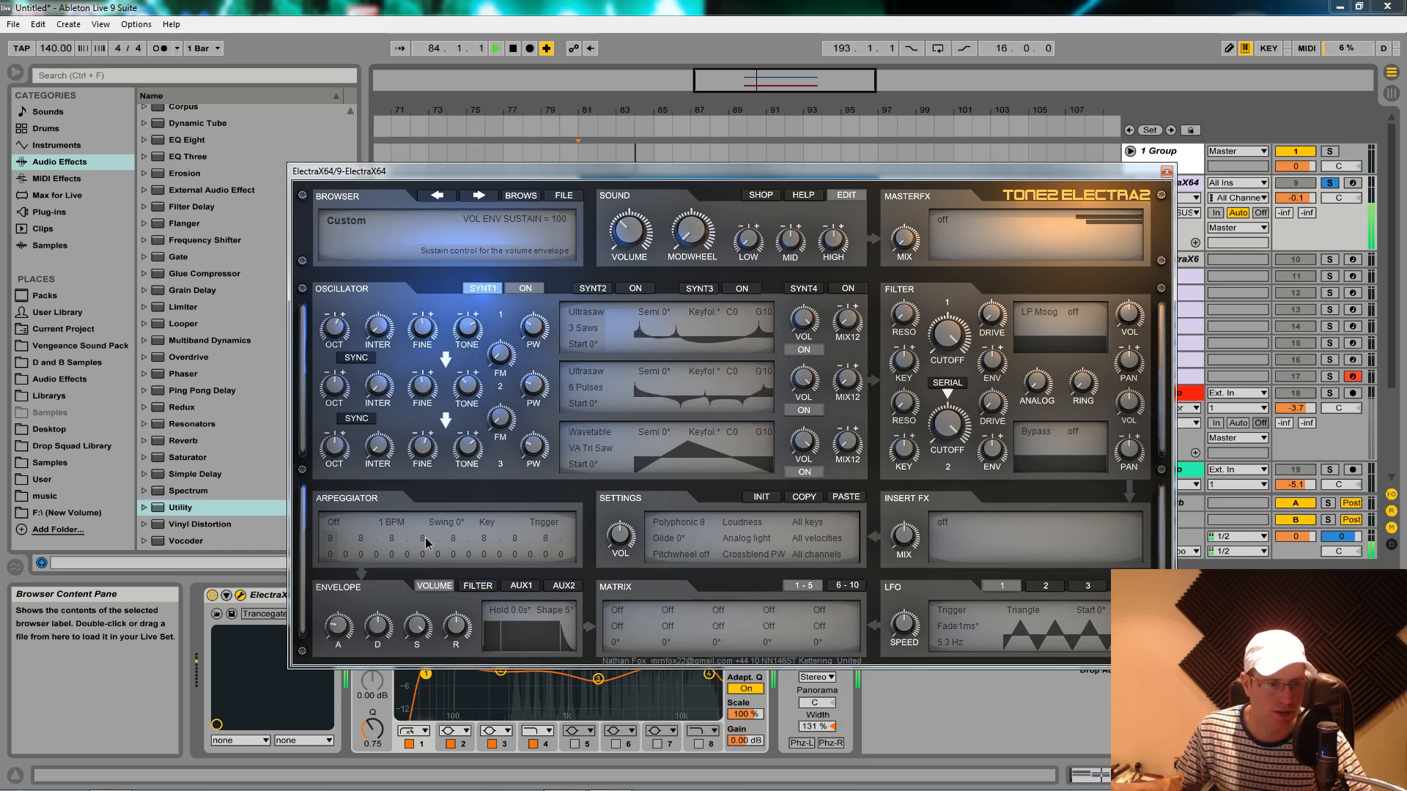
key(space)
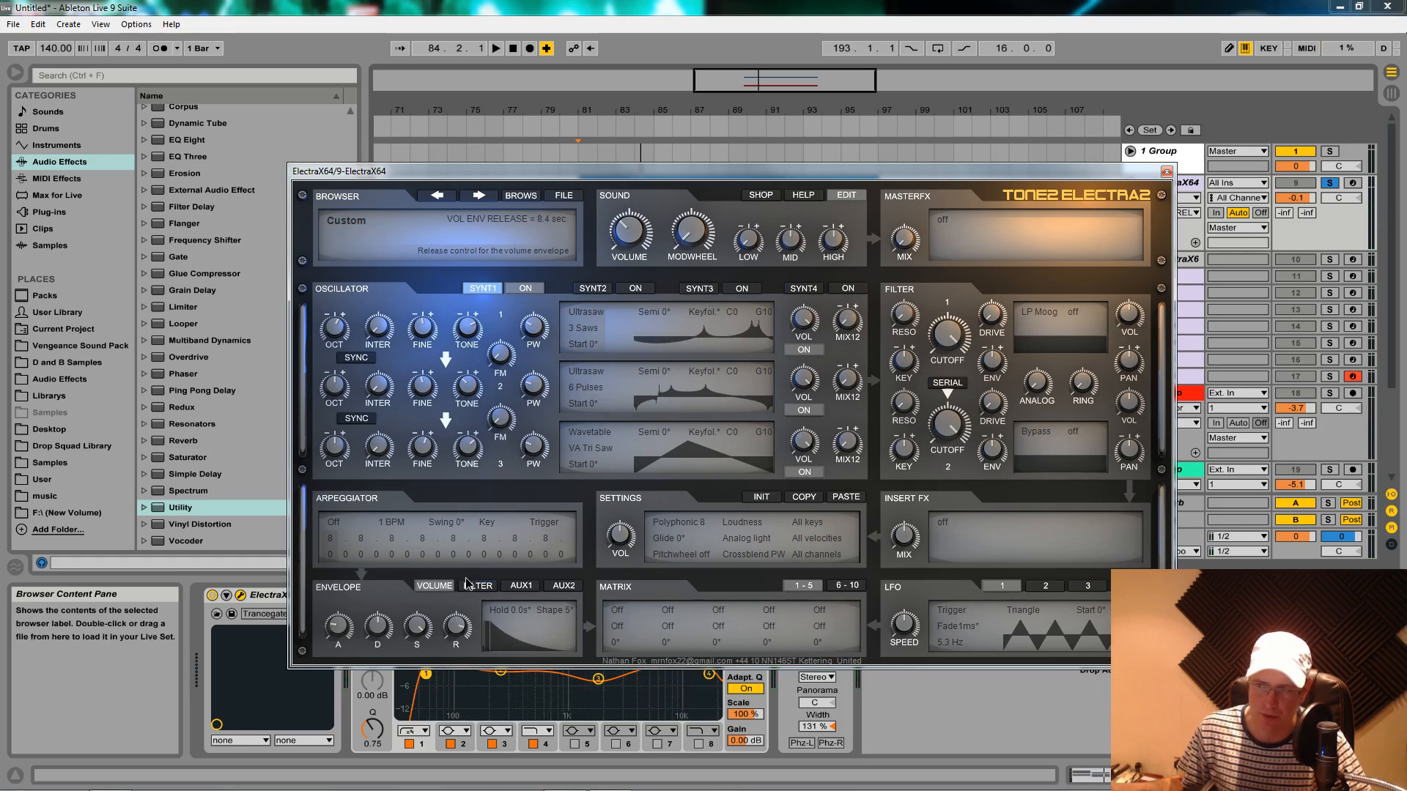
Set the volume envelope's release to 5.3 sec and the polyphony to 64 voices while auditioning the patch.
key(space)
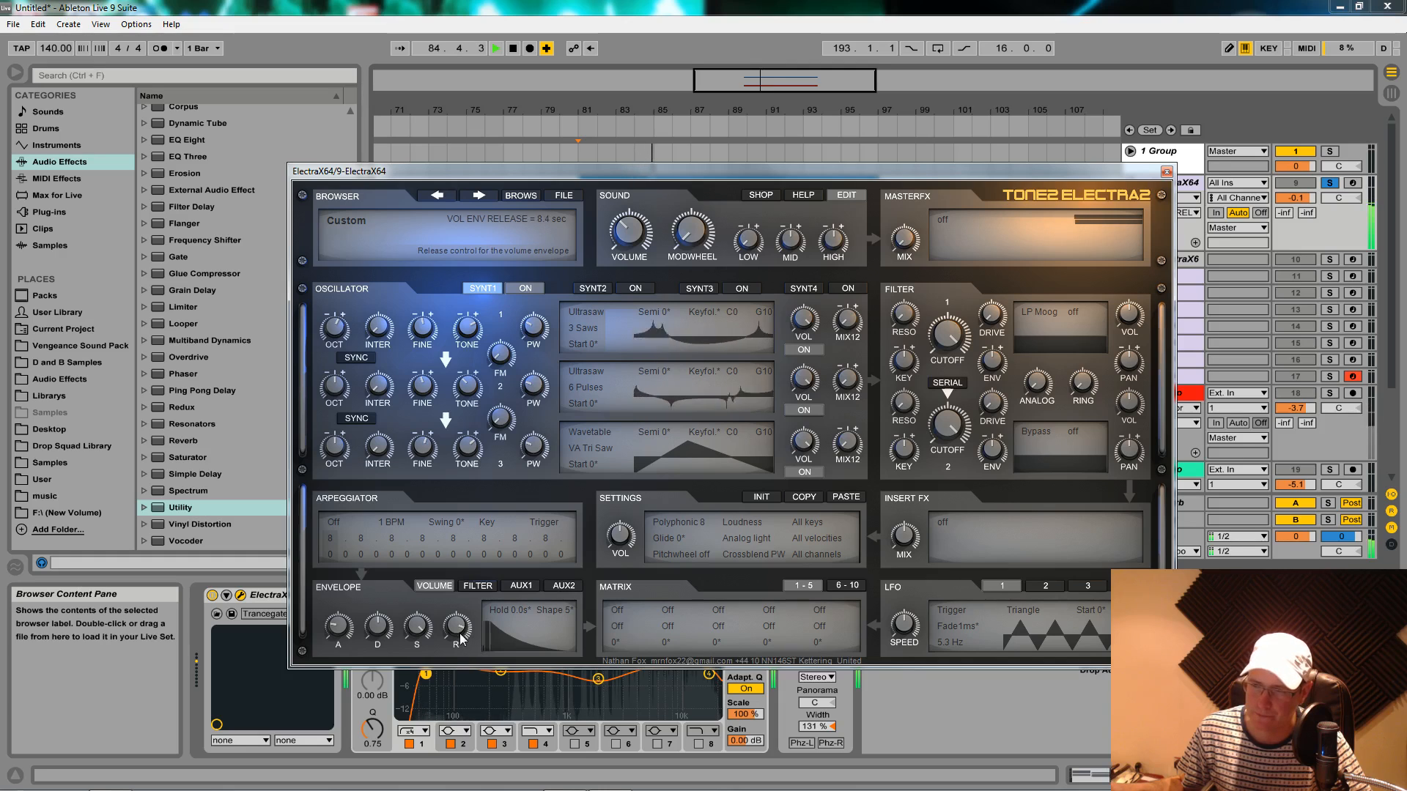
key(space)
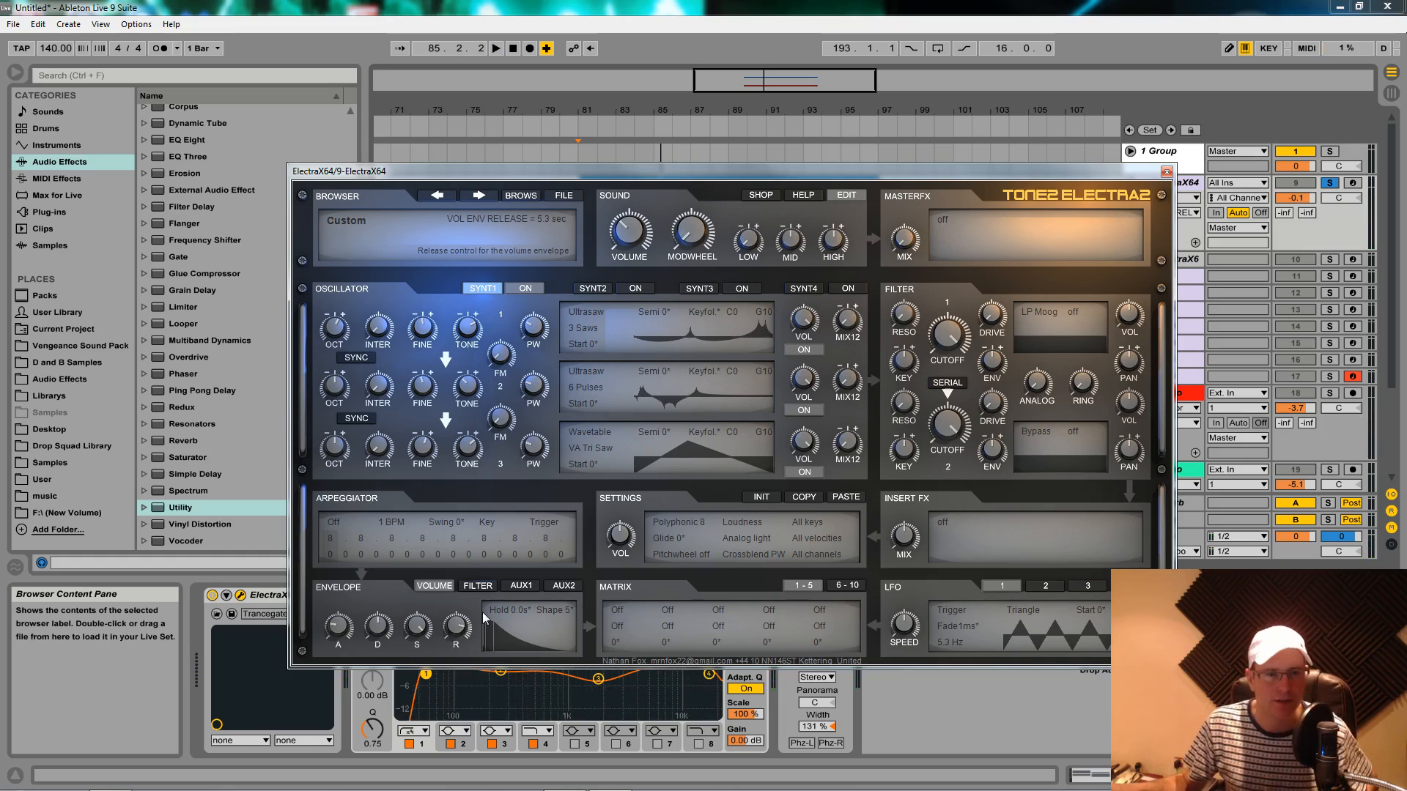
key(space)
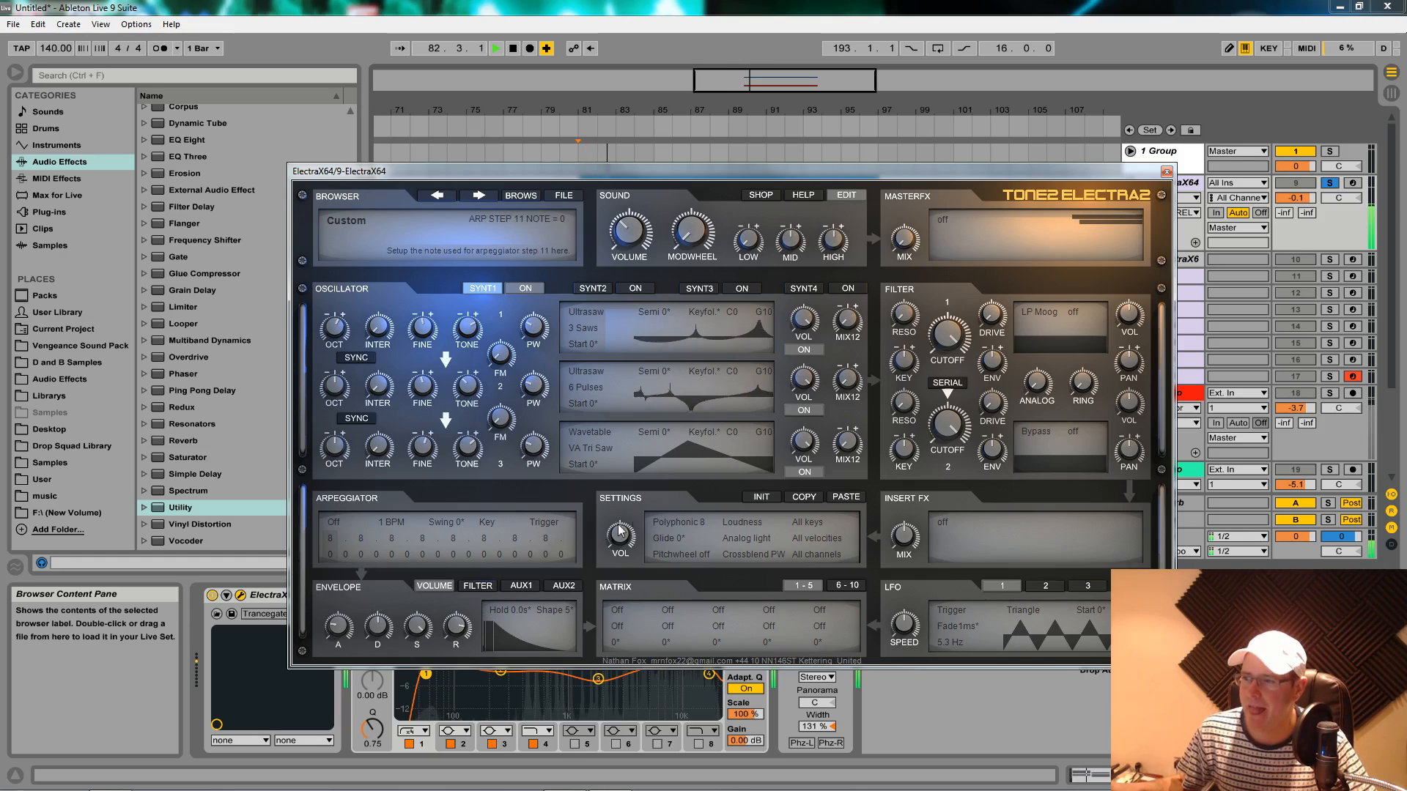
click(697, 521)
click(681, 699)
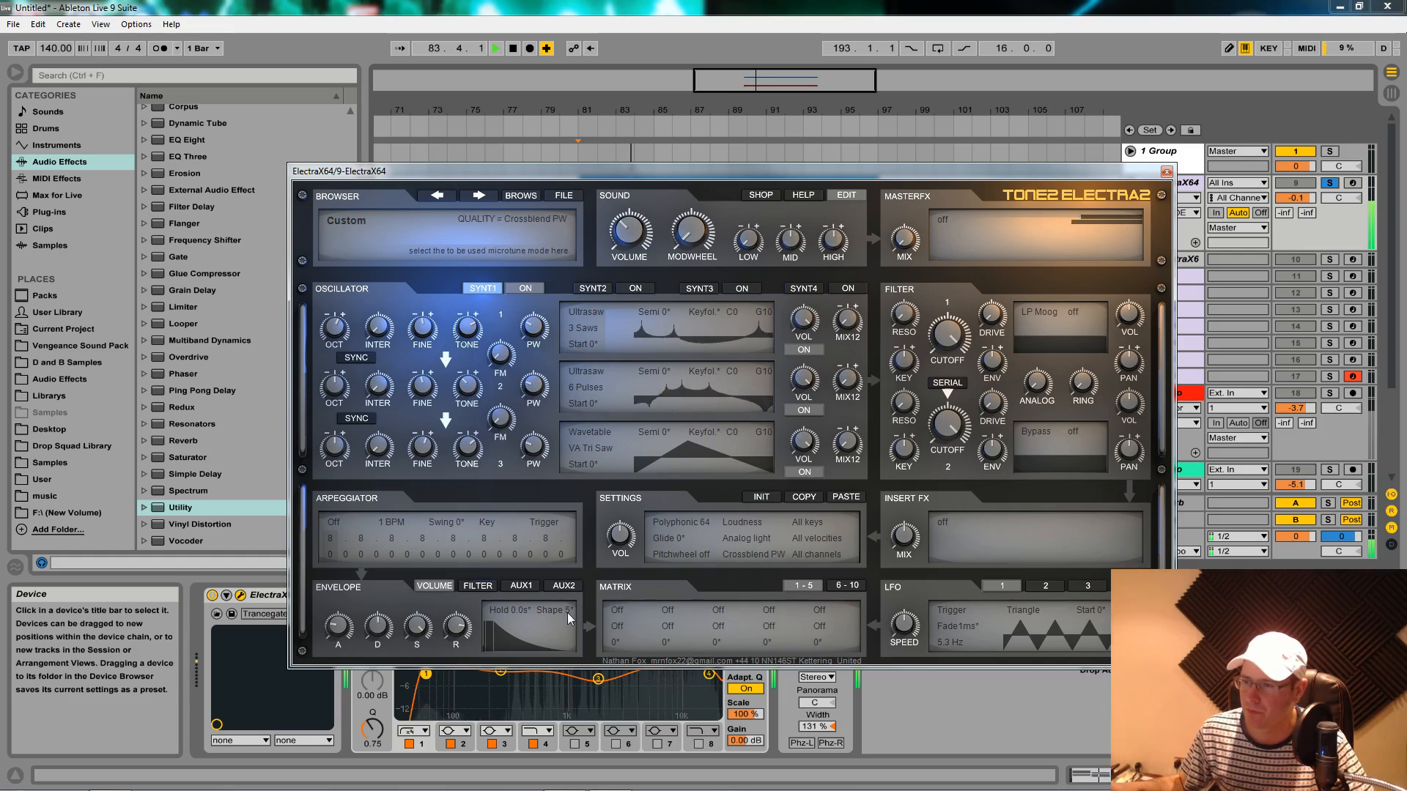
Readjust the volume envelope's release during playback, shift the synth window clear of the device chain, and stop playback.
drag(453, 633, 479, 635)
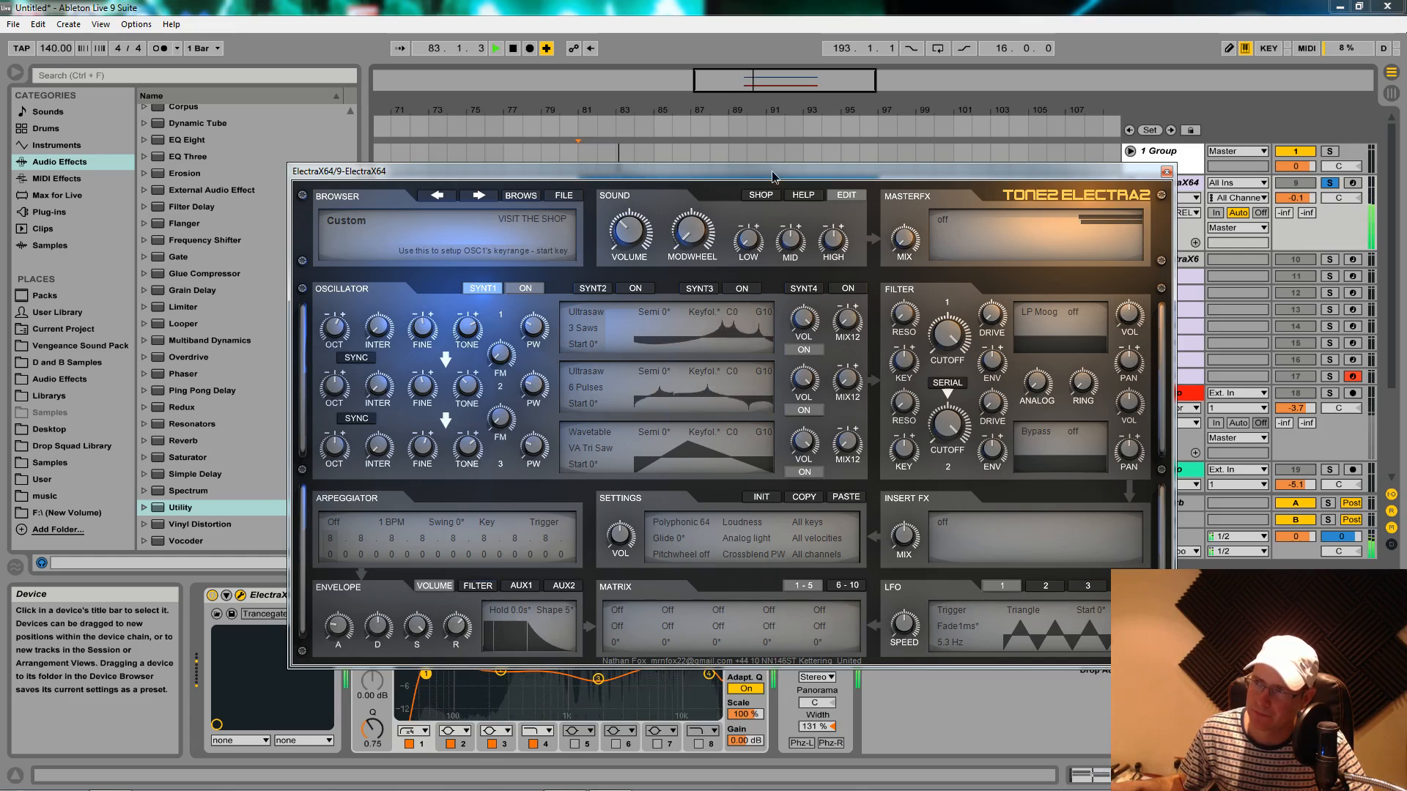
drag(772, 177, 687, 76)
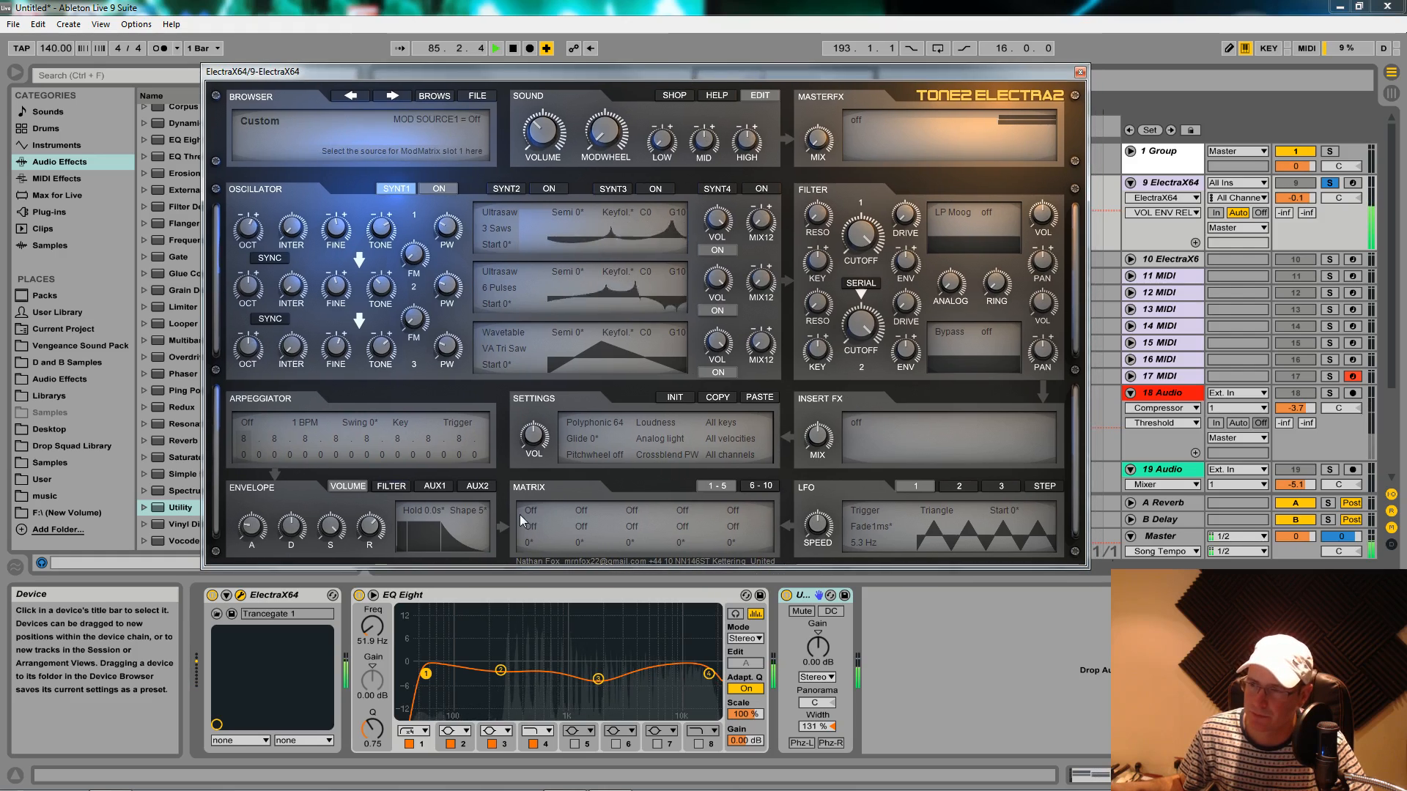
key(space)
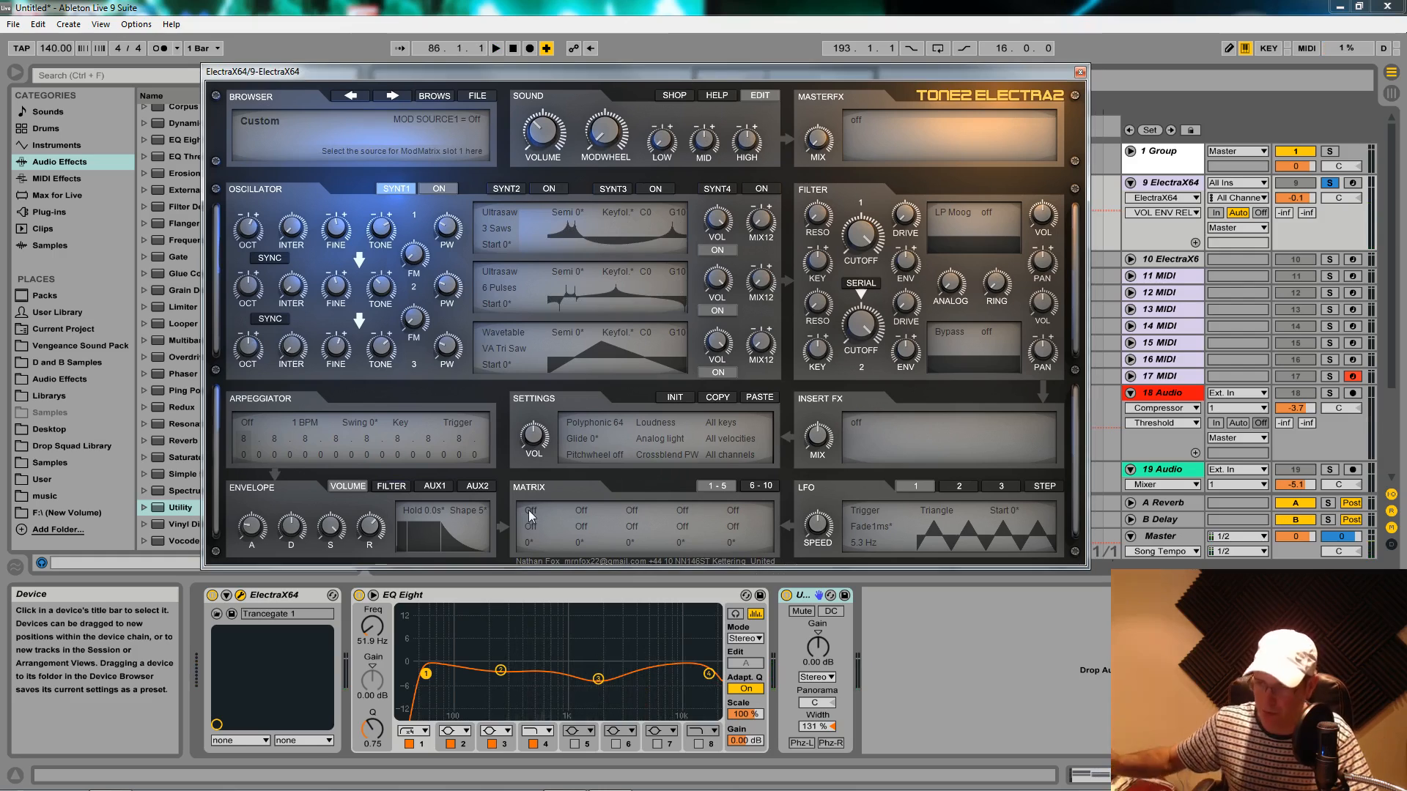
Examine the chord notes in the ElectraX64 track's MIDI clip using an enlarged note editor.
drag(586, 71, 831, 787)
click(709, 183)
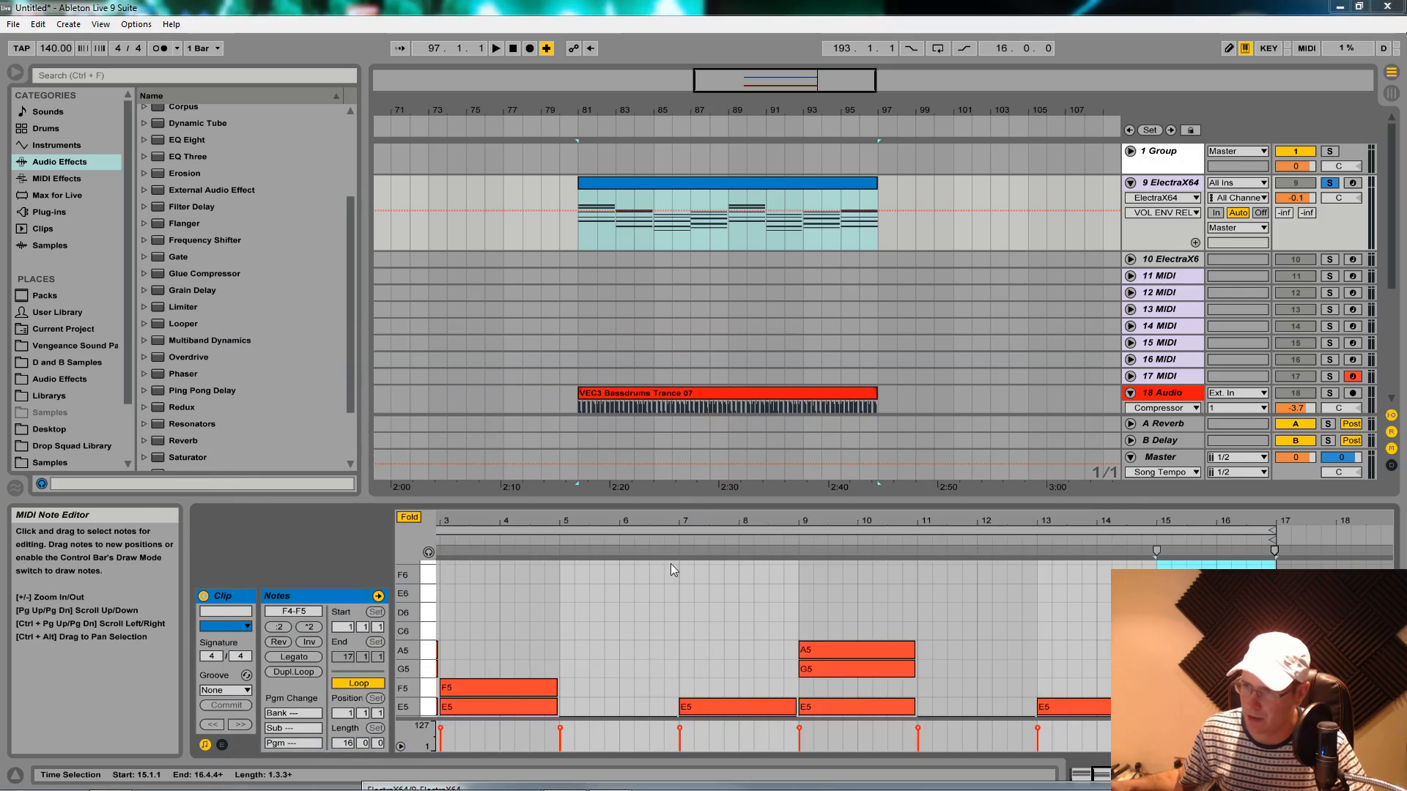
drag(684, 498, 725, 122)
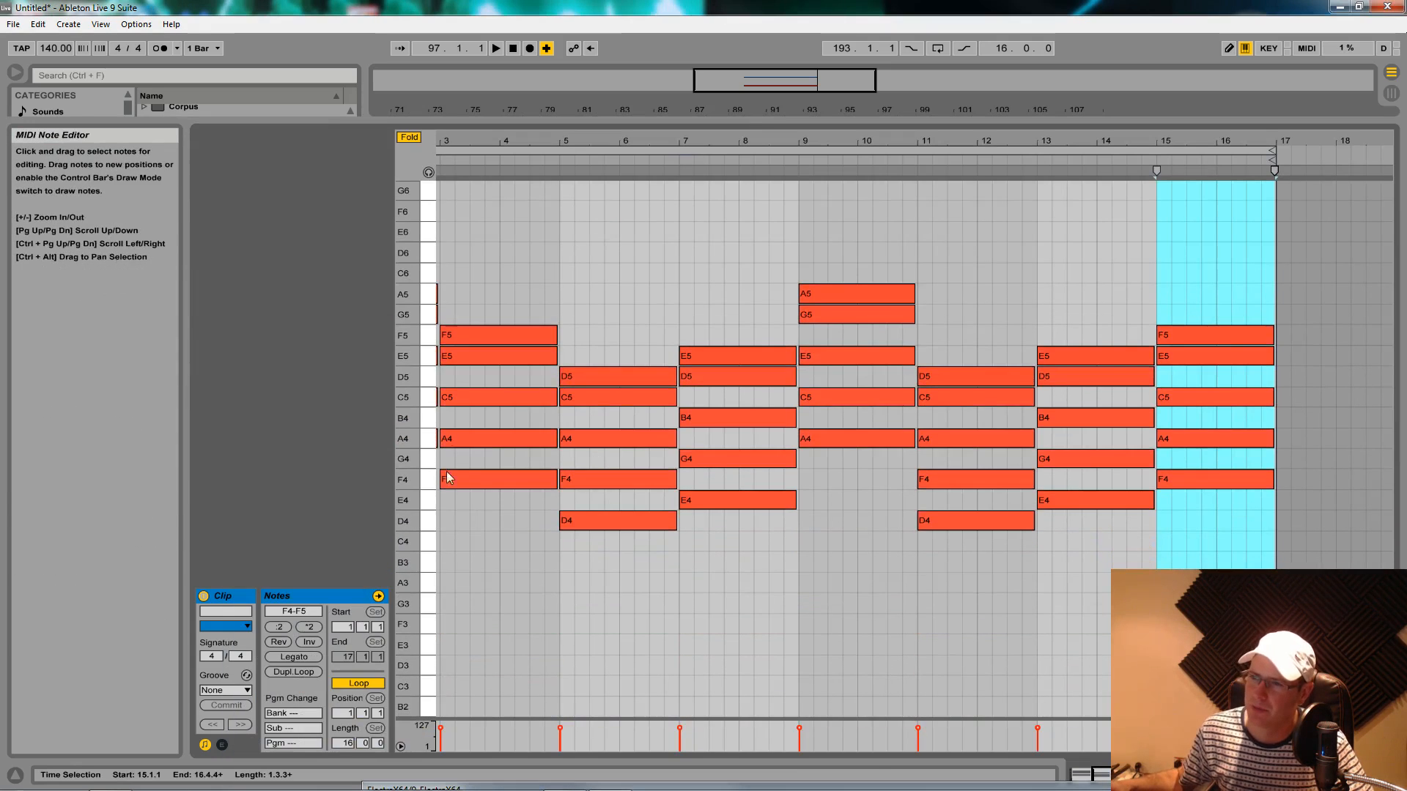
click(772, 101)
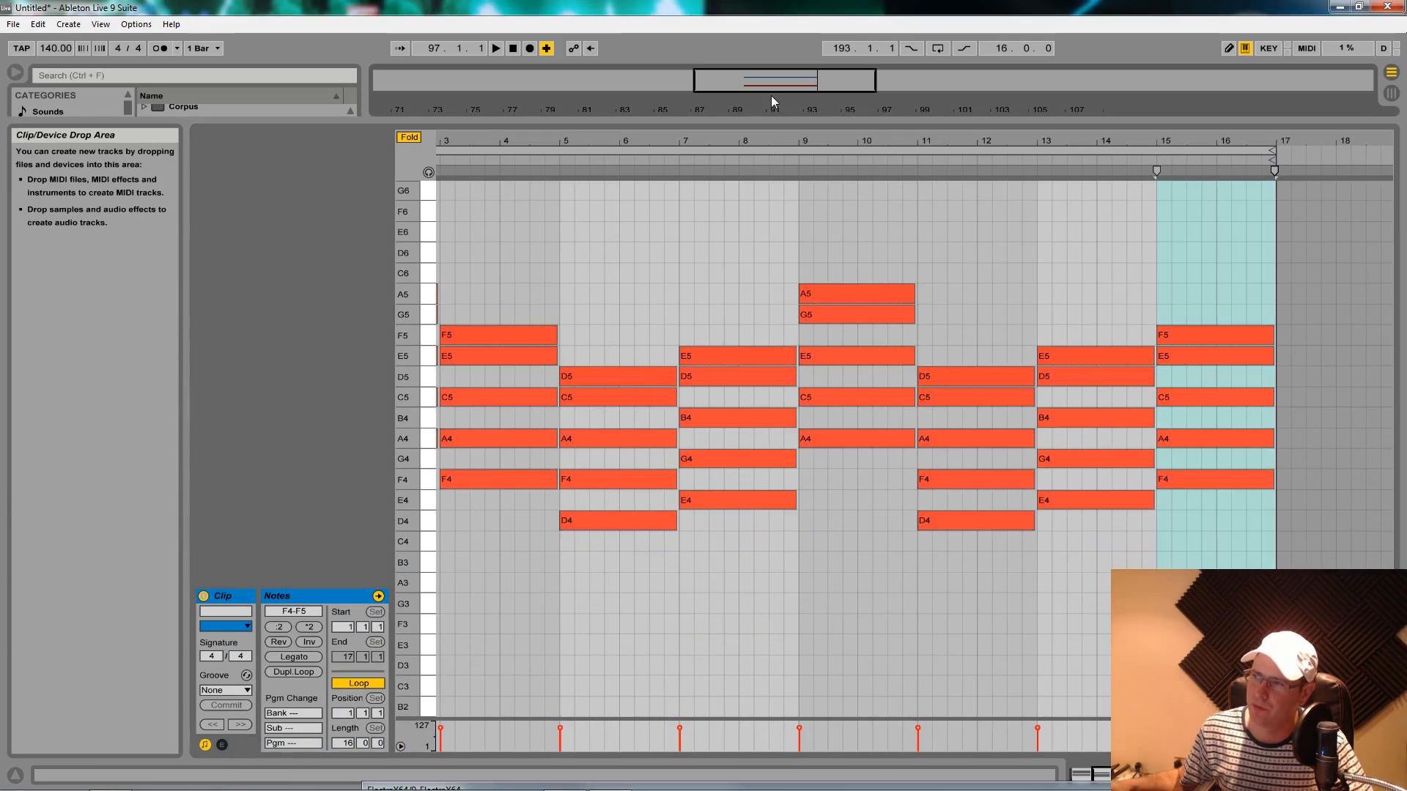
drag(785, 121, 785, 579)
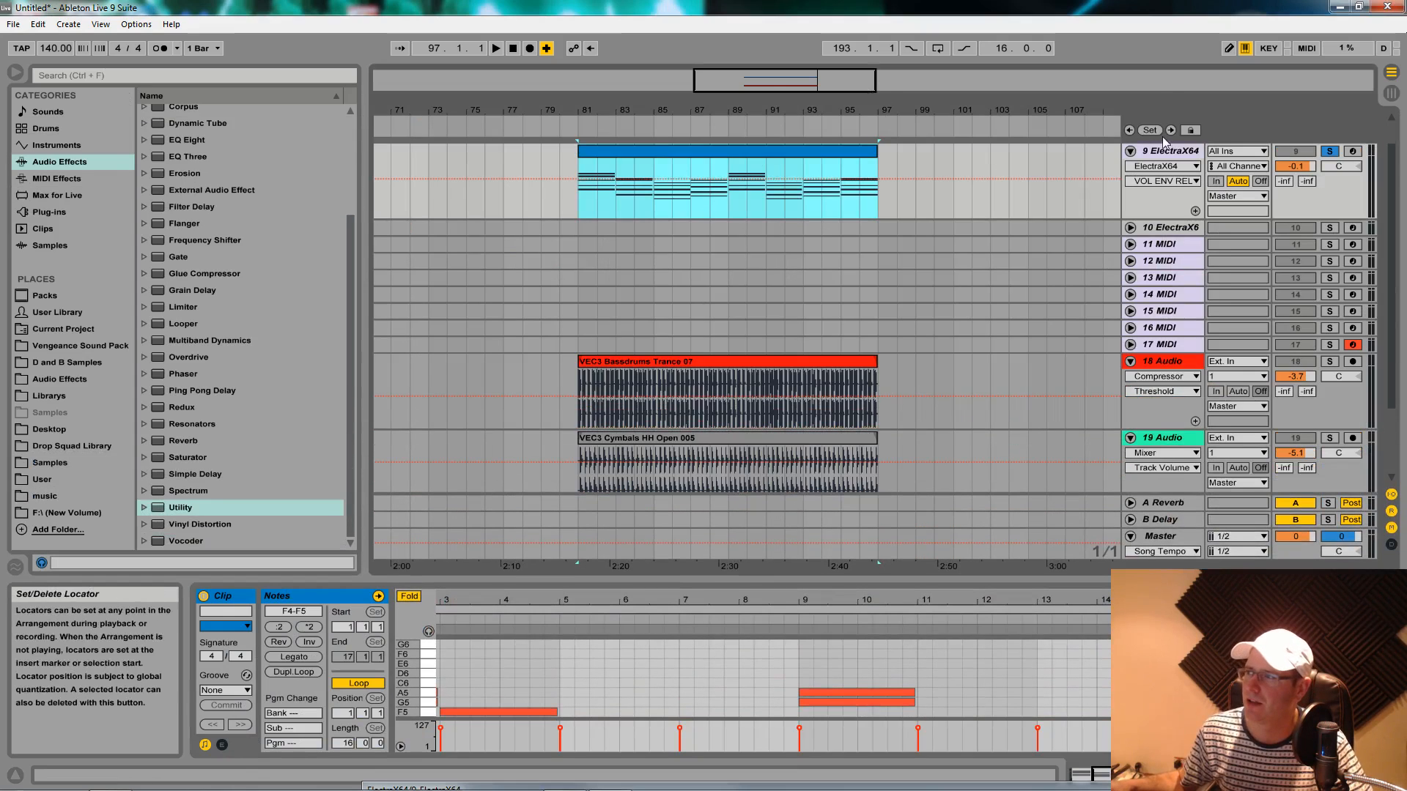
Play the arrangement from bar 81 and bring back the editor window of the ElectraX64 track's synth.
click(580, 200)
key(space)
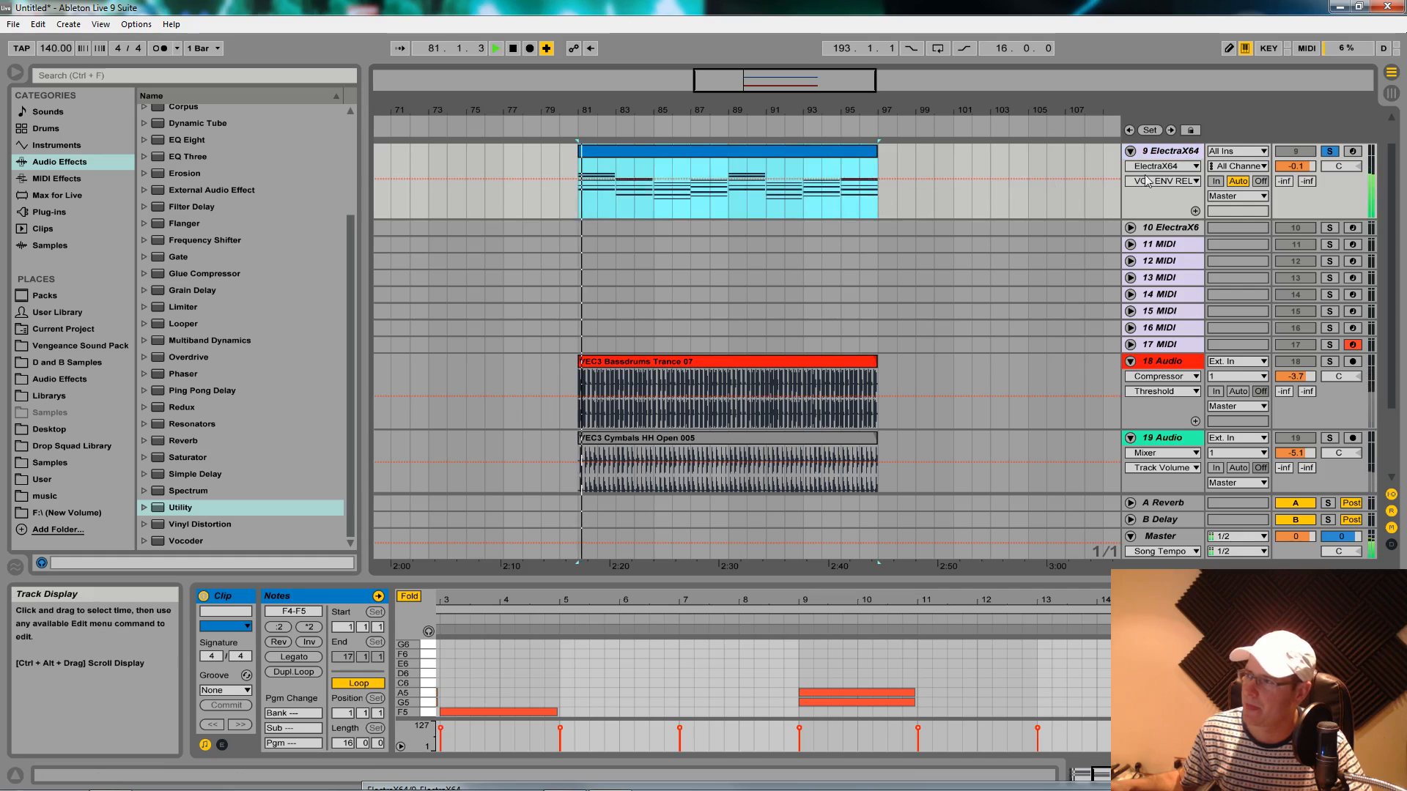
click(1165, 156)
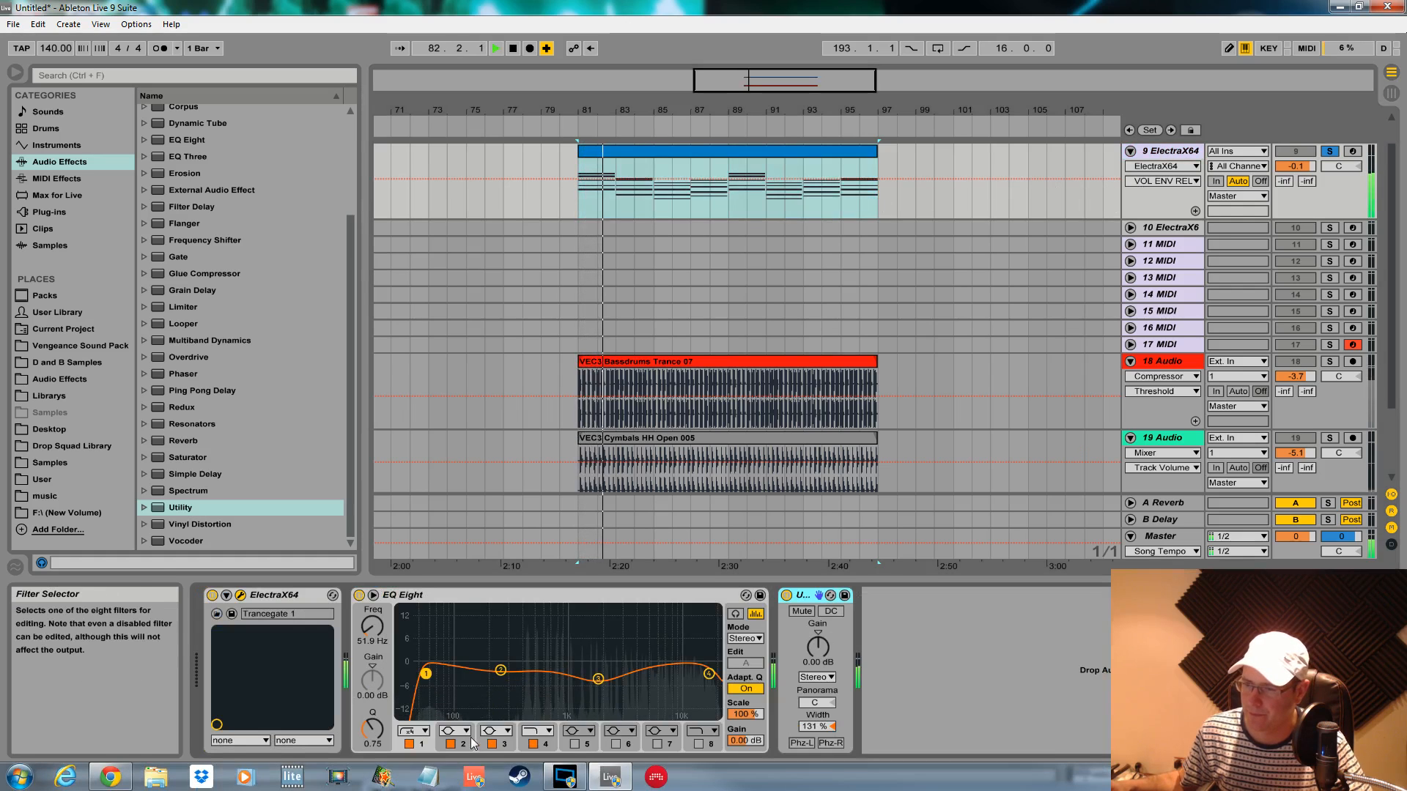
click(240, 595)
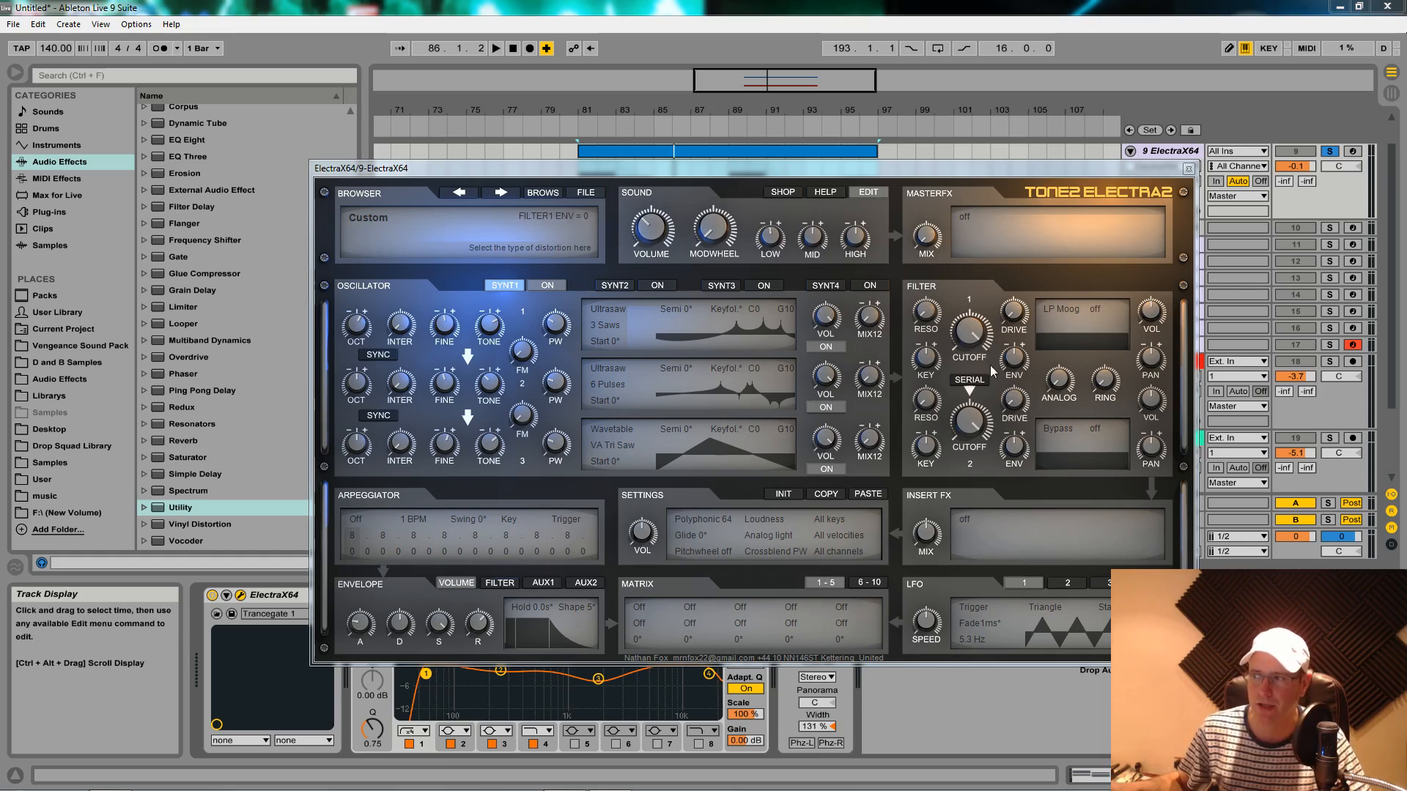
Lower the cutoff of filter 1 (LP Moog) and audition the result.
drag(973, 335, 972, 401)
key(space)
key(space)
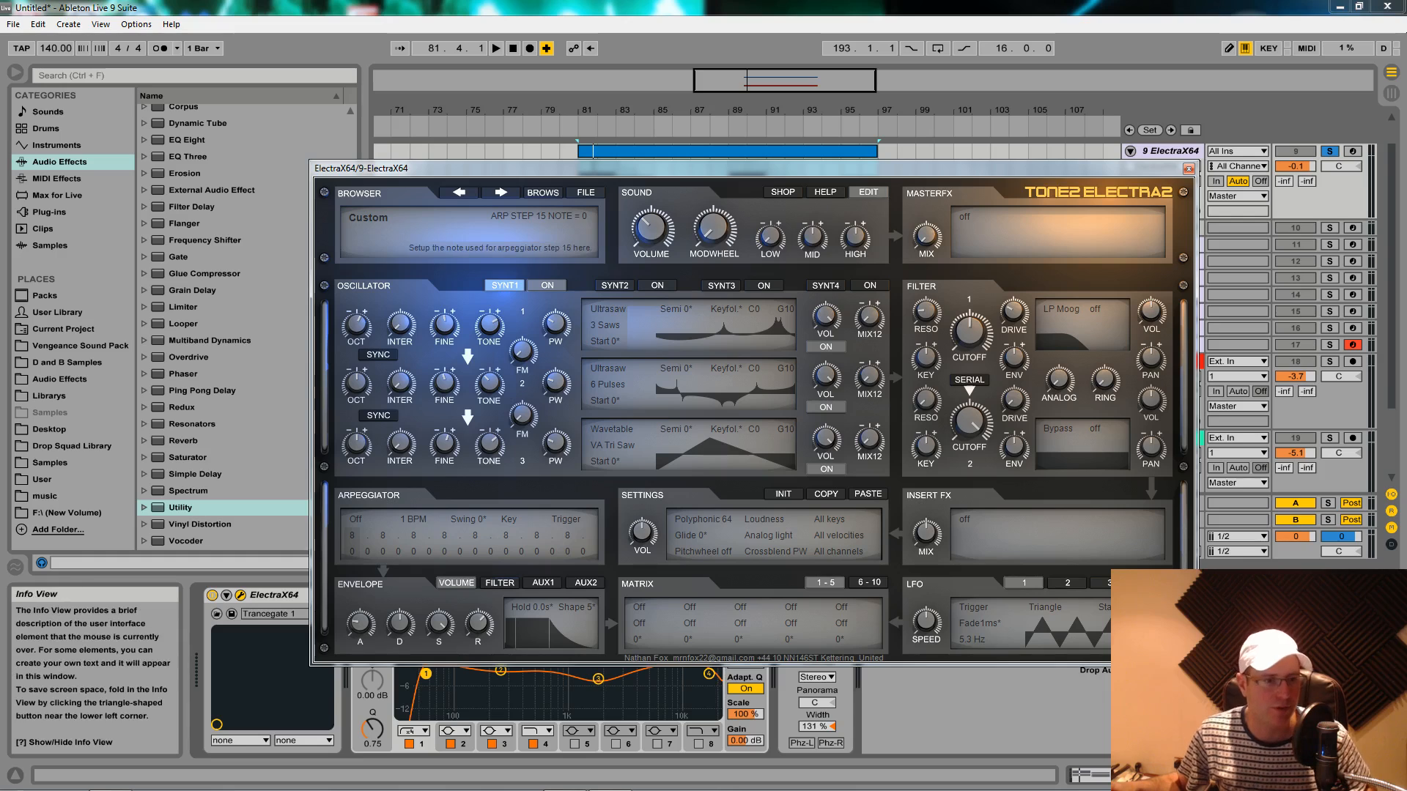
Set the filter envelope's attack to 7.2 sec and raise its sustain while auditioning the patch.
click(500, 584)
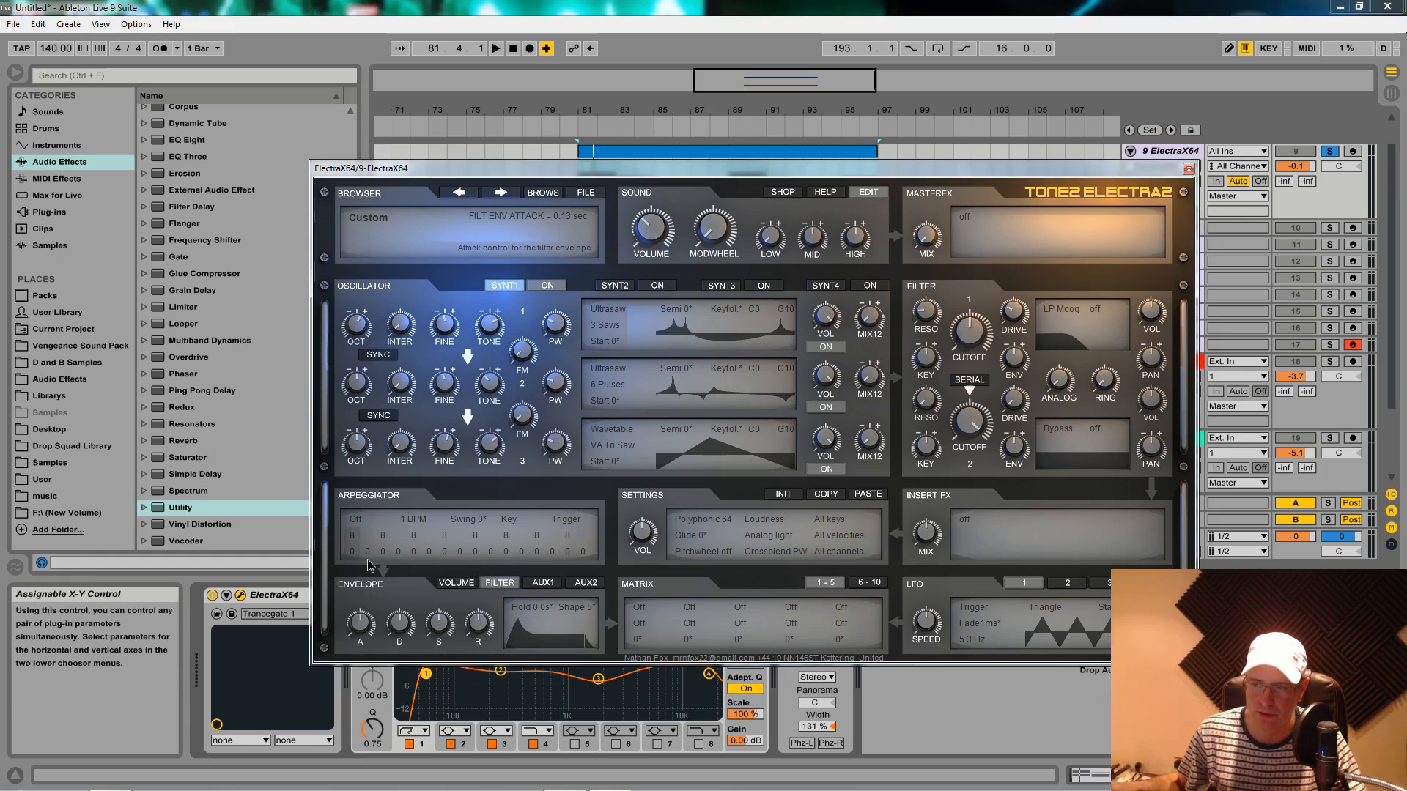
drag(369, 565, 375, 541)
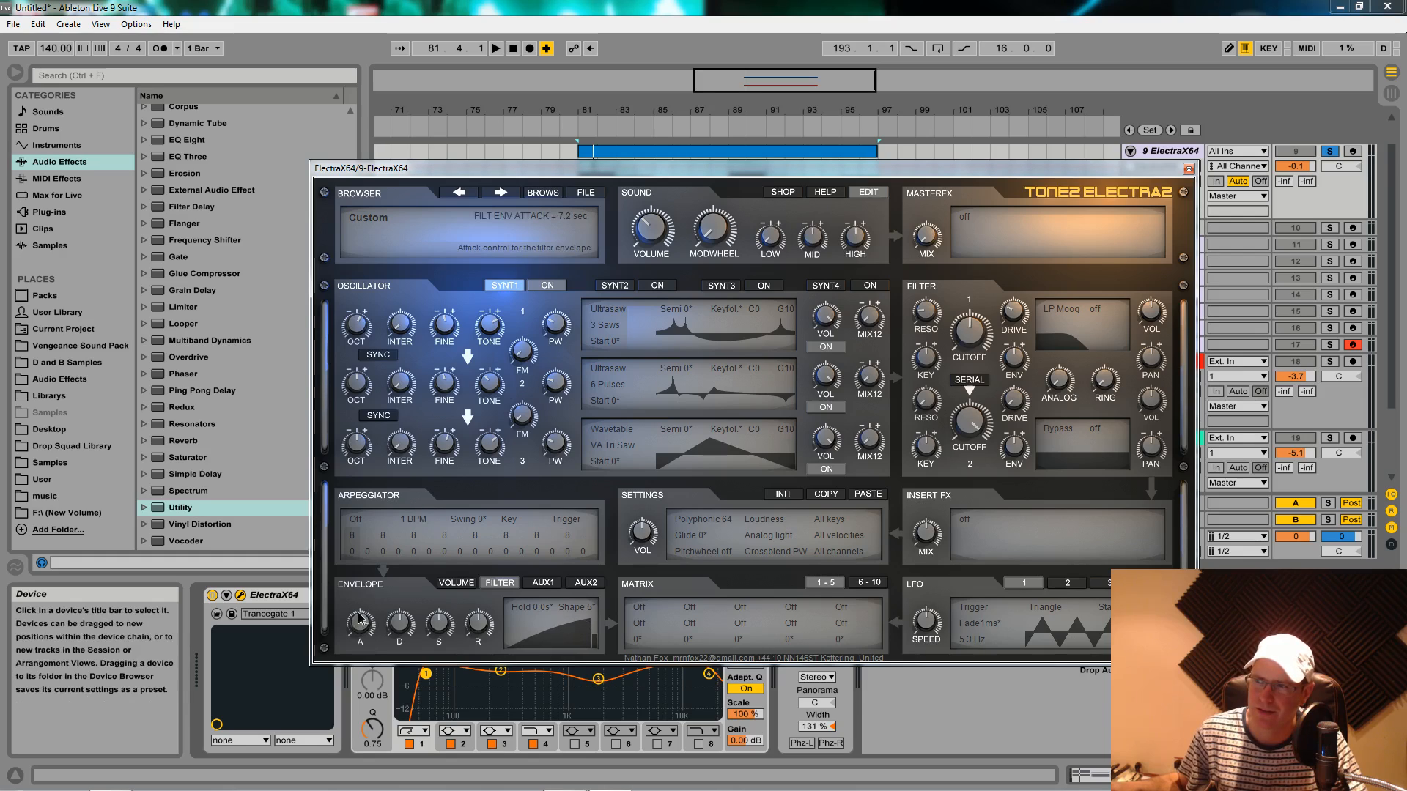
key(space)
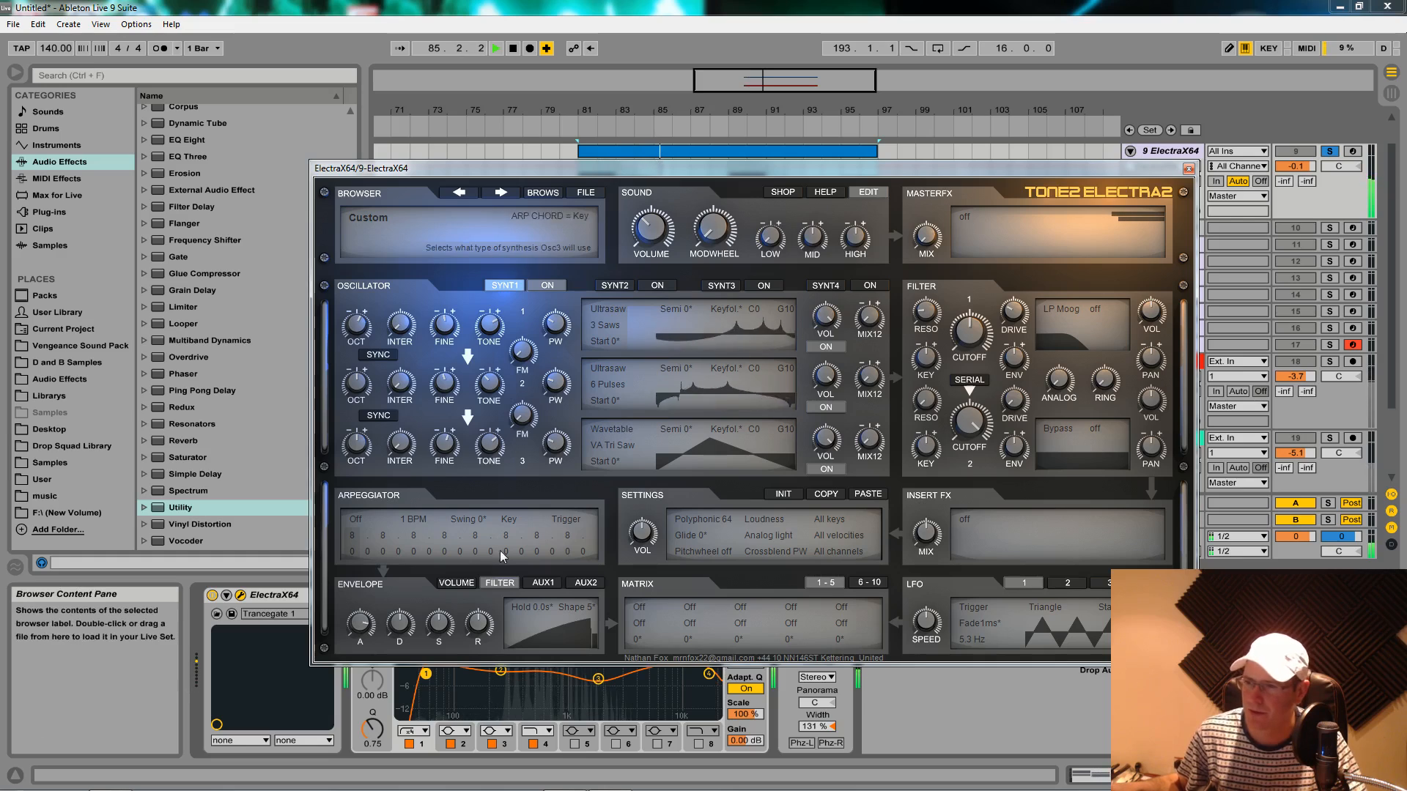
drag(434, 626, 441, 559)
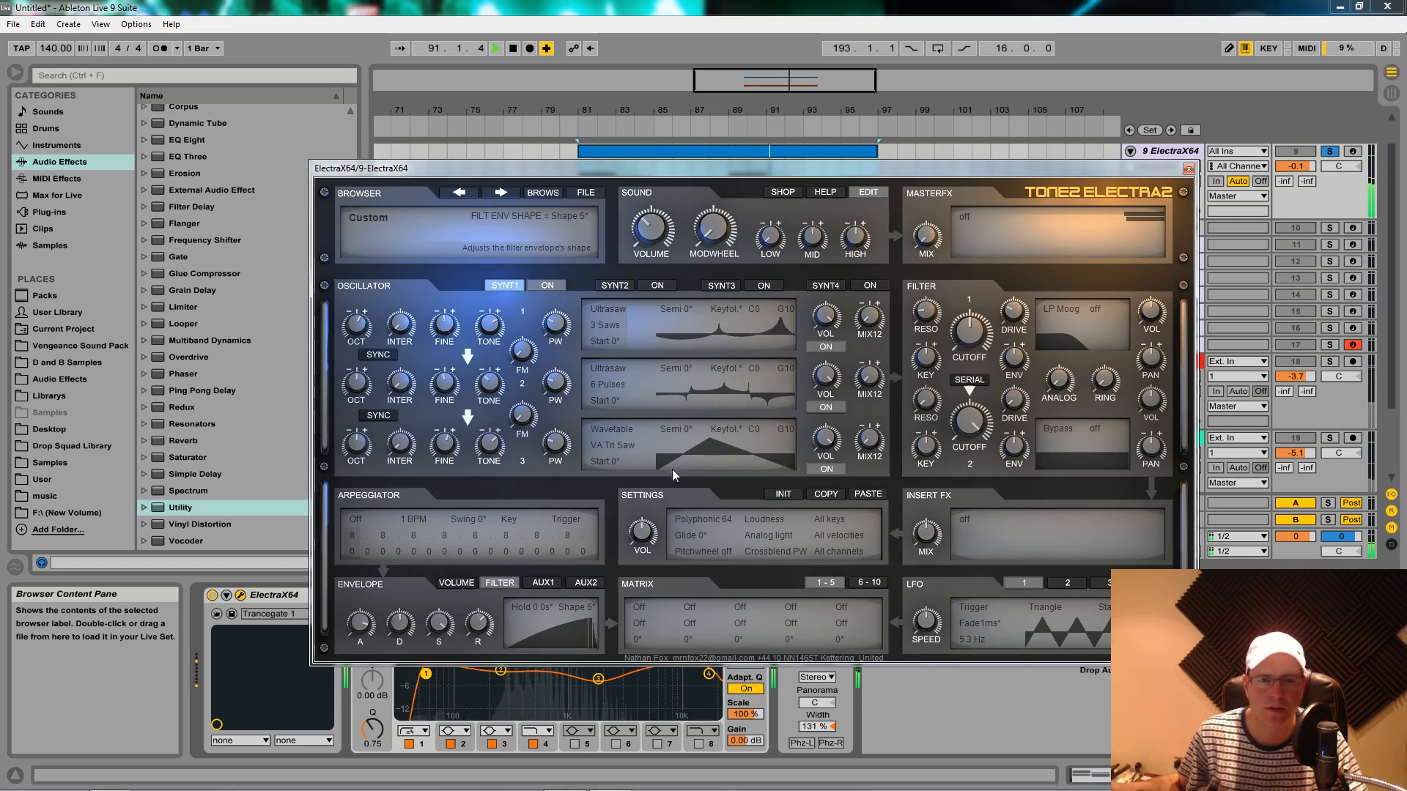
Set filter 1's envelope amount to 100 and audition the filter sweep.
drag(1017, 344, 1023, 274)
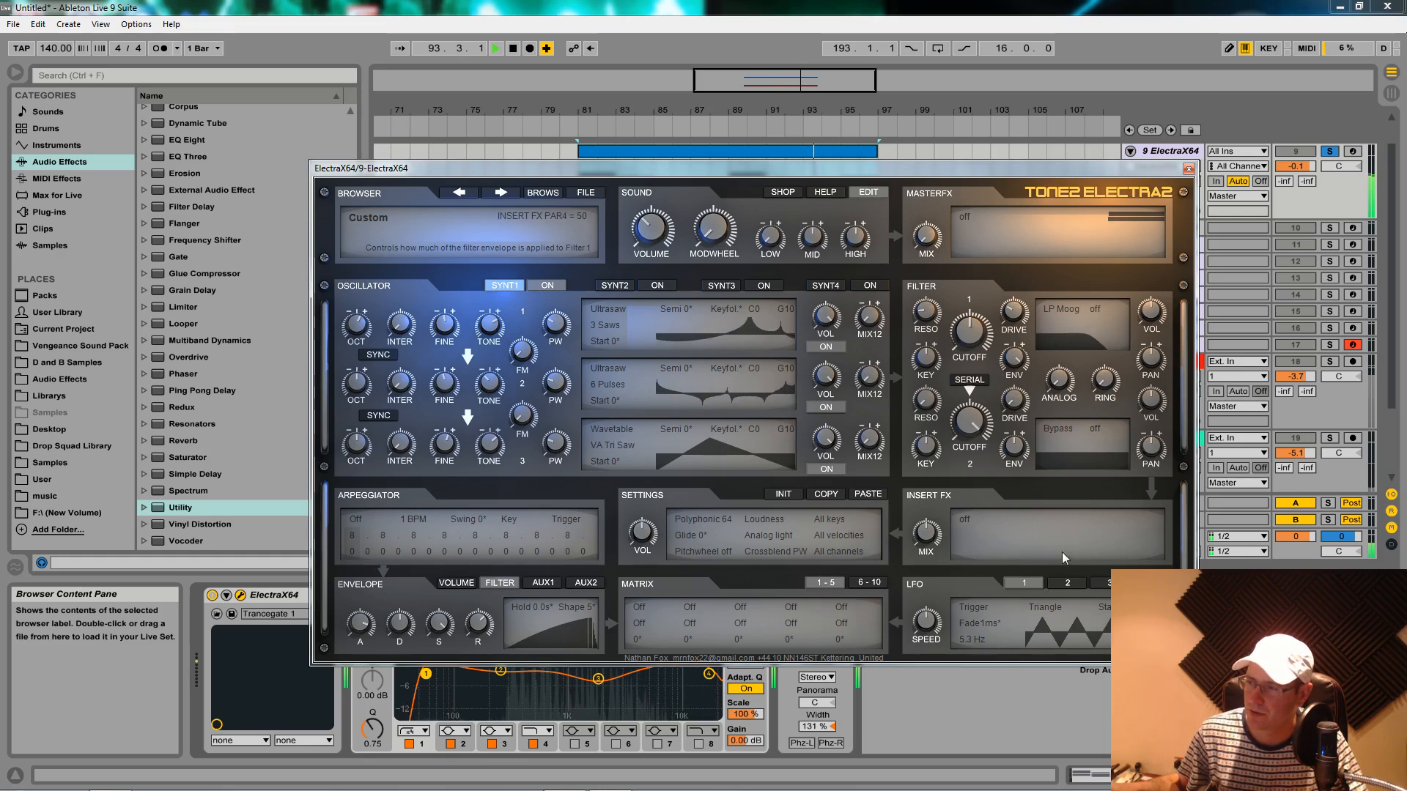
key(space)
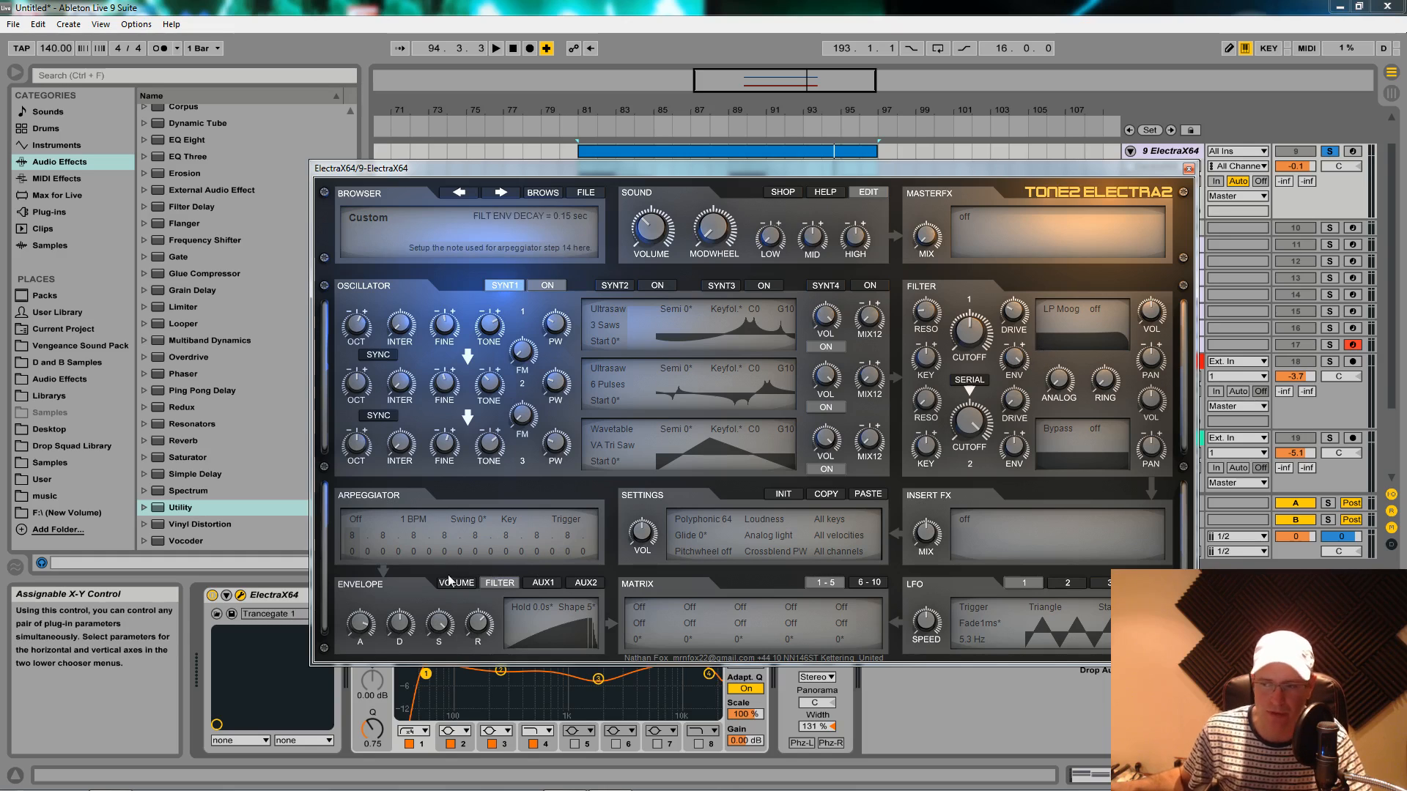
drag(918, 168, 759, 43)
drag(865, 239, 874, 432)
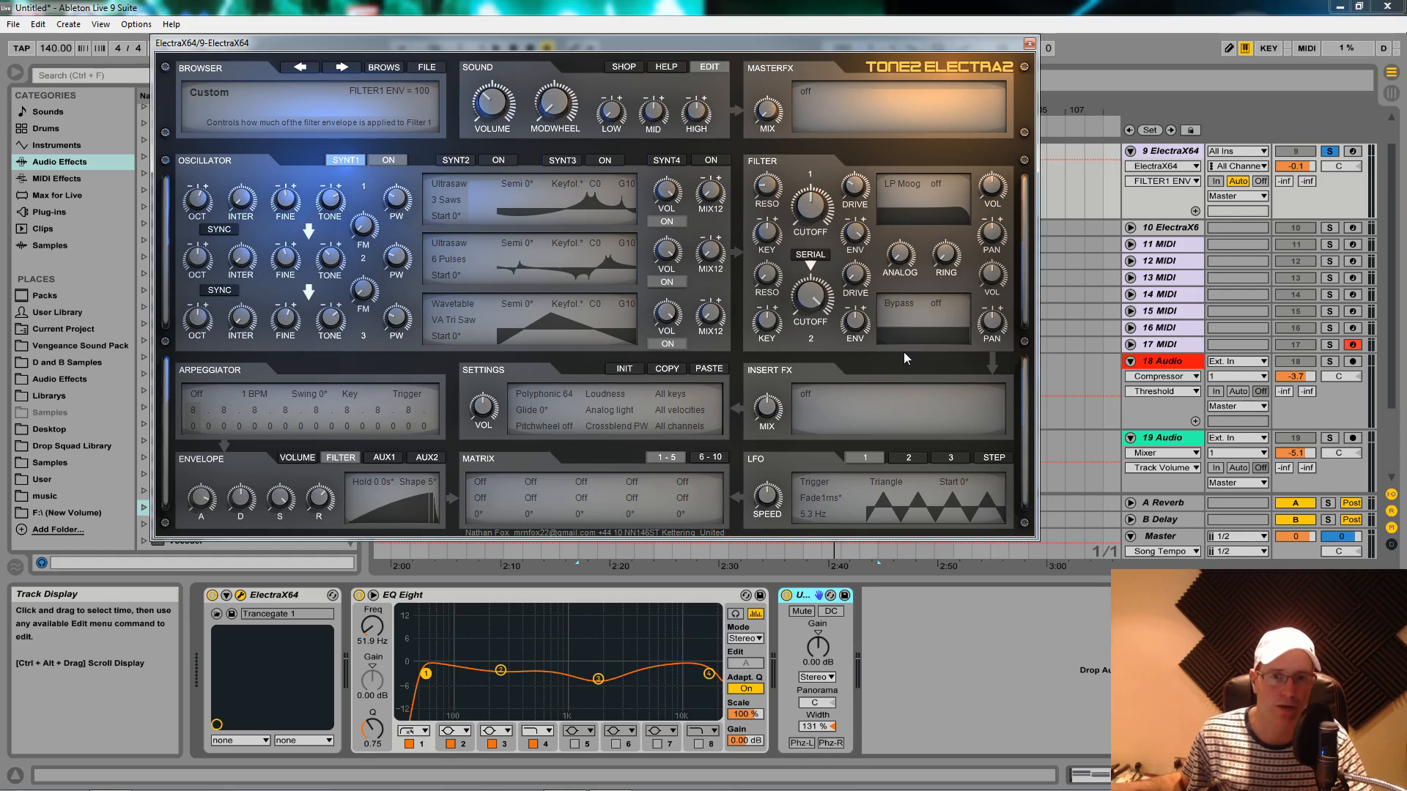
key(space)
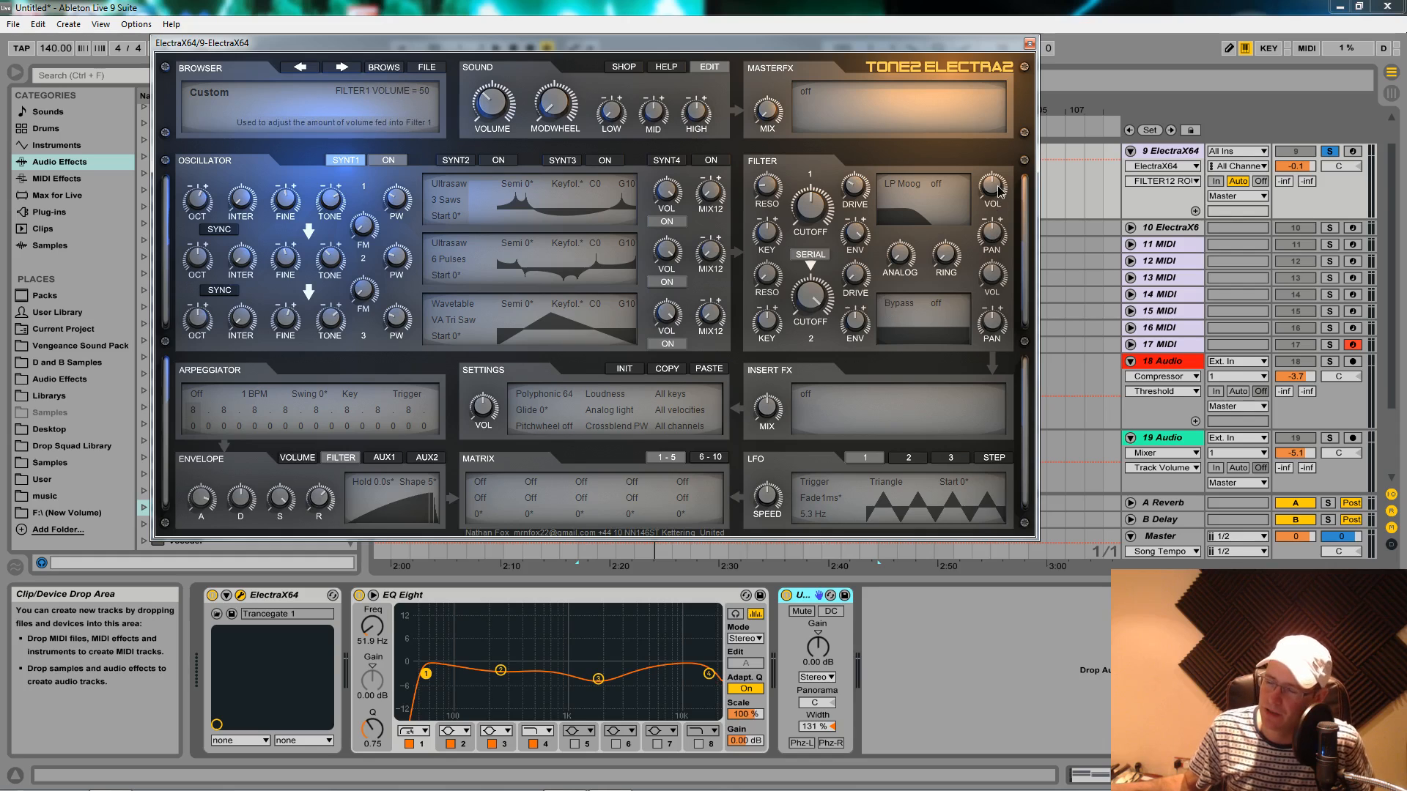
Set filter 1's volume to 0 and filter 2's cutoff to 50 Hz, starting playback to audition.
drag(999, 213, 1030, 349)
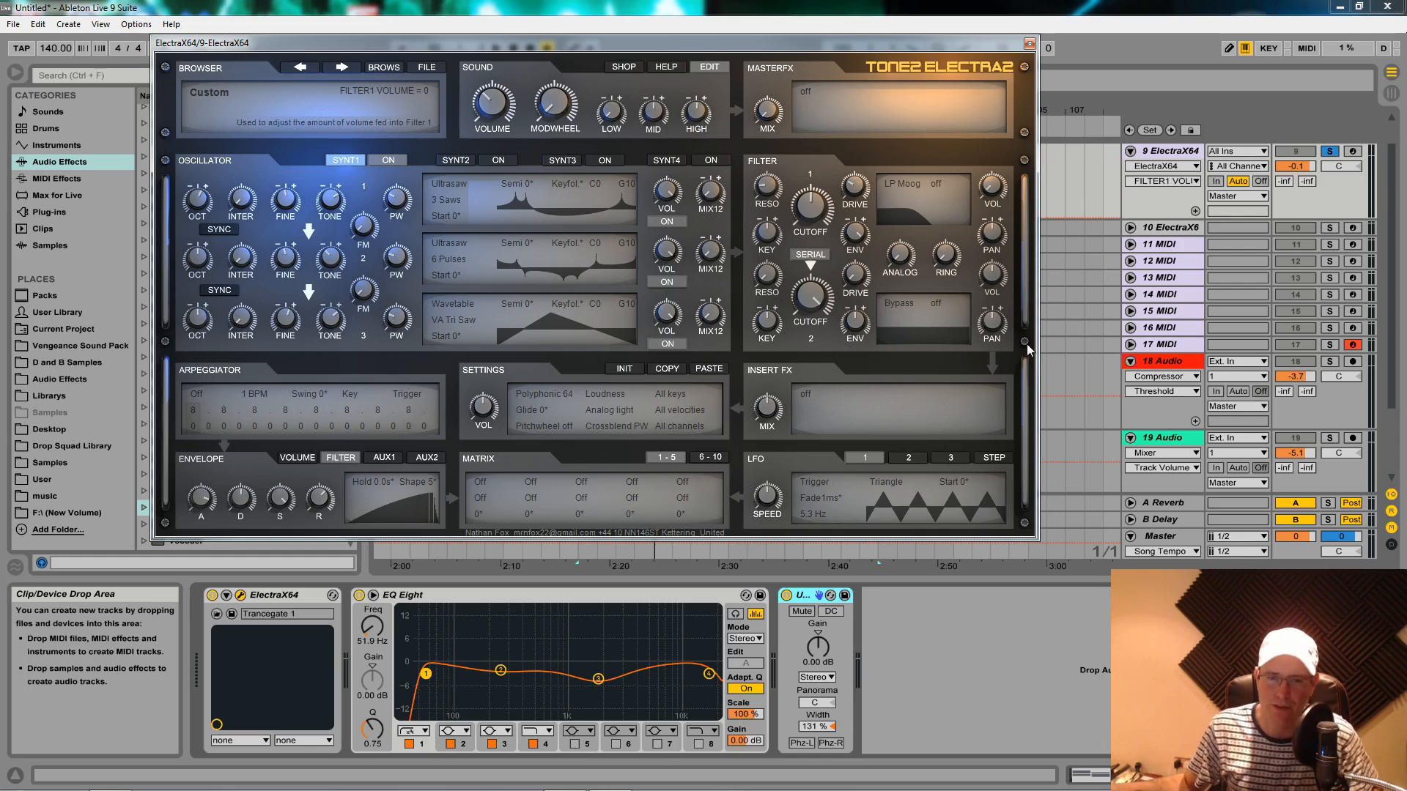
key(space)
drag(812, 299, 880, 661)
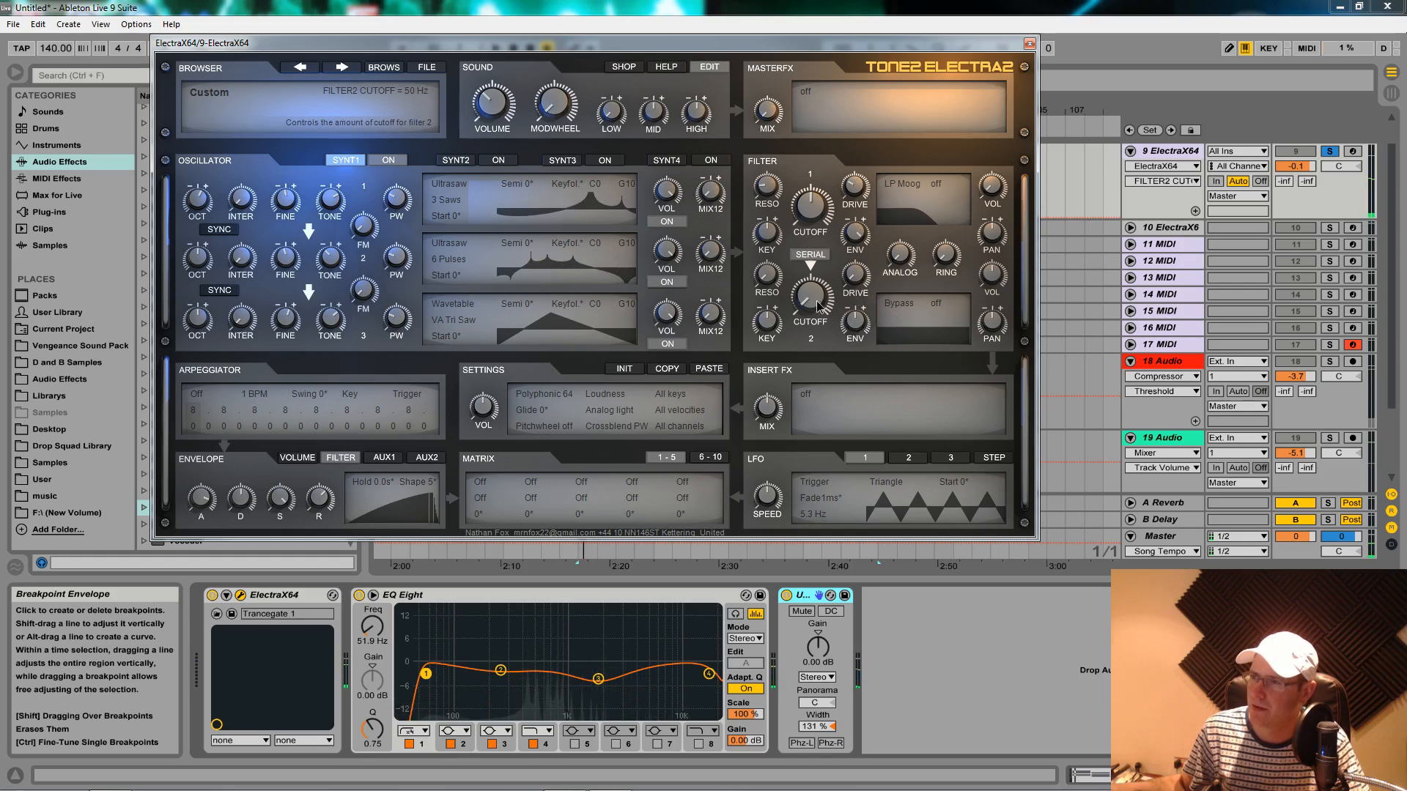
Switch filter 2 to the Vocals type and set its cutoff to 1492 Hz.
click(920, 309)
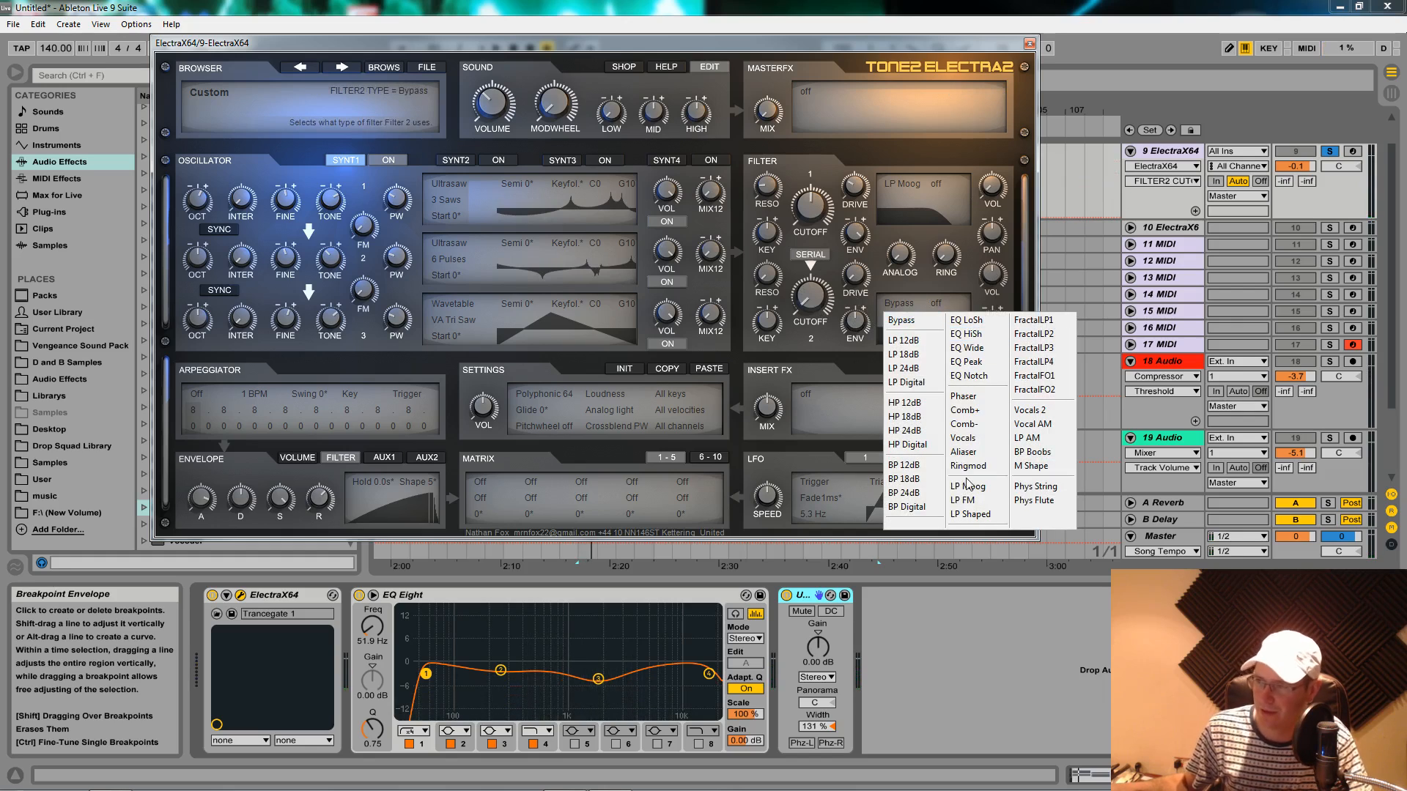
click(967, 438)
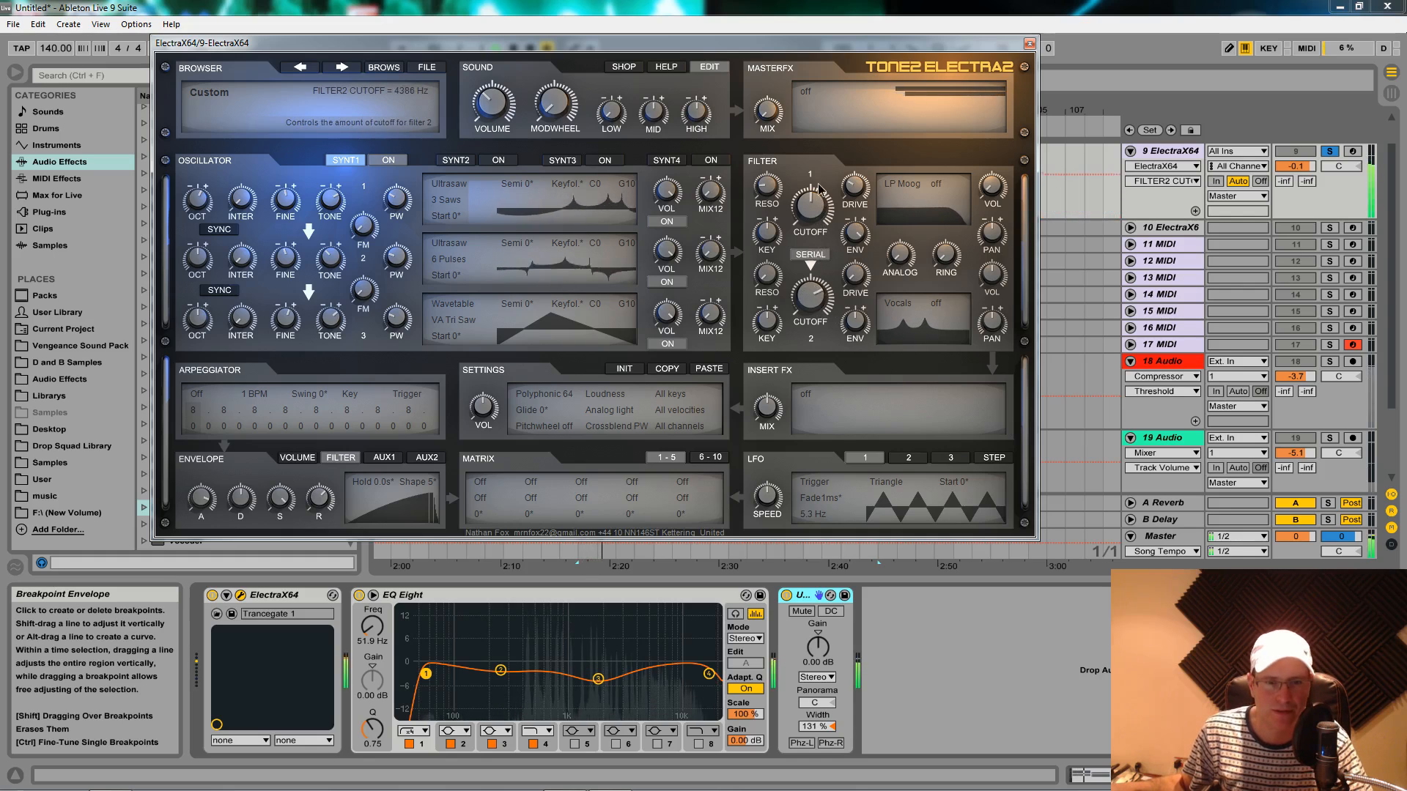
scroll(820, 219, up, 2)
drag(821, 219, 824, 313)
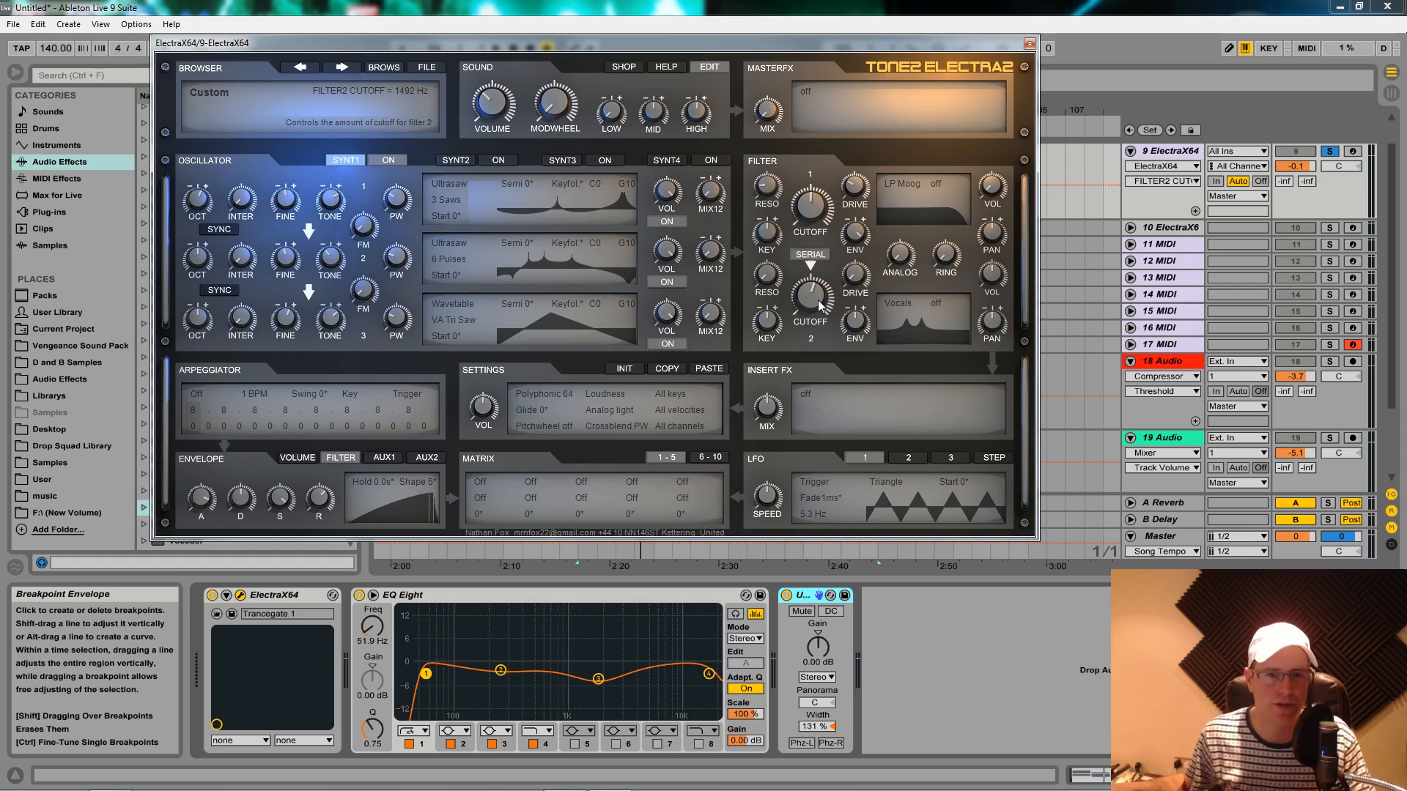
Adjust filter 2's drive, then set its envelope amount to 87 and resonance to 25, auditioning the sound.
mouse_move(850, 280)
mouse_down()
mouse_move(847, 252)
mouse_move(858, 284)
mouse_up()
key(space)
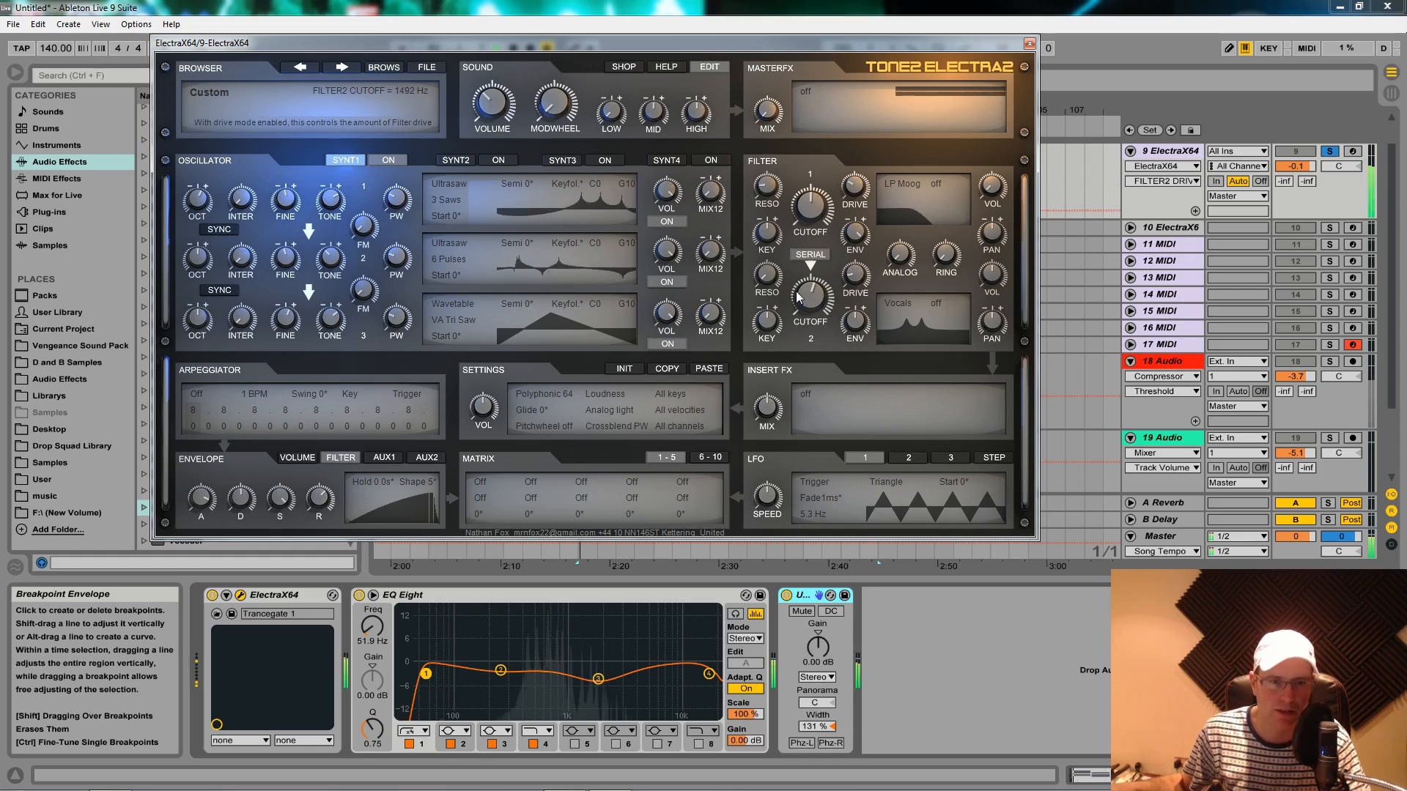
drag(769, 278, 771, 249)
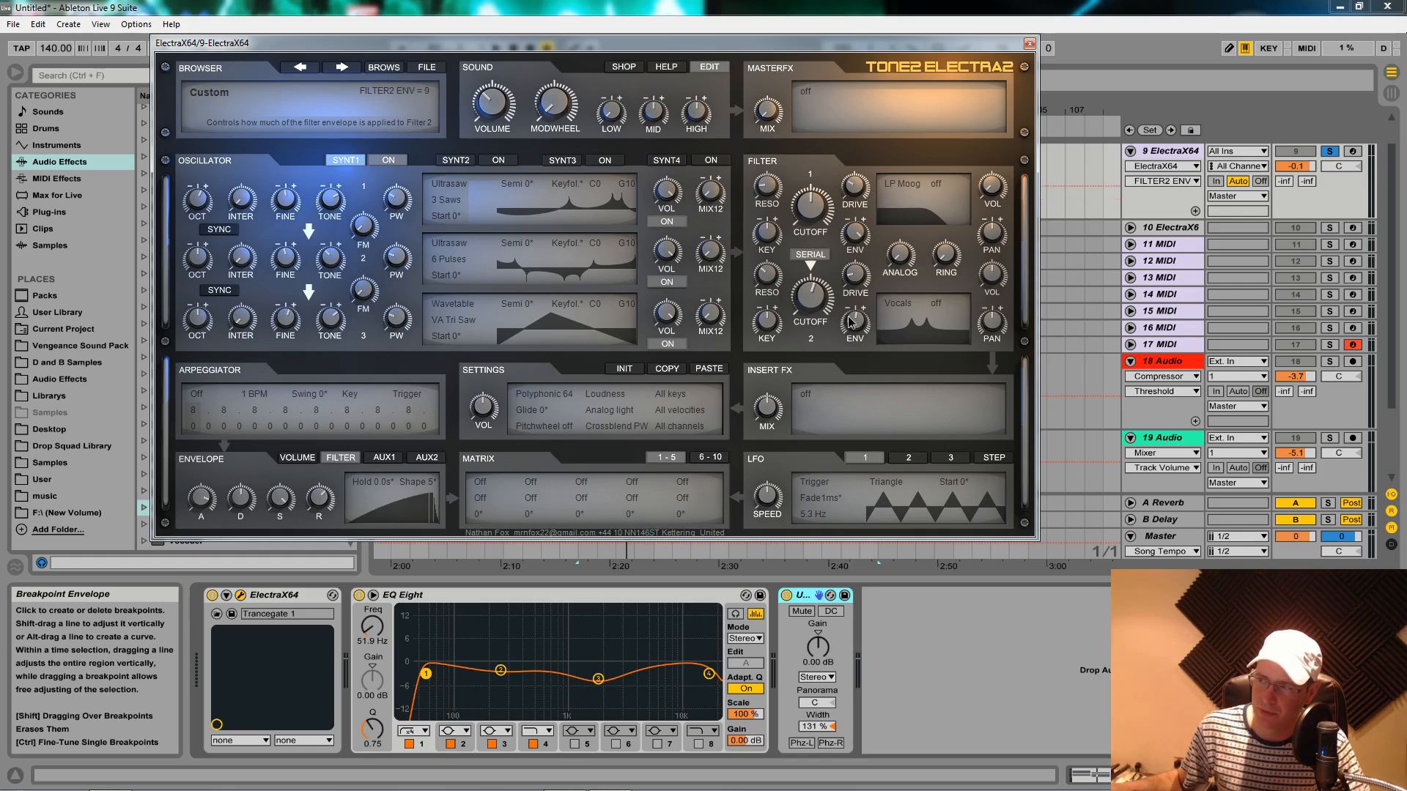
drag(861, 315, 860, 276)
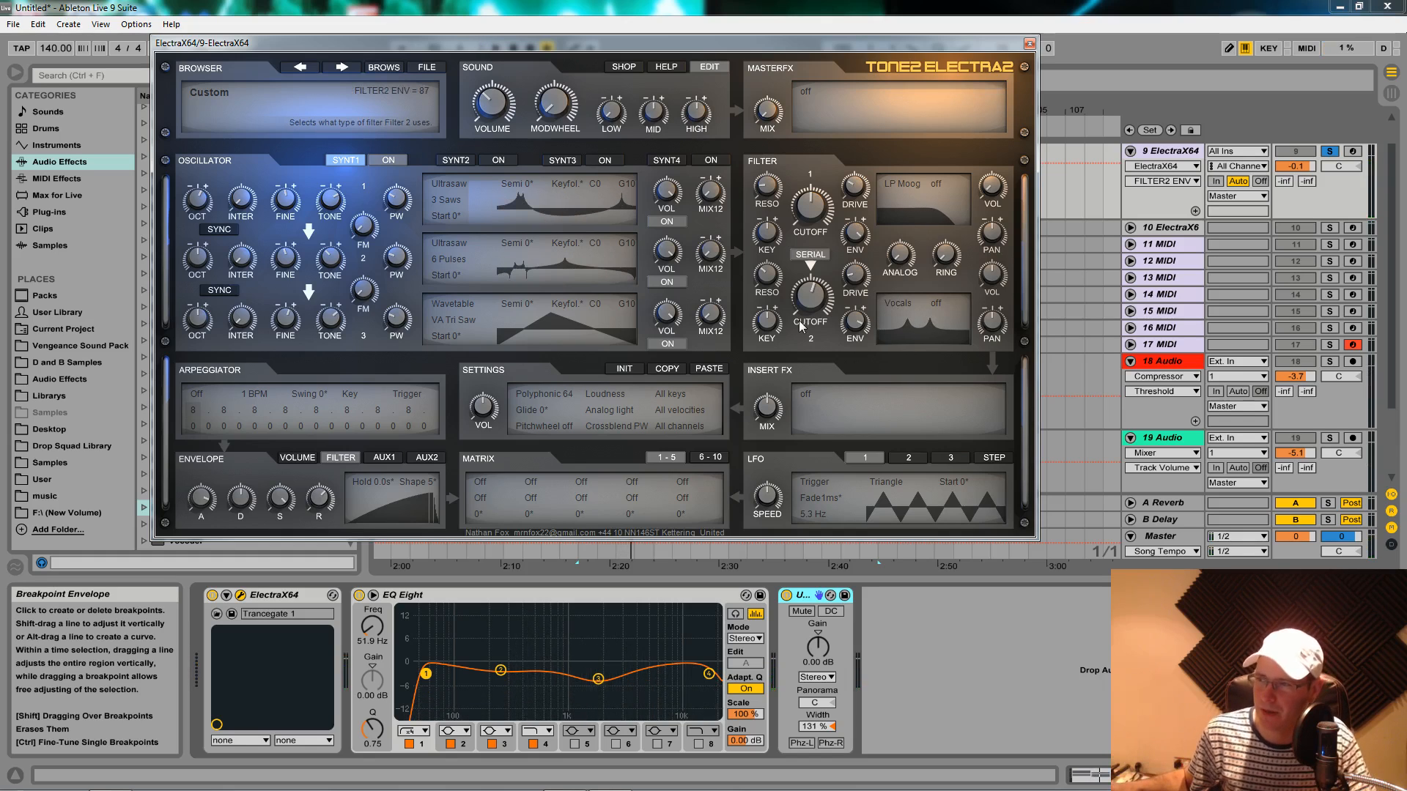
drag(769, 291, 767, 236)
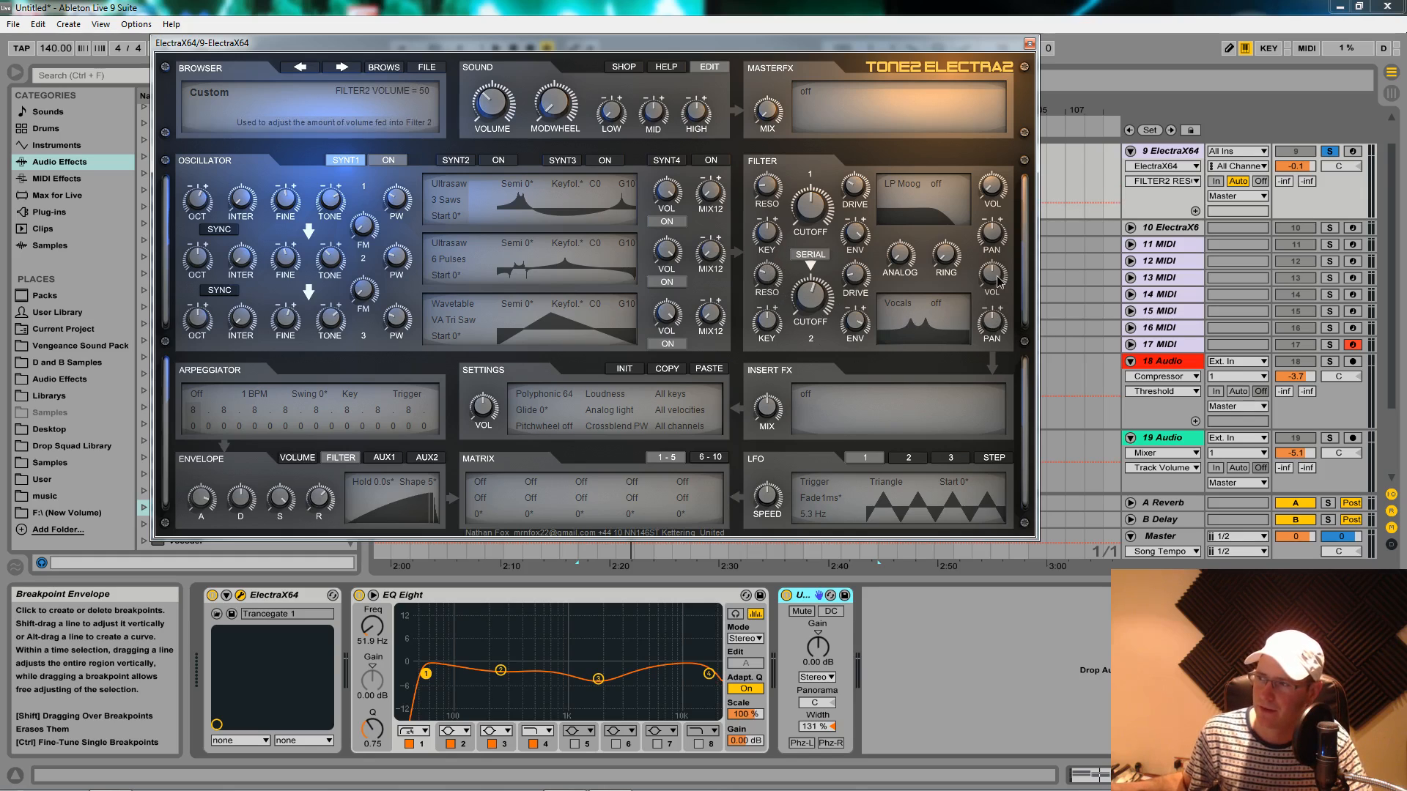
Balance the volumes of filters 1 and 2 and adjust filter 2's drive.
drag(994, 315, 991, 249)
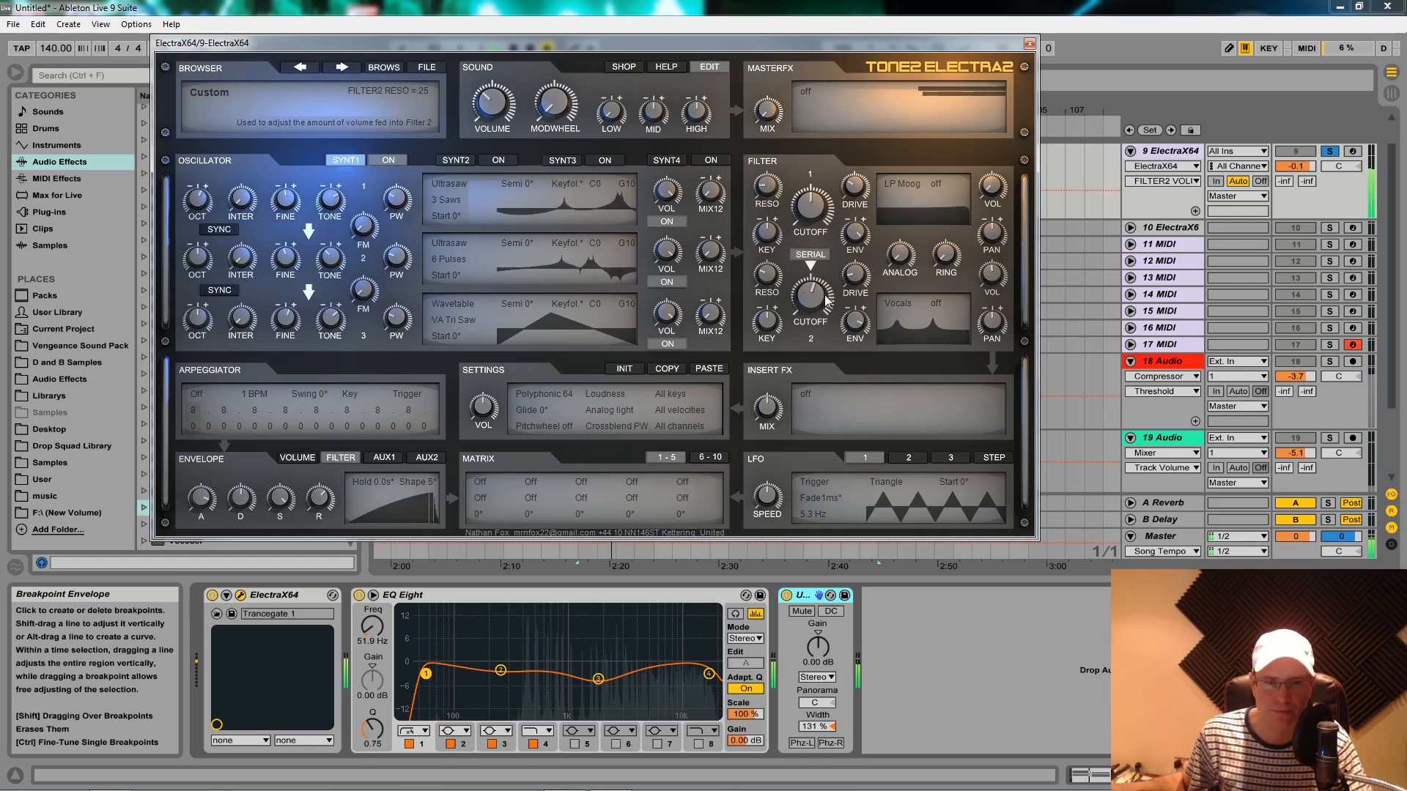
mouse_move(848, 295)
mouse_down()
mouse_move(860, 227)
mouse_move(859, 277)
mouse_up()
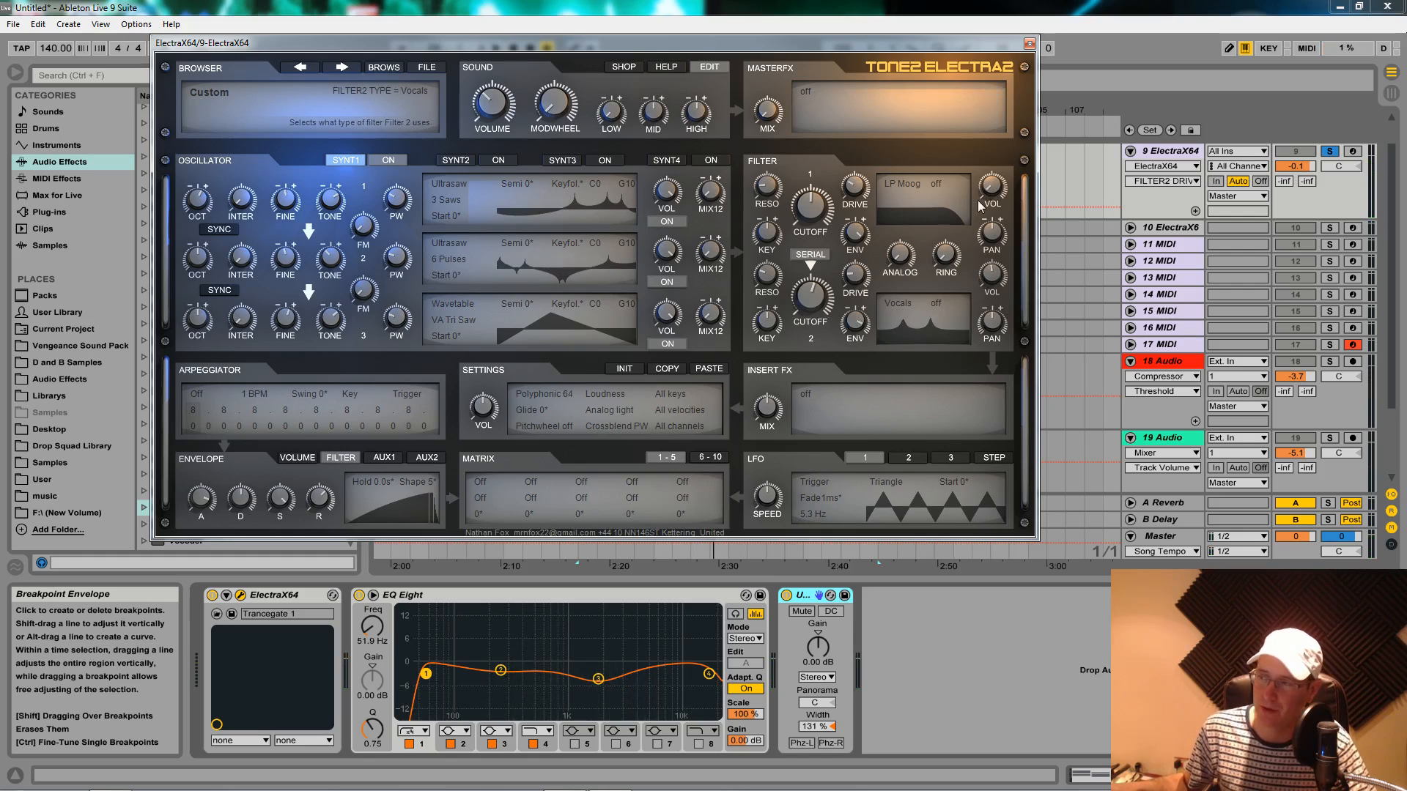
mouse_move(991, 189)
mouse_down()
mouse_move(984, 78)
mouse_move(975, 186)
mouse_up()
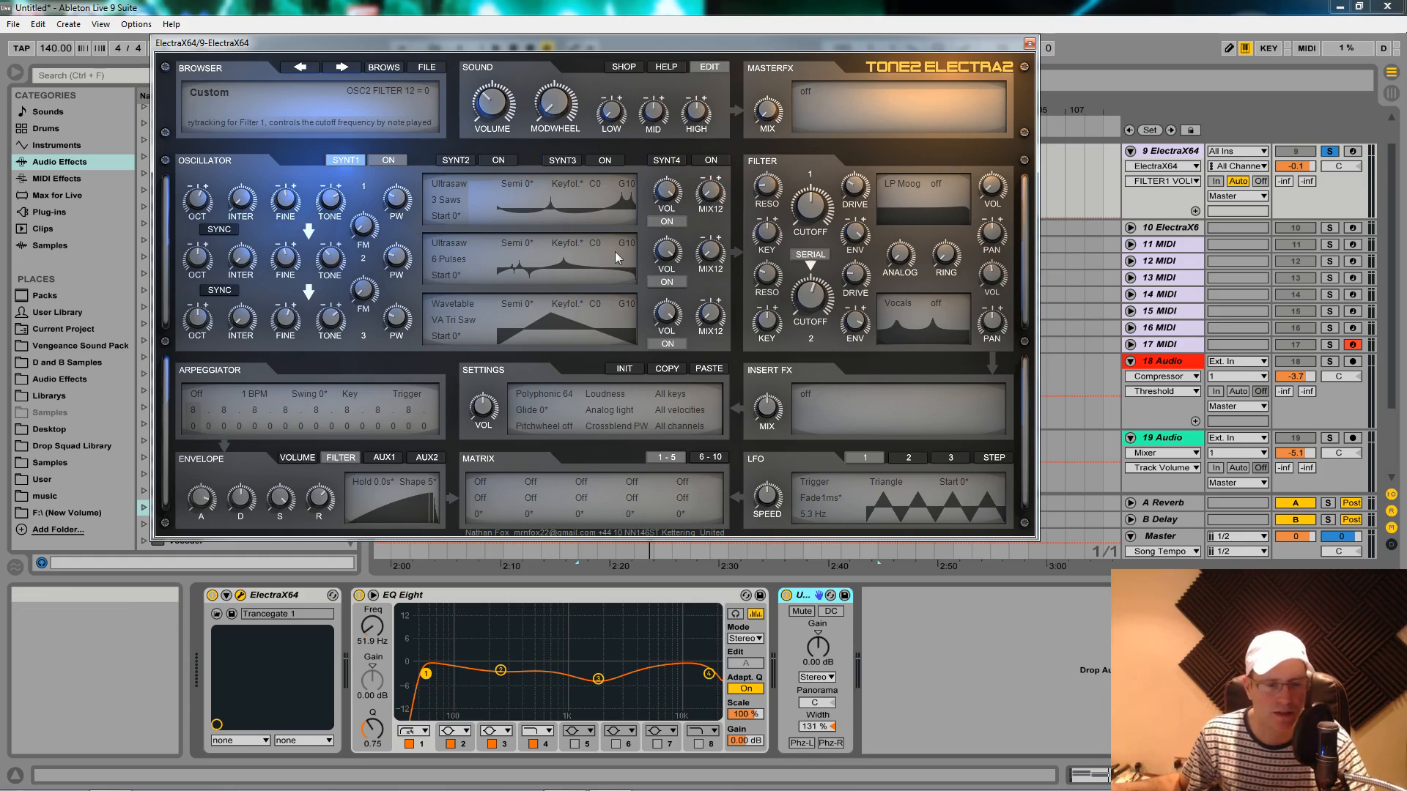
Load Smart Unison as the master effect, set its detune to 27% and feedback to 34%, and audition the sound.
click(798, 97)
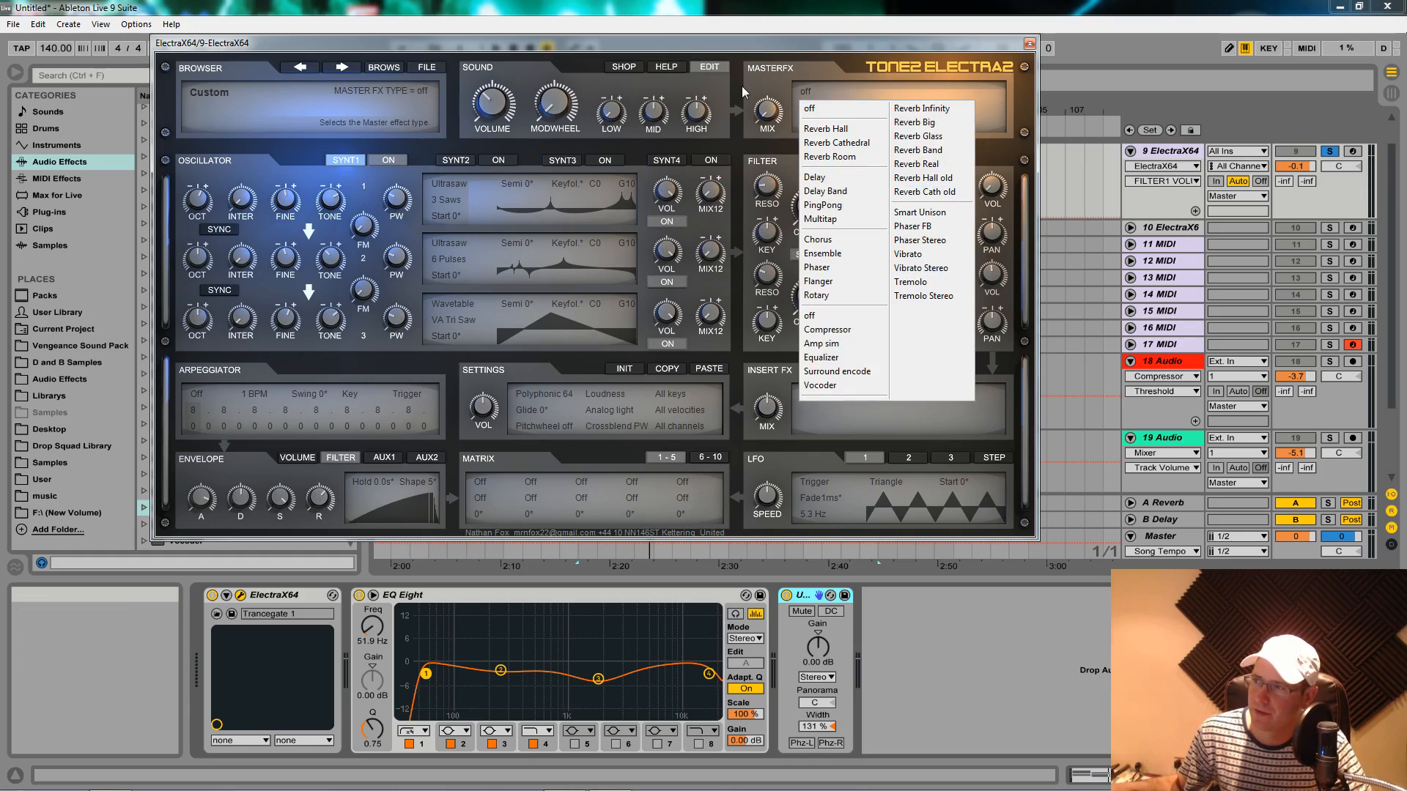
click(916, 214)
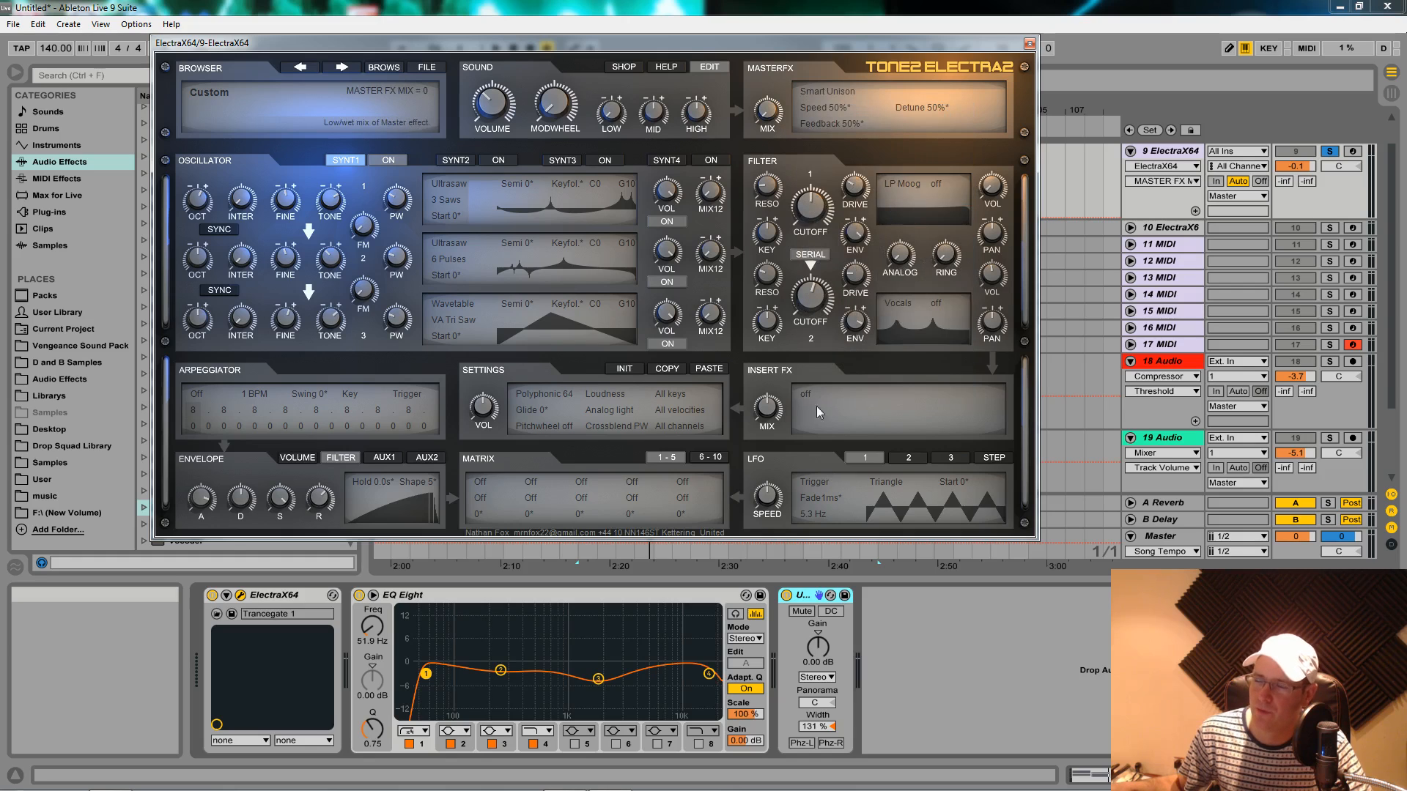
drag(864, 47, 856, 255)
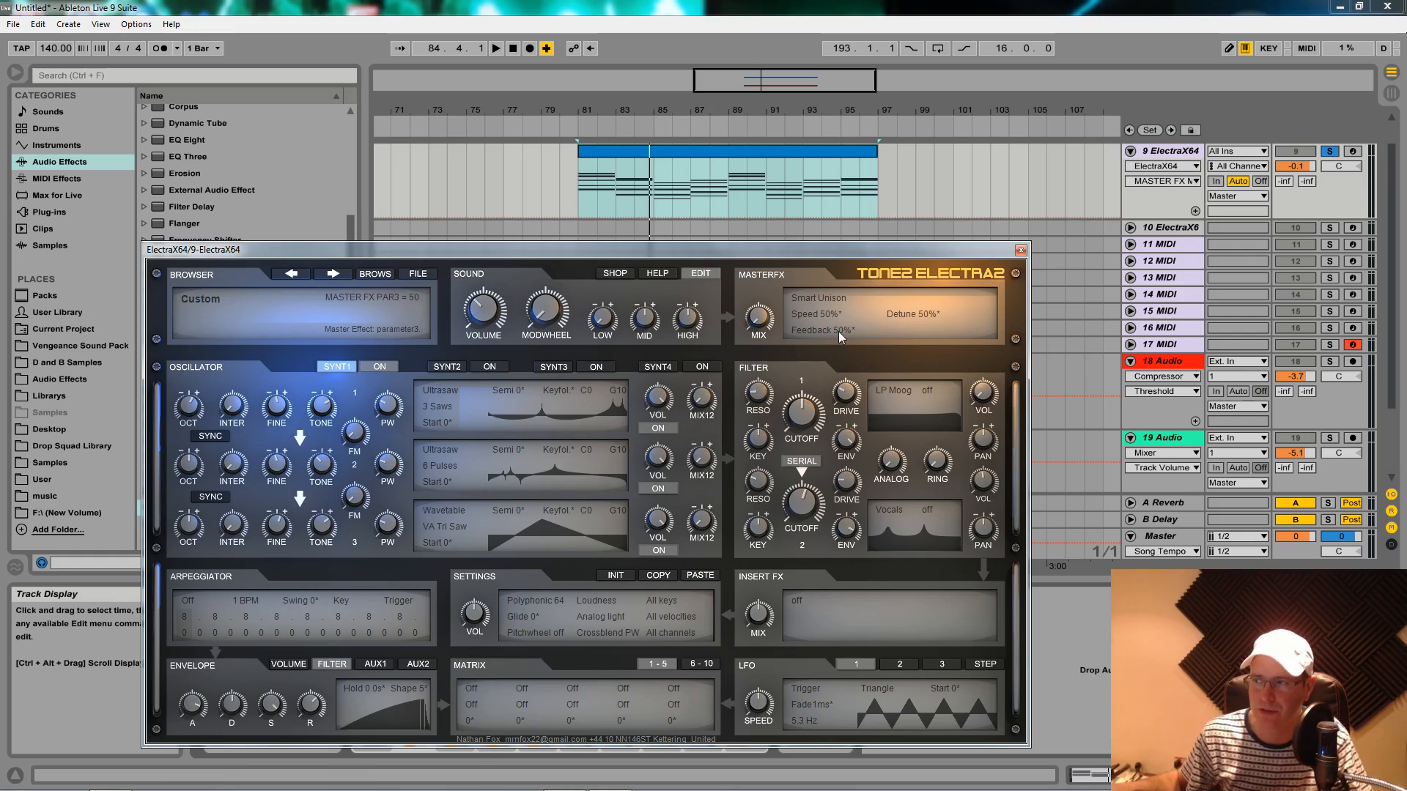
key(space)
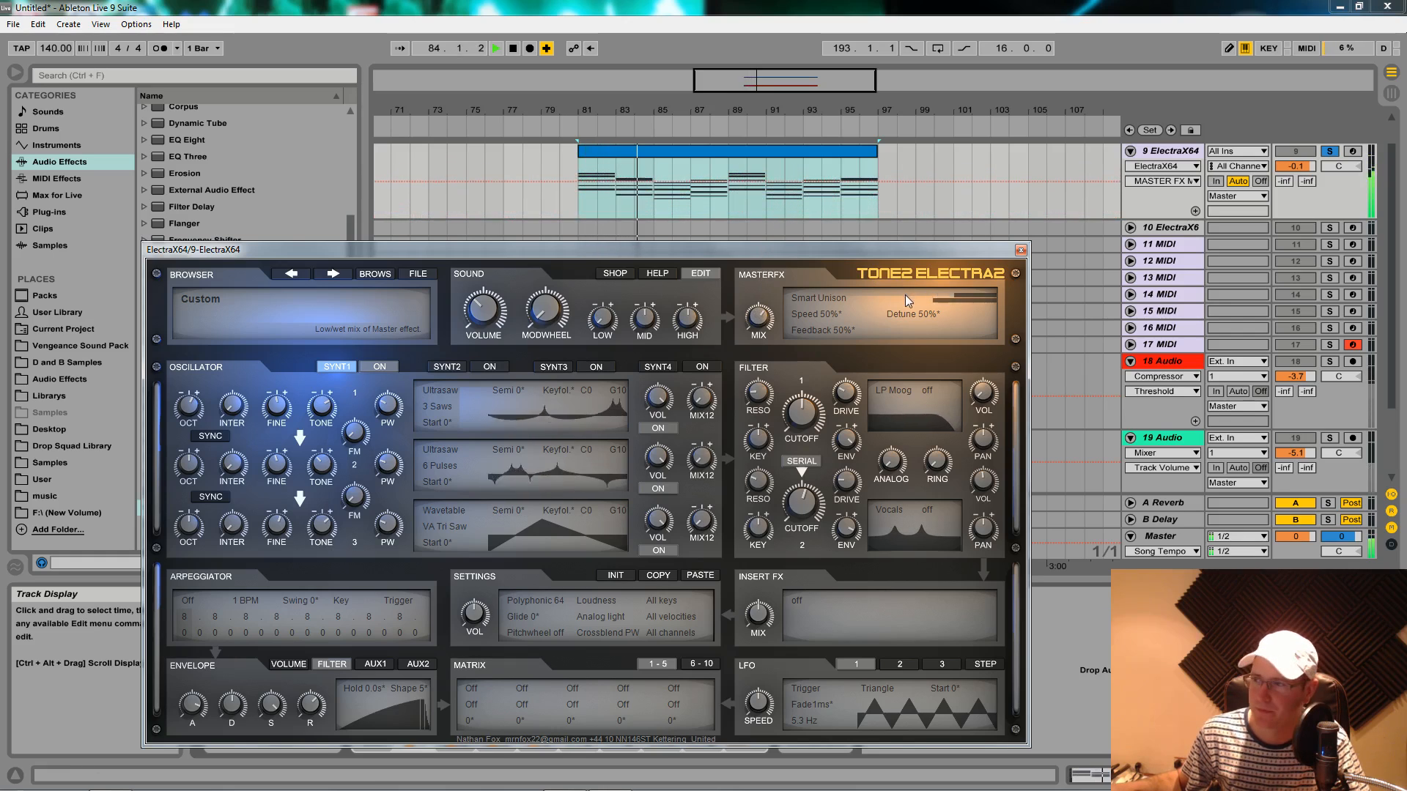
drag(903, 315, 934, 351)
key(space)
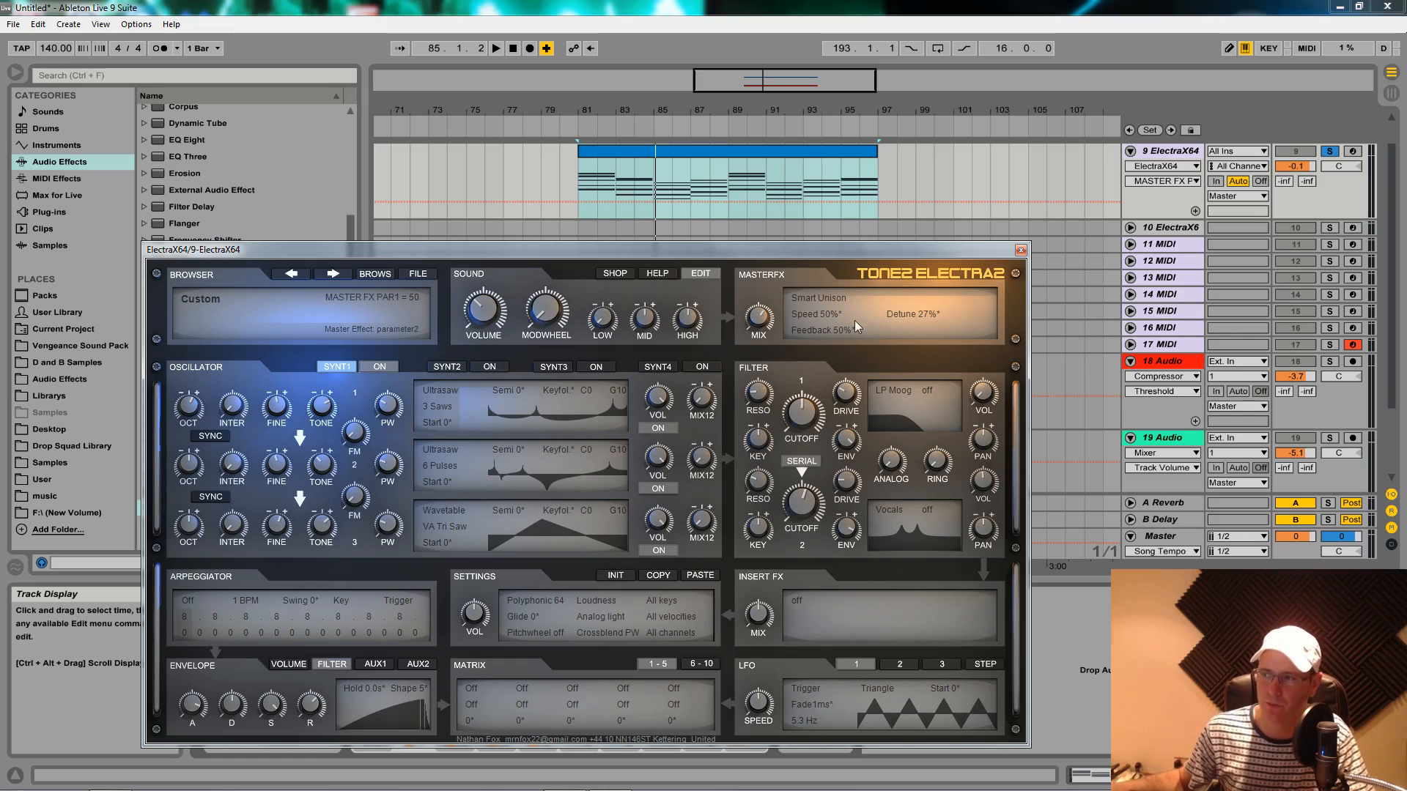
drag(848, 328, 851, 355)
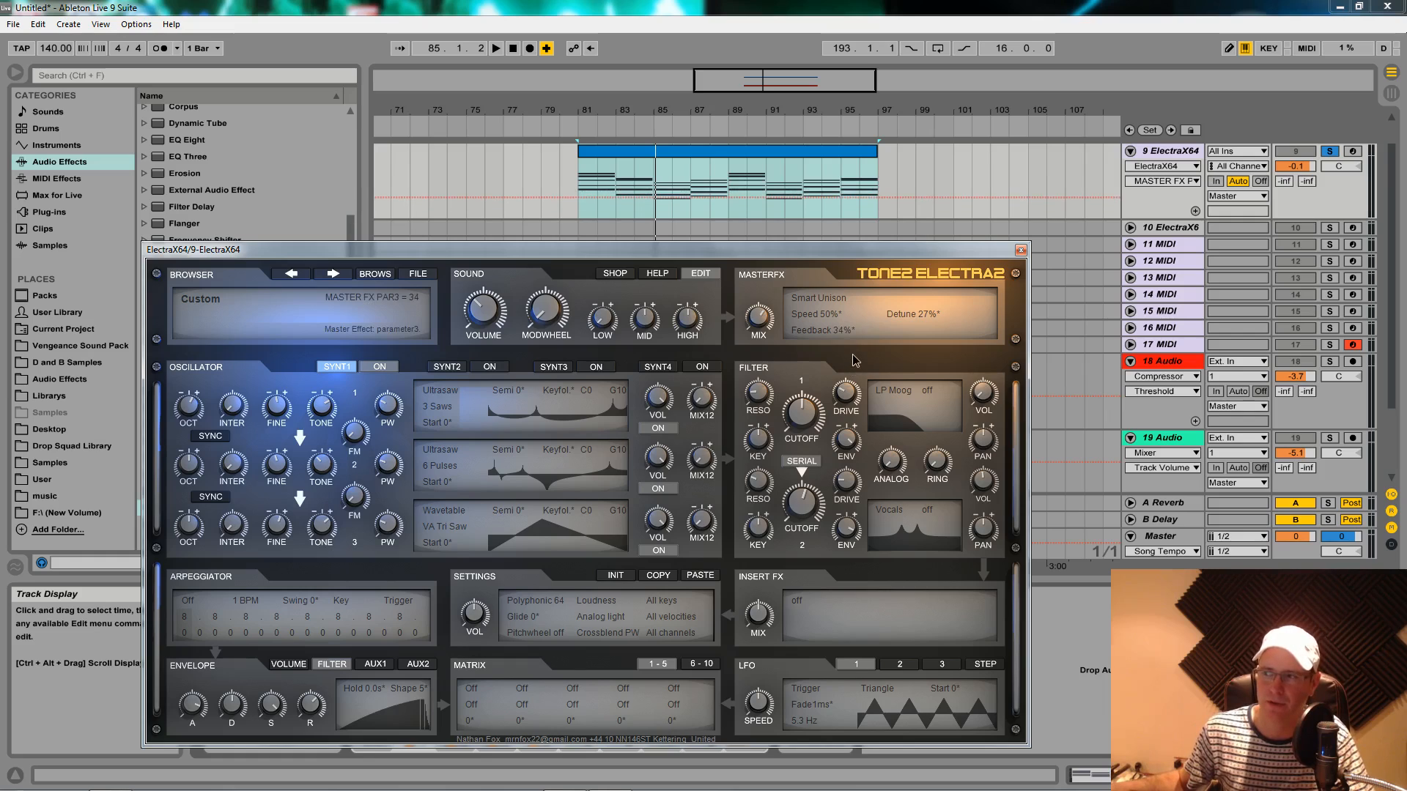
key(space)
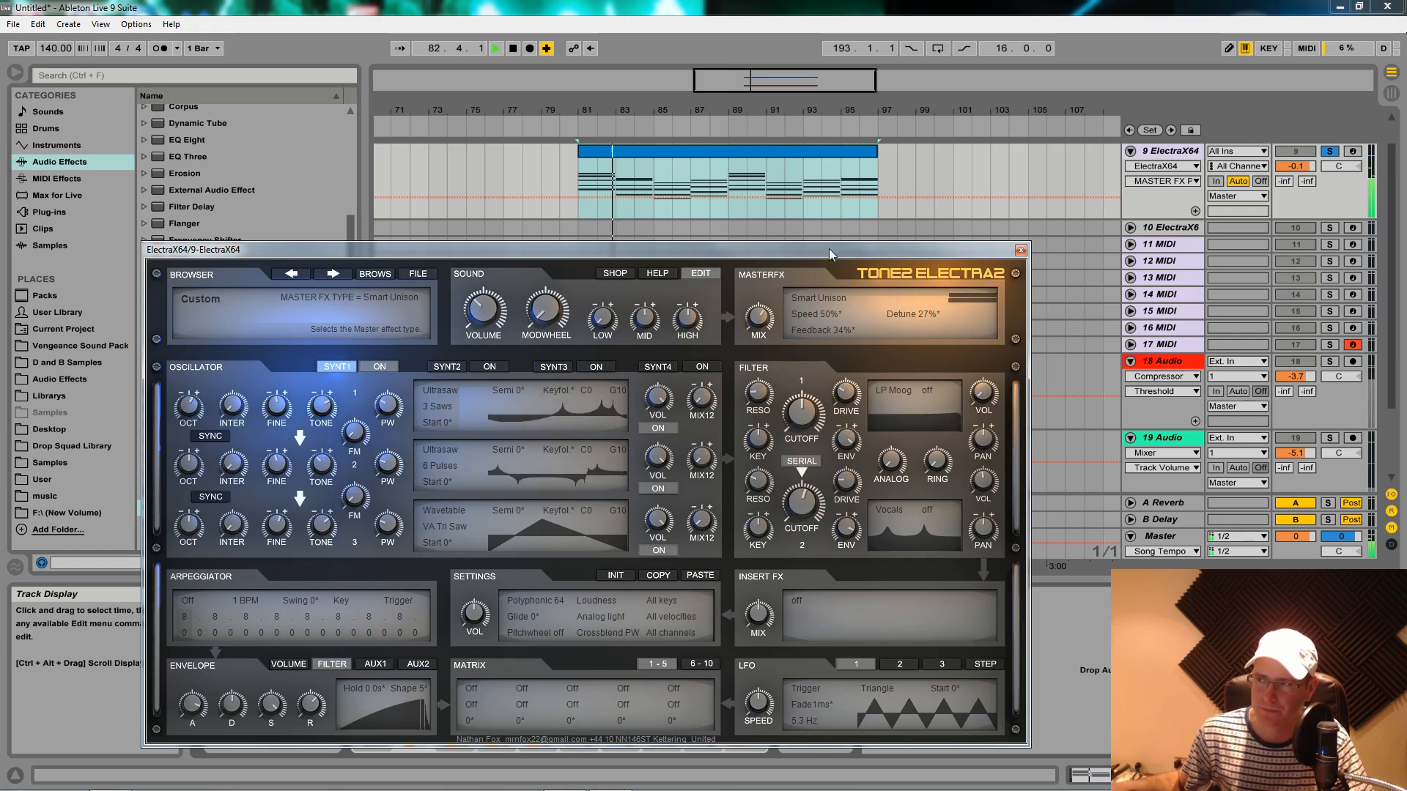
Switch the envelope section to the volume envelope during playback, then stop the audition.
drag(830, 251, 828, 139)
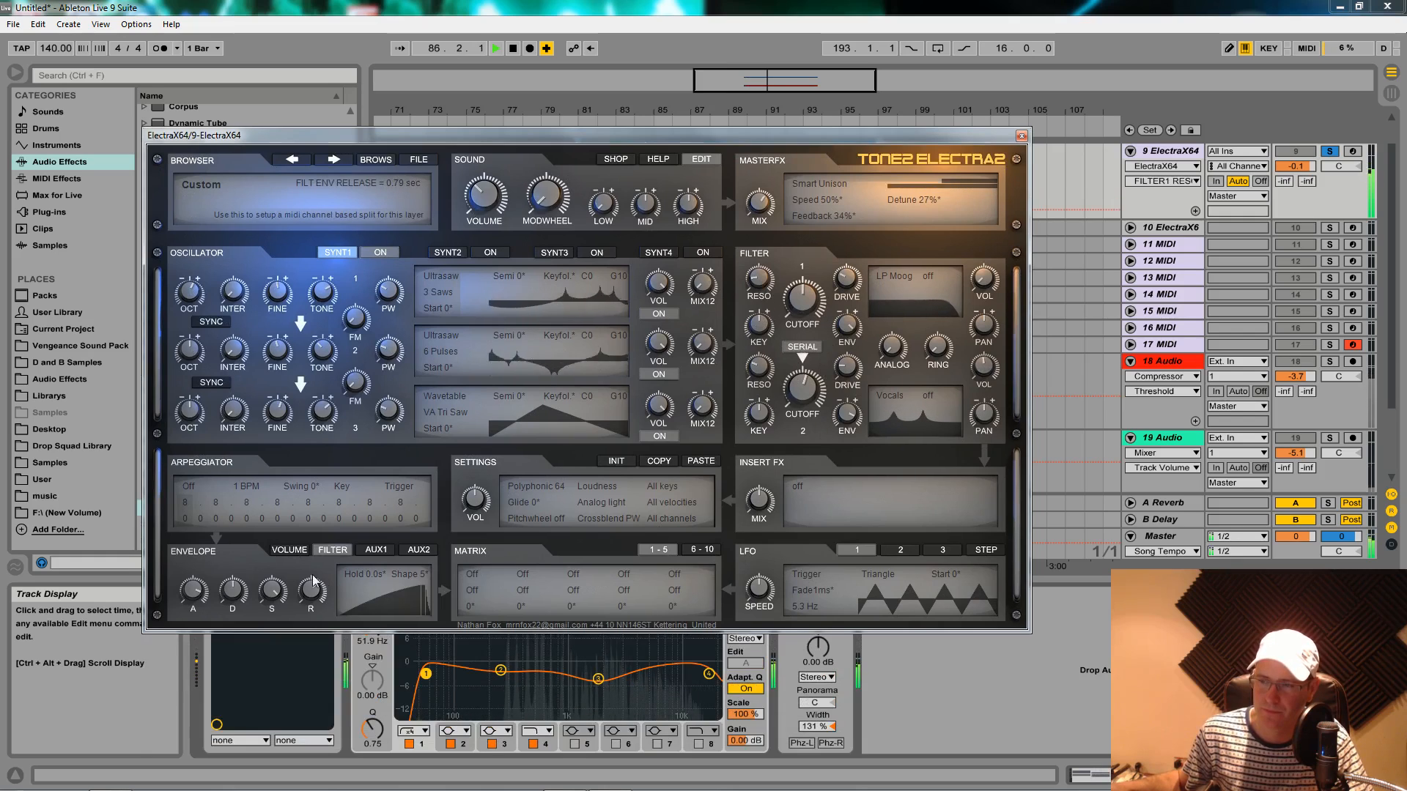
click(298, 549)
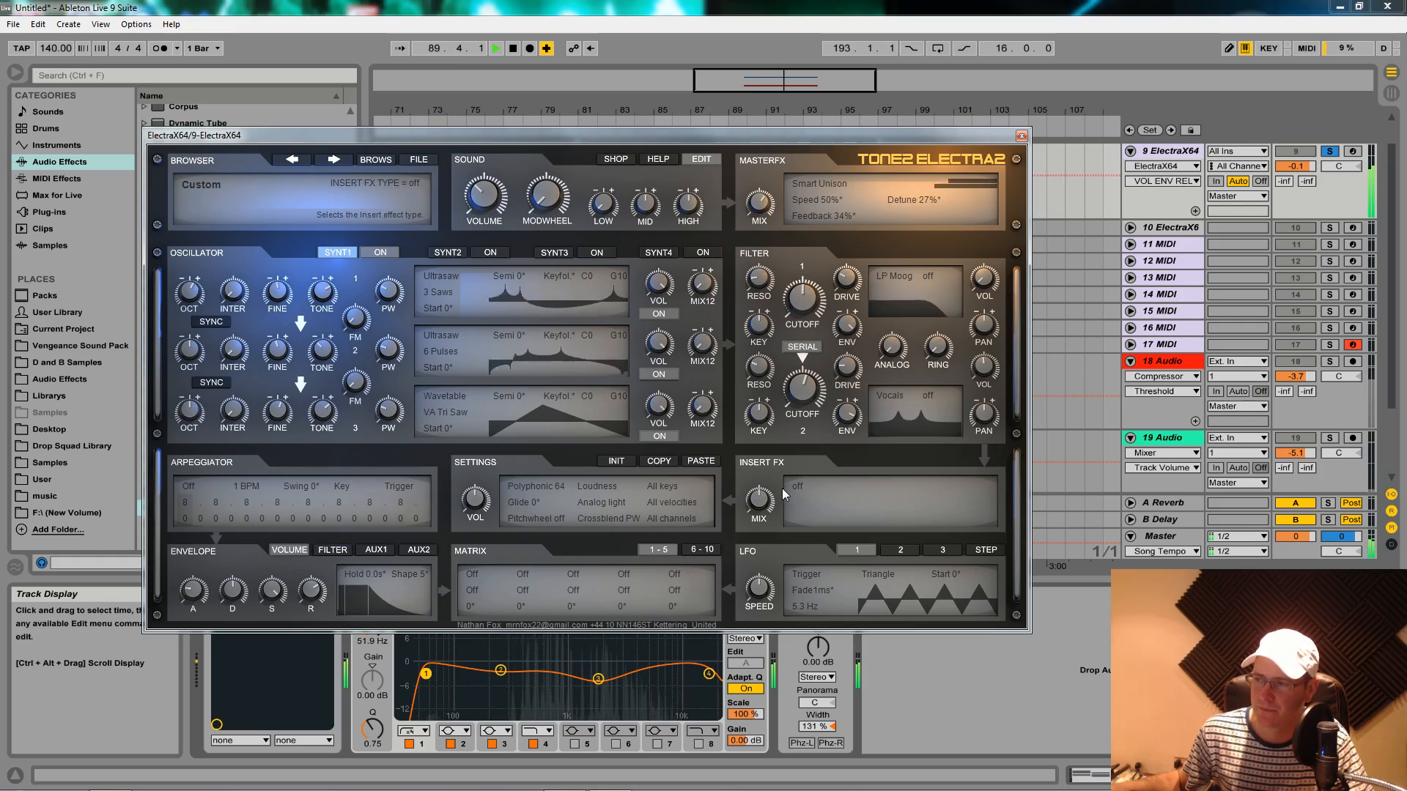
key(space)
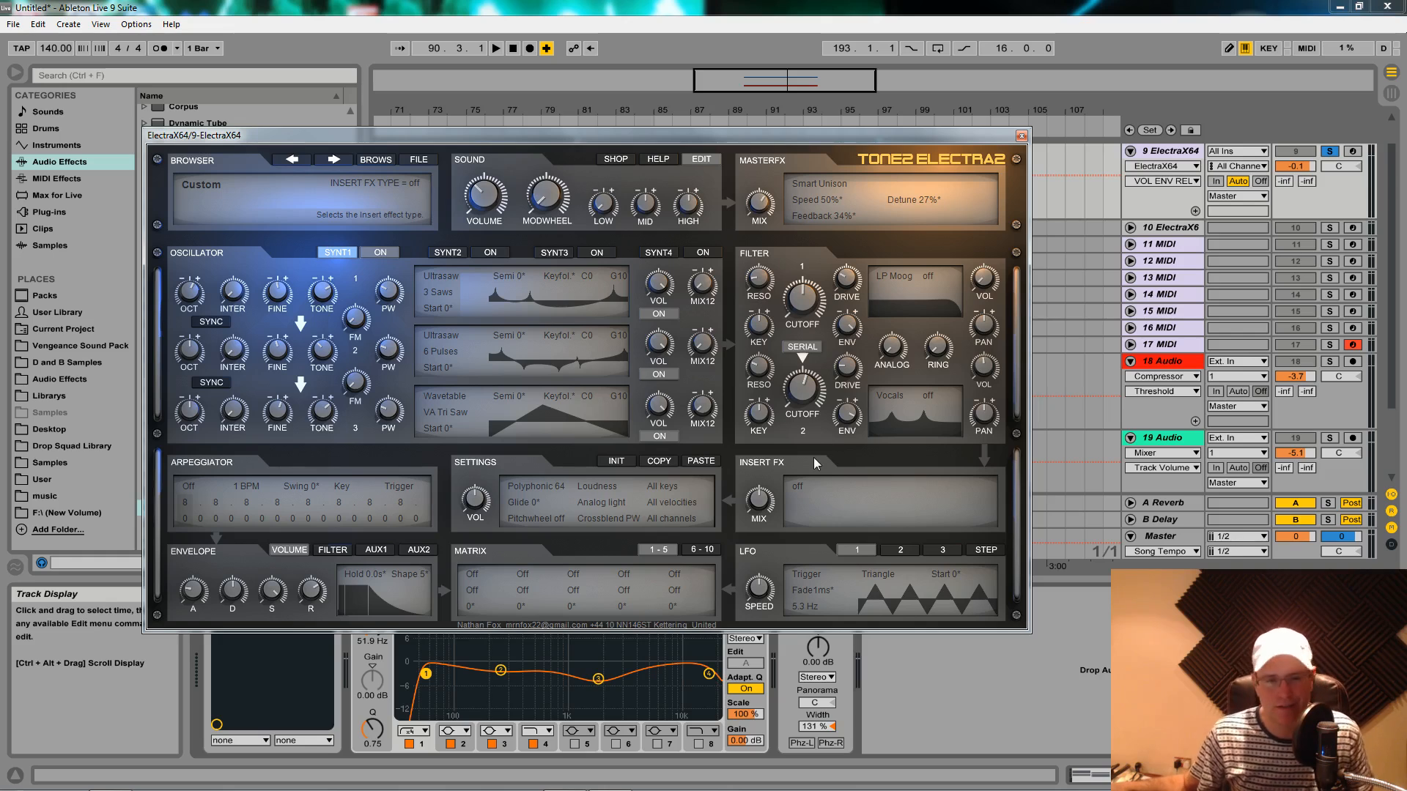
Load Trancegate as the insert effect and raise its dry/wet mix while the clip plays.
click(806, 513)
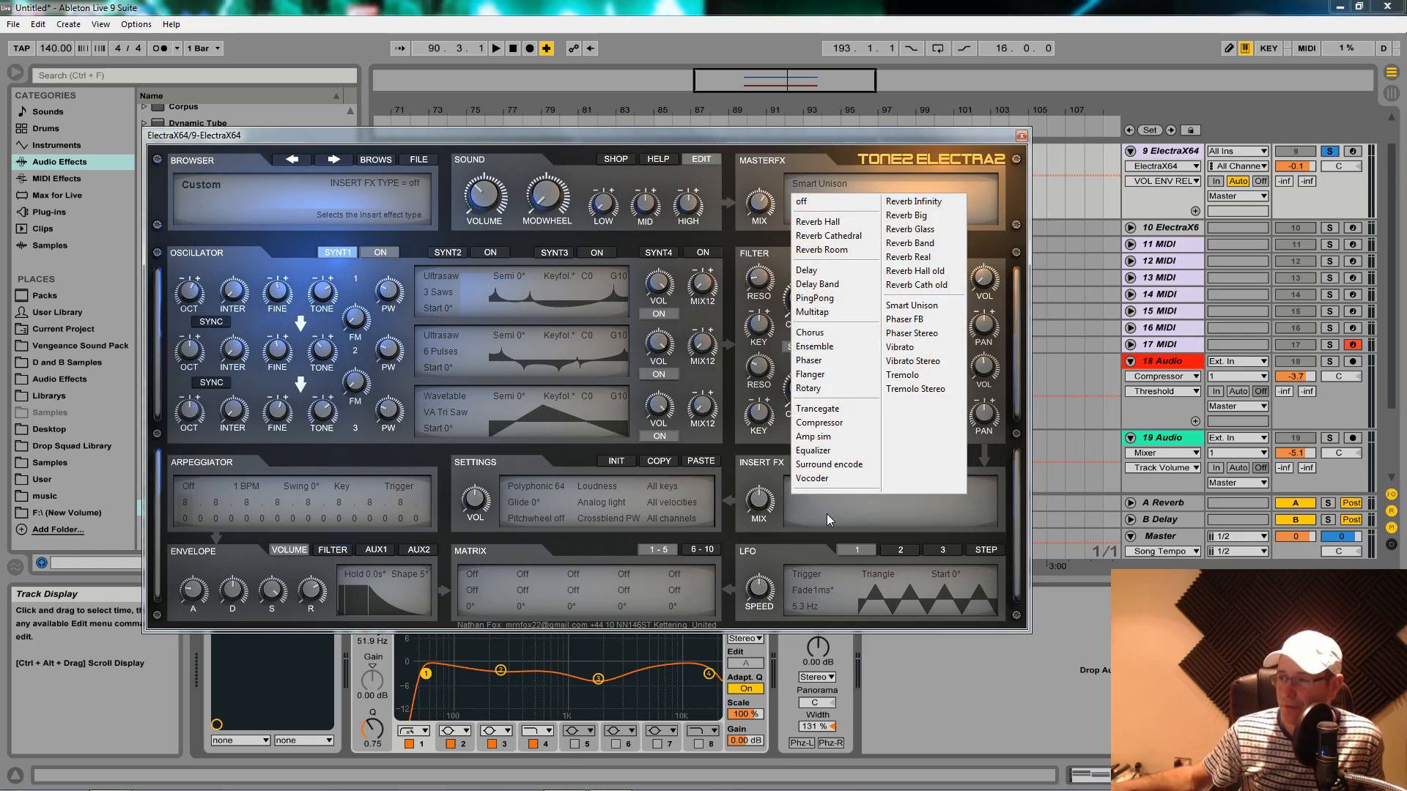
click(842, 412)
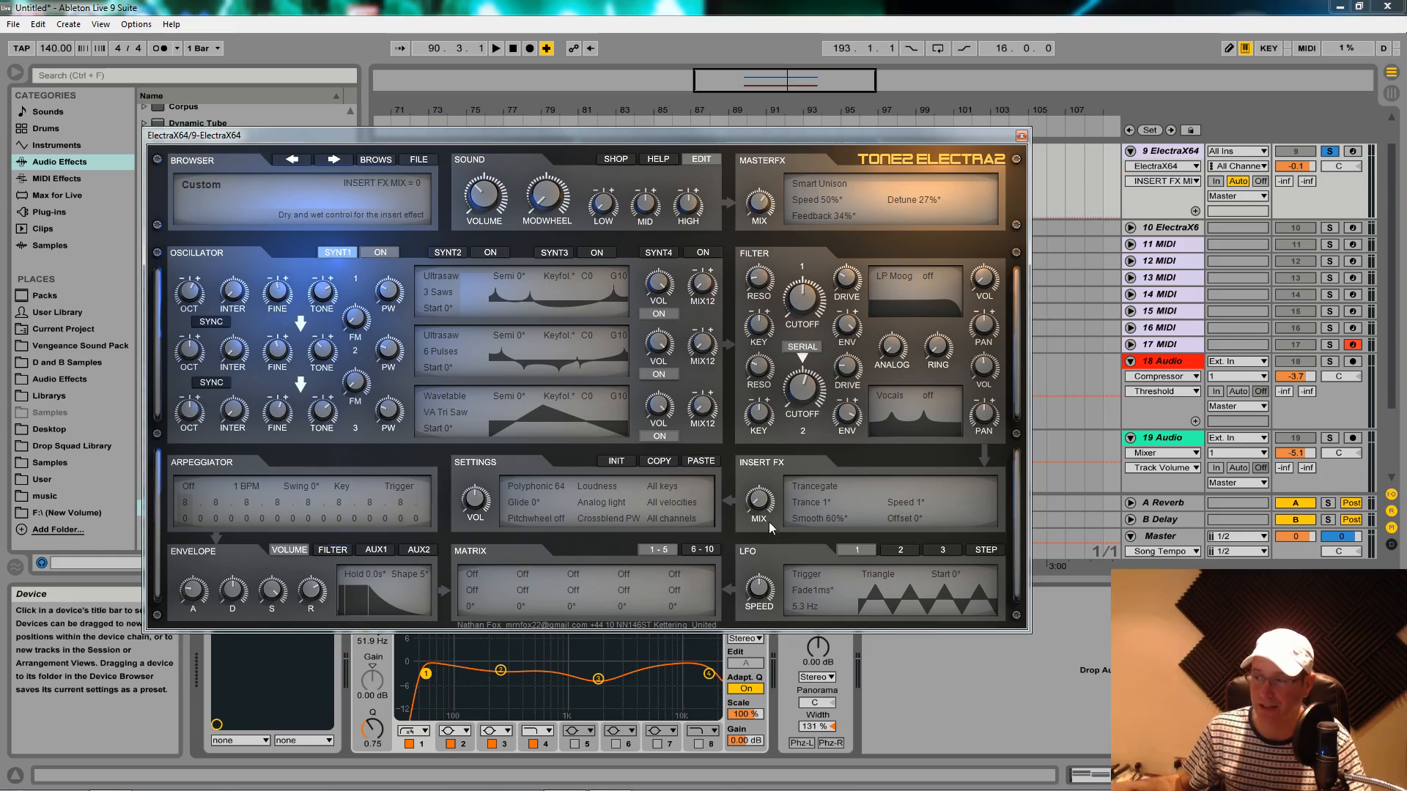
key(space)
drag(762, 503, 762, 481)
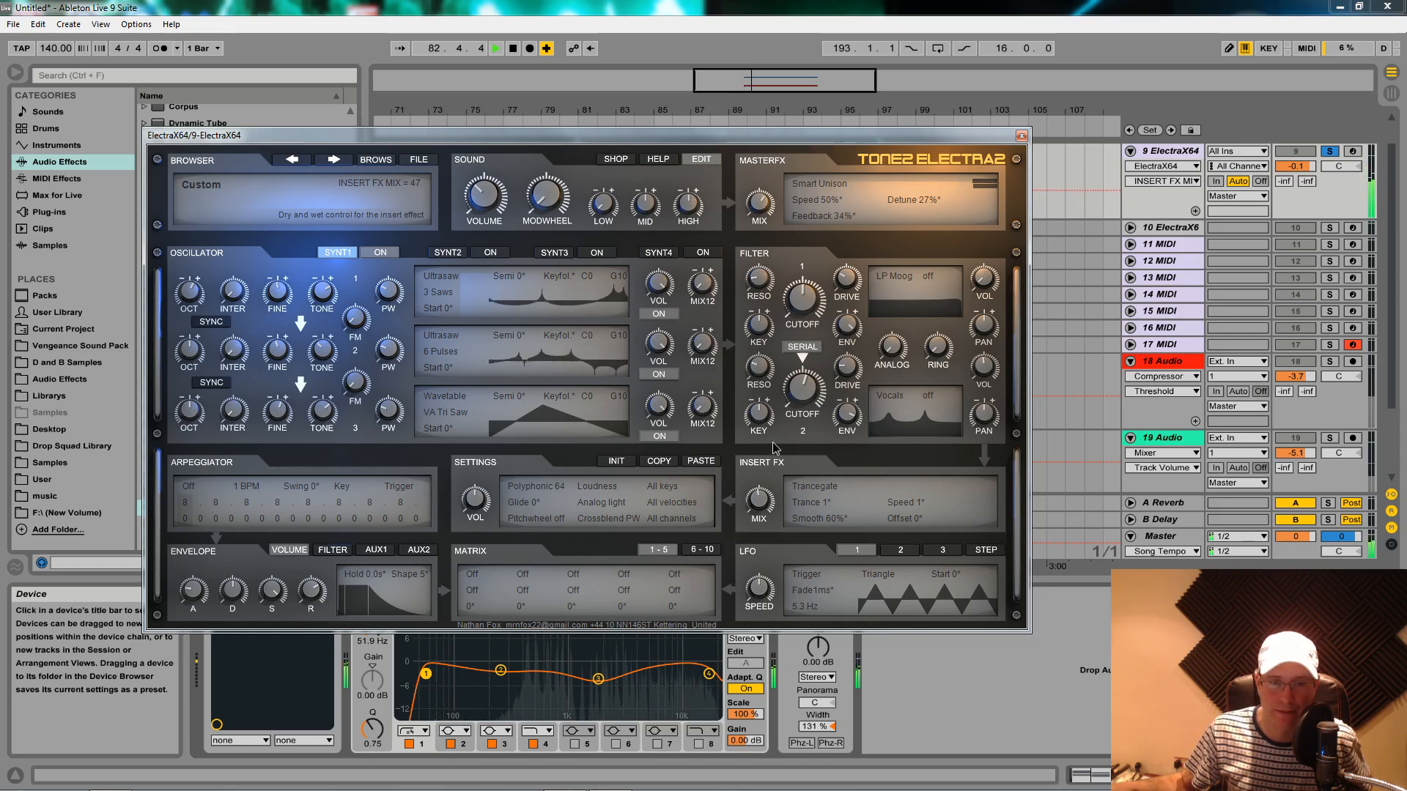
drag(774, 448, 778, 443)
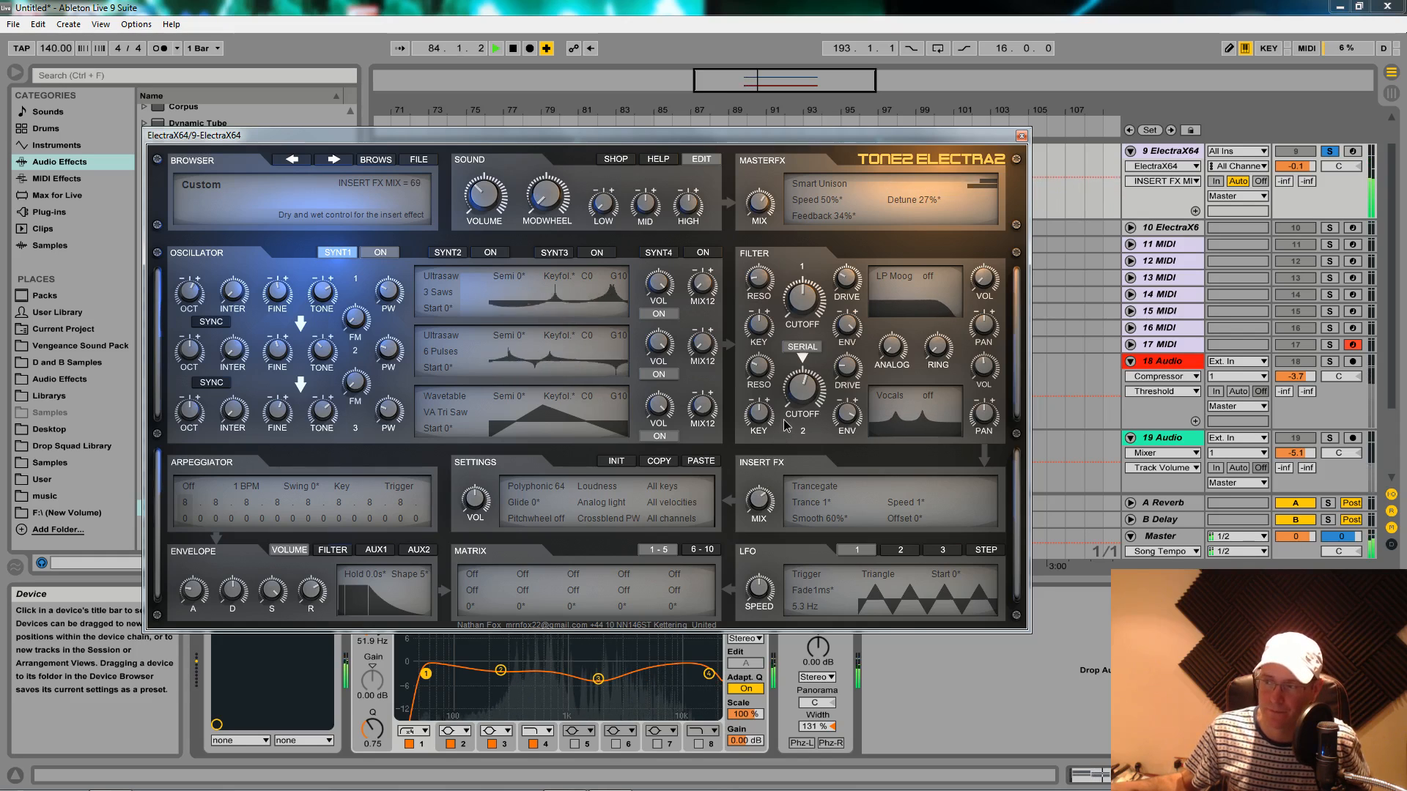
drag(798, 400, 800, 393)
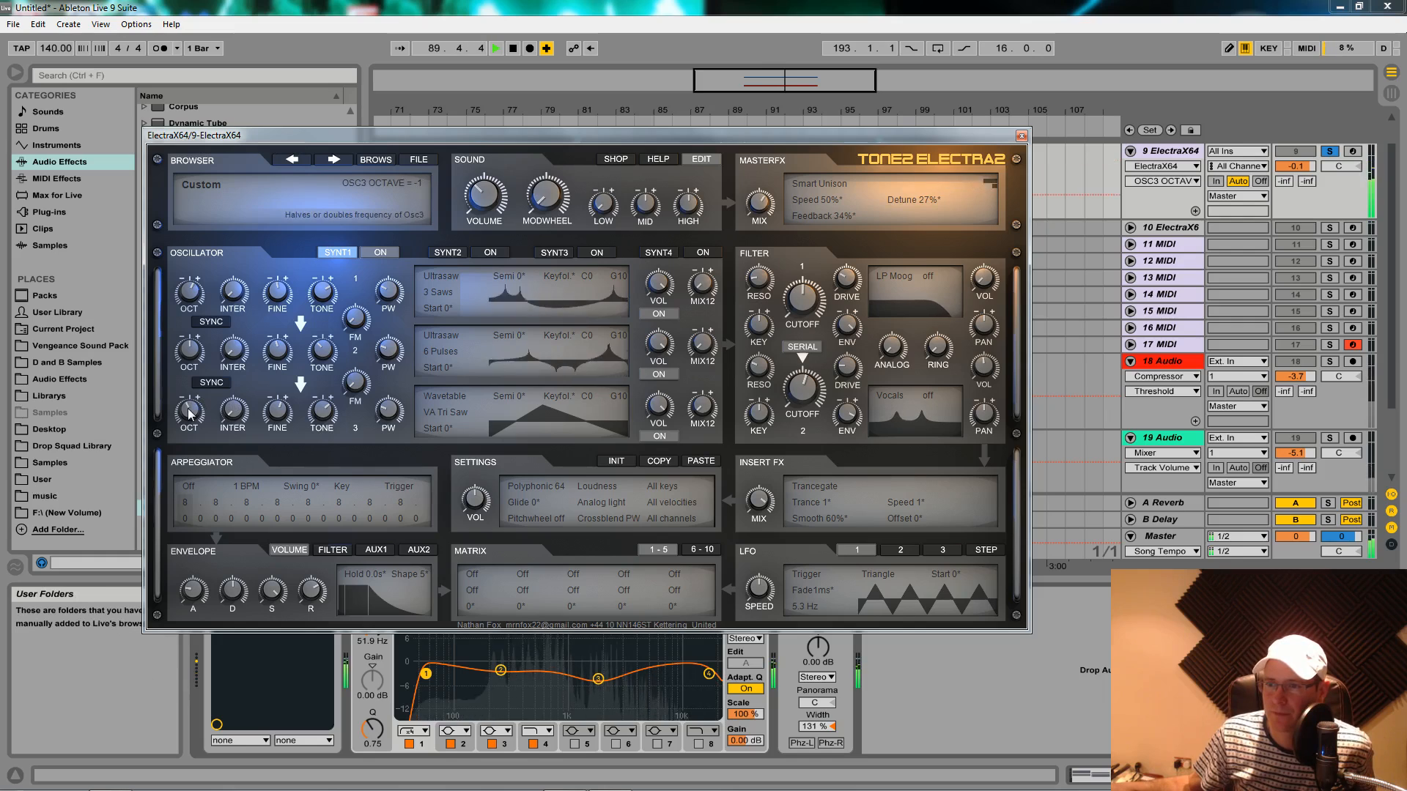
Audition different octave settings on oscillators 3, 2 and 1 during playback.
drag(189, 412, 185, 381)
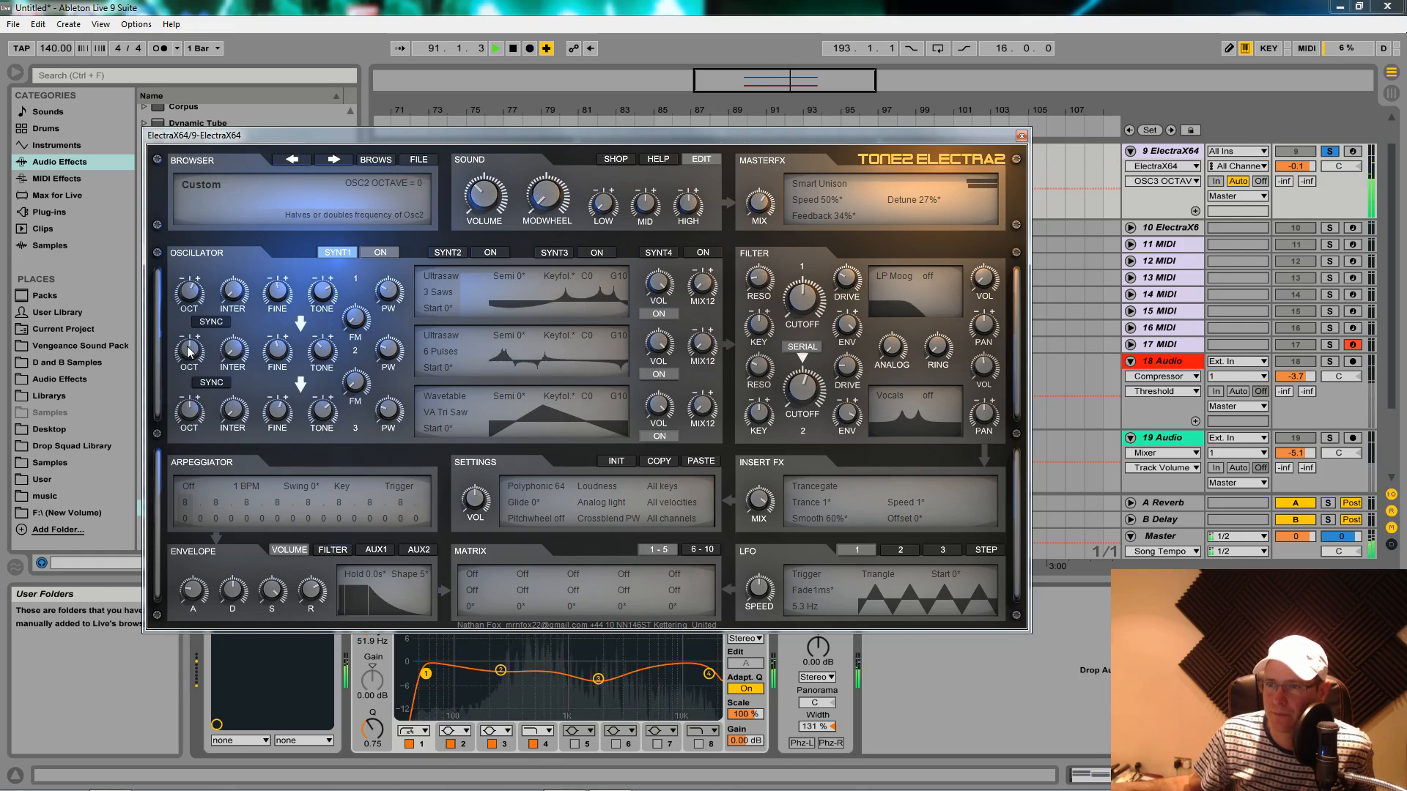
scroll(189, 352, down, 1)
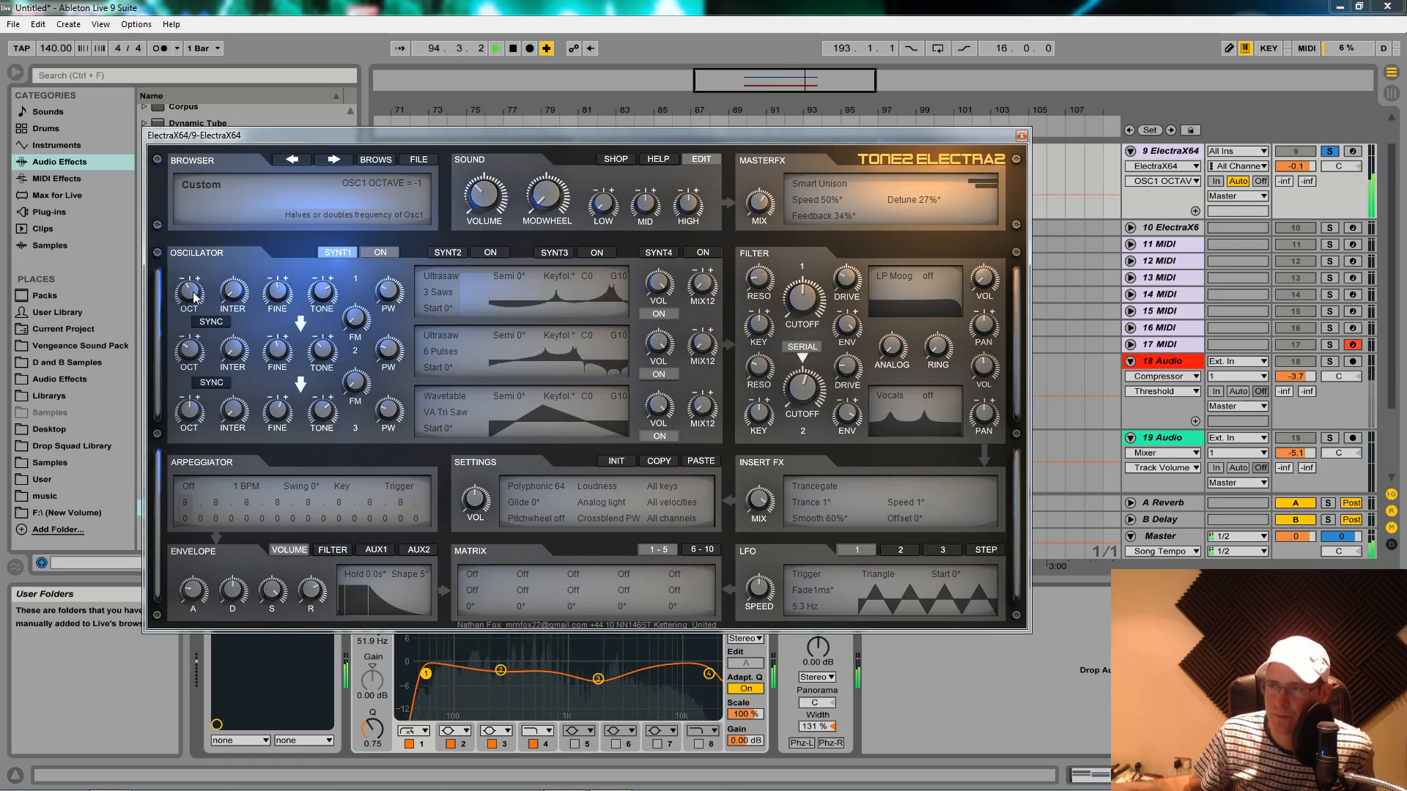
scroll(193, 292, up, 2)
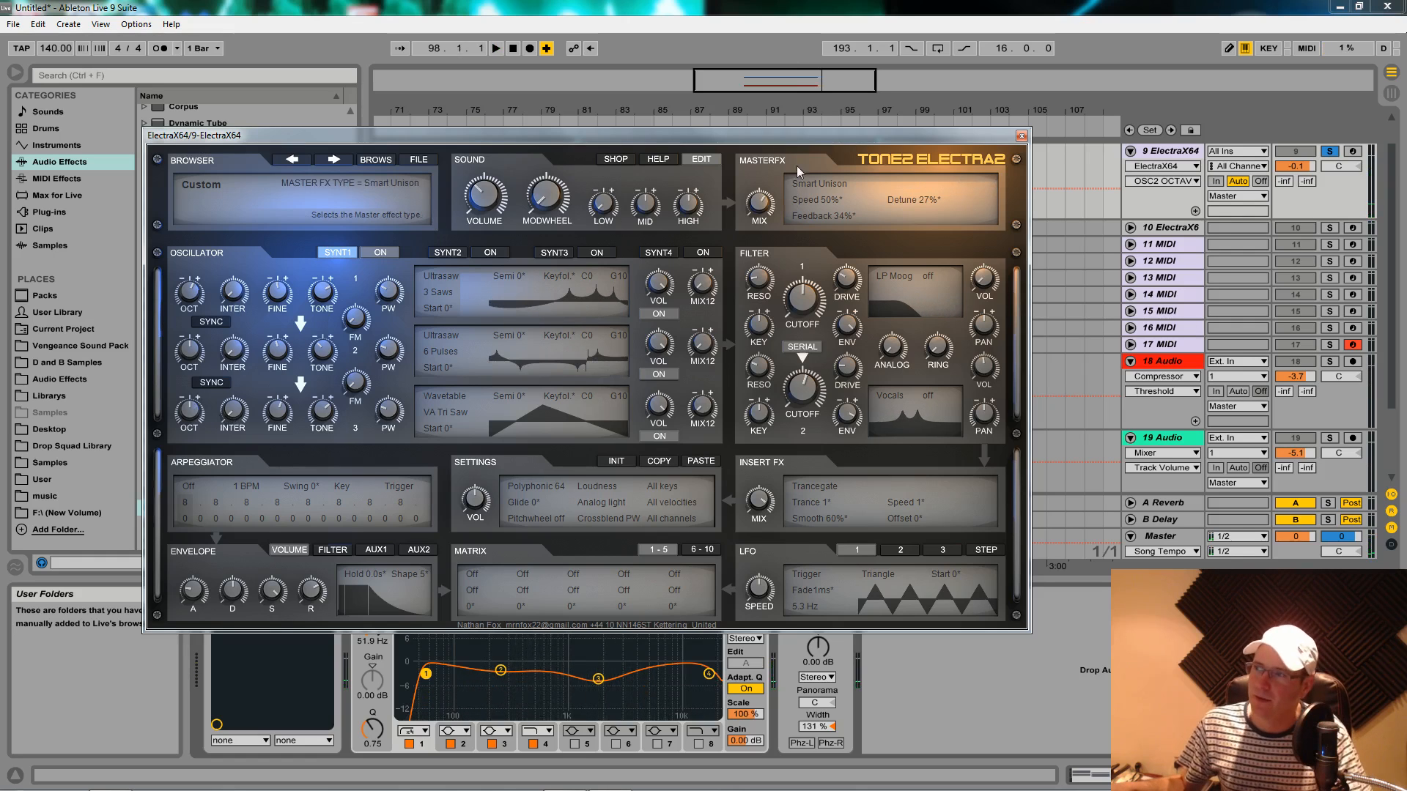
Select the ElectraX64 clip's time range on track 9, play it from the start and adjust filter 1's cutoff.
drag(764, 134, 701, 371)
drag(564, 214, 877, 207)
key(space)
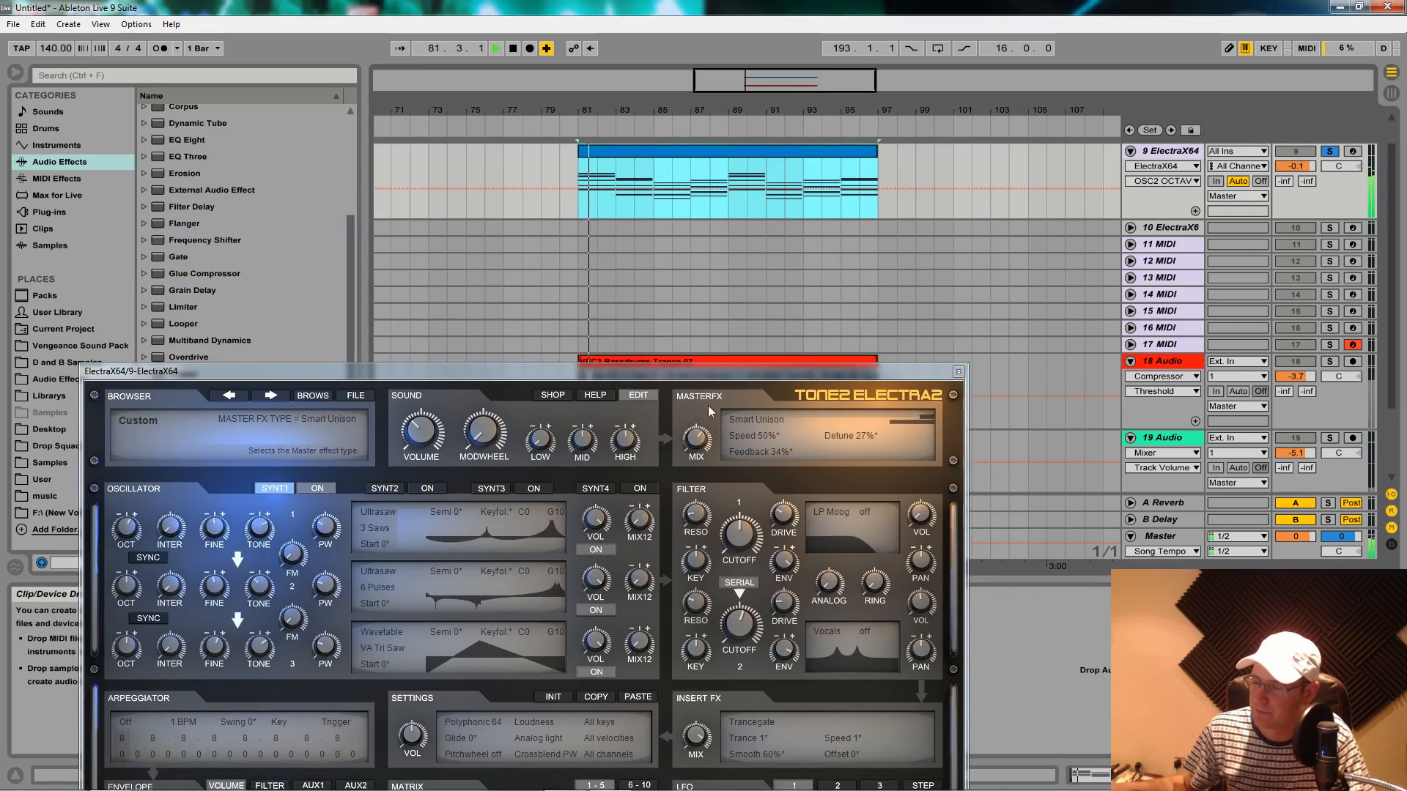
drag(734, 378, 756, 294)
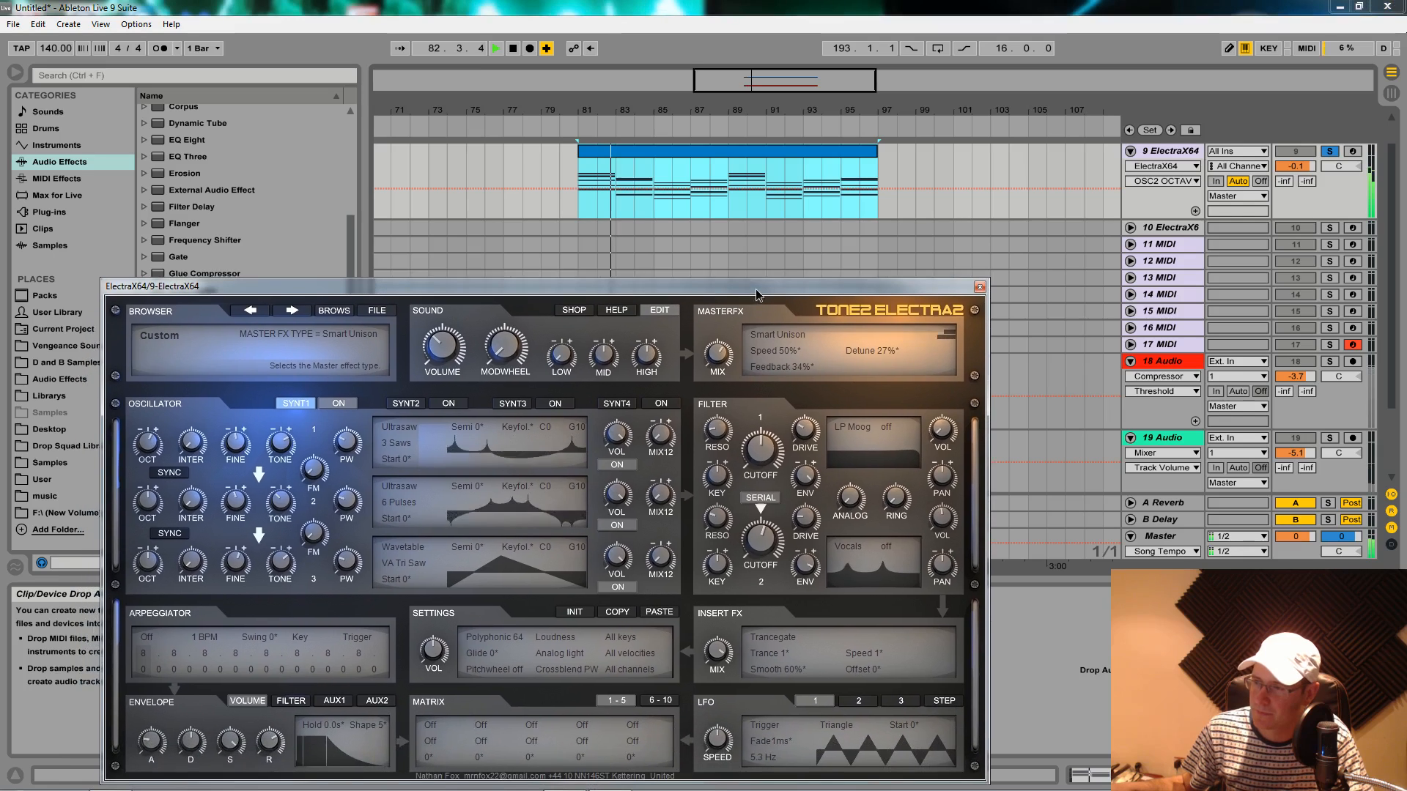
click(759, 441)
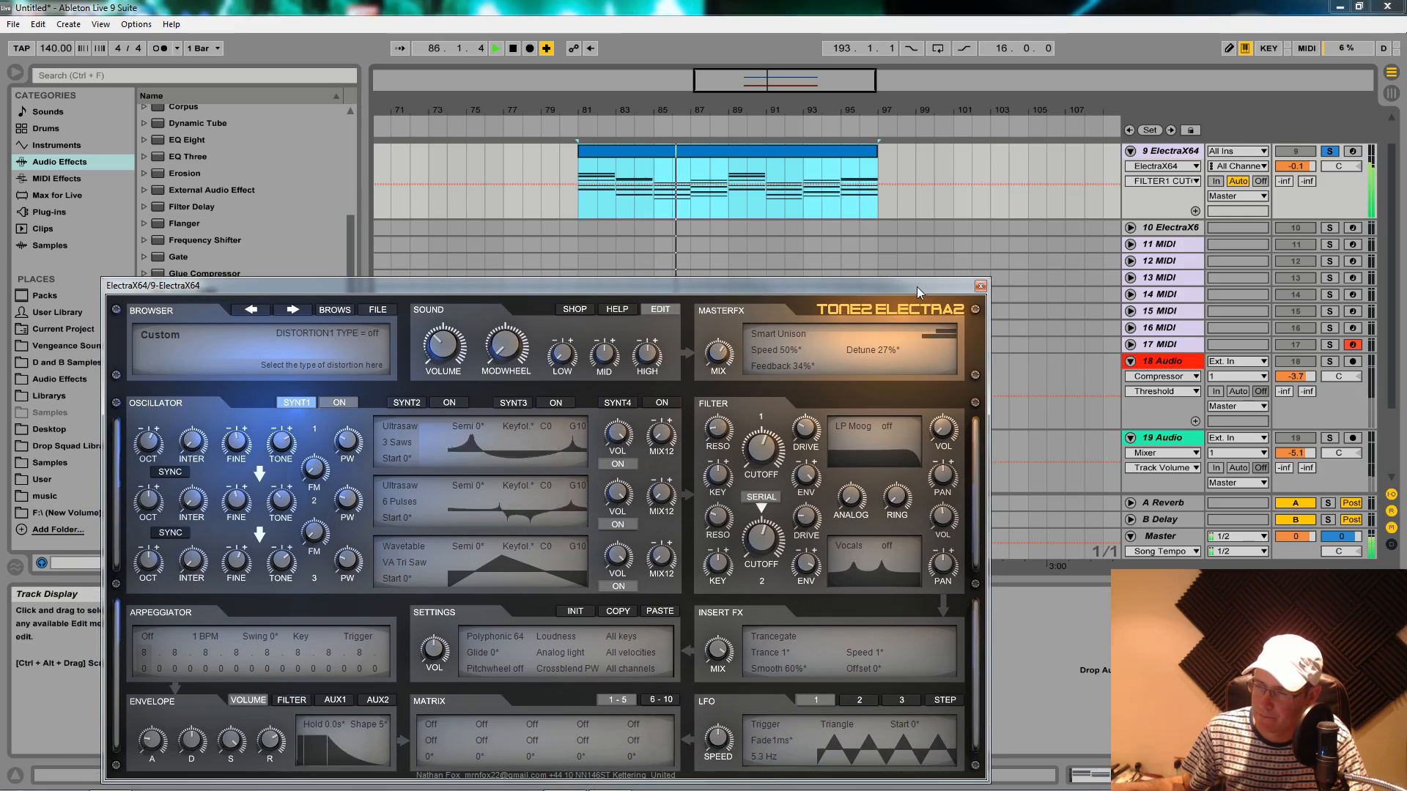
drag(918, 287, 924, 69)
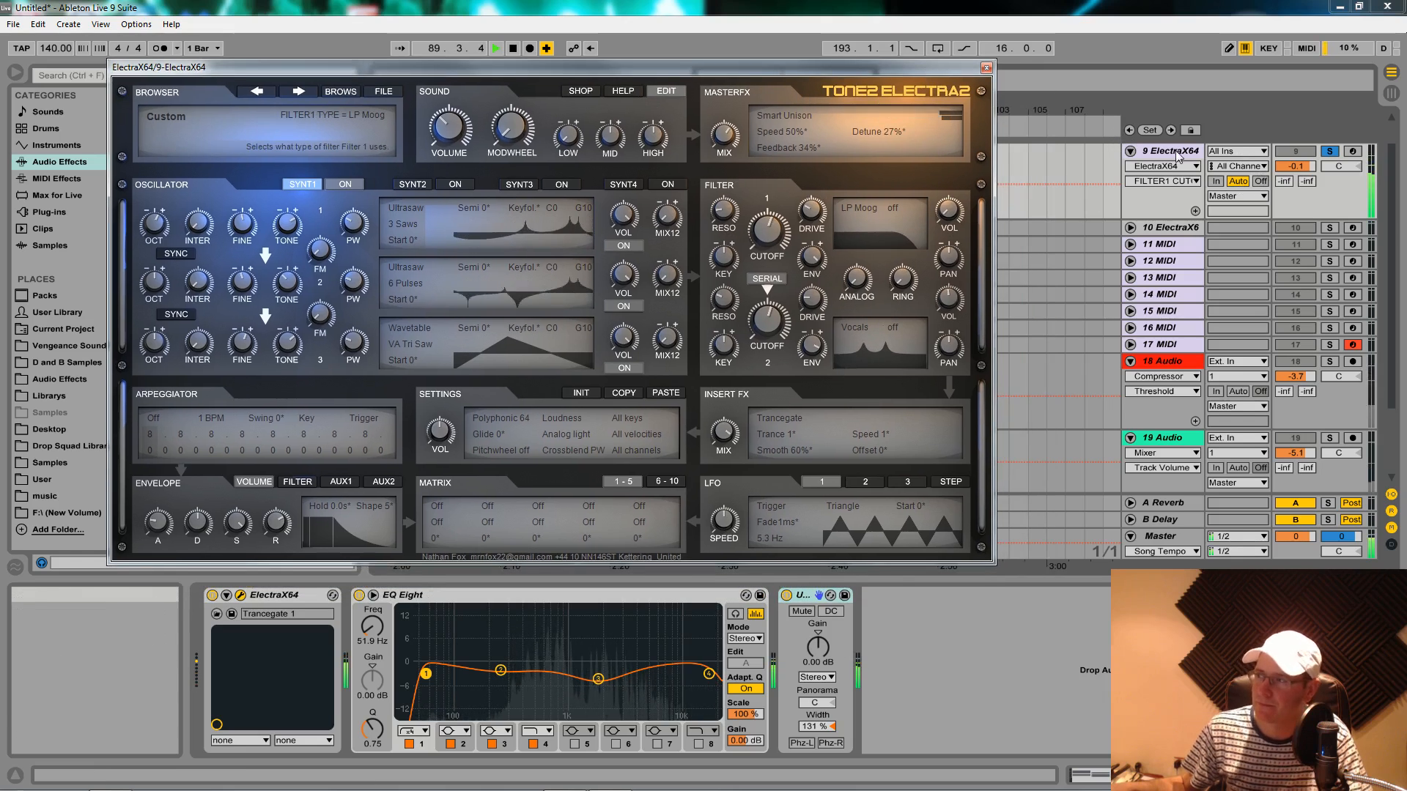
key(space)
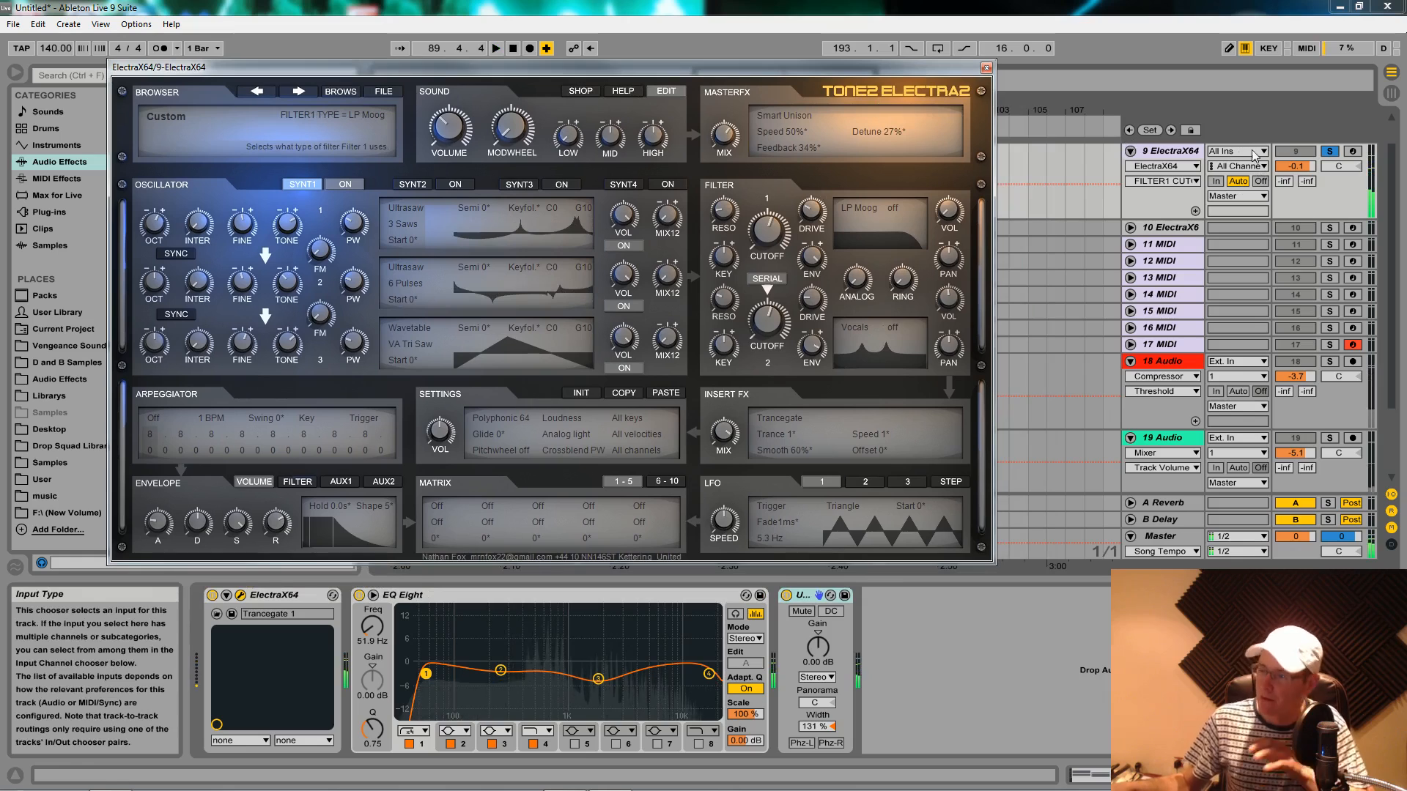
Unsolo the ElectraX64 track and play it together with the drum tracks.
click(1330, 152)
drag(922, 75, 982, 247)
key(space)
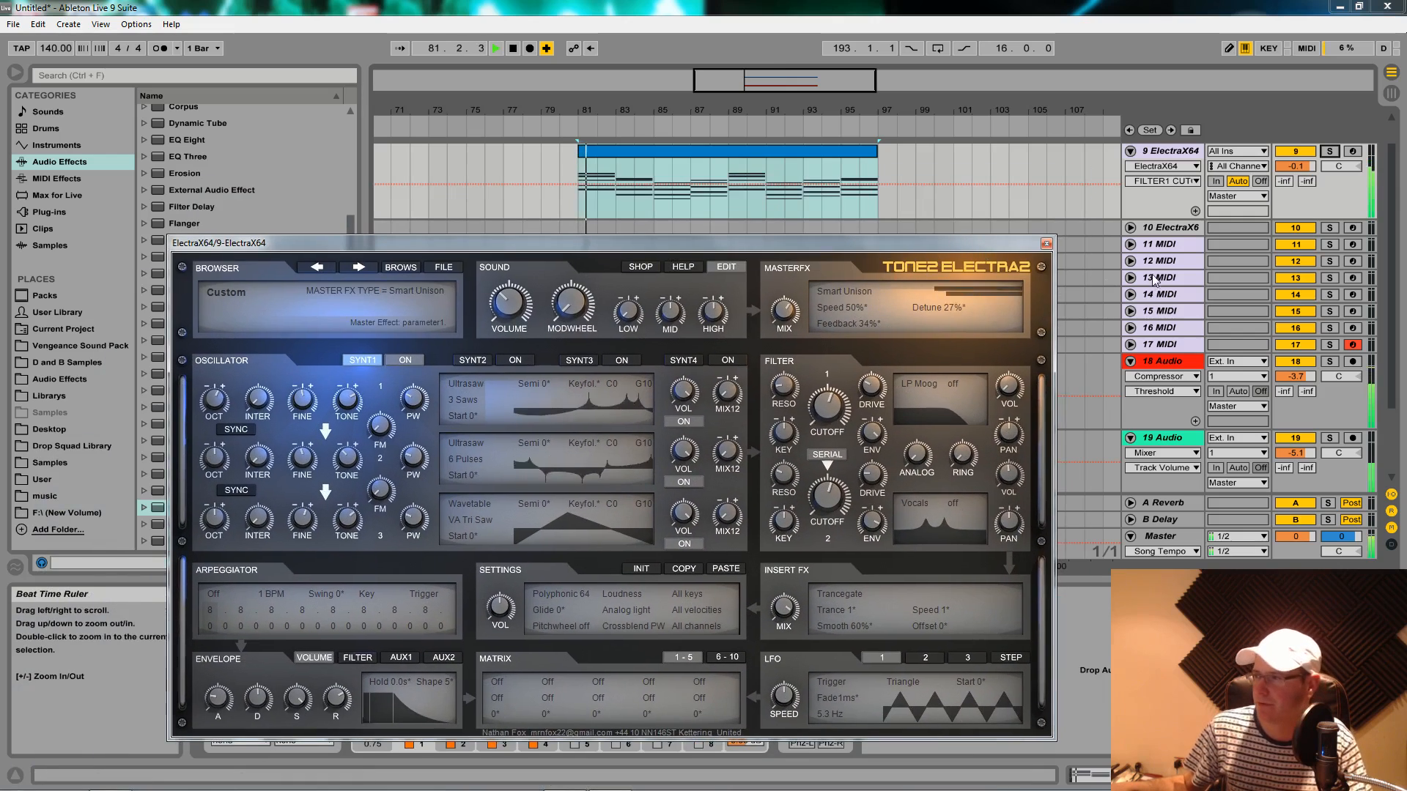
Close the synth window and add a Compressor to the ElectraX64 track's device chain.
click(1172, 151)
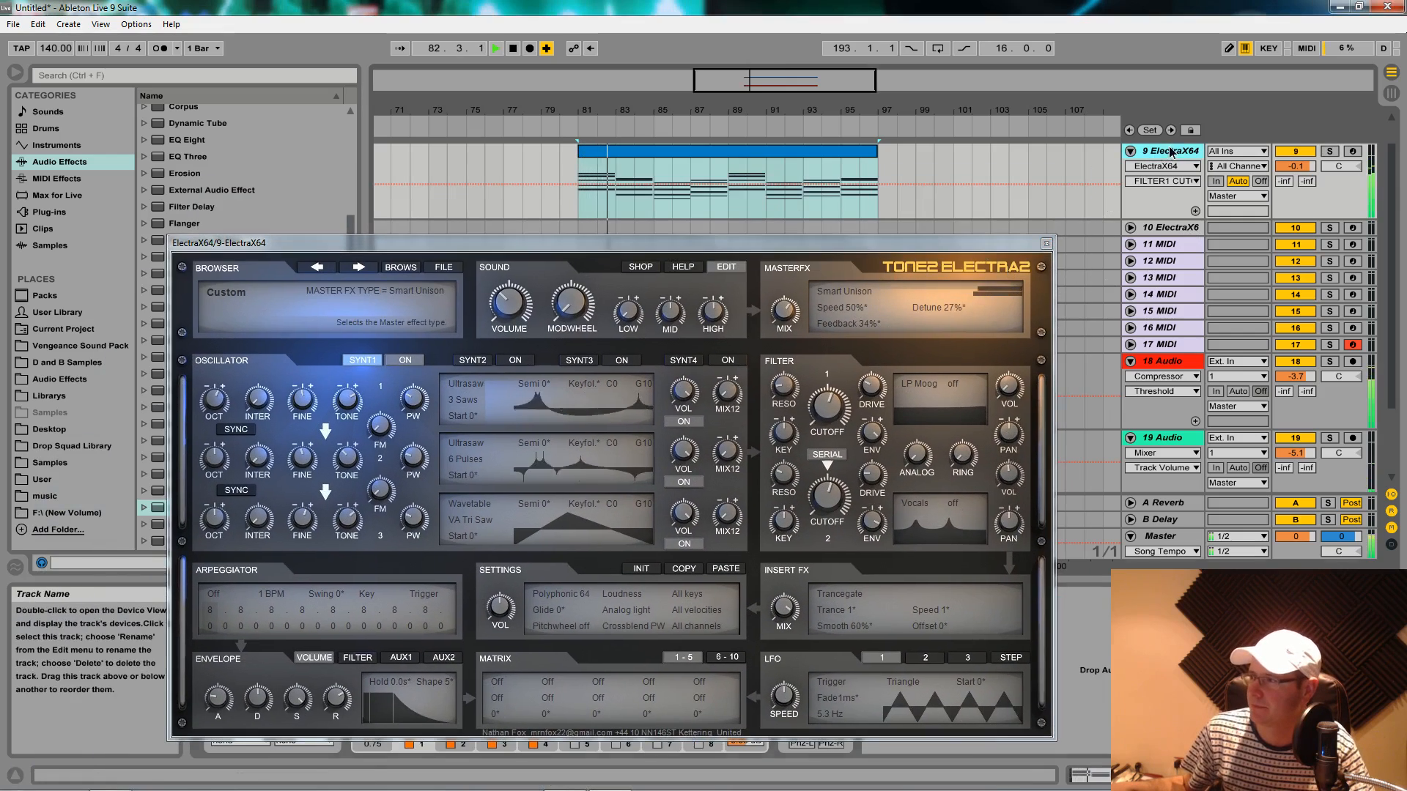
click(843, 151)
click(1046, 244)
scroll(190, 220, up, 3)
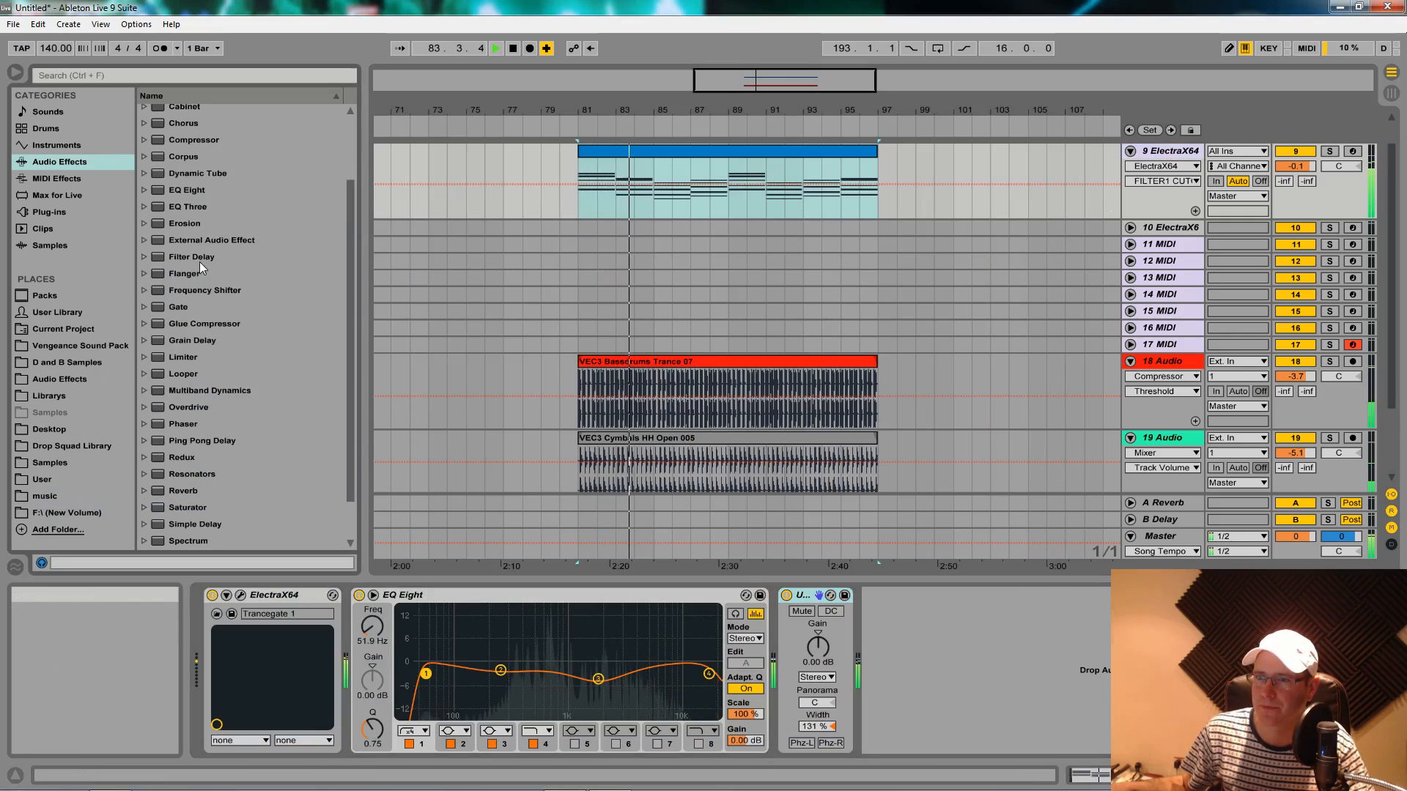
drag(233, 140, 1187, 151)
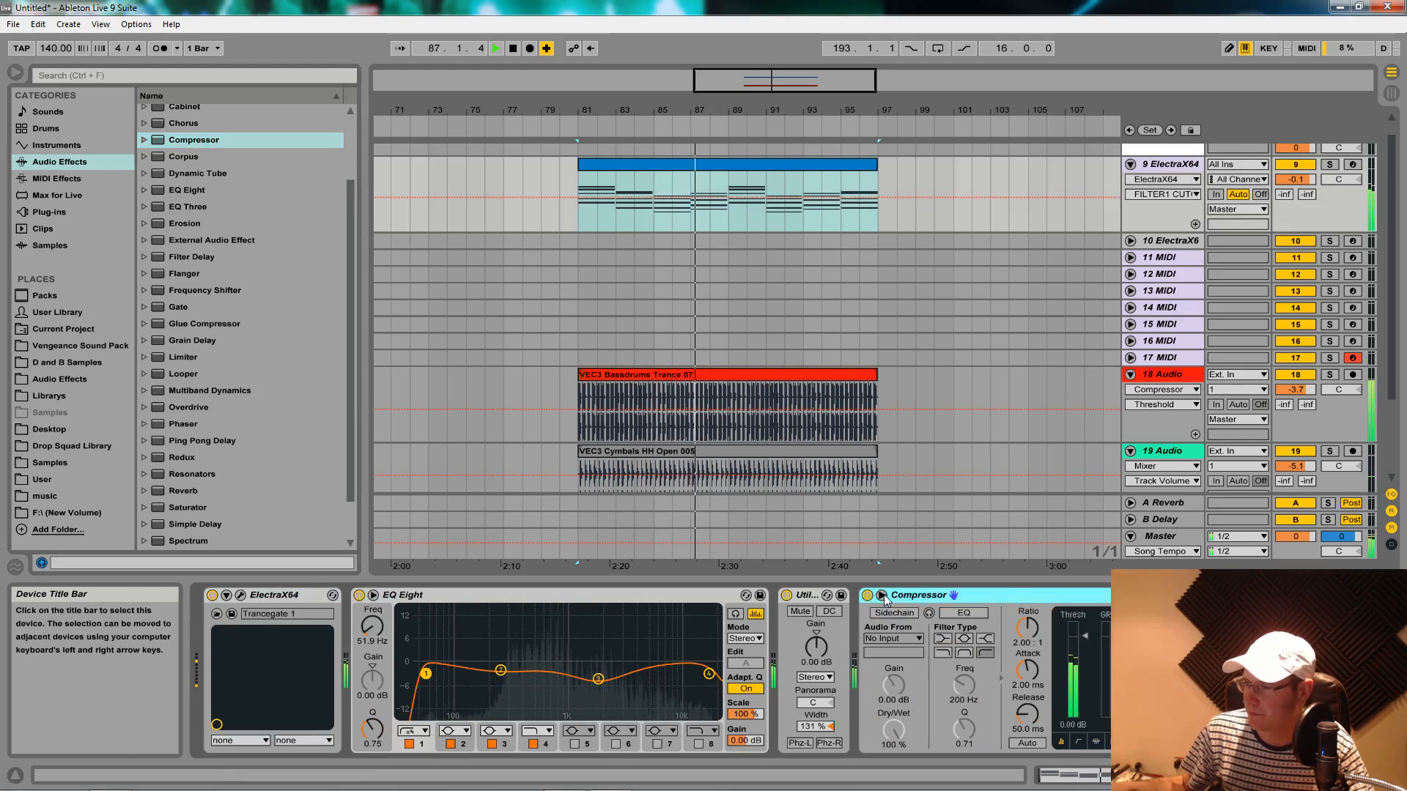
Sidechain the Compressor from 18-Audio with its EQ enabled at 475 Hz, threshold -31.2 dB and release 146 ms.
click(881, 596)
click(894, 613)
click(897, 639)
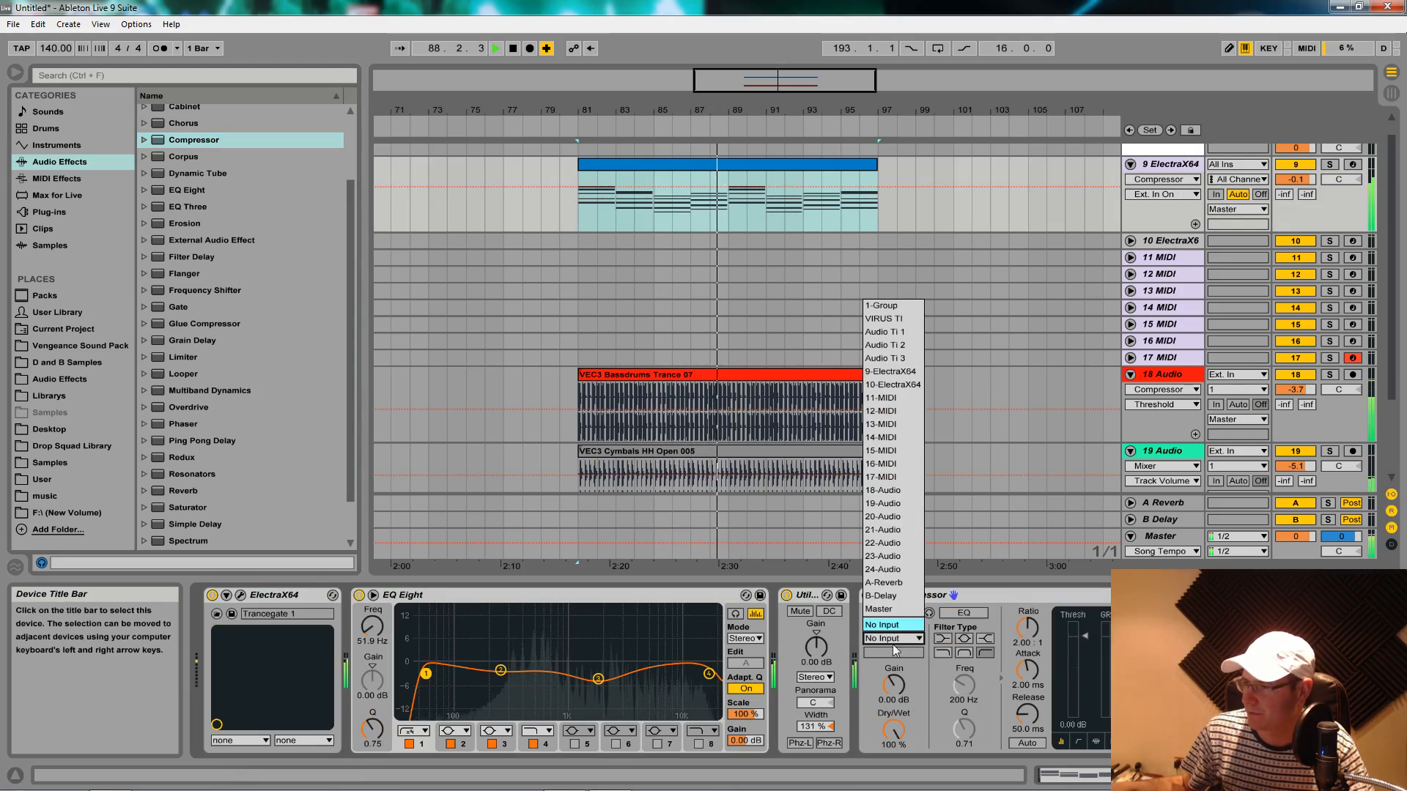
click(895, 493)
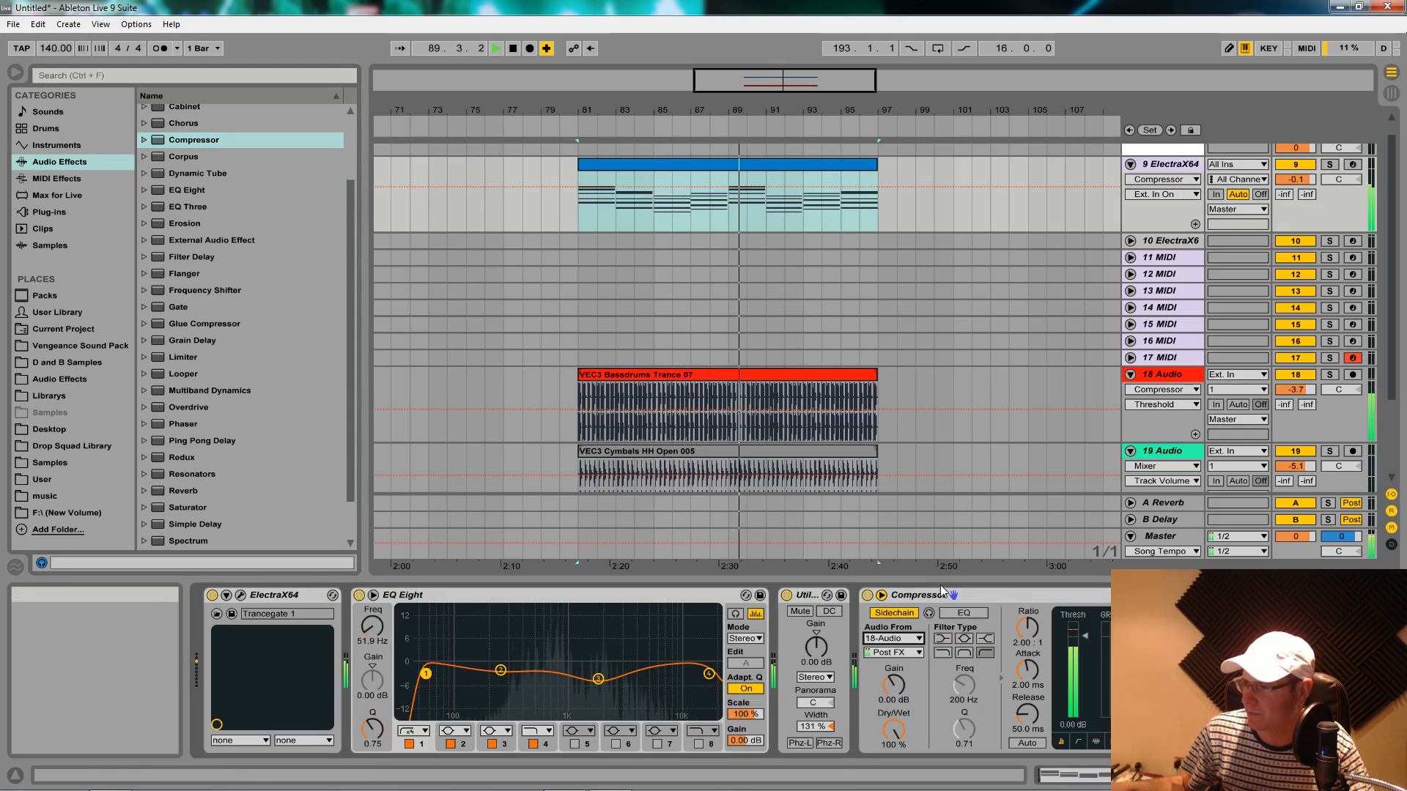
click(1096, 742)
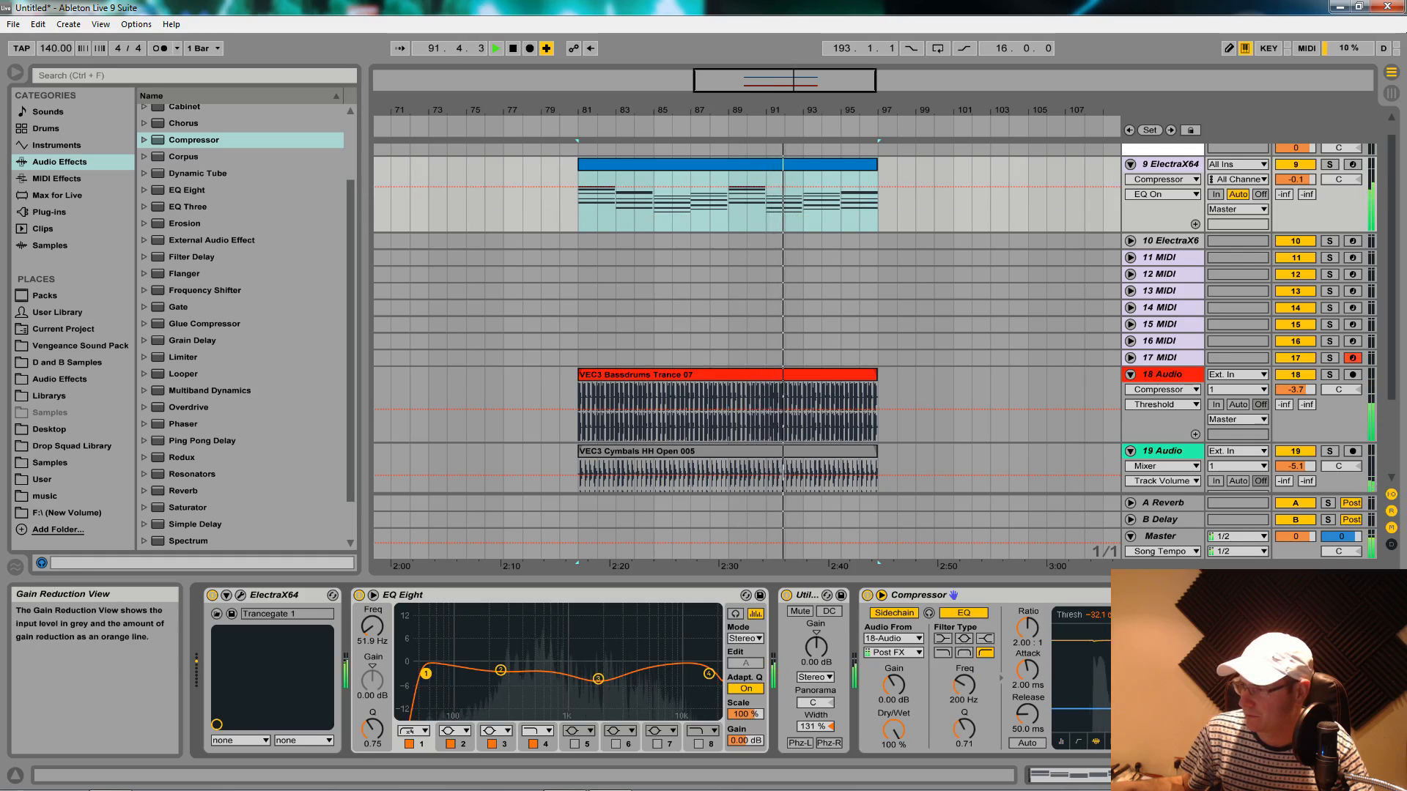
drag(1027, 669, 1025, 705)
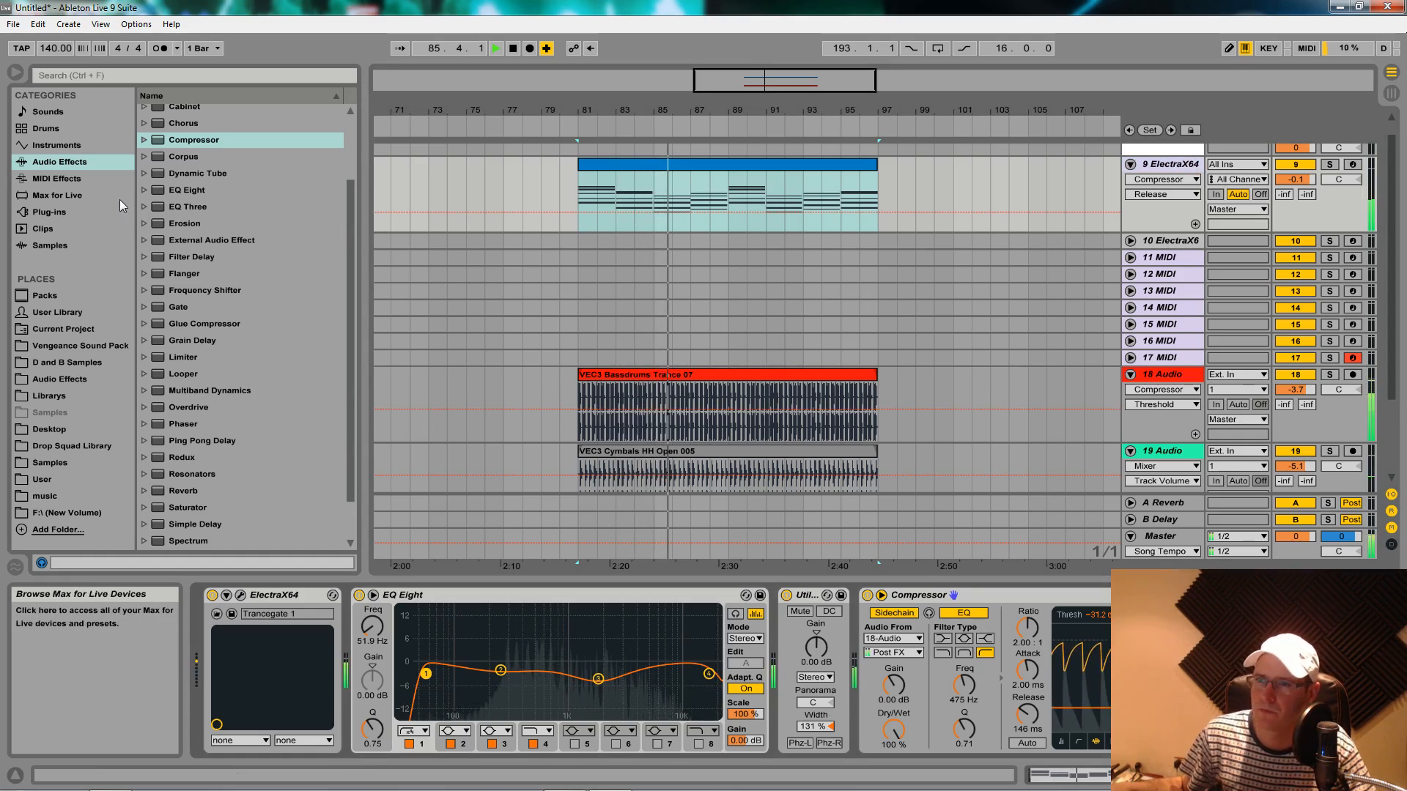
Add a second Compressor after the first on the ElectraX64 track and adjust its threshold.
click(211, 144)
double_click(211, 144)
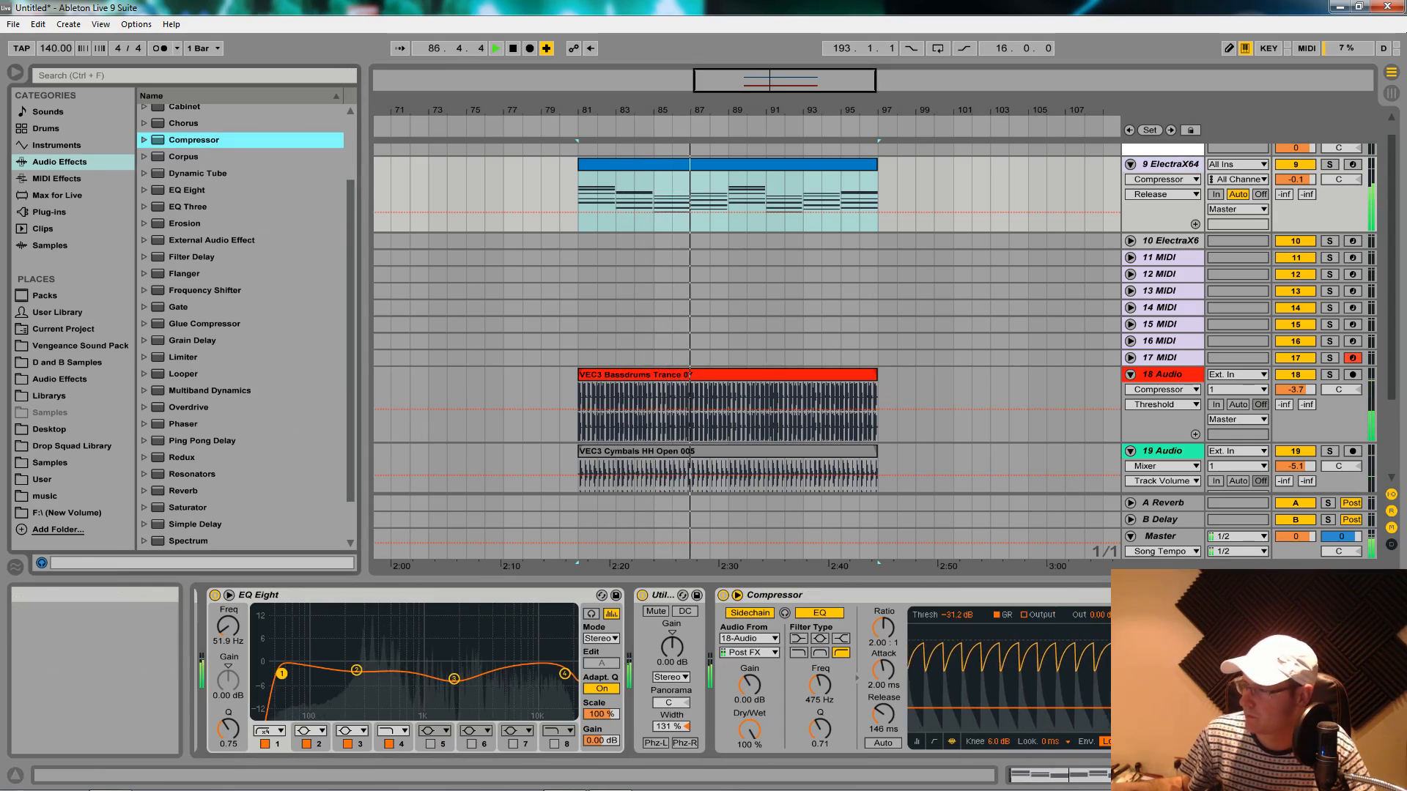
click(1238, 595)
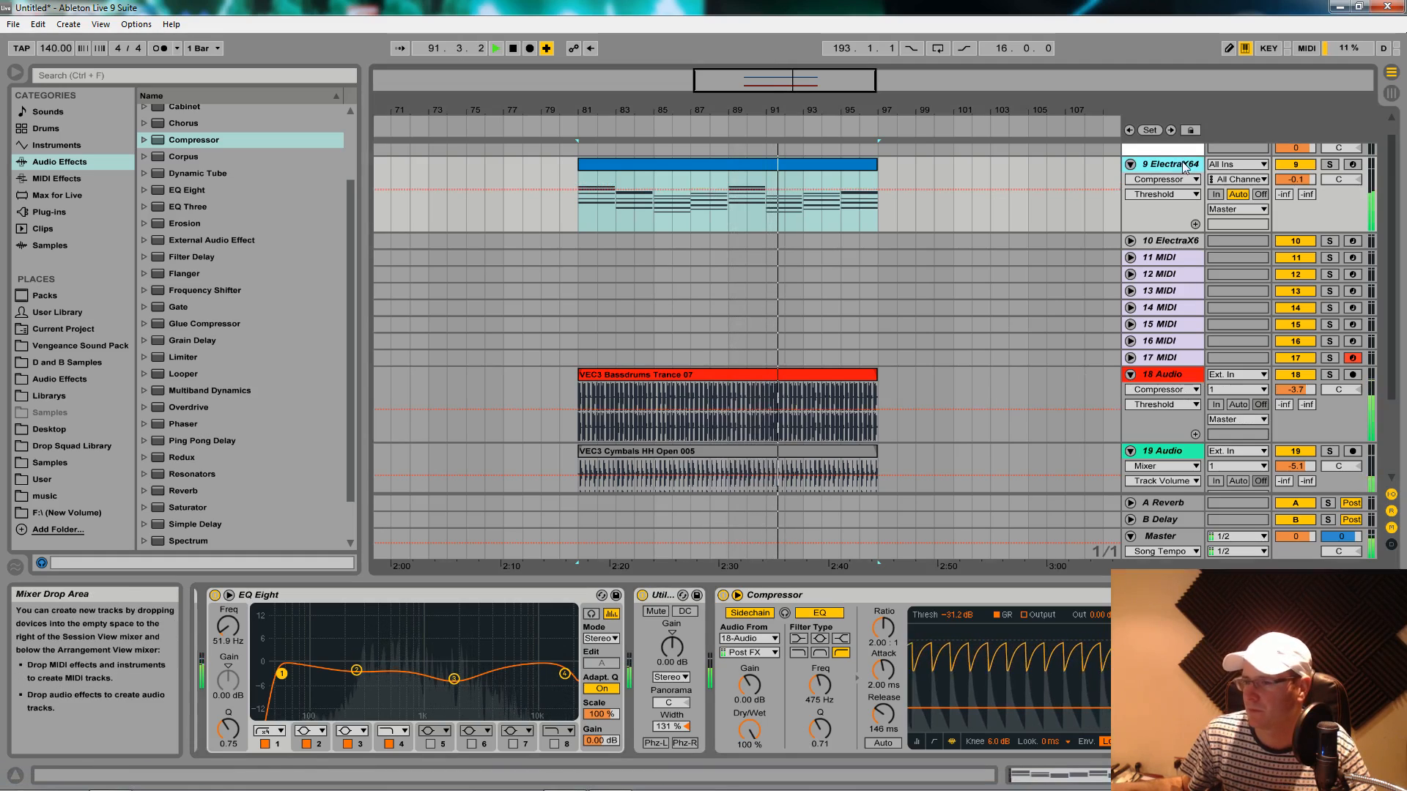
mouse_move(591, 788)
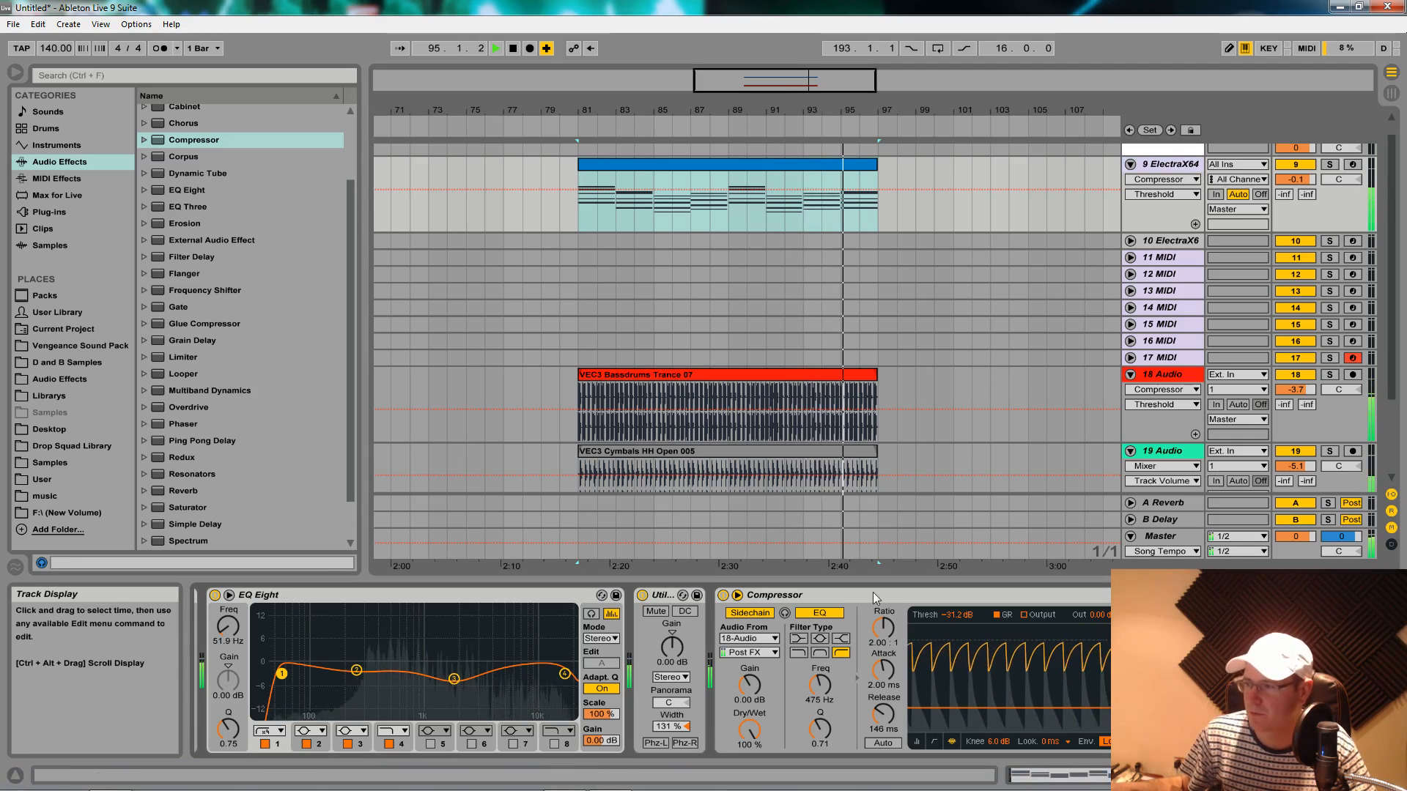
drag(1245, 775, 543, 660)
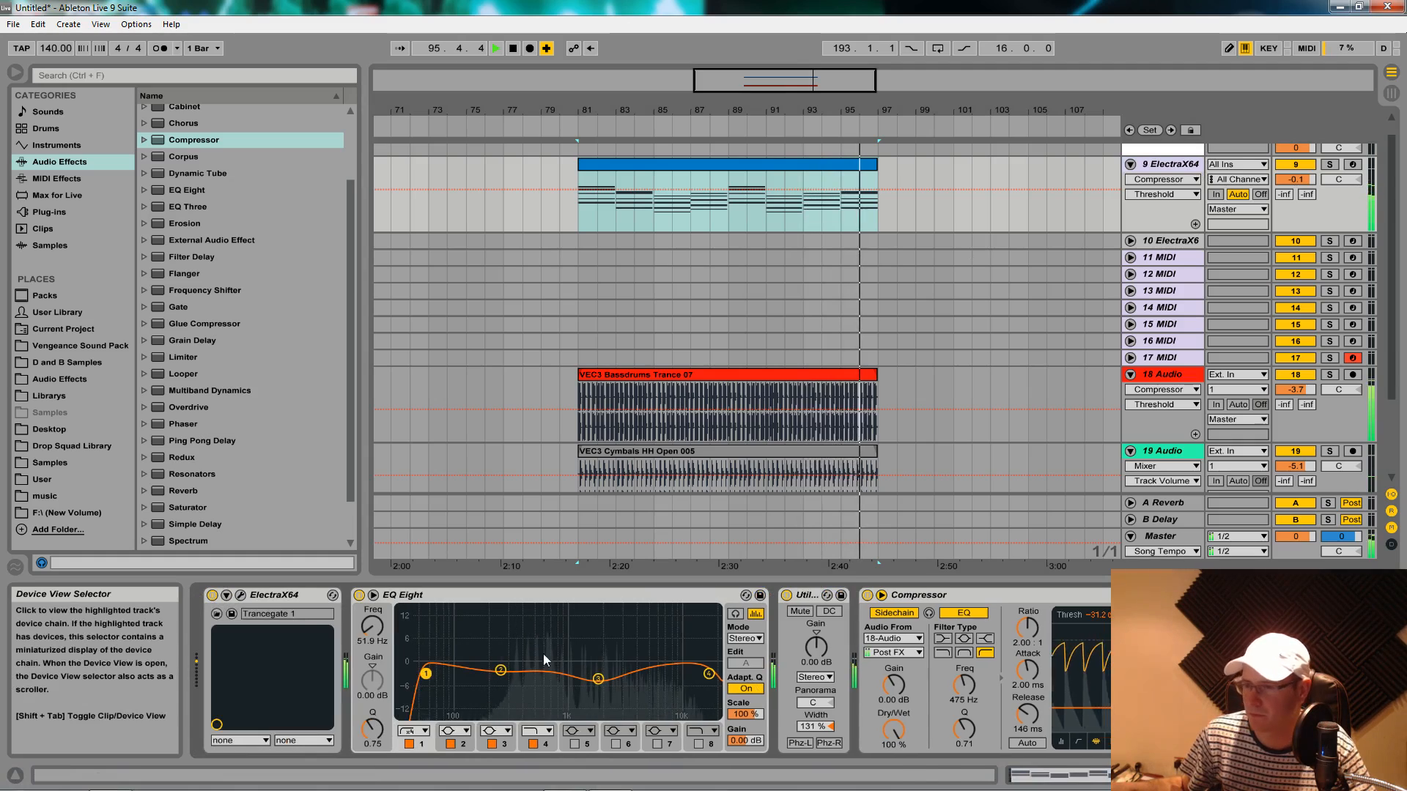
In the ElectraX64 window, turn down the Insert FX mix and route Lfo1+ to Cutoff1 in the first matrix slot at -63°.
click(241, 595)
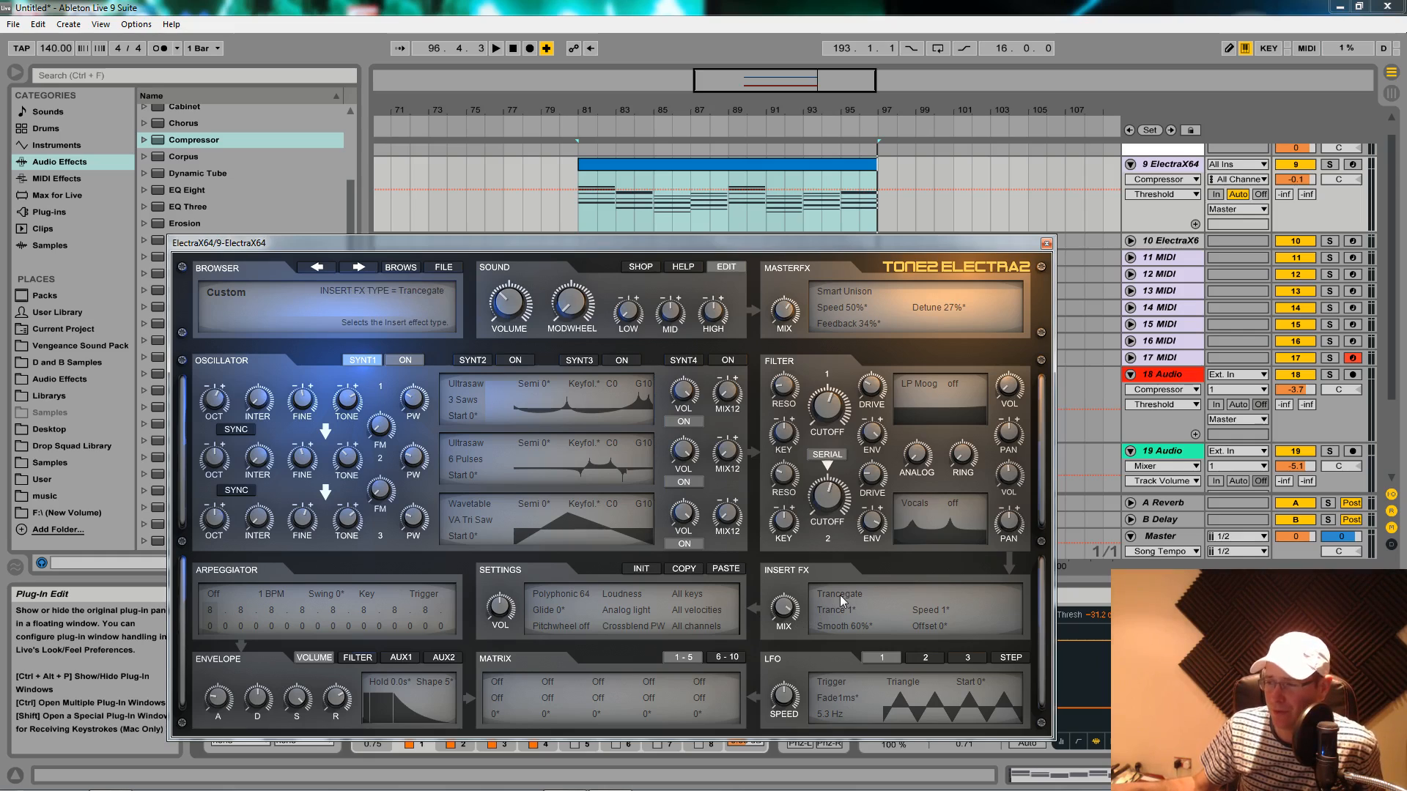
drag(784, 614, 866, 724)
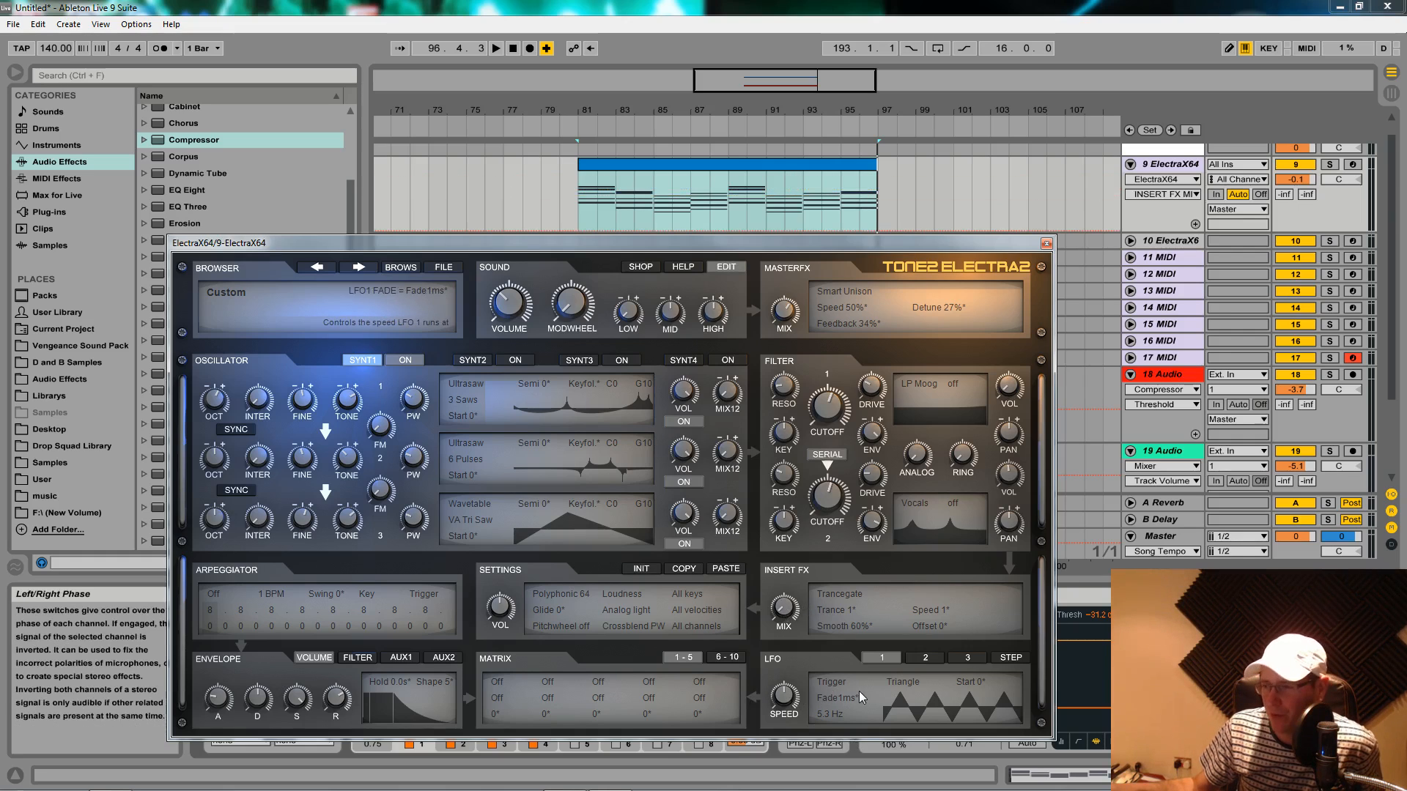
click(494, 690)
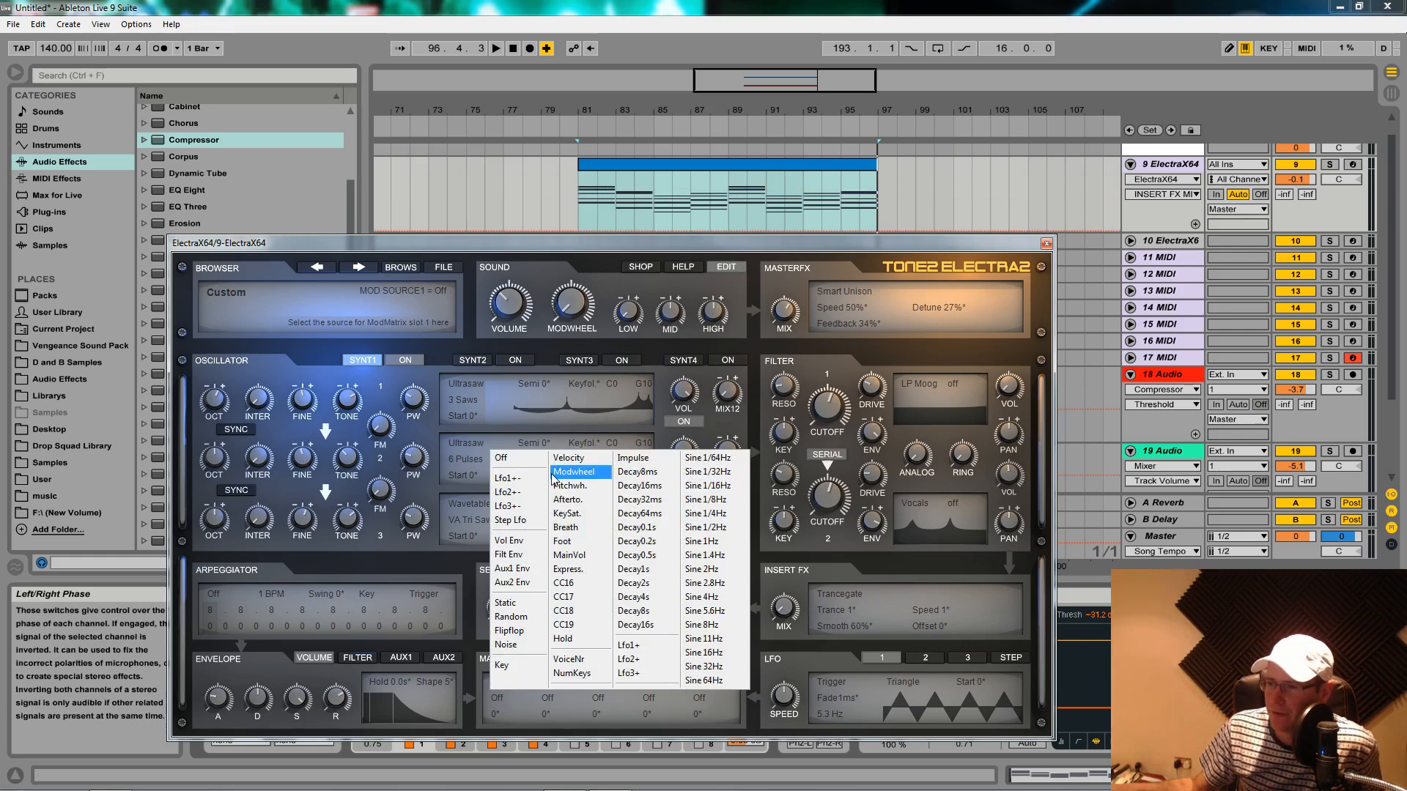
click(636, 647)
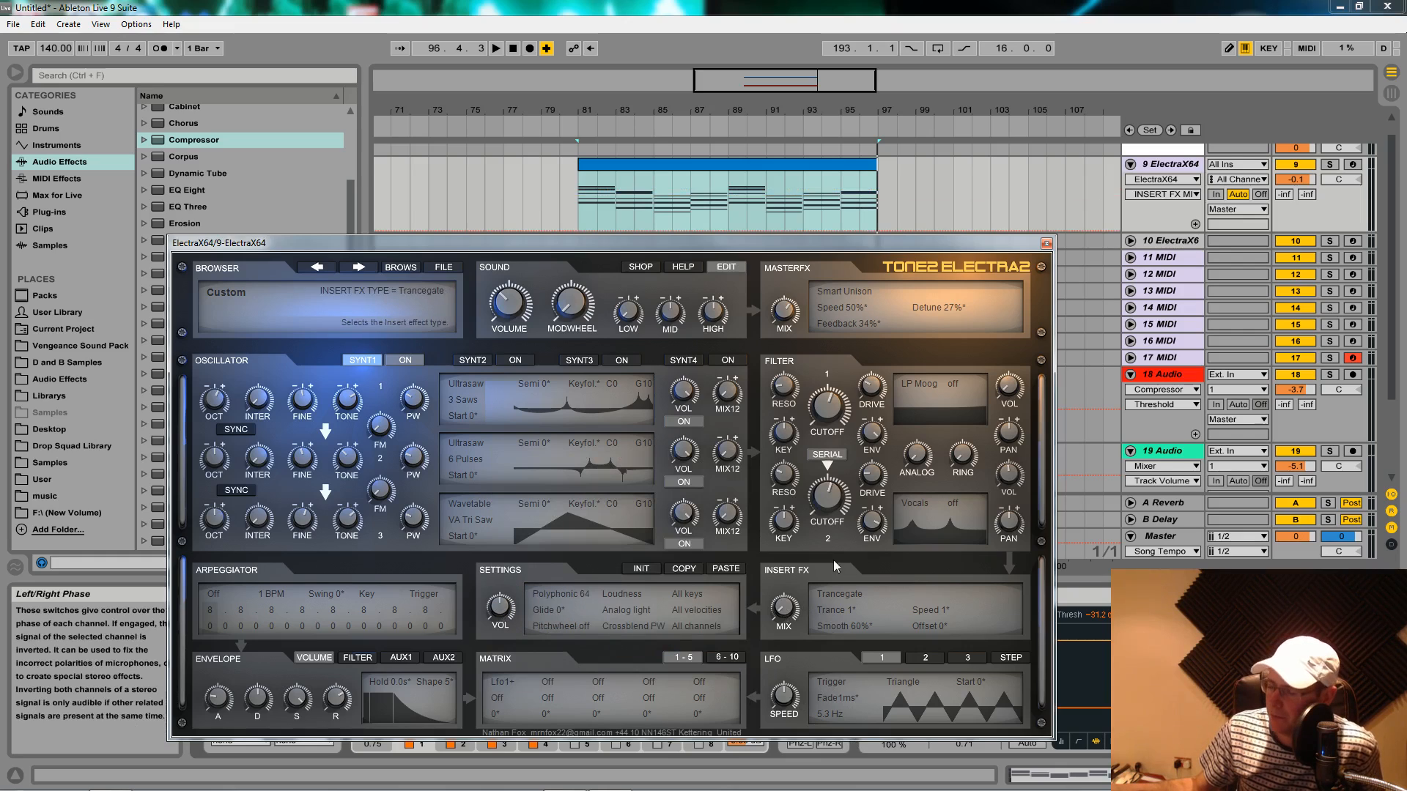
click(497, 696)
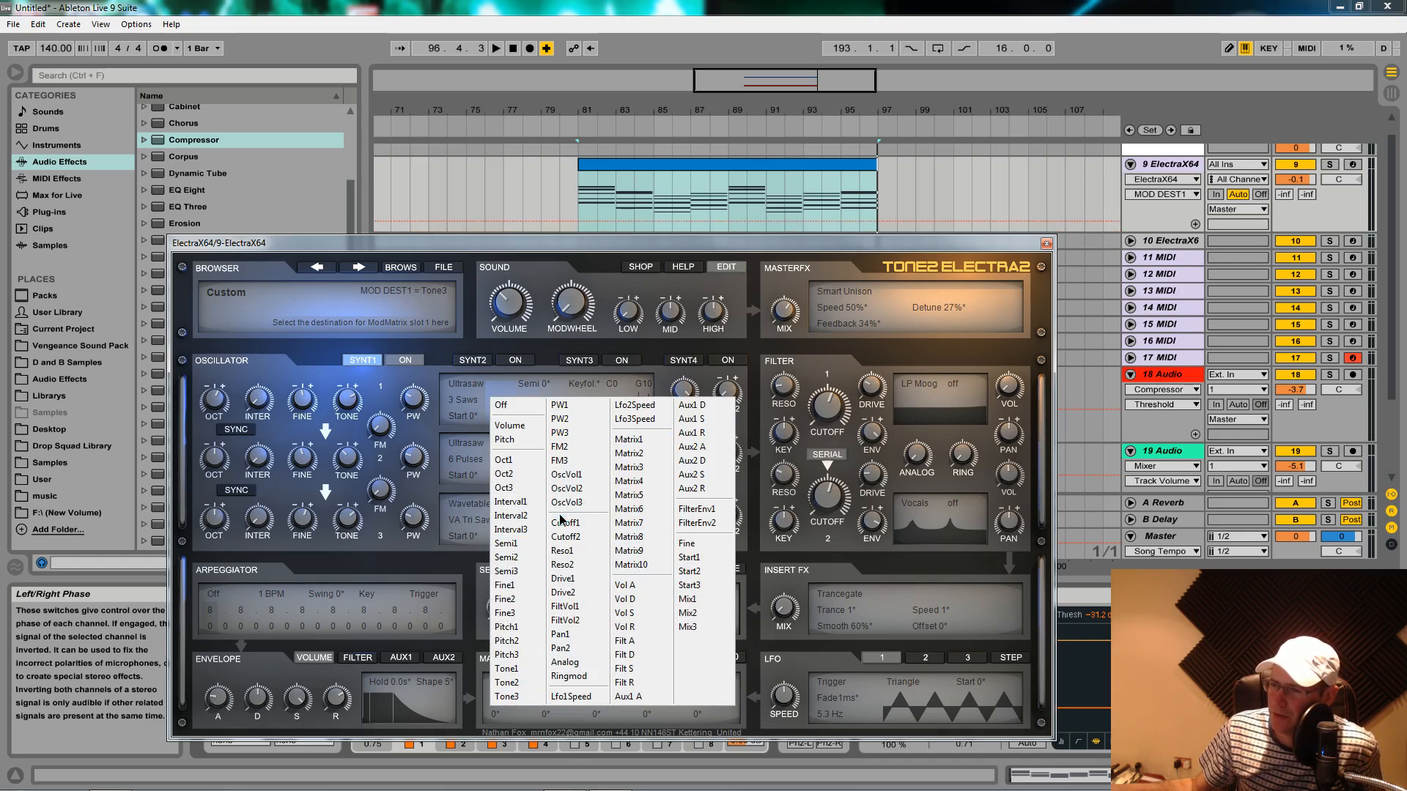
click(575, 523)
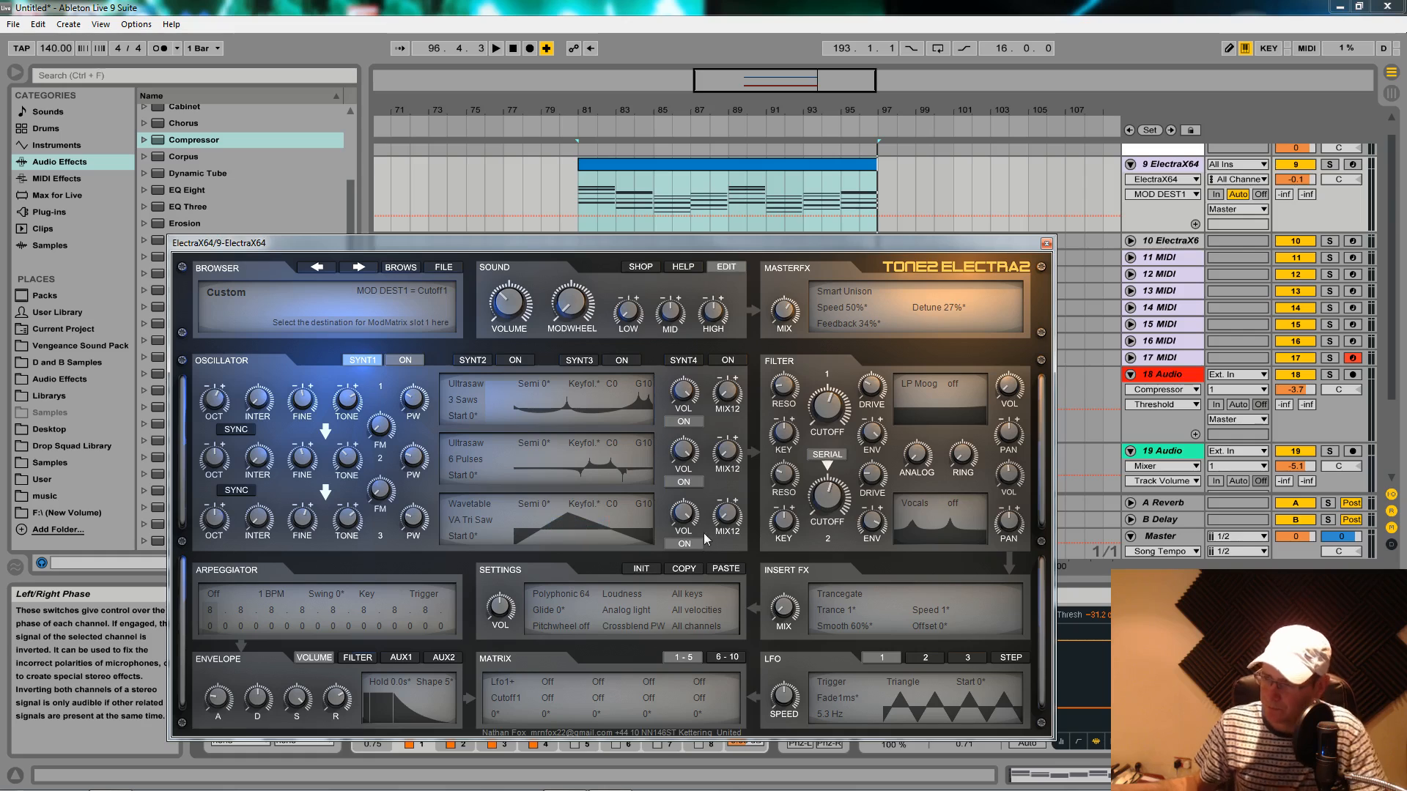
drag(490, 709, 501, 751)
key(space)
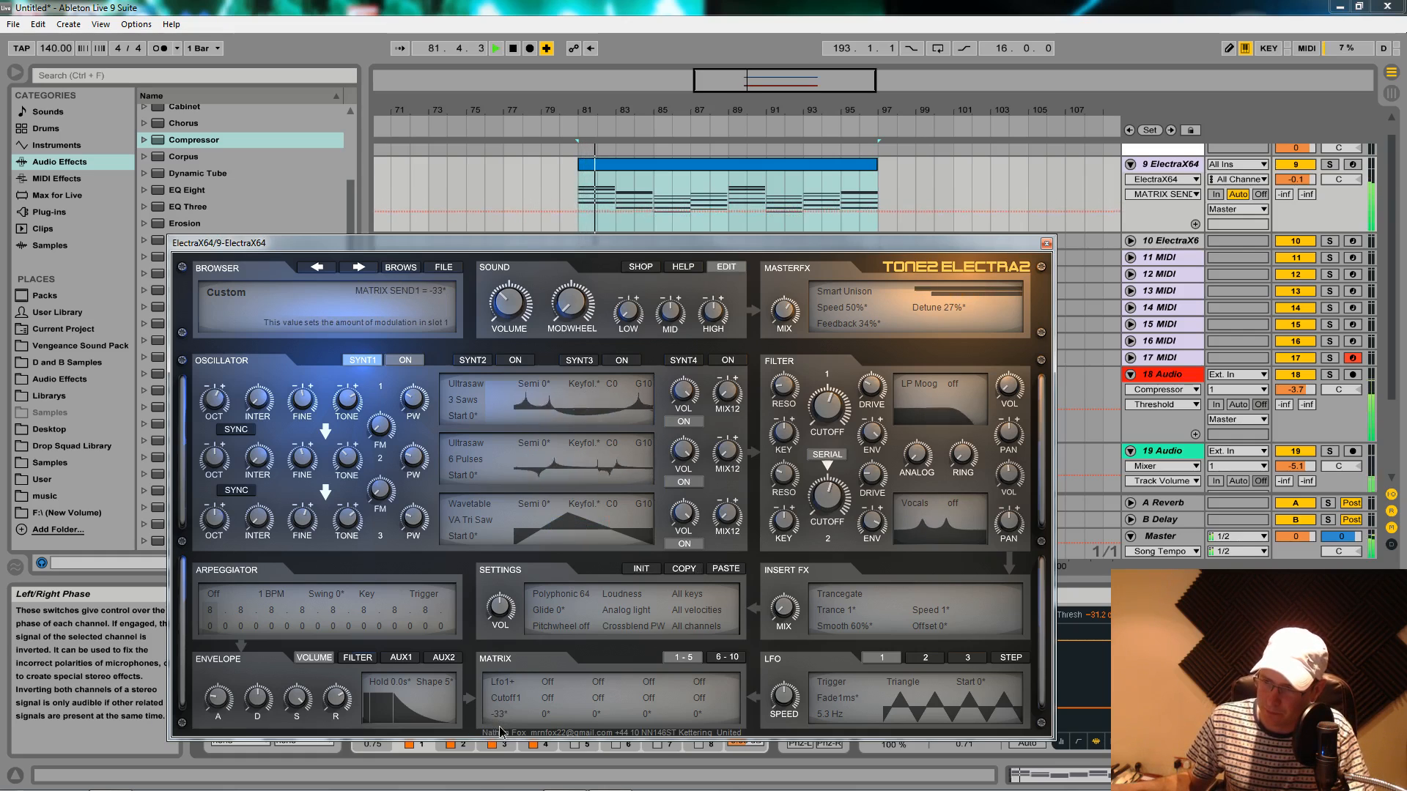
Set the LFO 1 waveform to Saw down and play the loop to hear it.
click(903, 683)
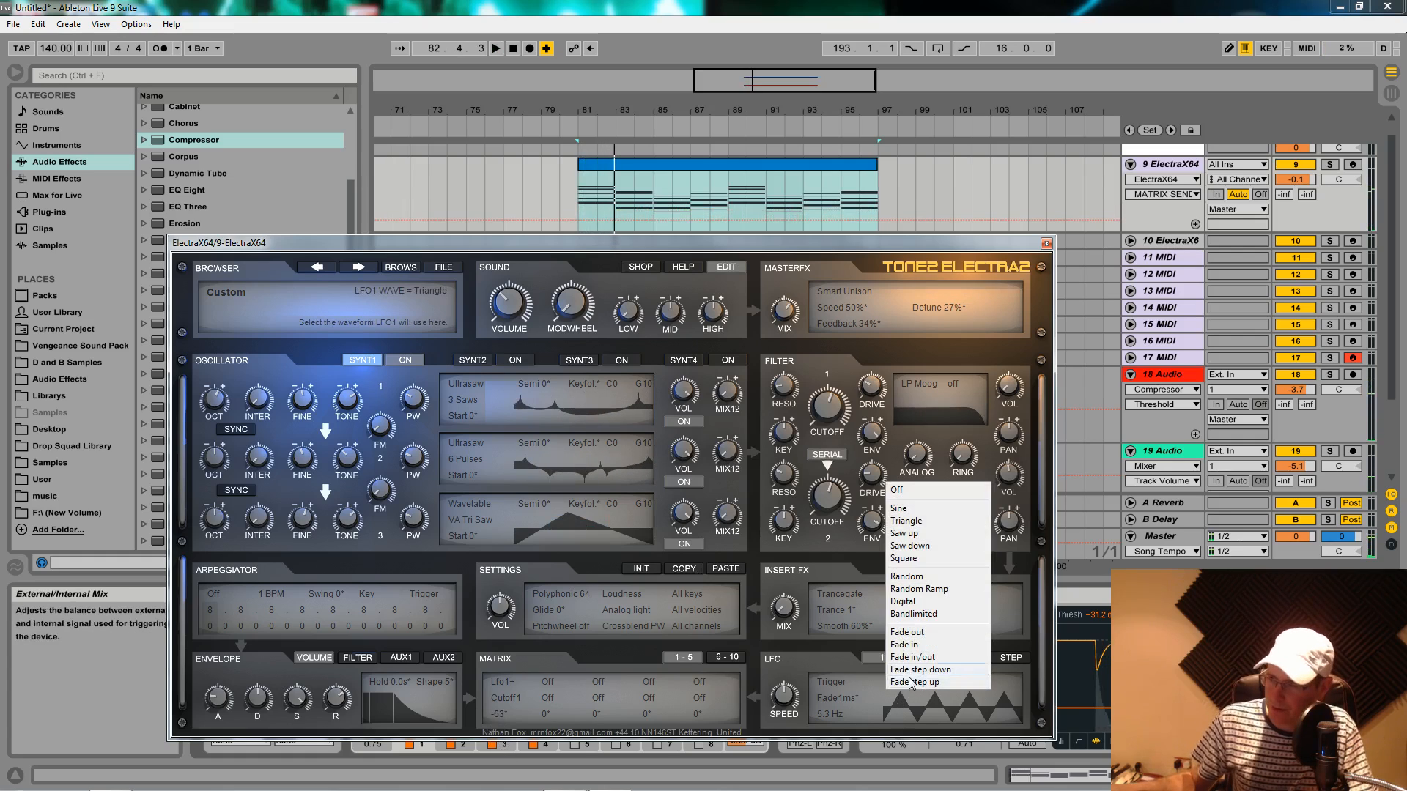
click(916, 545)
key(space)
click(843, 698)
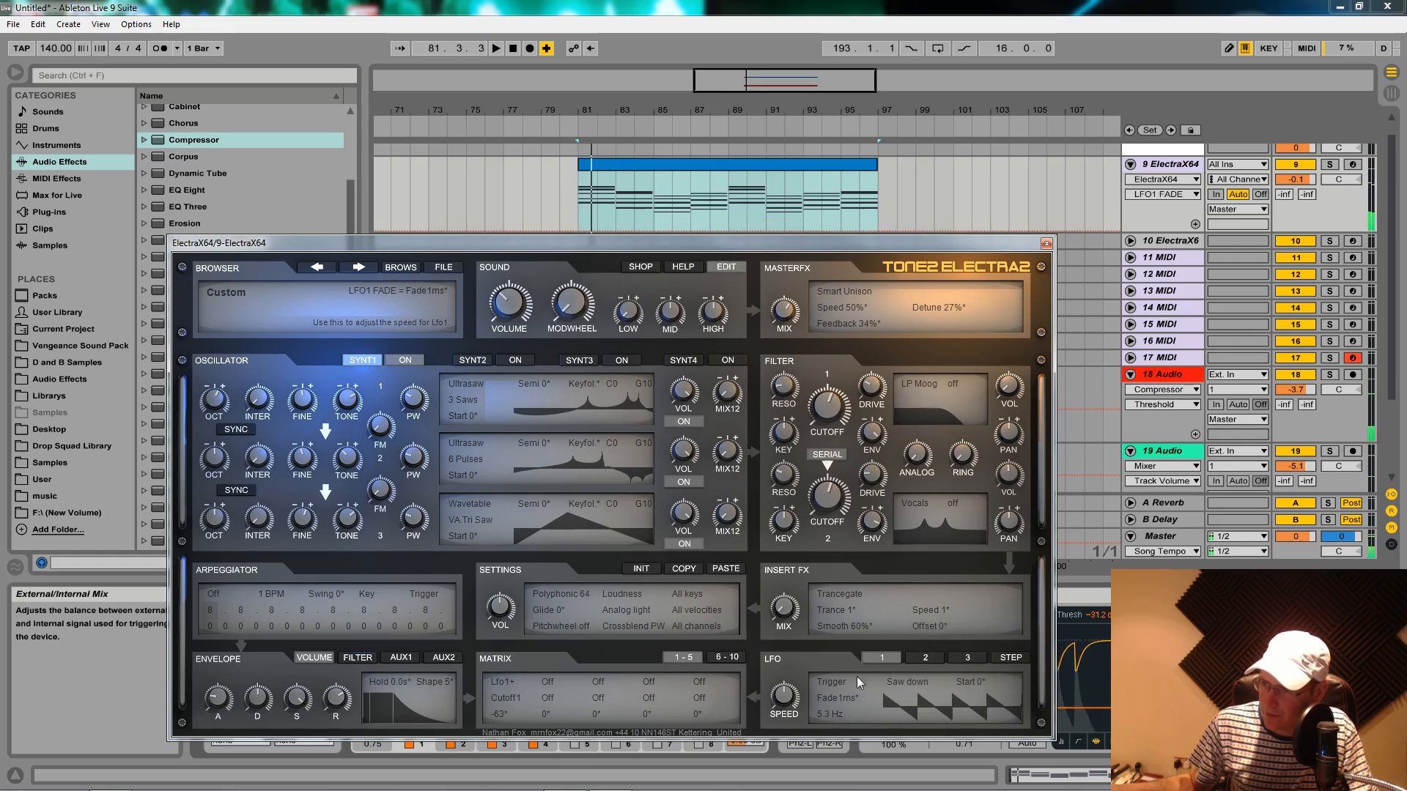
Set LFO 1 to a Saw up waveform in Song BPM mode at 4 BPM, with the Cutoff1 matrix amount at -71°.
click(903, 680)
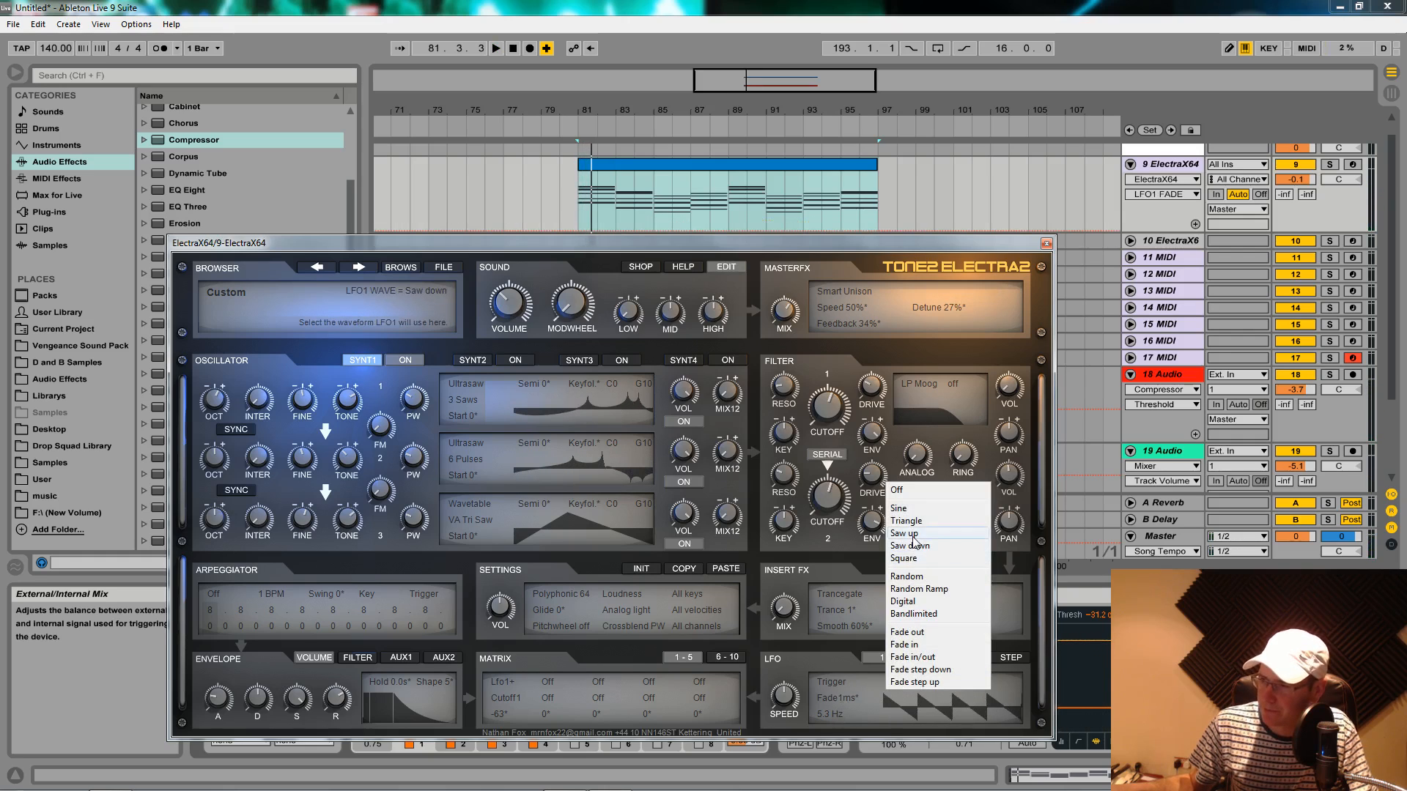
click(912, 534)
key(space)
click(787, 696)
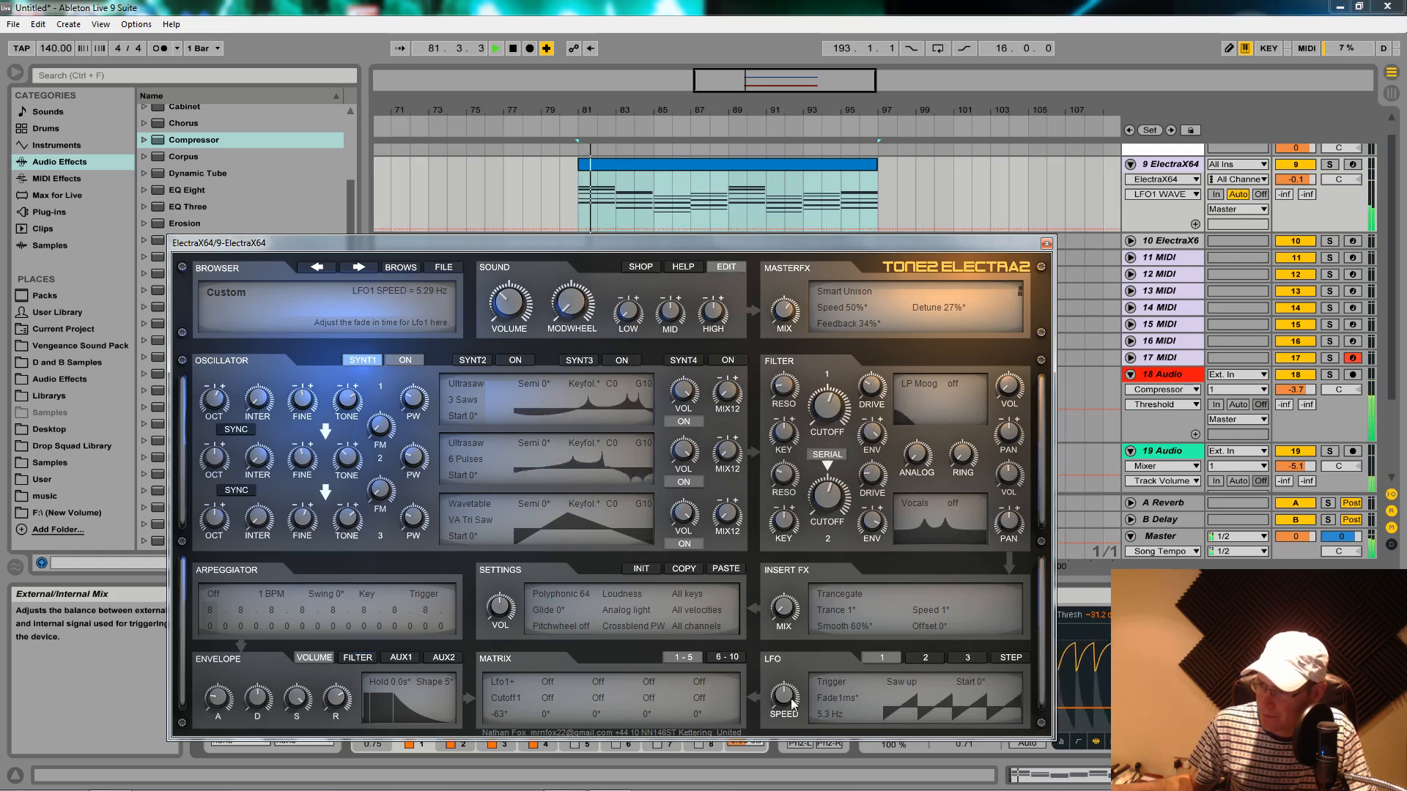
click(835, 683)
click(839, 609)
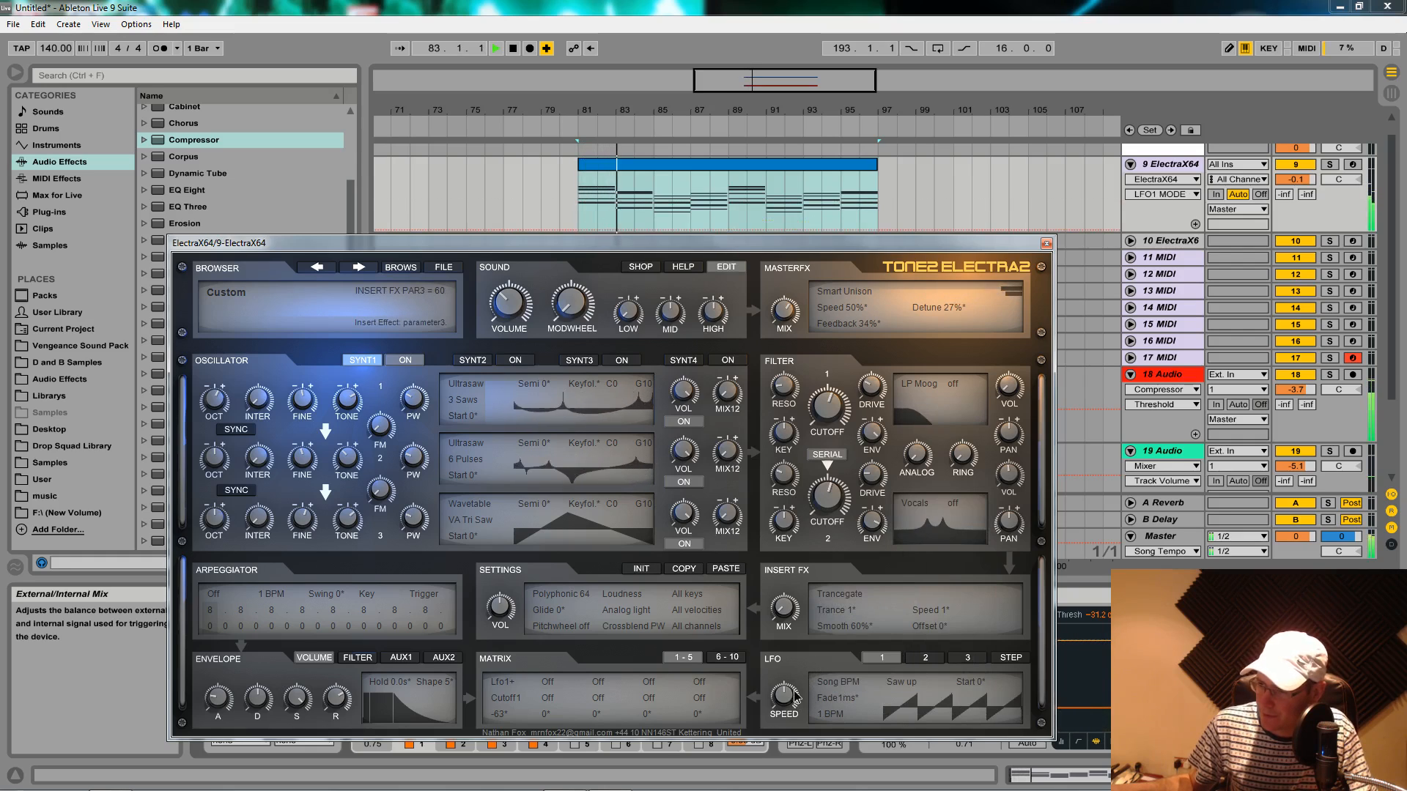
mouse_move(795, 694)
mouse_down()
mouse_move(786, 670)
mouse_move(789, 709)
mouse_move(789, 696)
mouse_up()
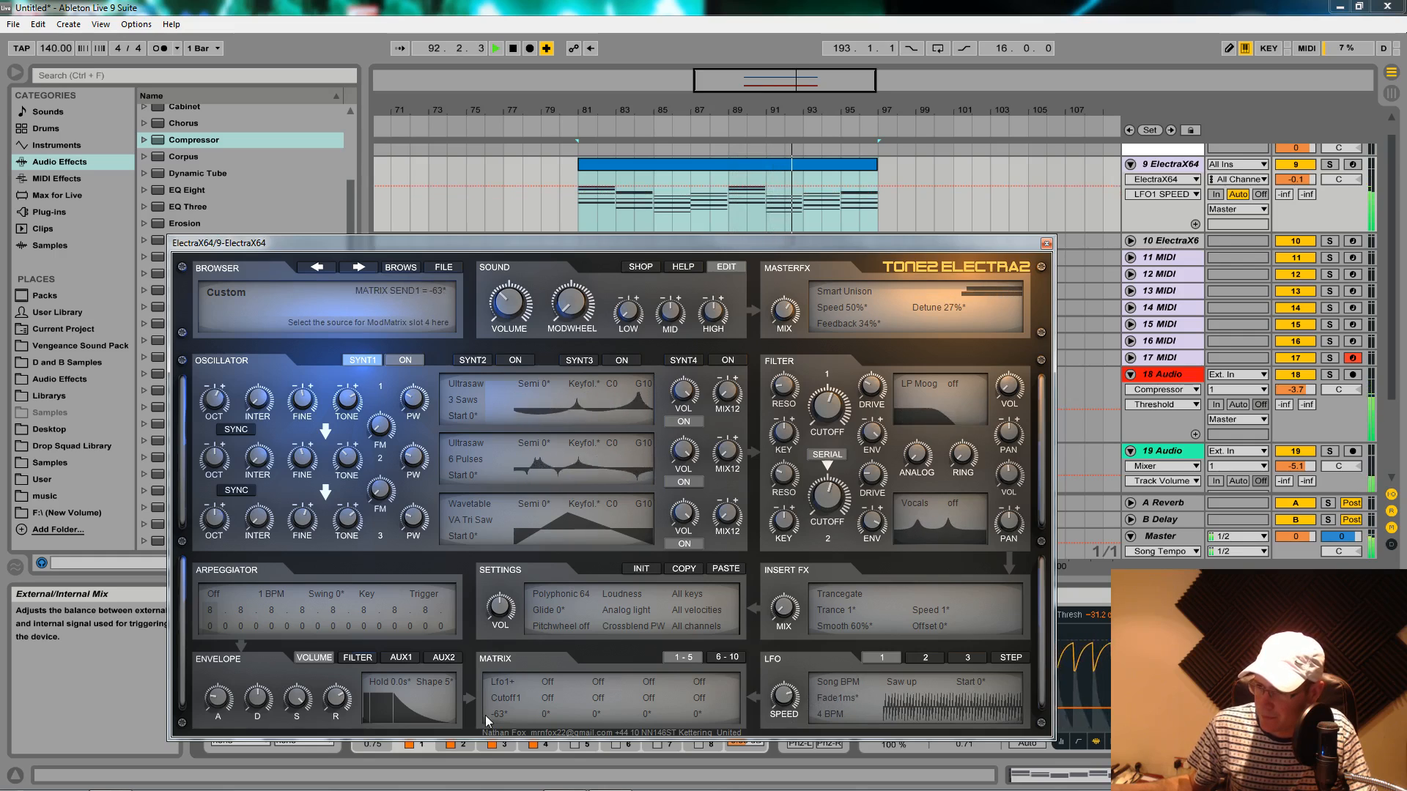
drag(495, 720, 503, 731)
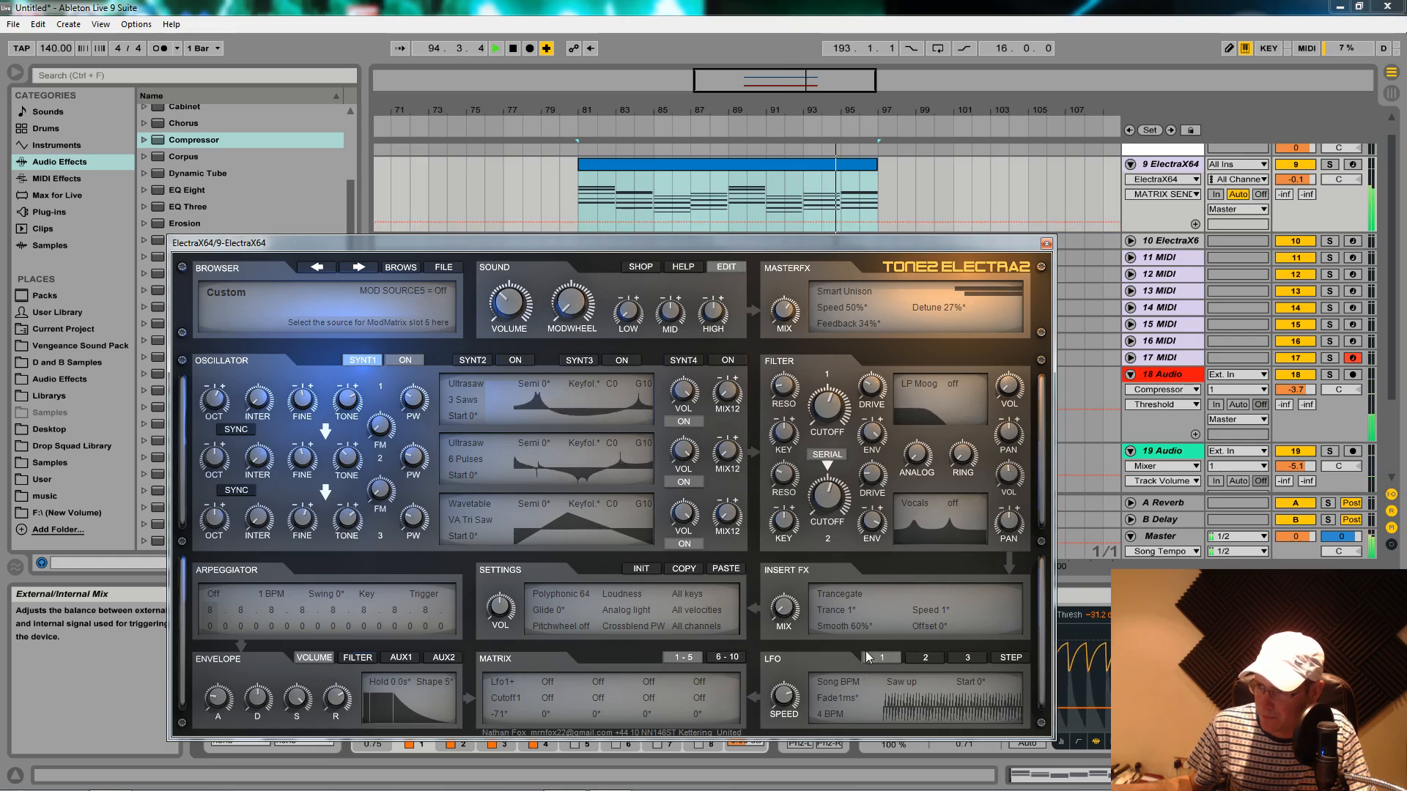
click(783, 697)
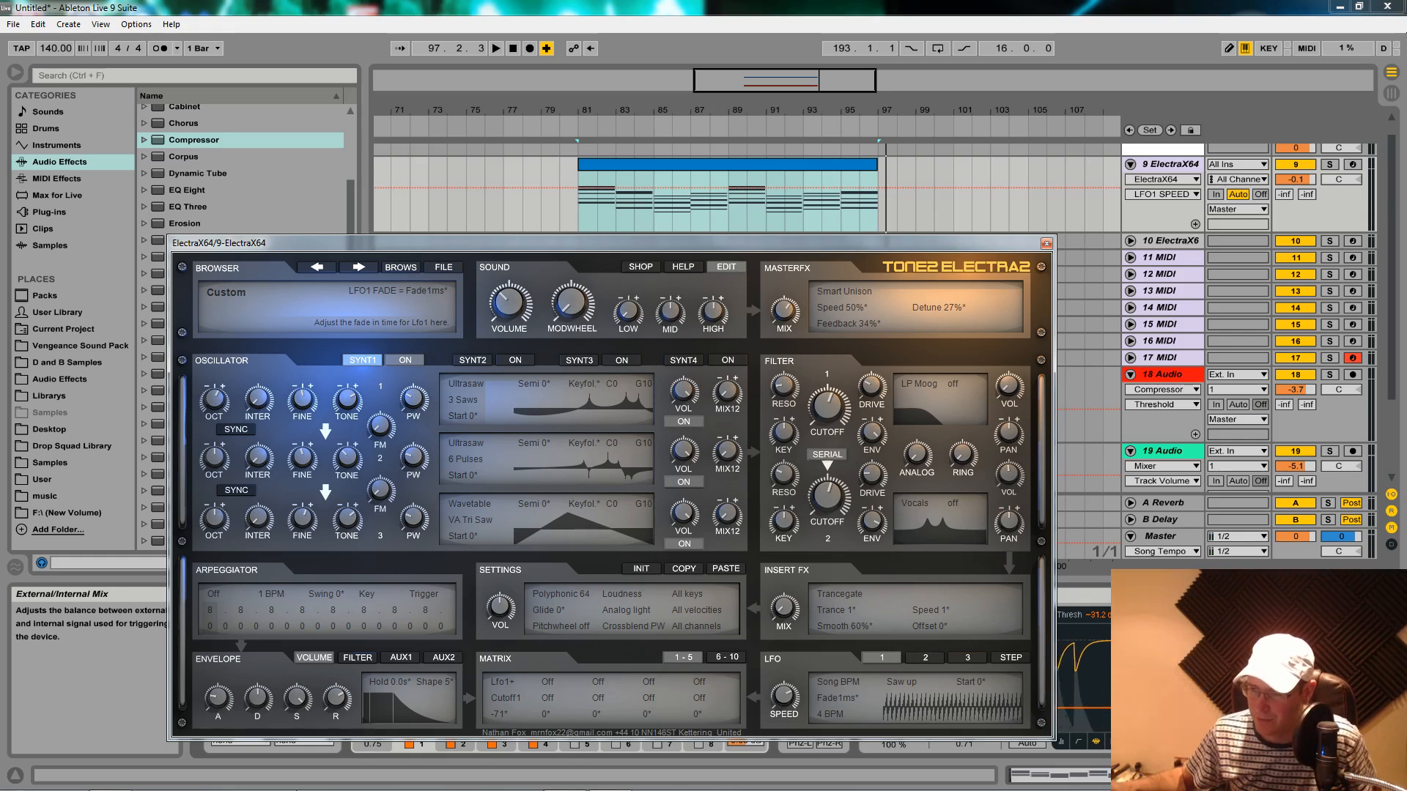
Route Lfo1+ to Volume in the second matrix slot with an amount of -96° and play the loop.
click(548, 687)
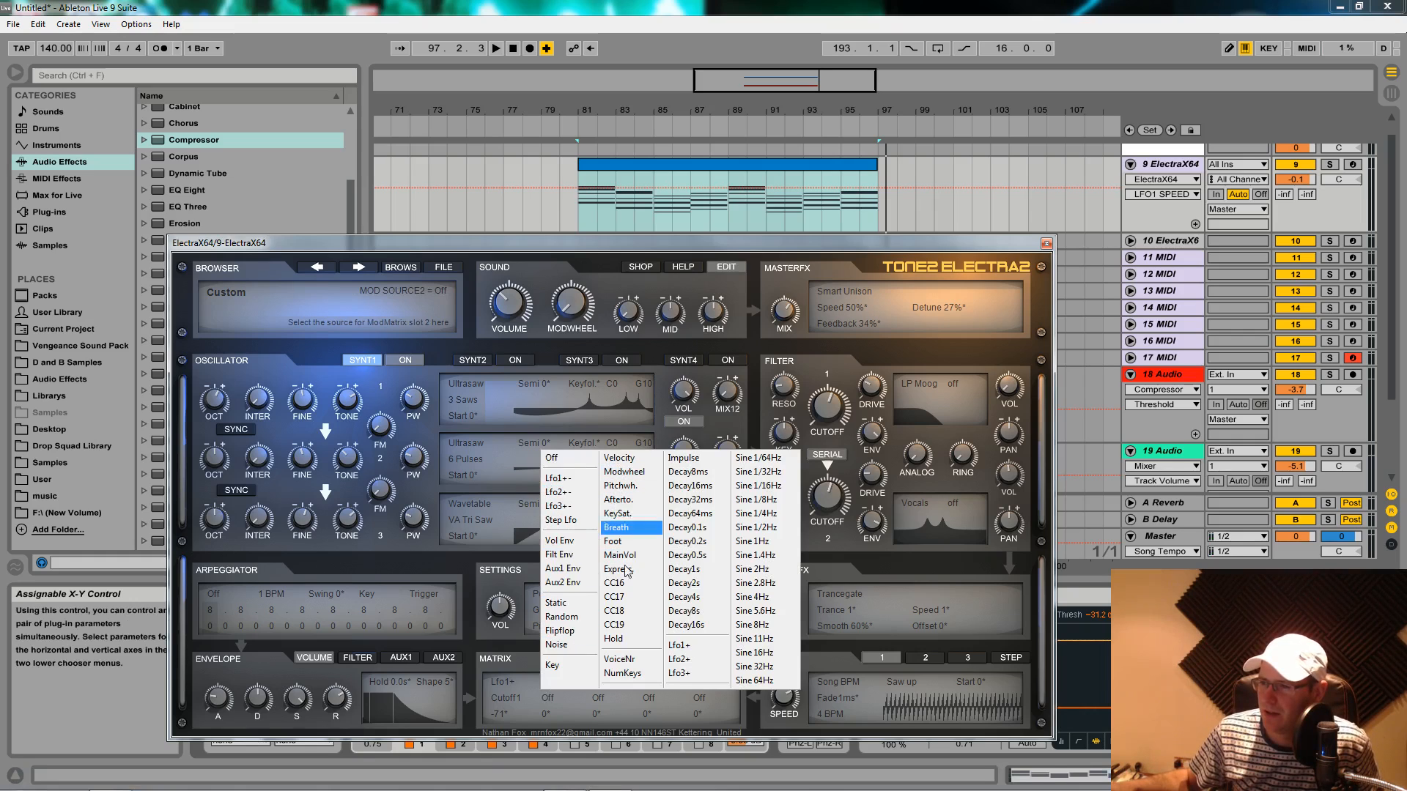
click(701, 663)
click(548, 700)
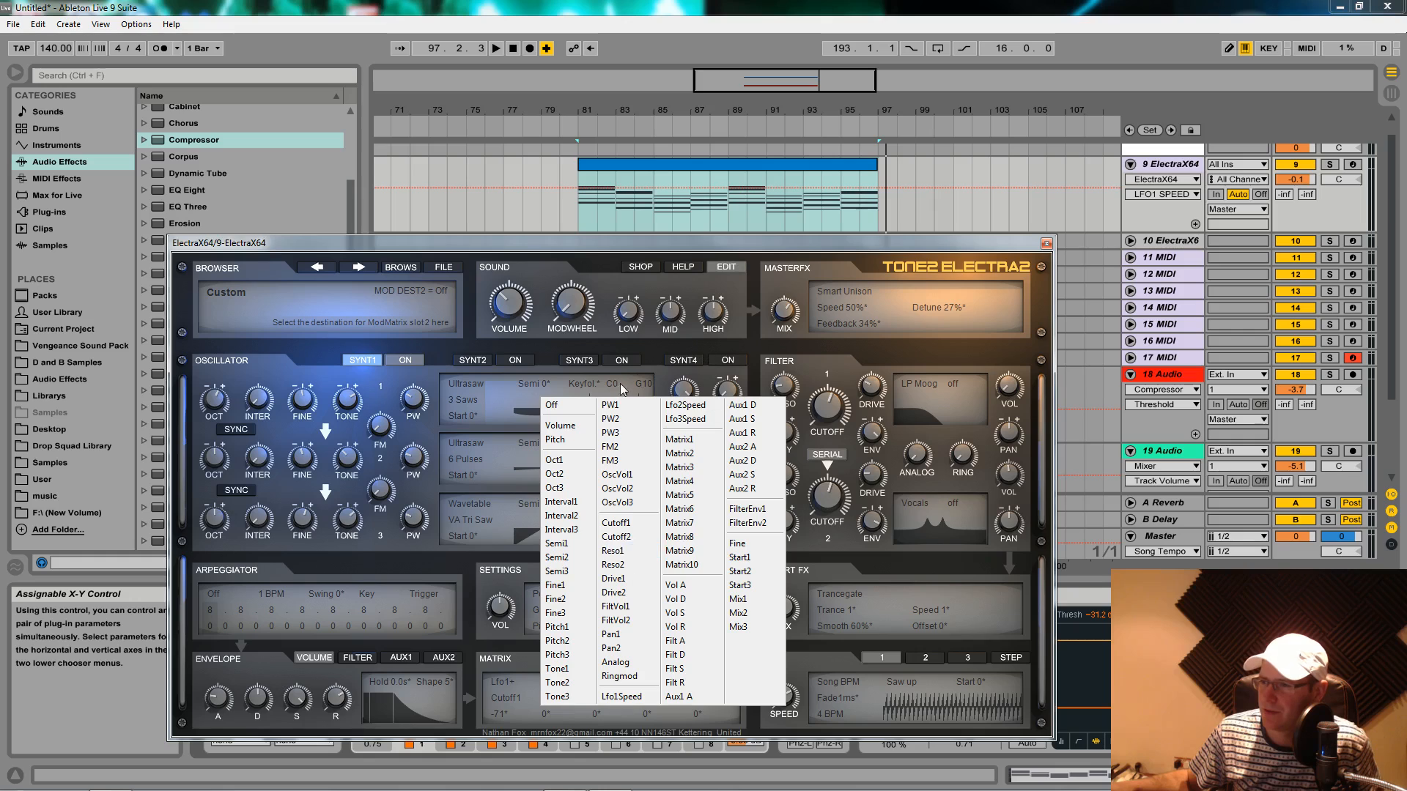
click(561, 426)
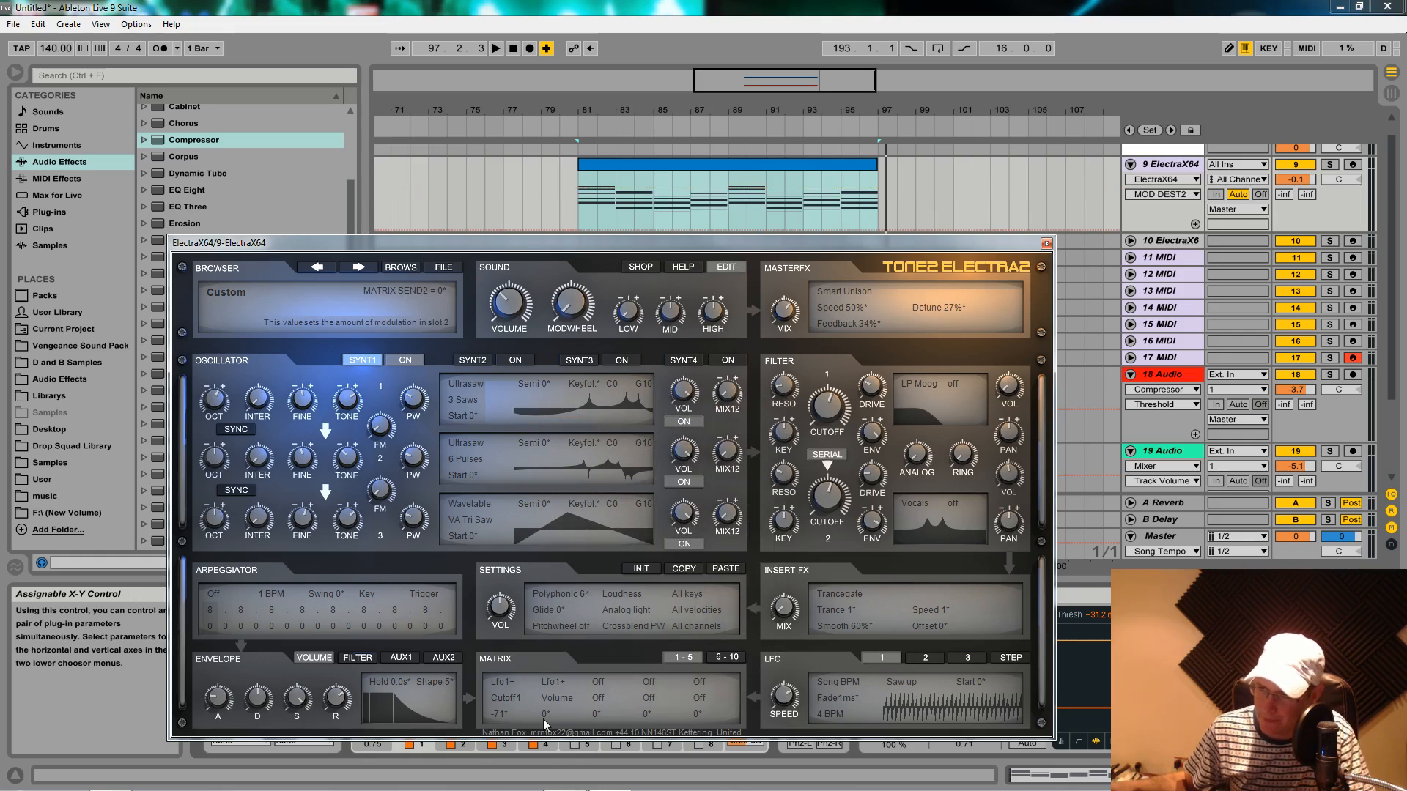
key(space)
drag(542, 719, 543, 790)
Set the LFO 1 speed to 3 BPM and the matrix amounts to -27° for Cutoff1 and -22° for Volume.
click(785, 705)
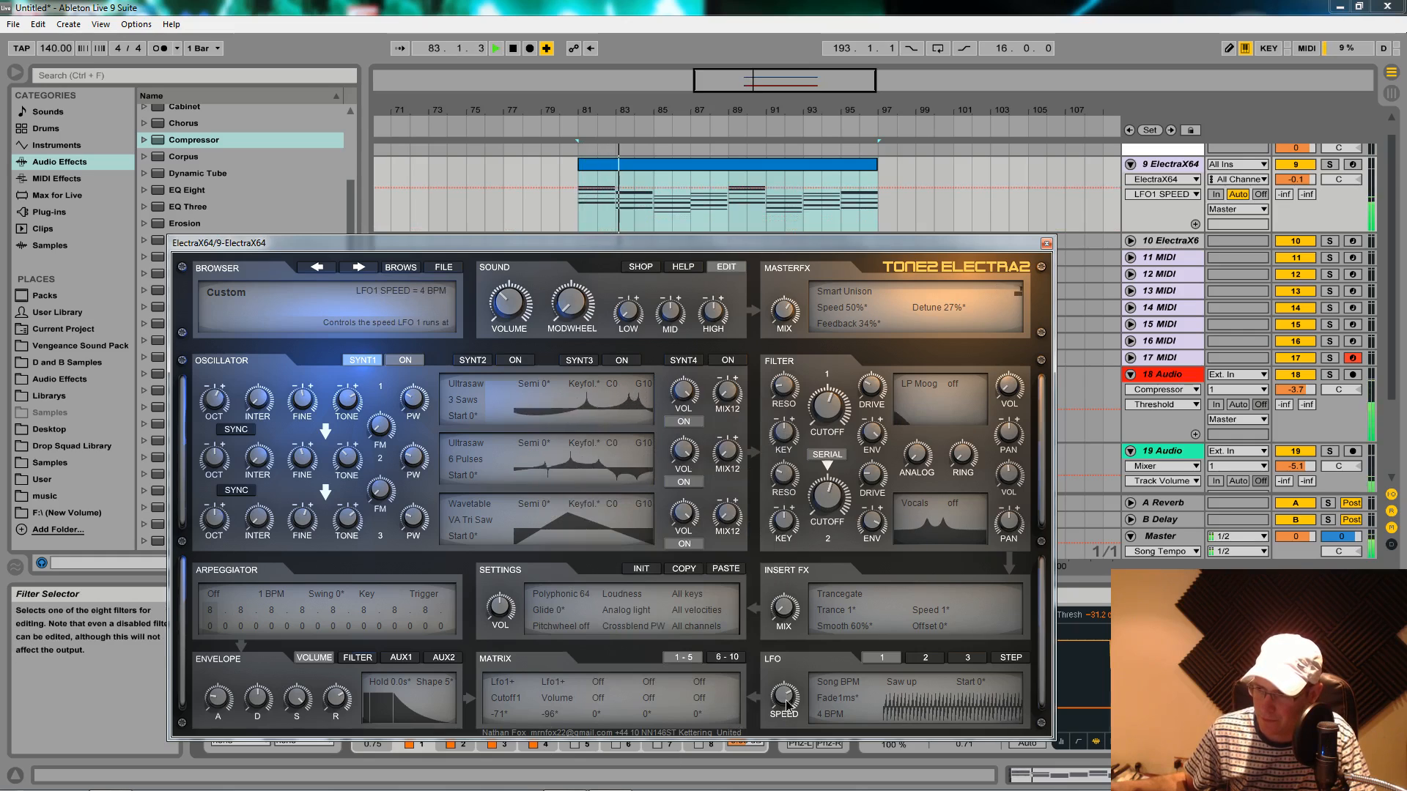
drag(787, 706, 787, 714)
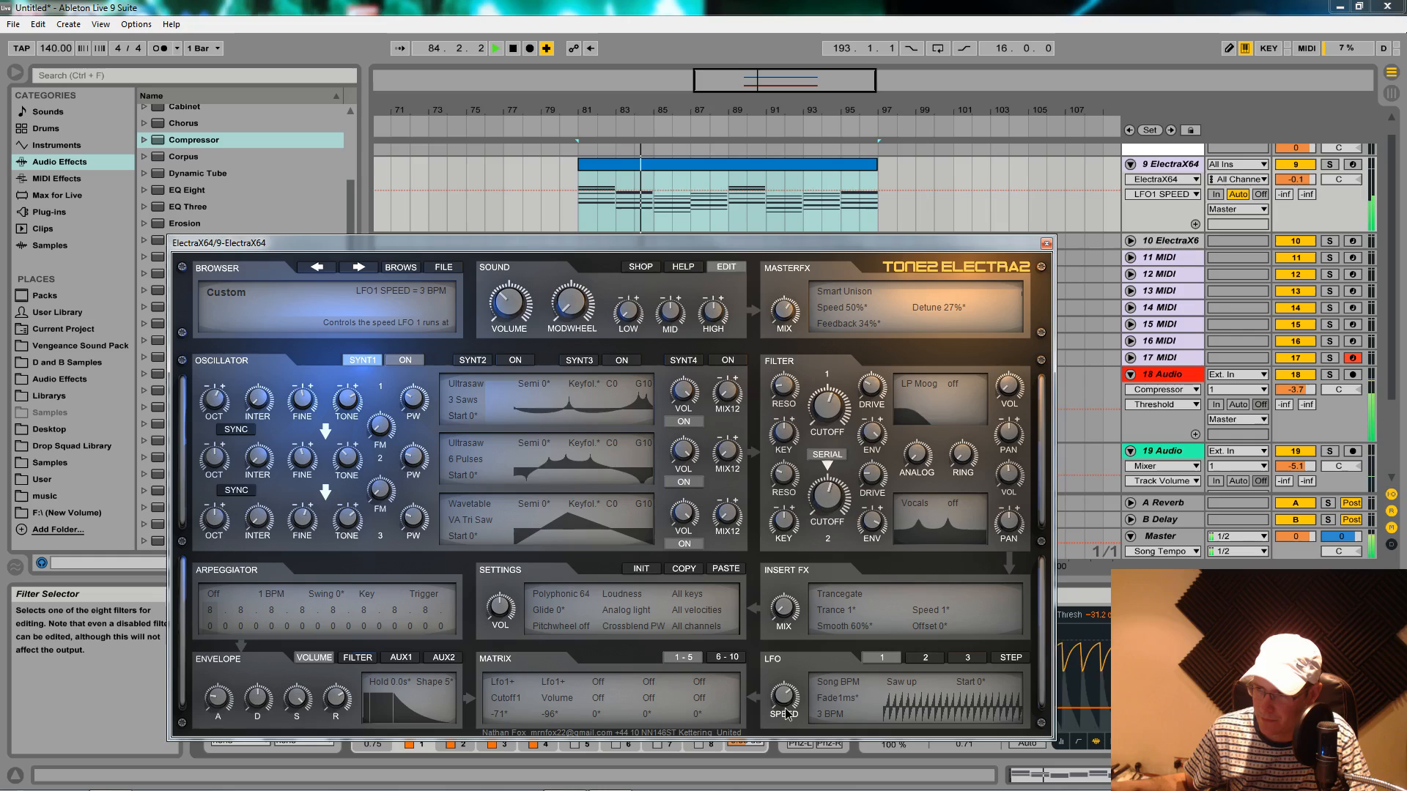
drag(543, 719, 510, 687)
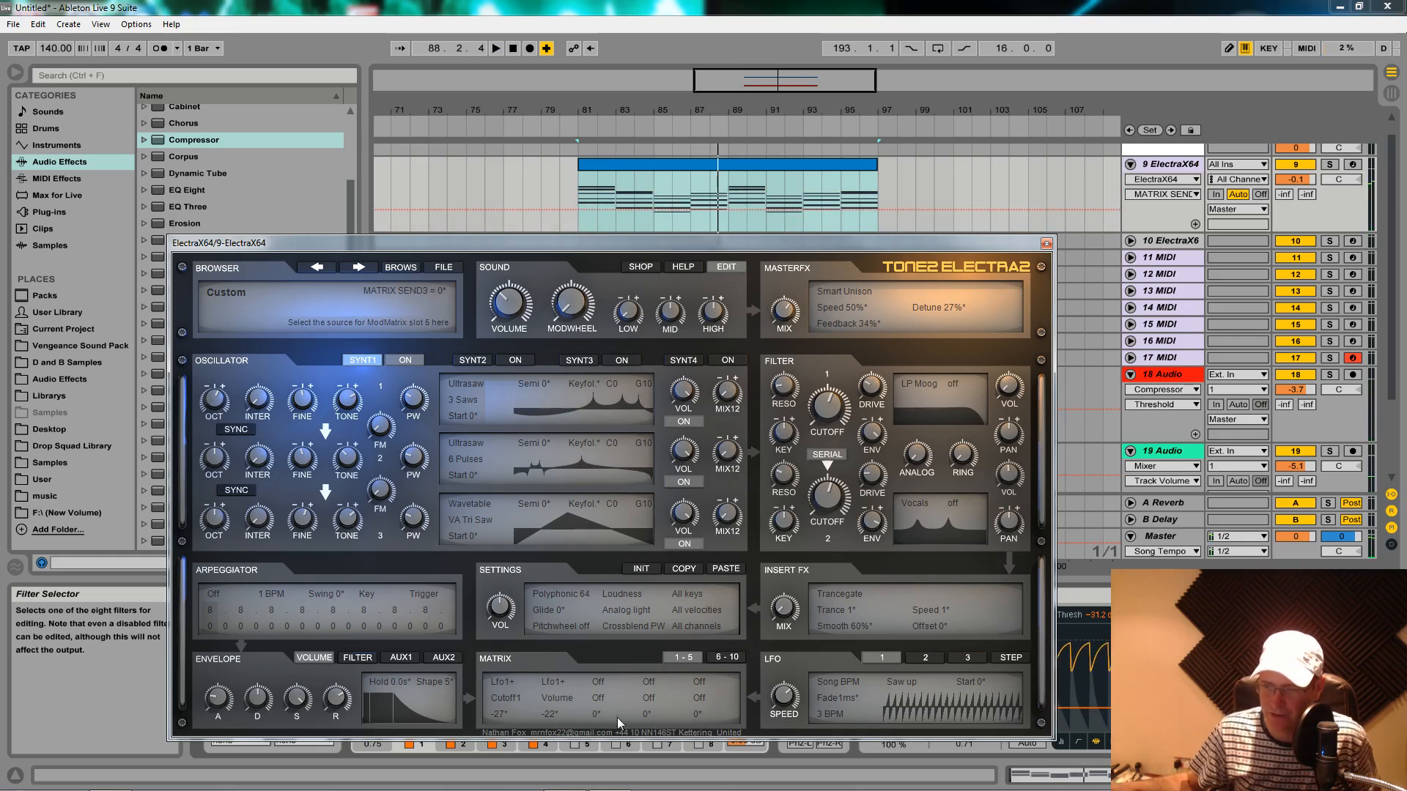
Switch the modulation sources of the first two matrix slots to Off.
click(548, 681)
click(557, 458)
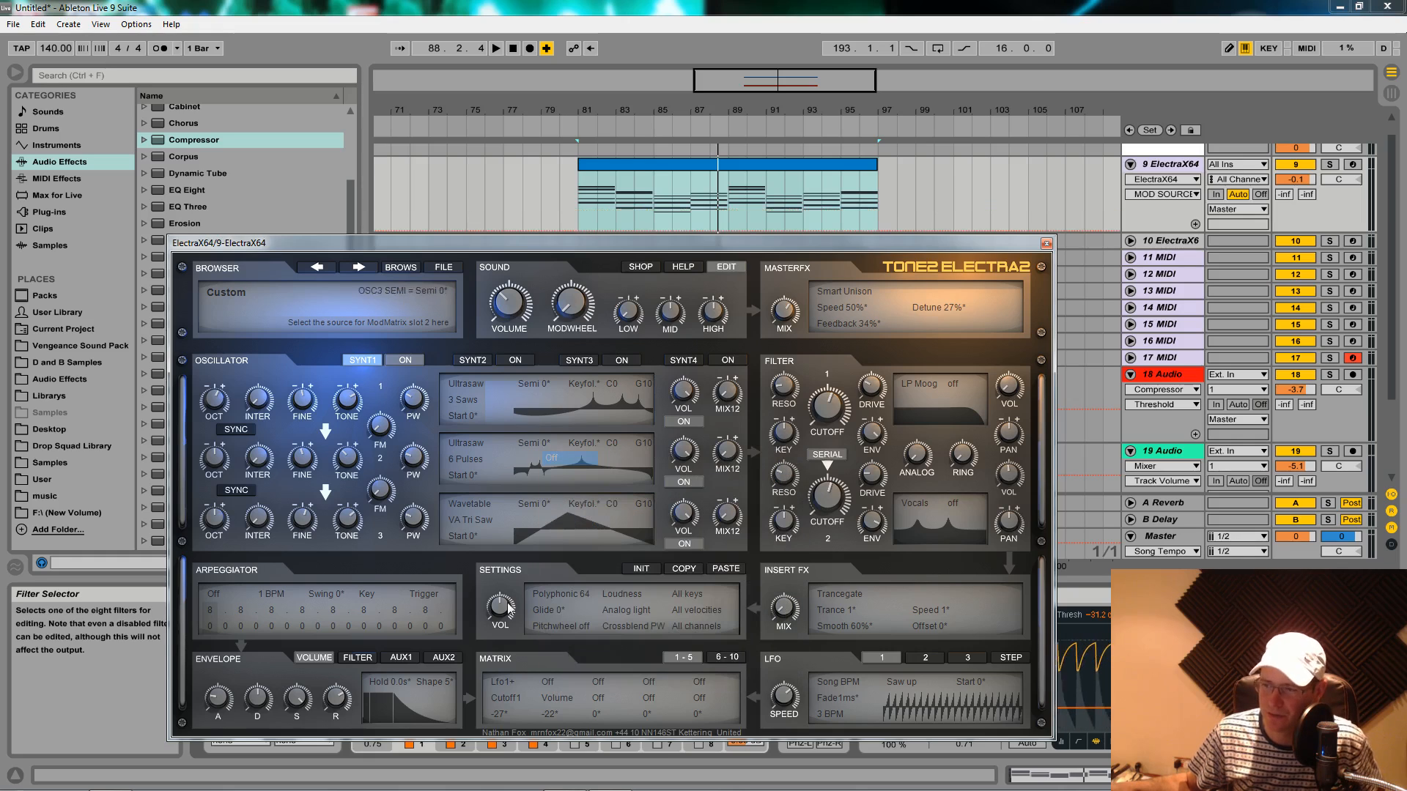
click(508, 685)
click(539, 469)
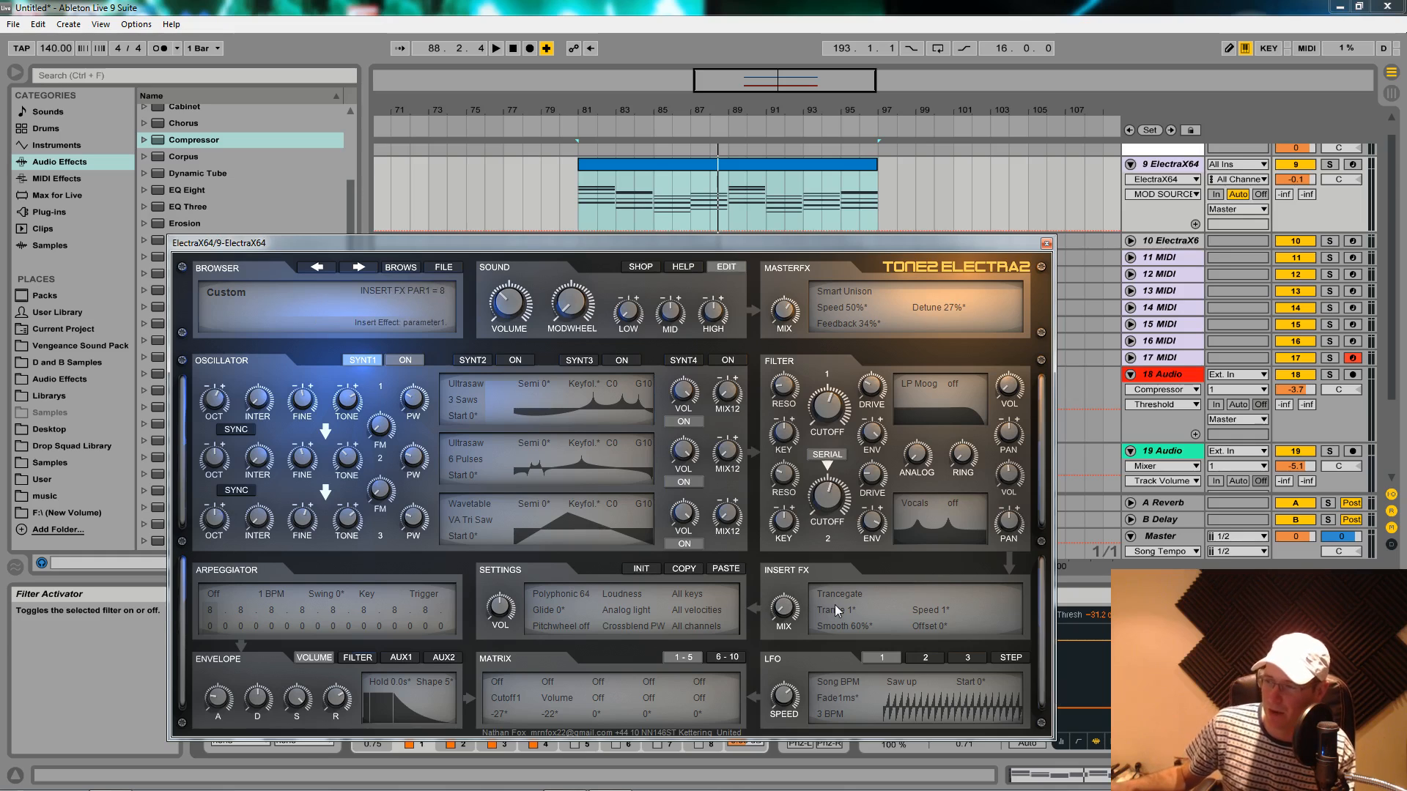
Raise the Trancegate Insert FX mix to 100 and play the loop.
key(space)
key(space)
drag(785, 610, 810, 436)
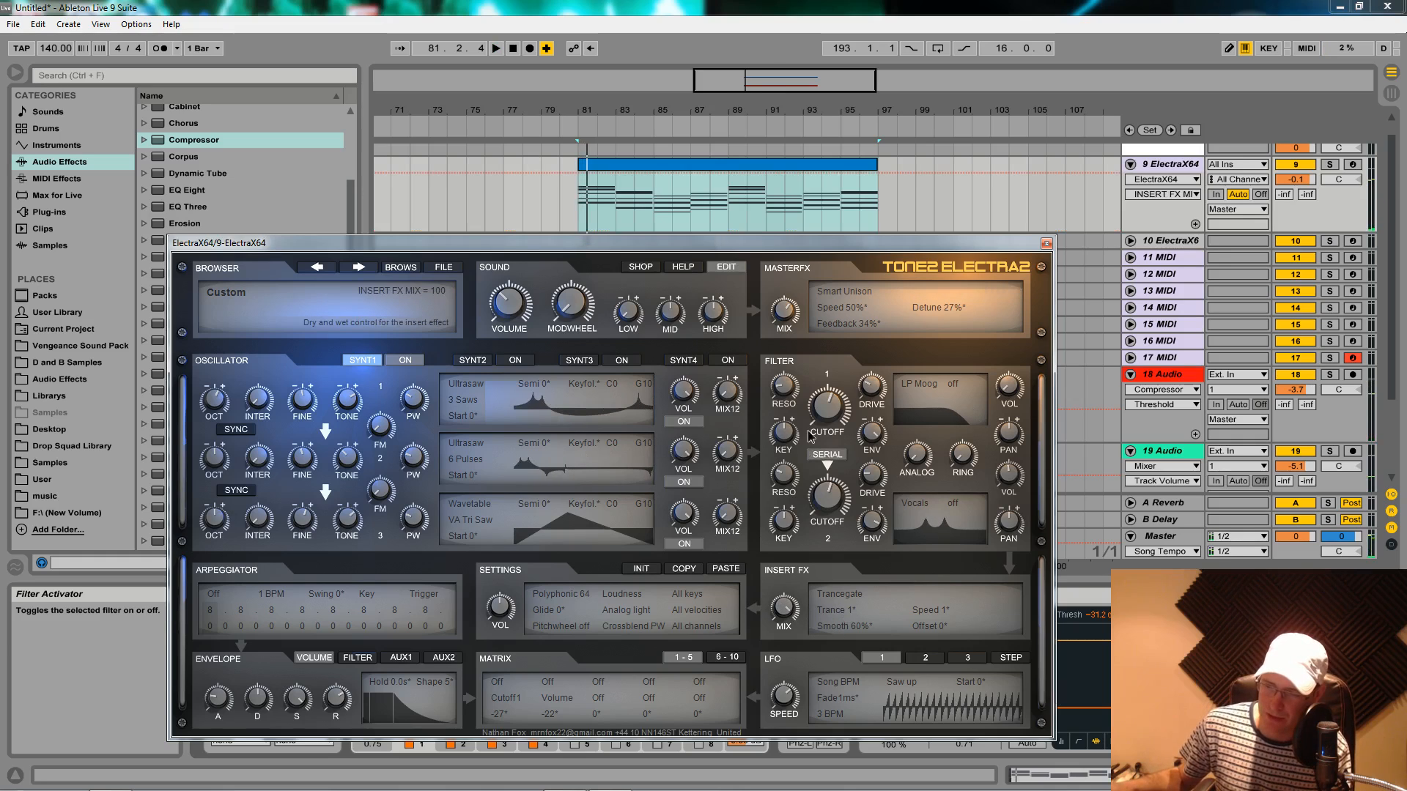
key(space)
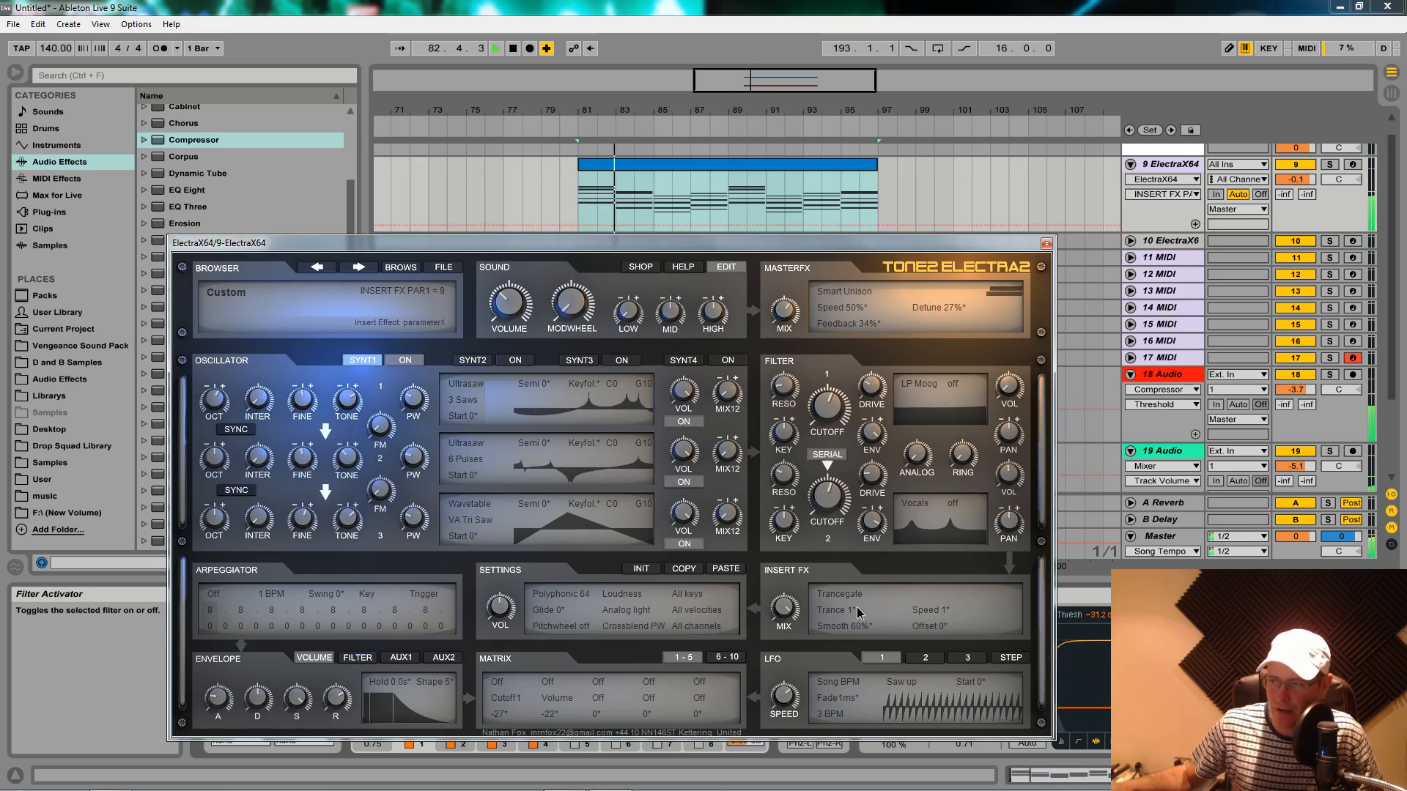
Audition other Trancegate patterns during playback, stepping through Trance 2 and Metal to La cucaracha.
drag(856, 610, 855, 605)
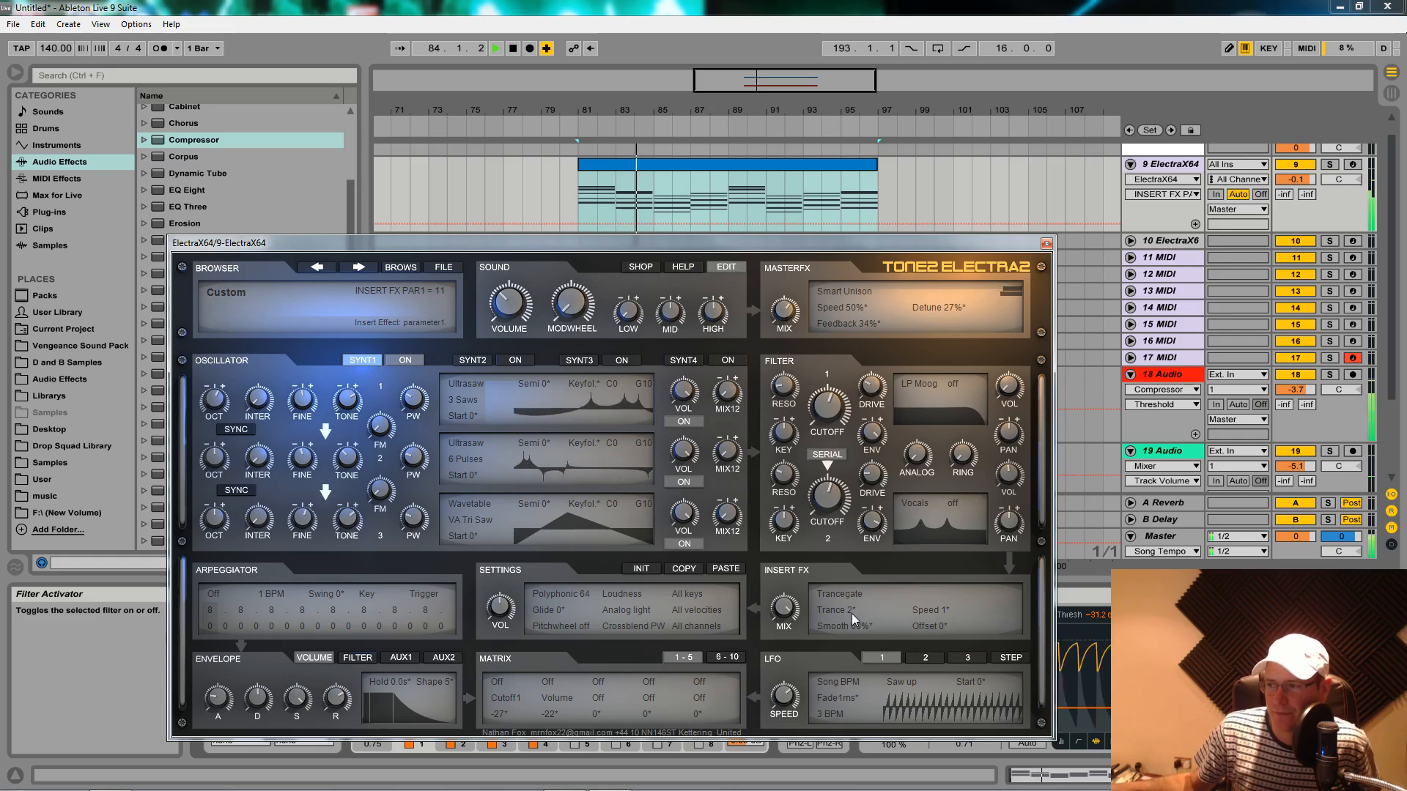
drag(851, 608, 853, 603)
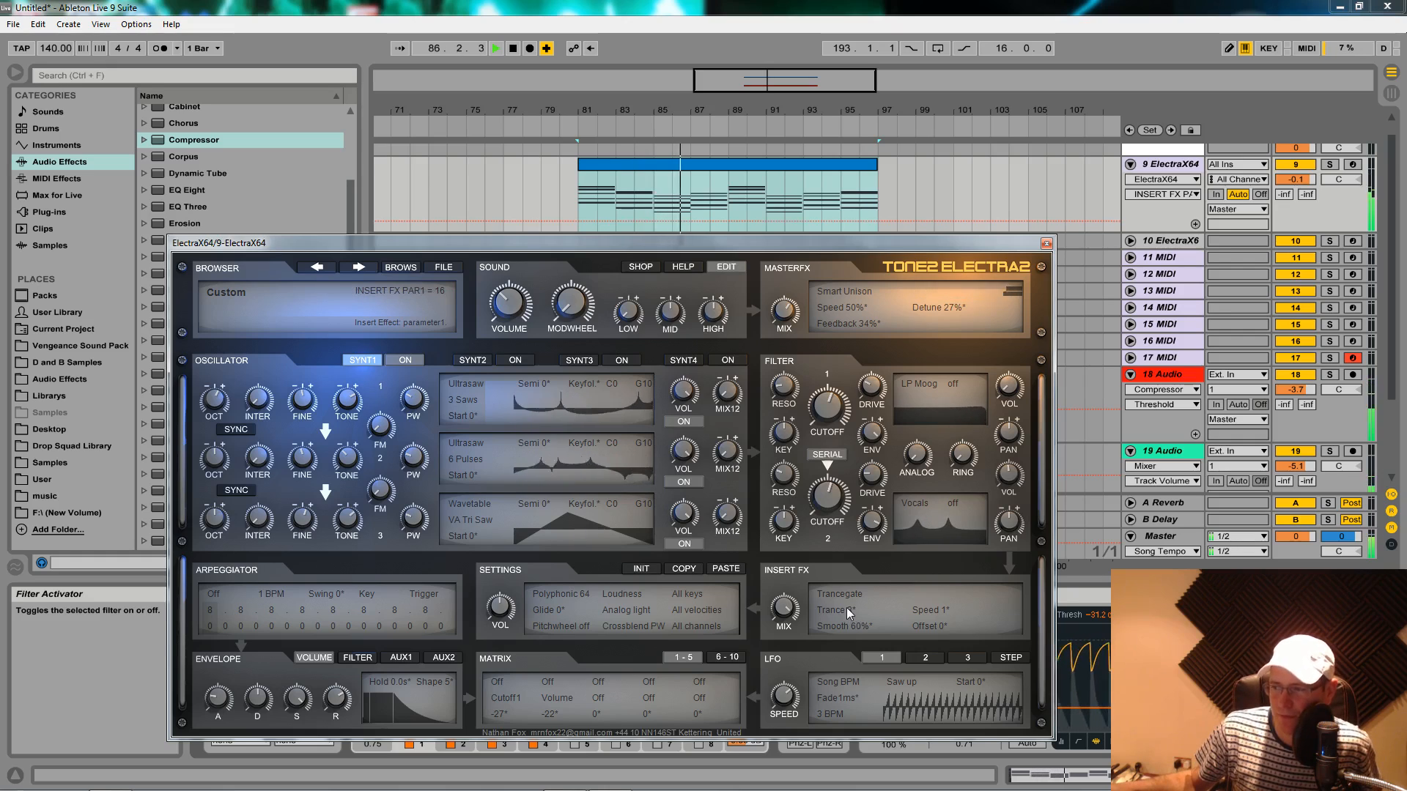
drag(846, 608, 851, 601)
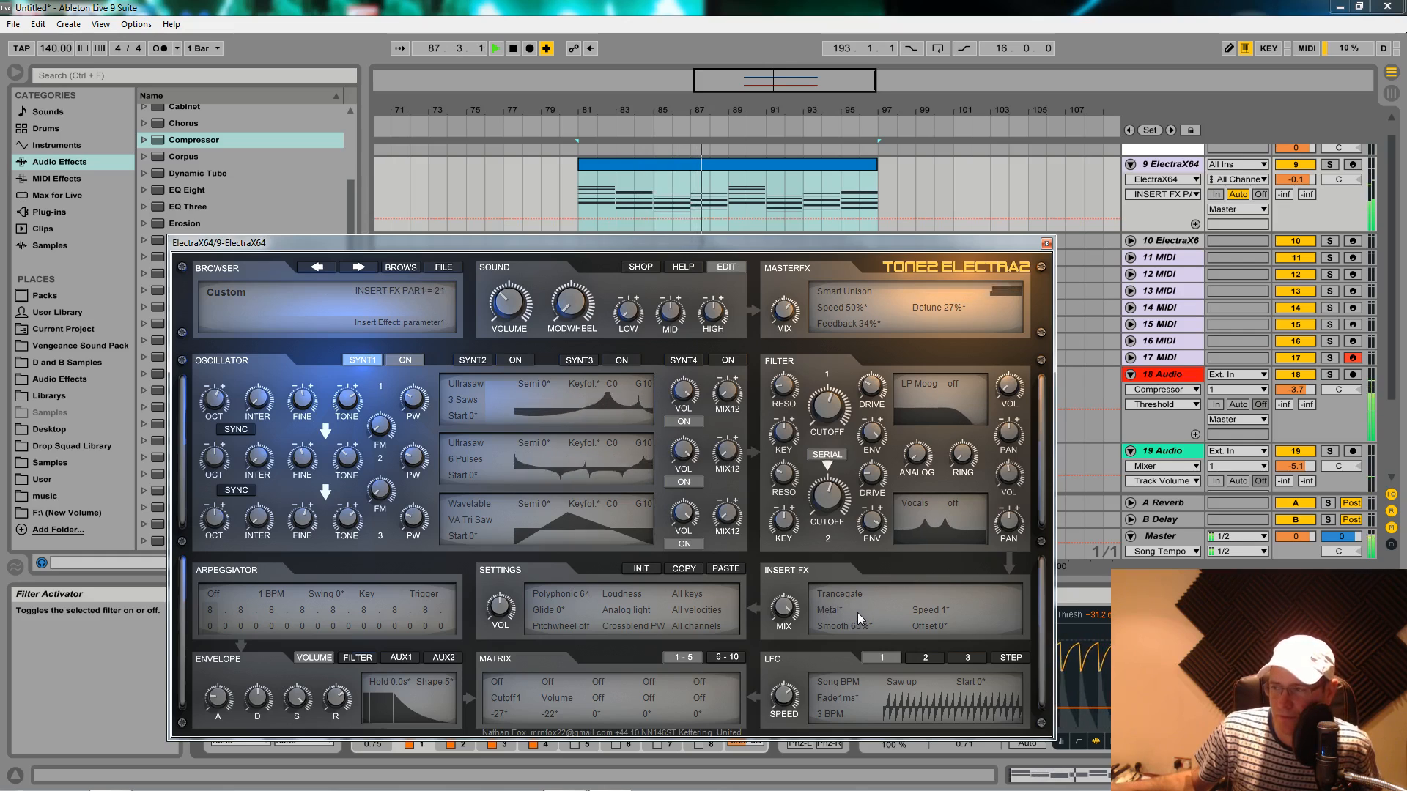
drag(845, 599, 857, 609)
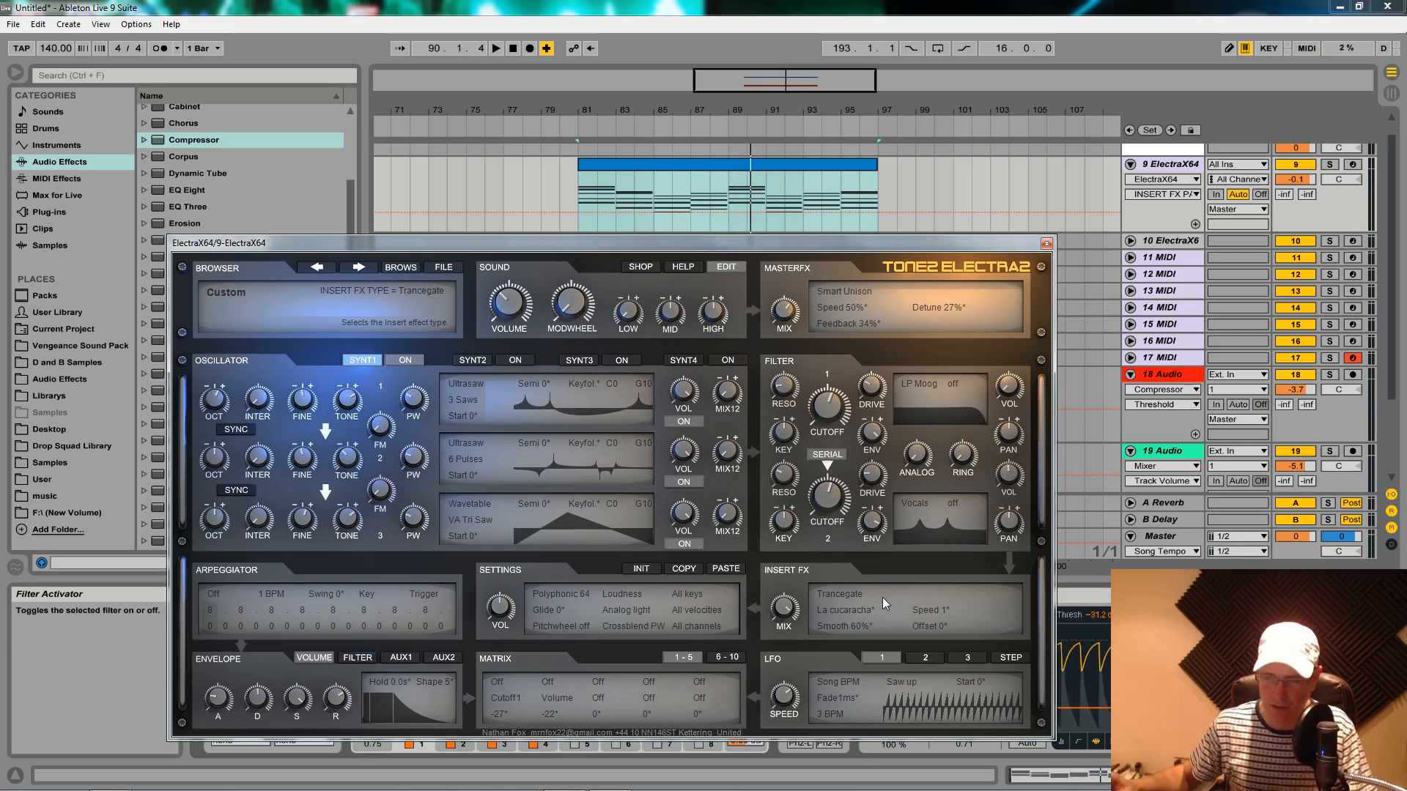
Play the loop, audition the 2 Step 1 and Echo gate patterns, and return the Trancegate pattern to Trance 1.
key(space)
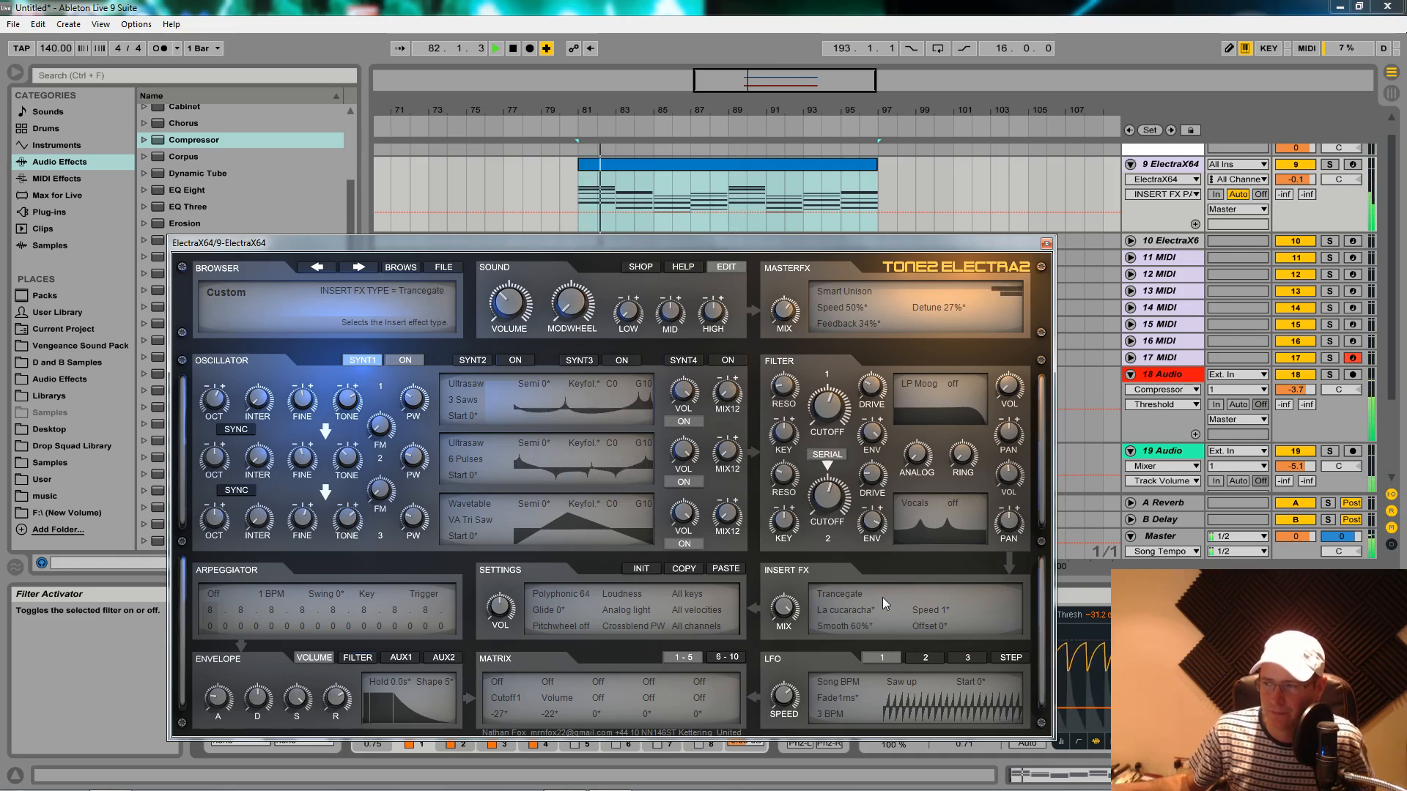
scroll(872, 611, up, 5)
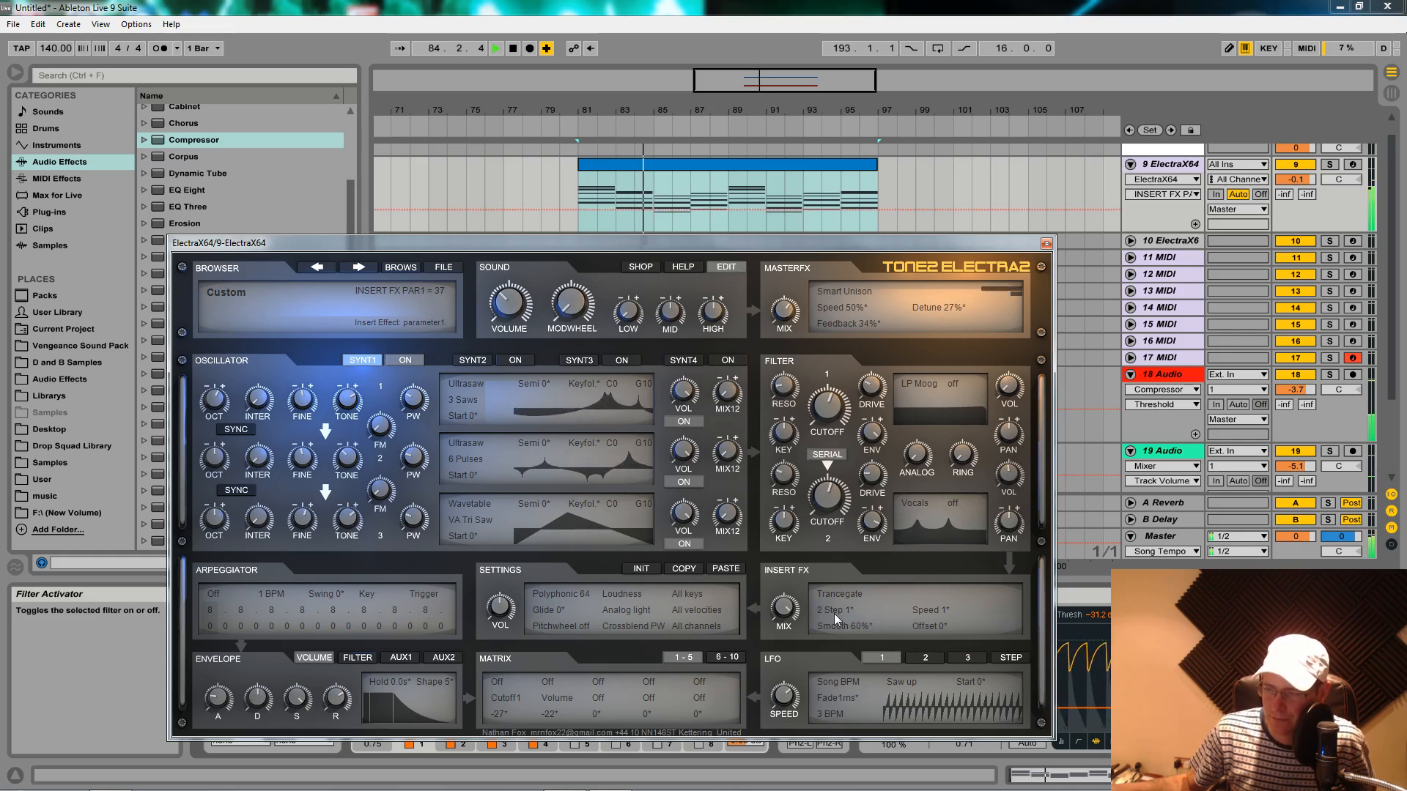
scroll(863, 605, up, 3)
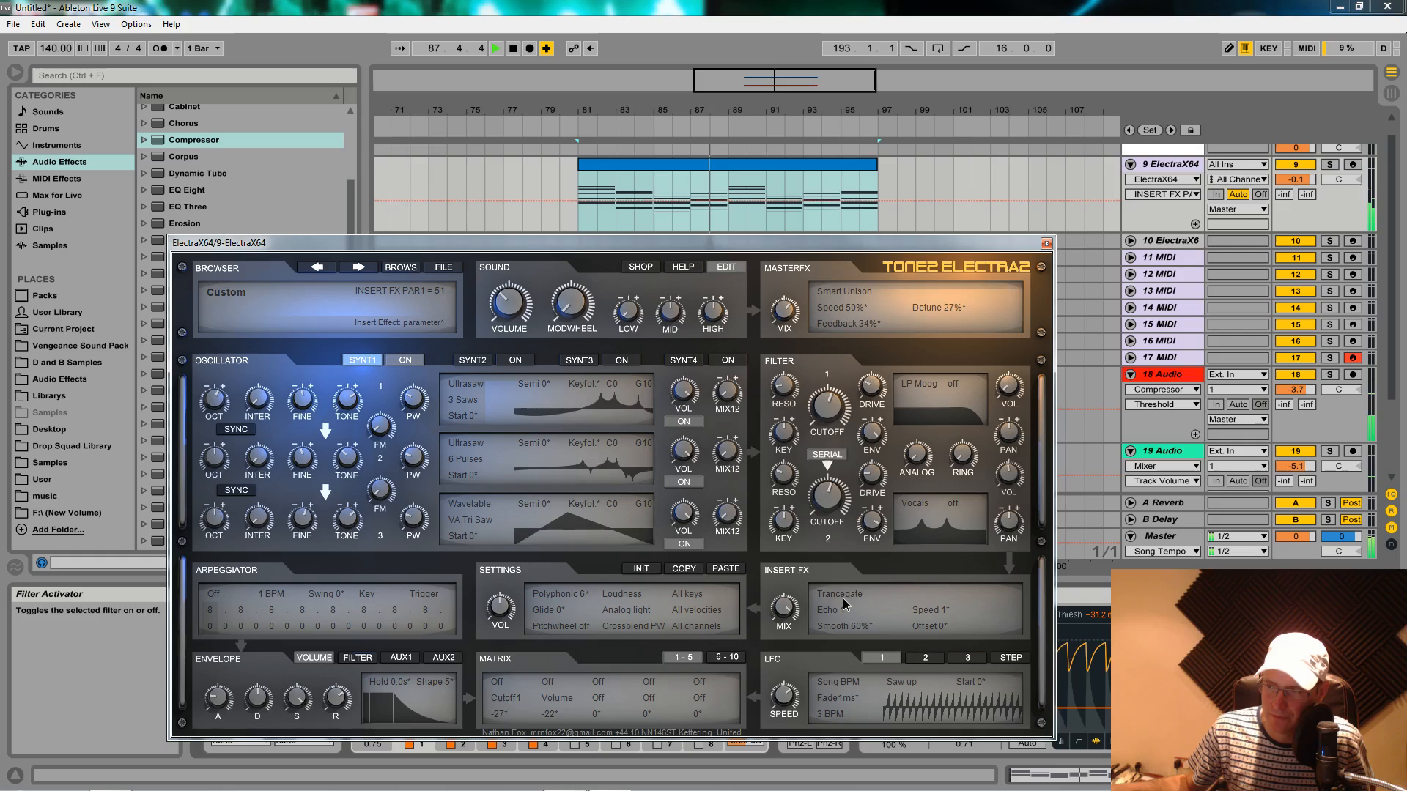
scroll(842, 605, up, 2)
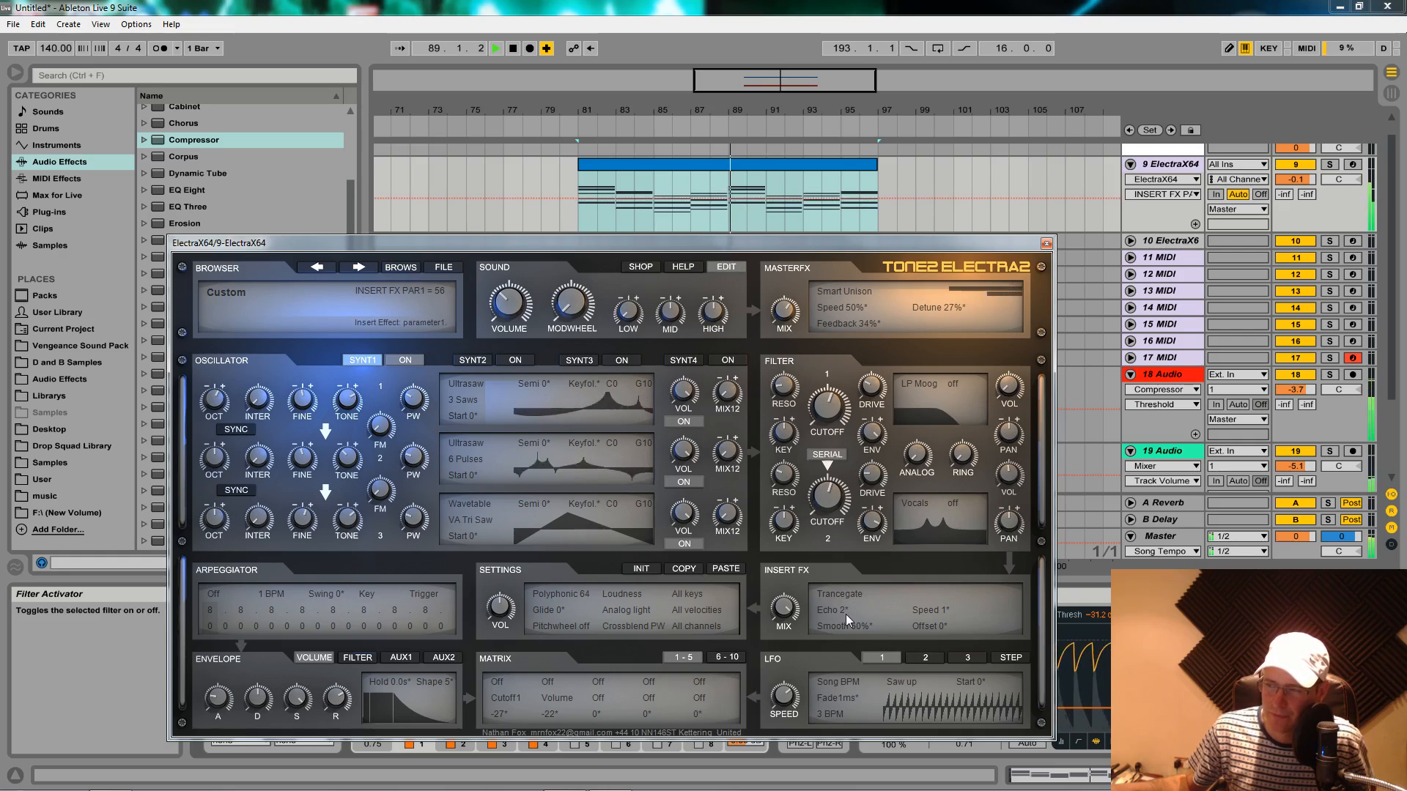
scroll(846, 613, up, 3)
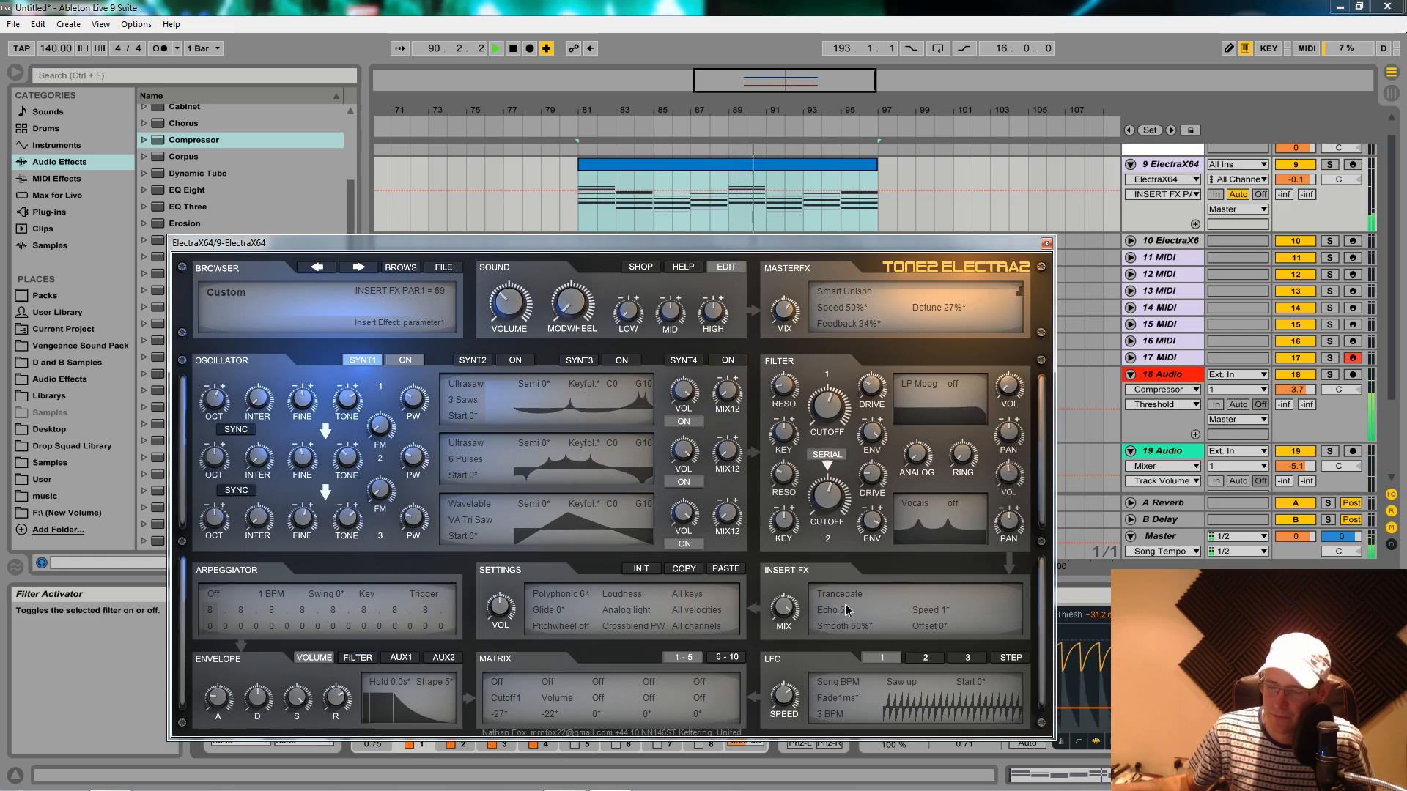
drag(845, 610, 842, 685)
drag(844, 614, 846, 625)
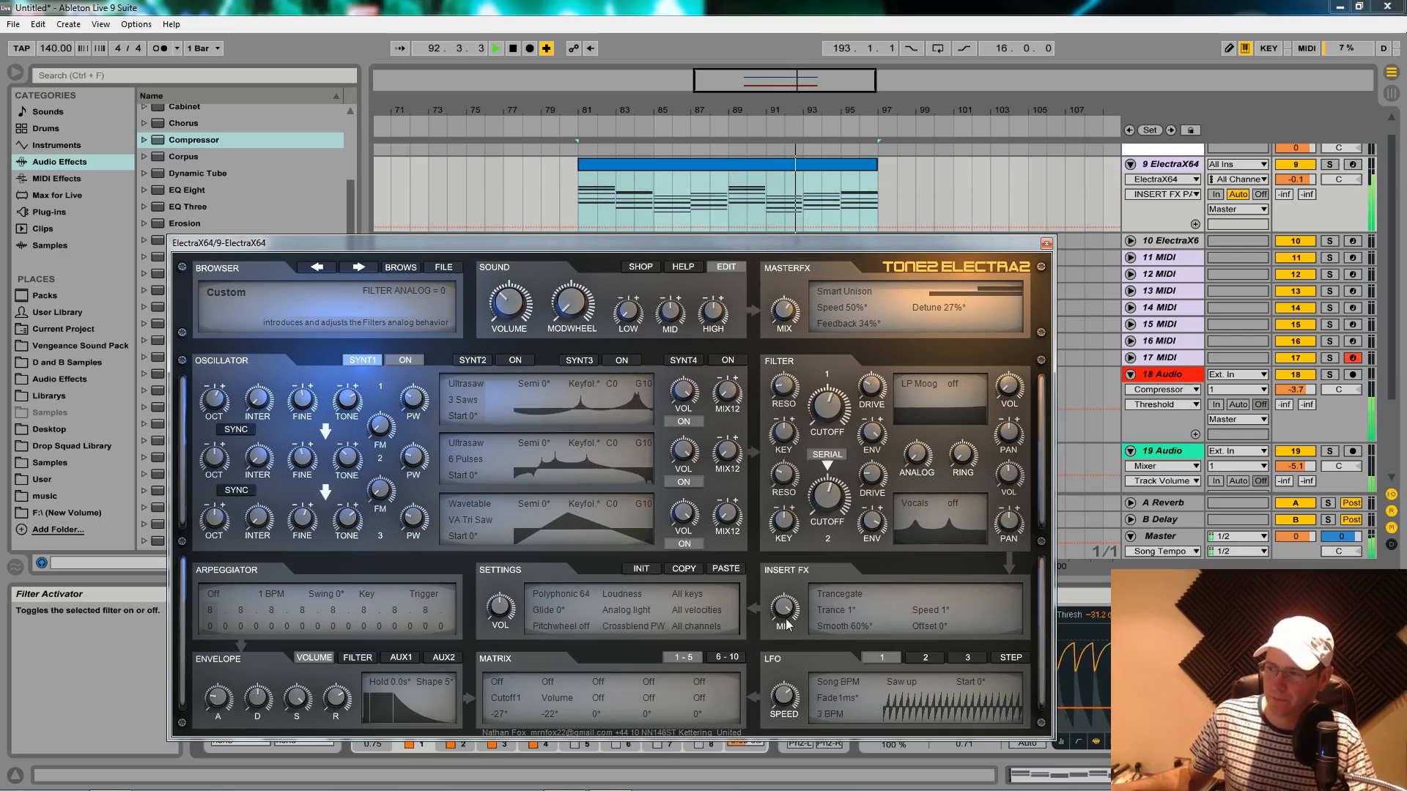
Try filter 2 on Bypass while sweeping both filter cutoffs during playback, and set its type back to Vocals.
mouse_move(829, 404)
mouse_down()
mouse_move(839, 487)
mouse_move(838, 411)
mouse_up()
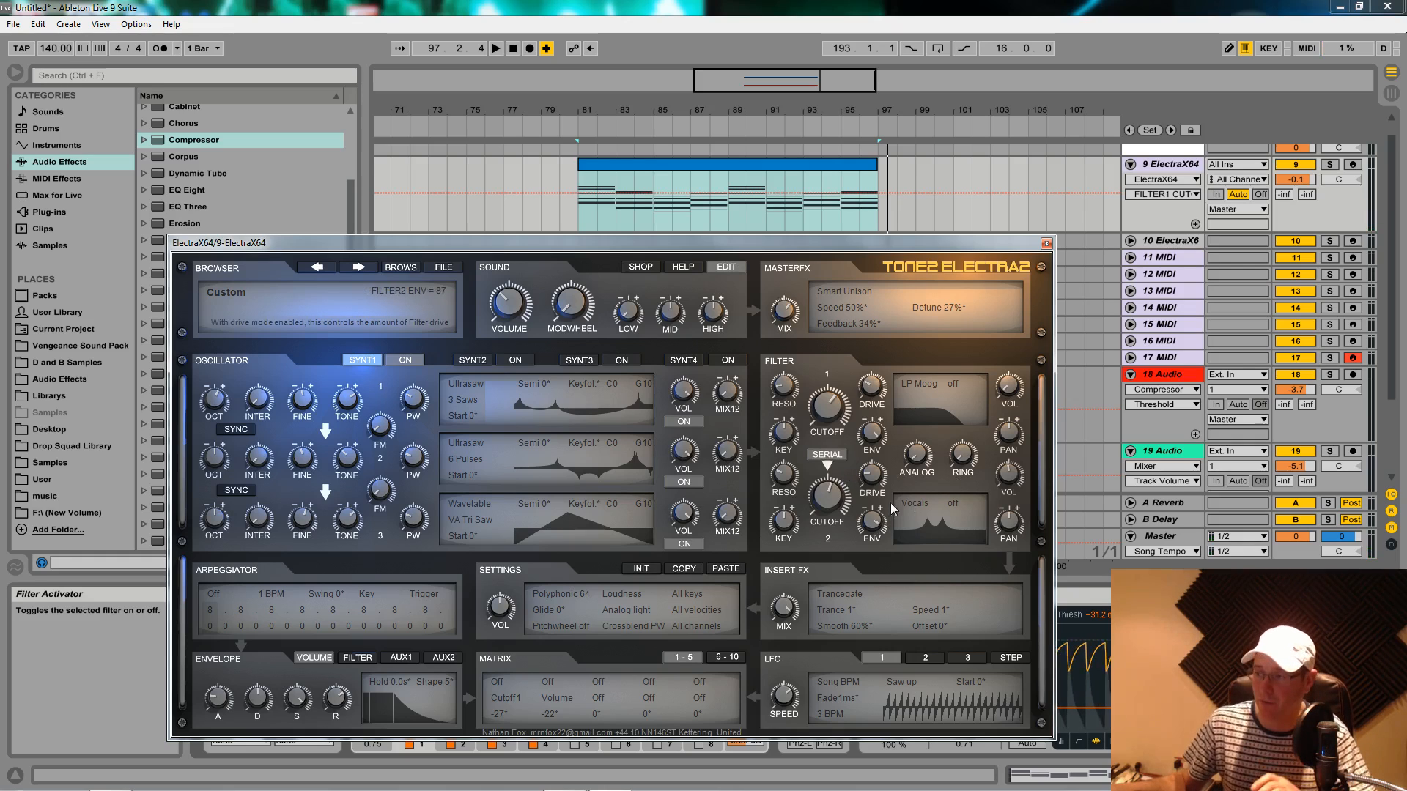
click(908, 512)
click(925, 521)
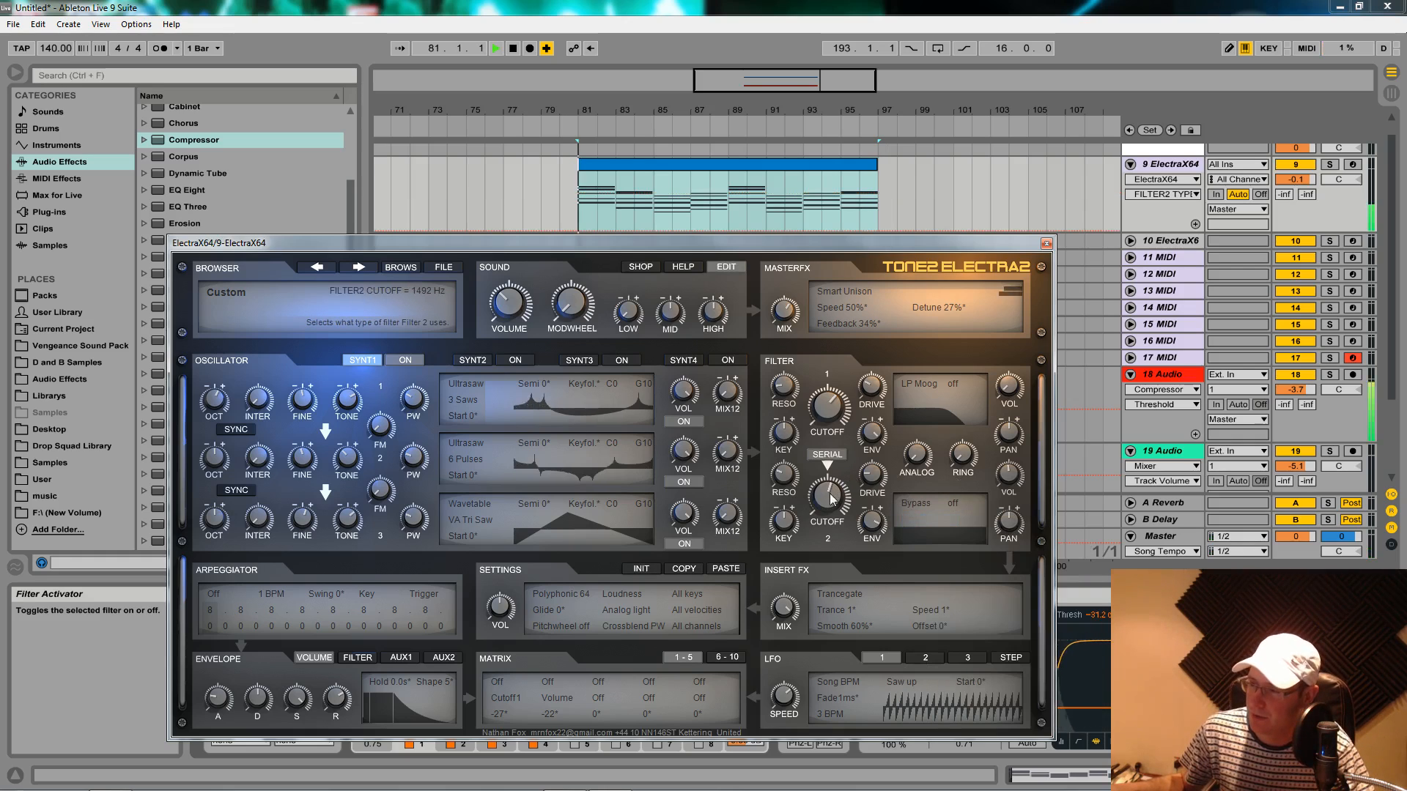
drag(825, 499, 842, 523)
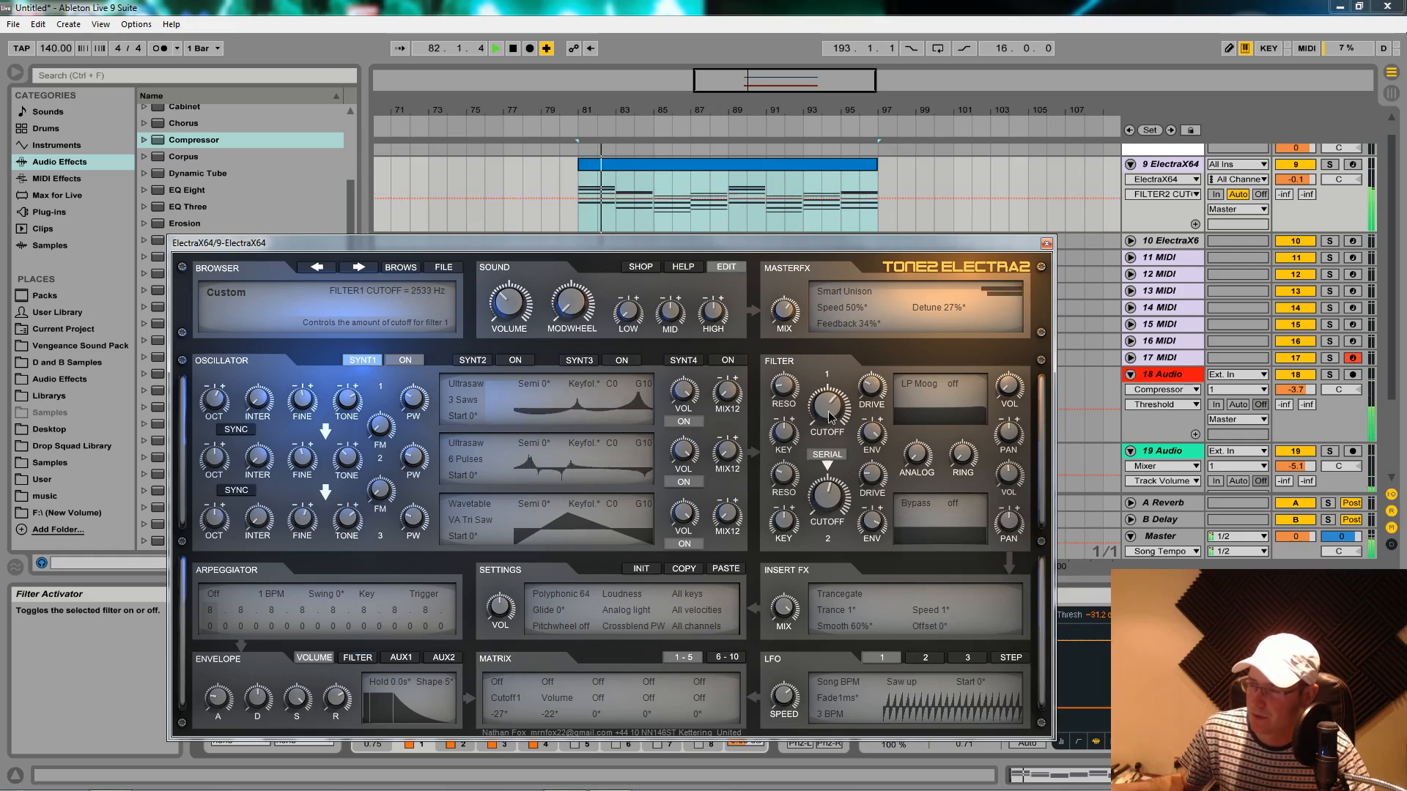
mouse_move(827, 411)
mouse_down()
mouse_move(832, 443)
mouse_move(830, 425)
mouse_up()
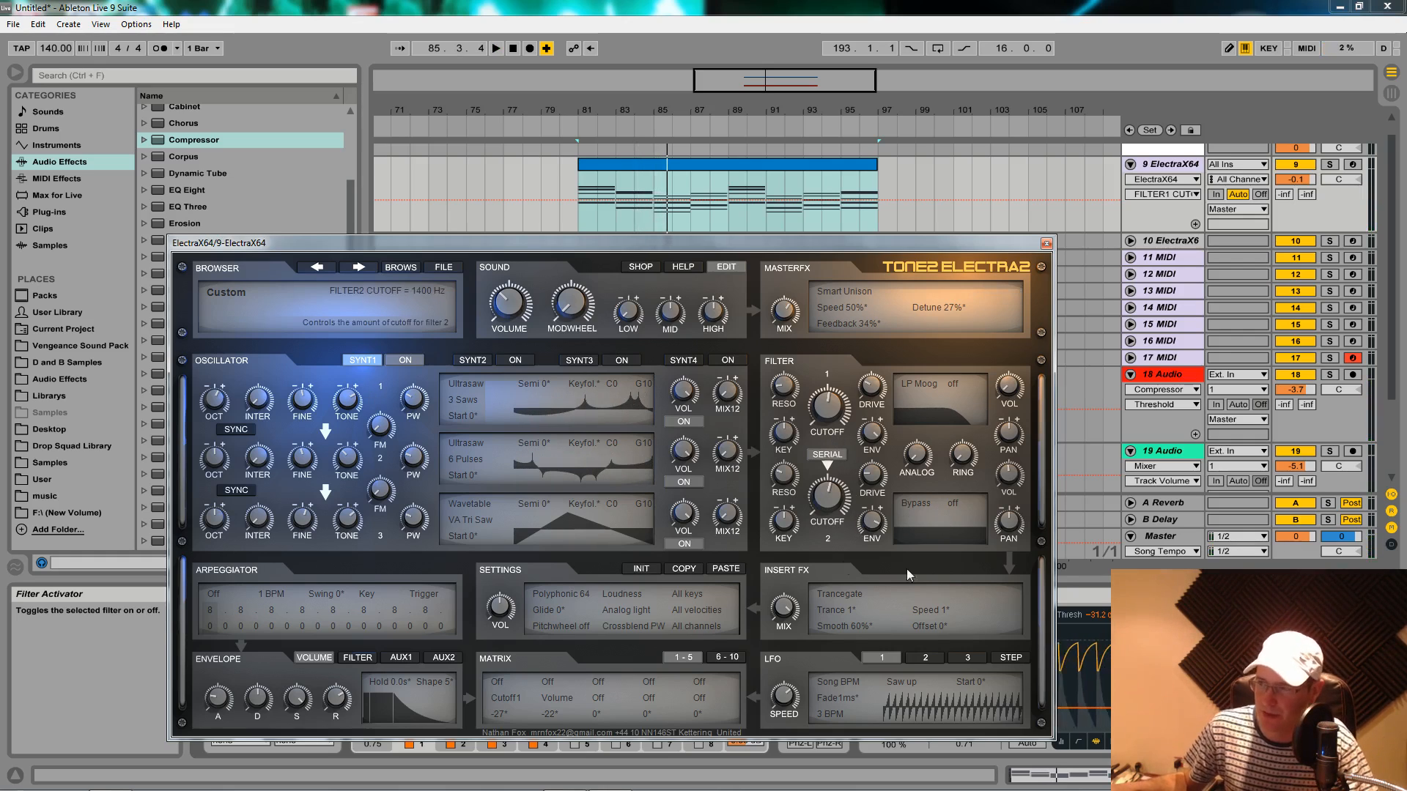
click(901, 506)
click(994, 639)
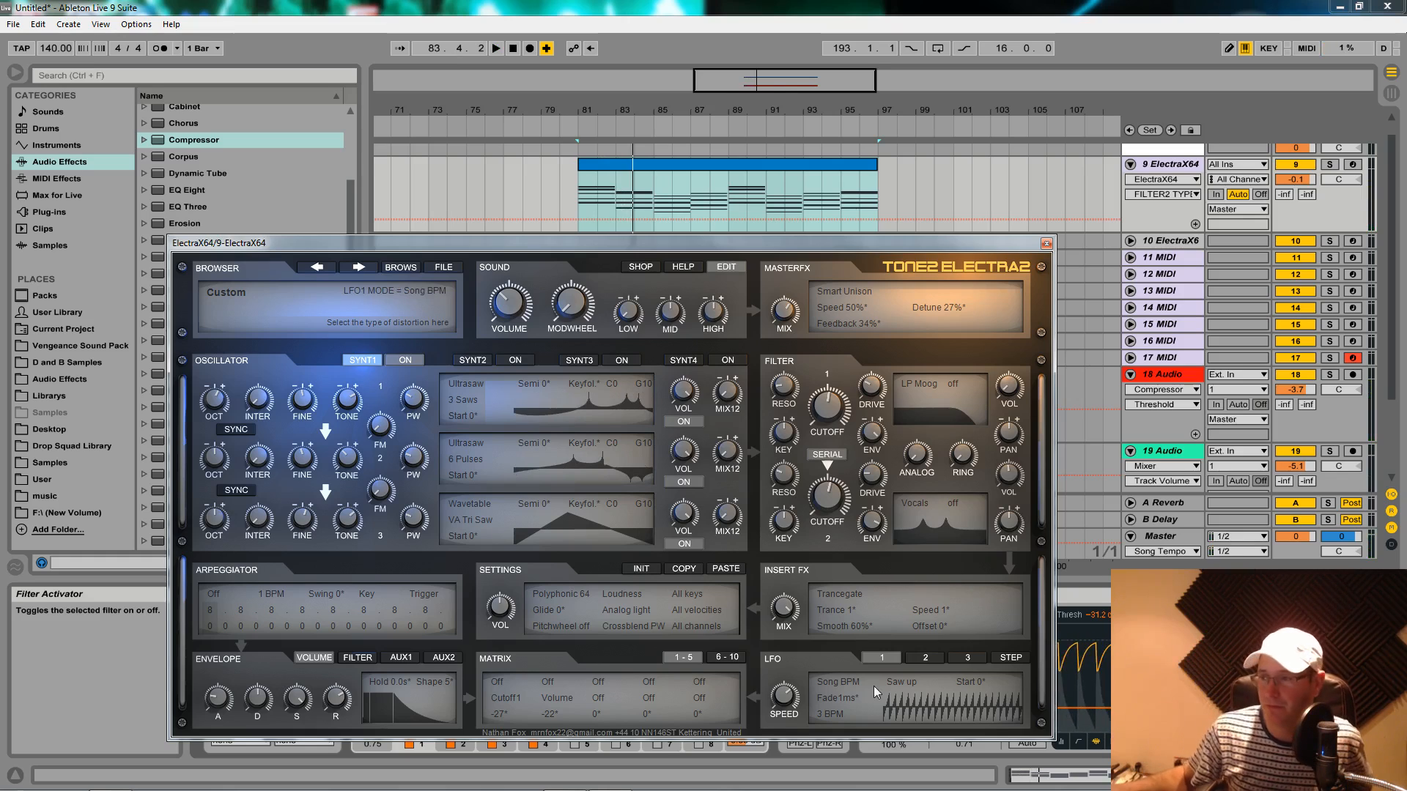
Browse the Trancegate and Semireal patch categories, load 12 Saw FilterGate MF from Trancegate, and return to the synth editor.
click(403, 271)
click(239, 528)
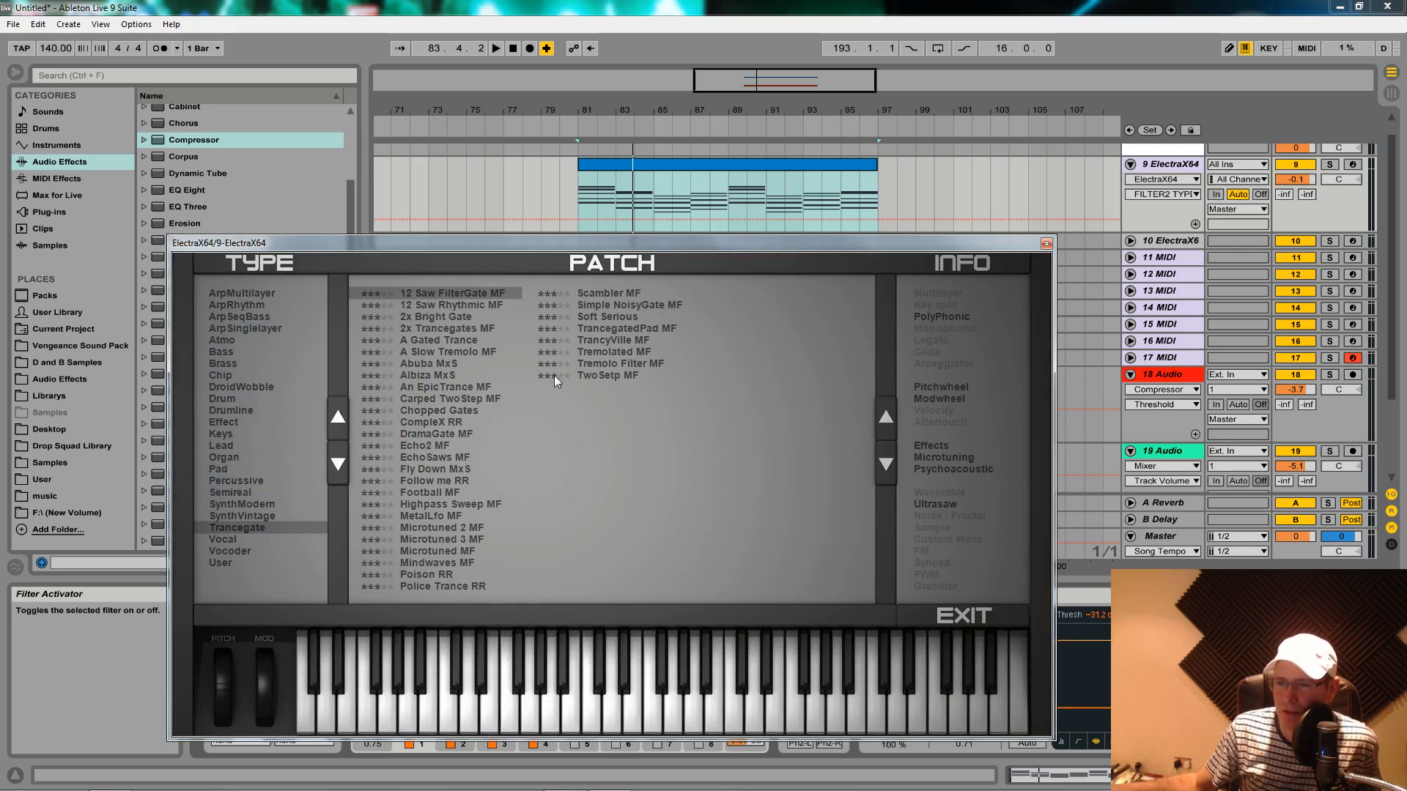
click(234, 492)
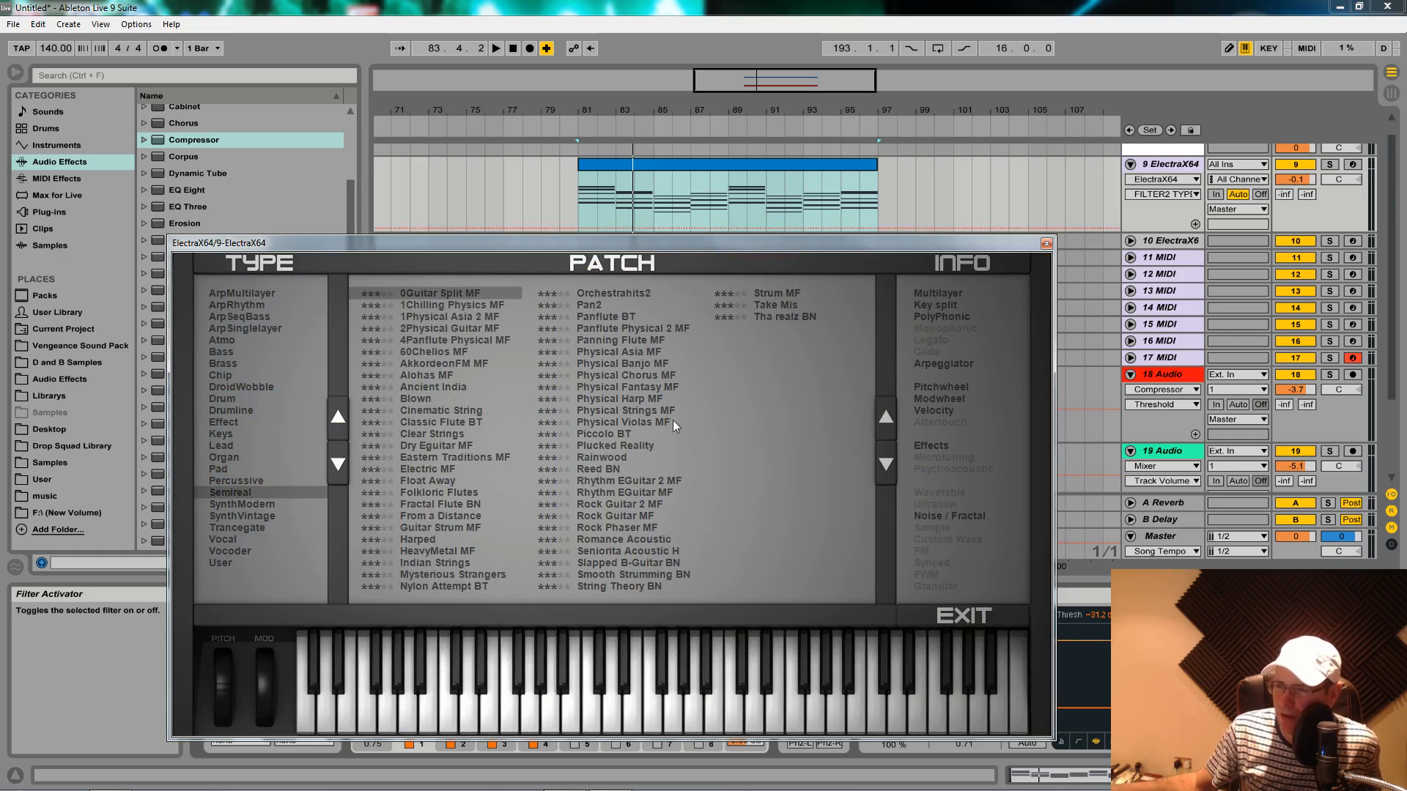
click(253, 527)
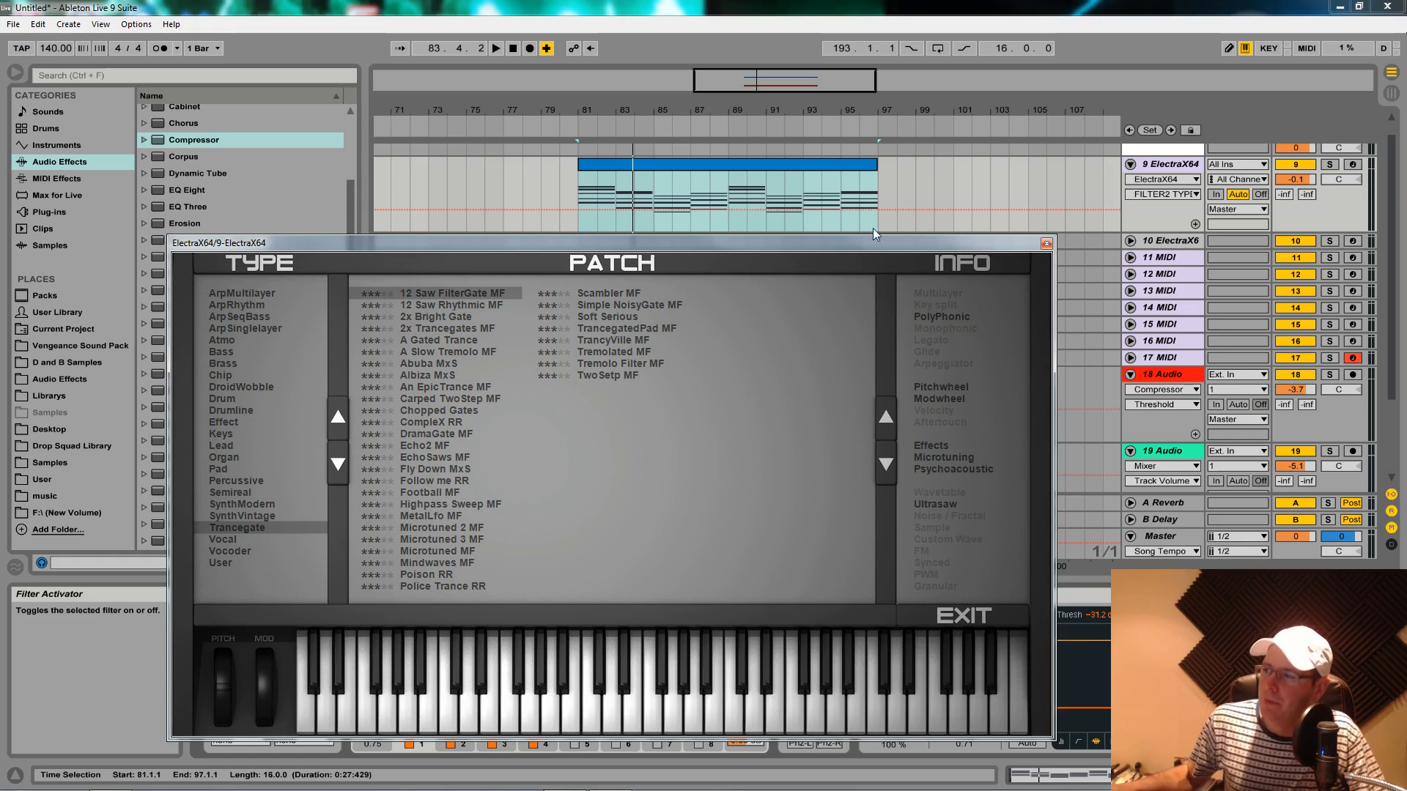
drag(877, 244, 911, 115)
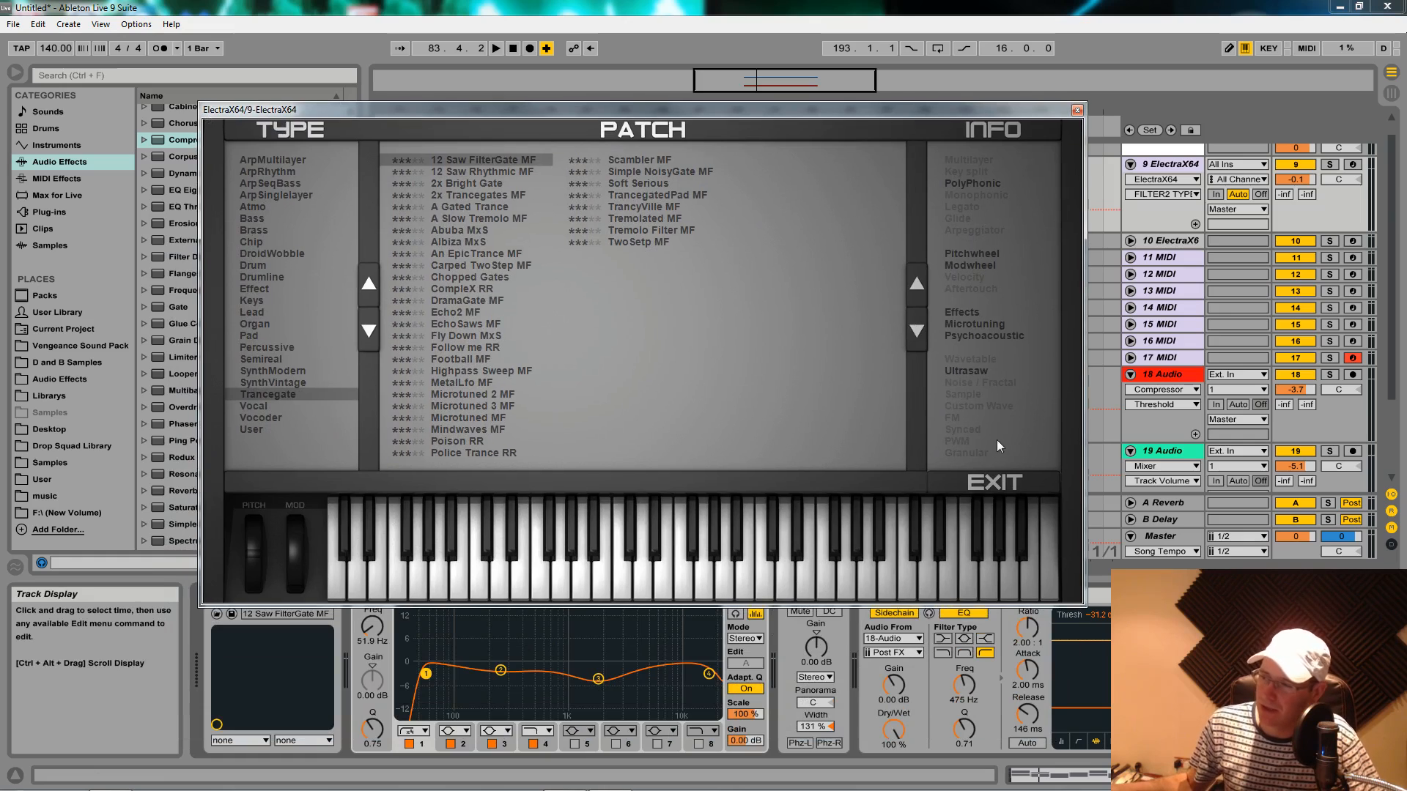
click(983, 479)
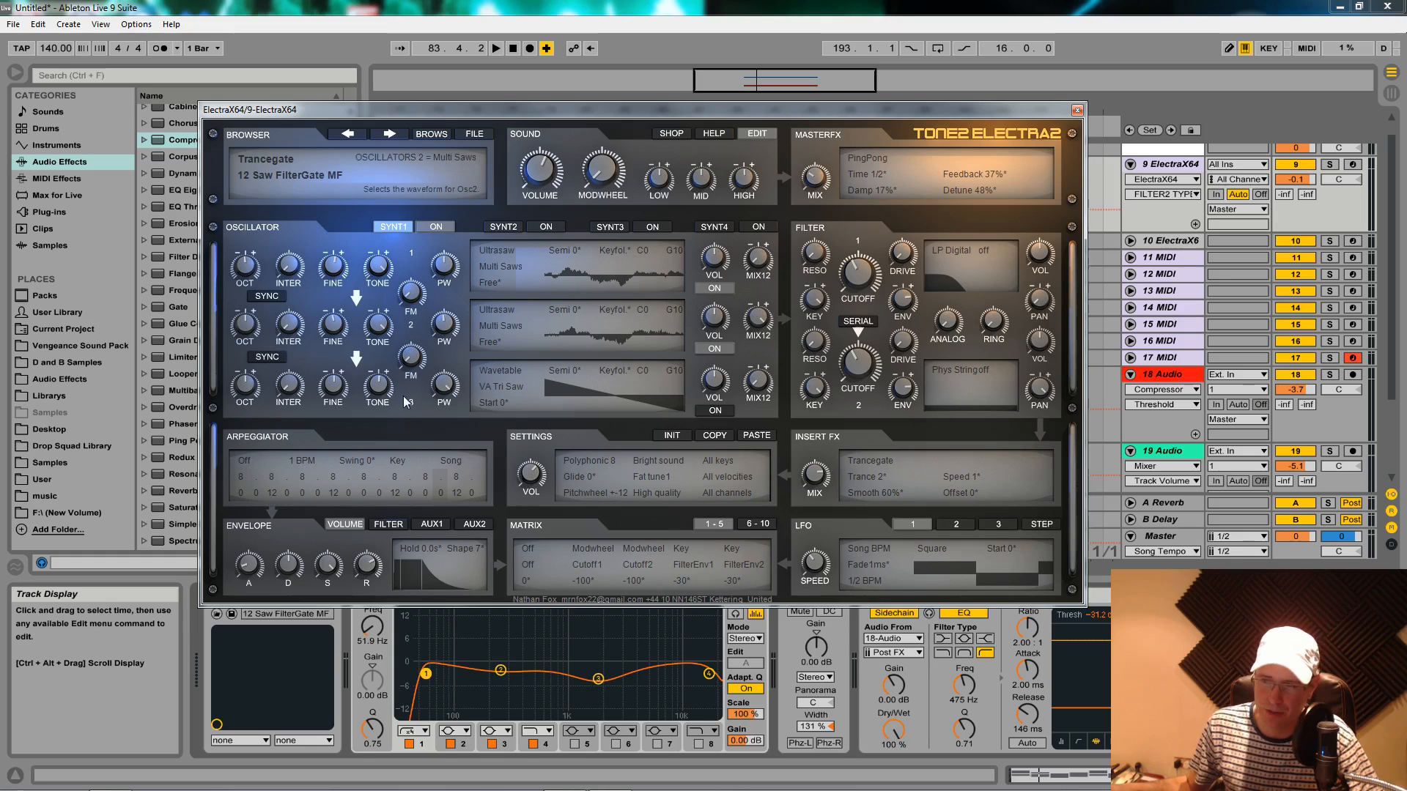
drag(769, 112, 750, 81)
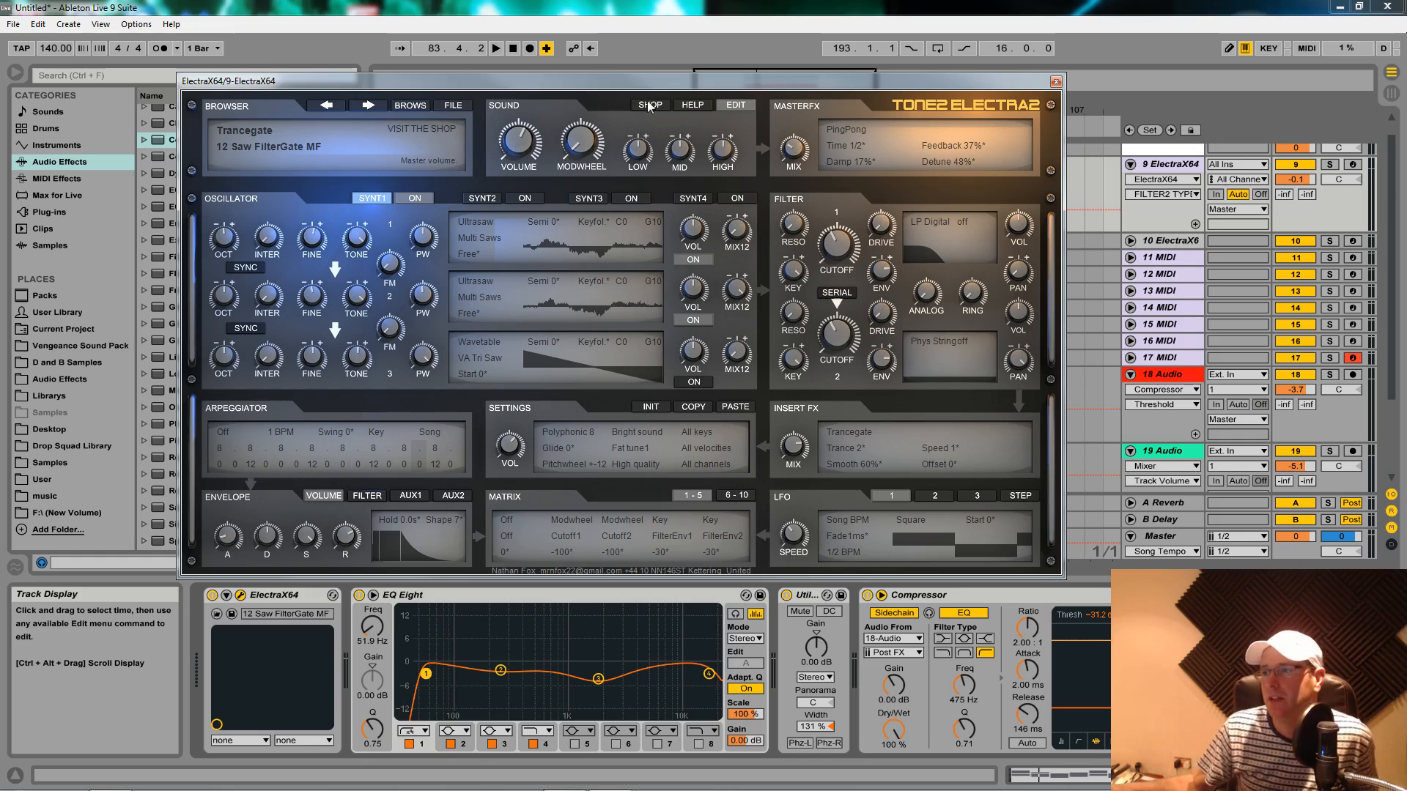
drag(687, 81, 696, 115)
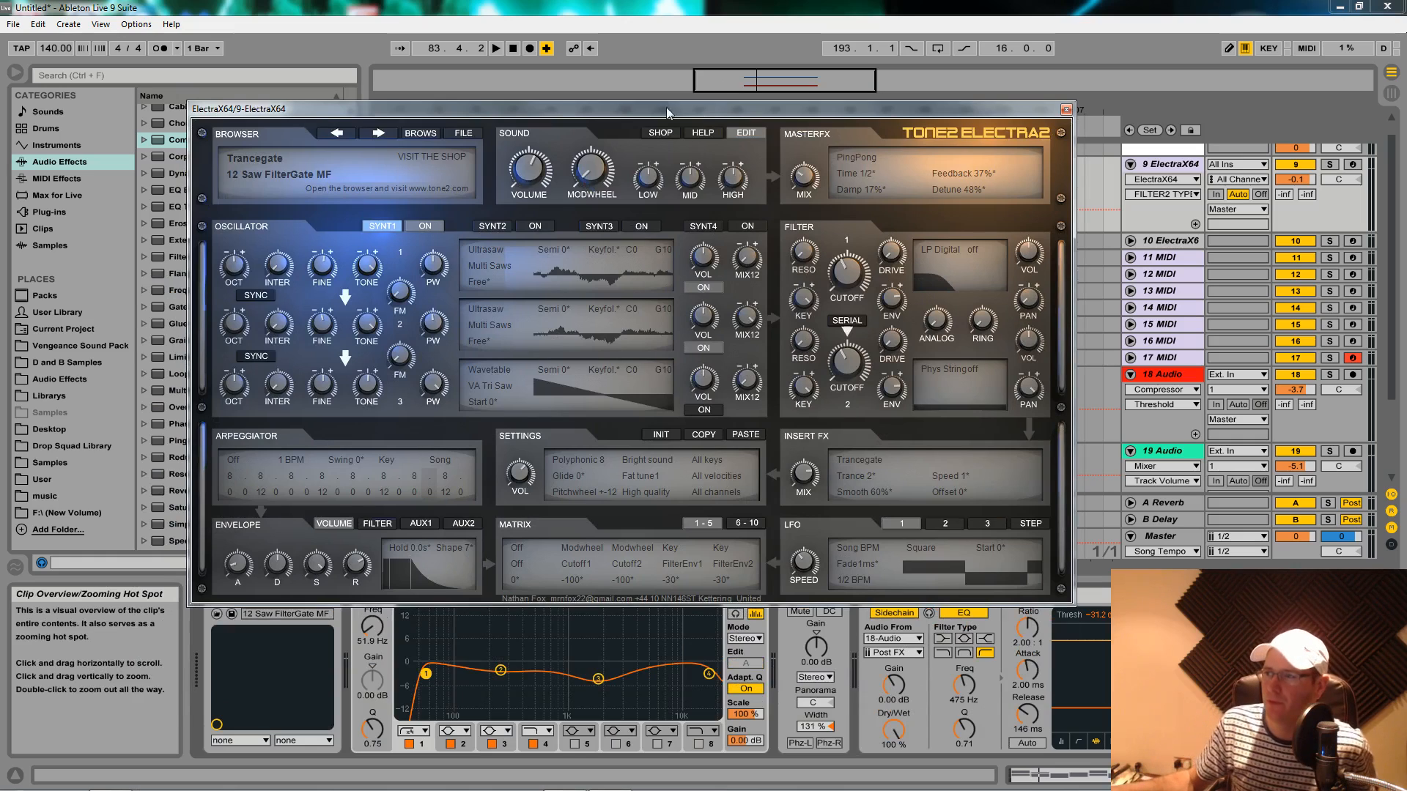
drag(651, 111, 641, 77)
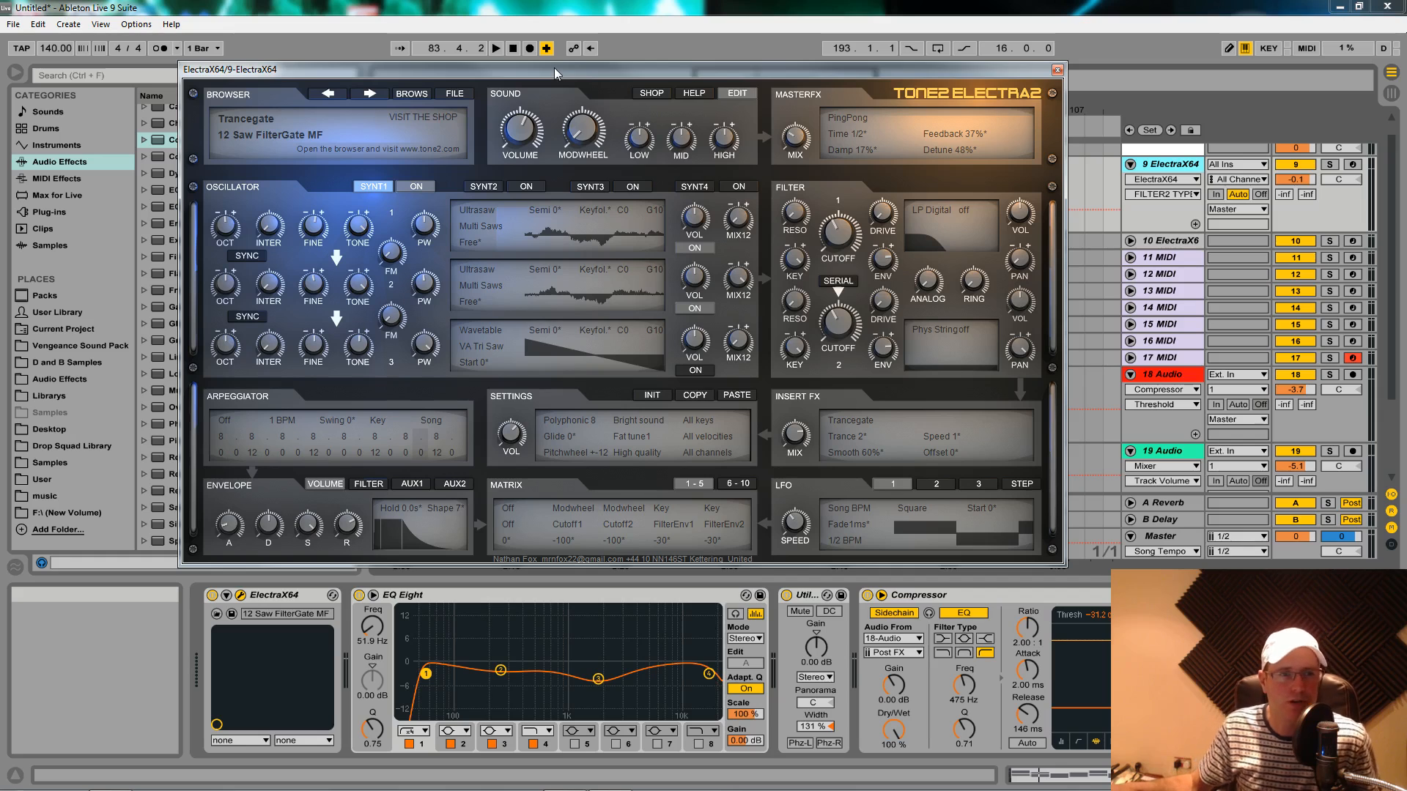
drag(667, 77, 632, 55)
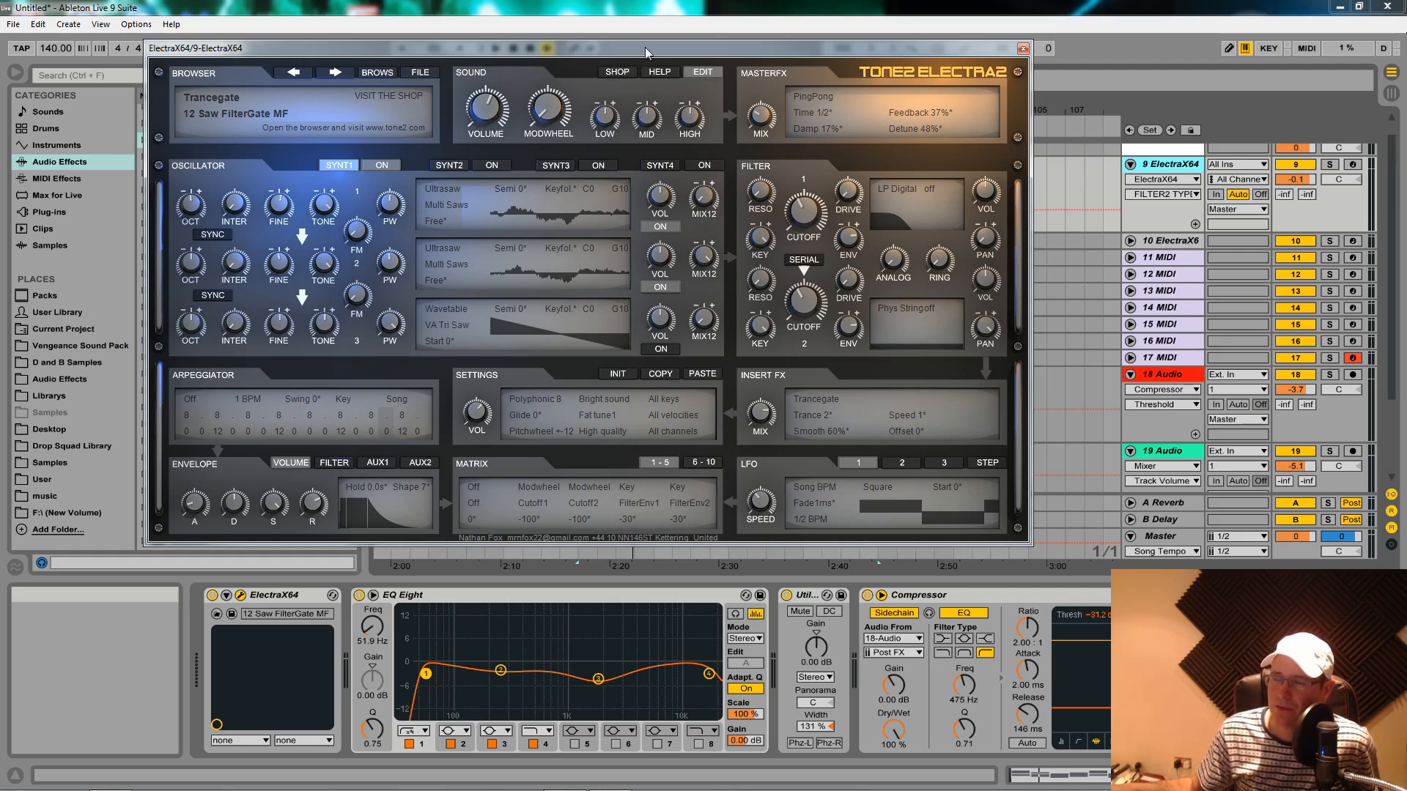
mouse_move(645, 47)
mouse_down()
mouse_move(636, 87)
mouse_move(642, 48)
mouse_up()
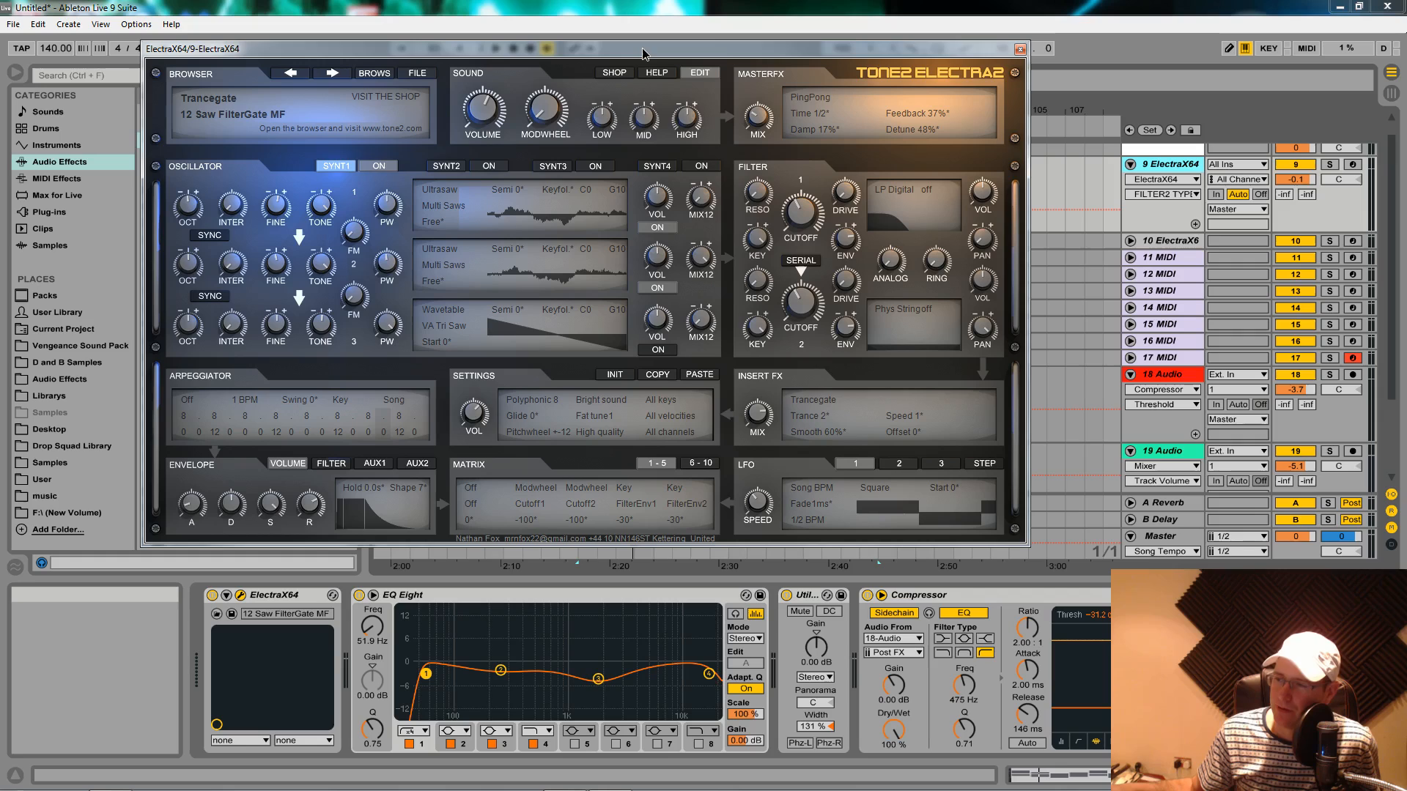
mouse_move(797, 48)
mouse_down()
mouse_move(846, 50)
mouse_move(822, 51)
mouse_up()
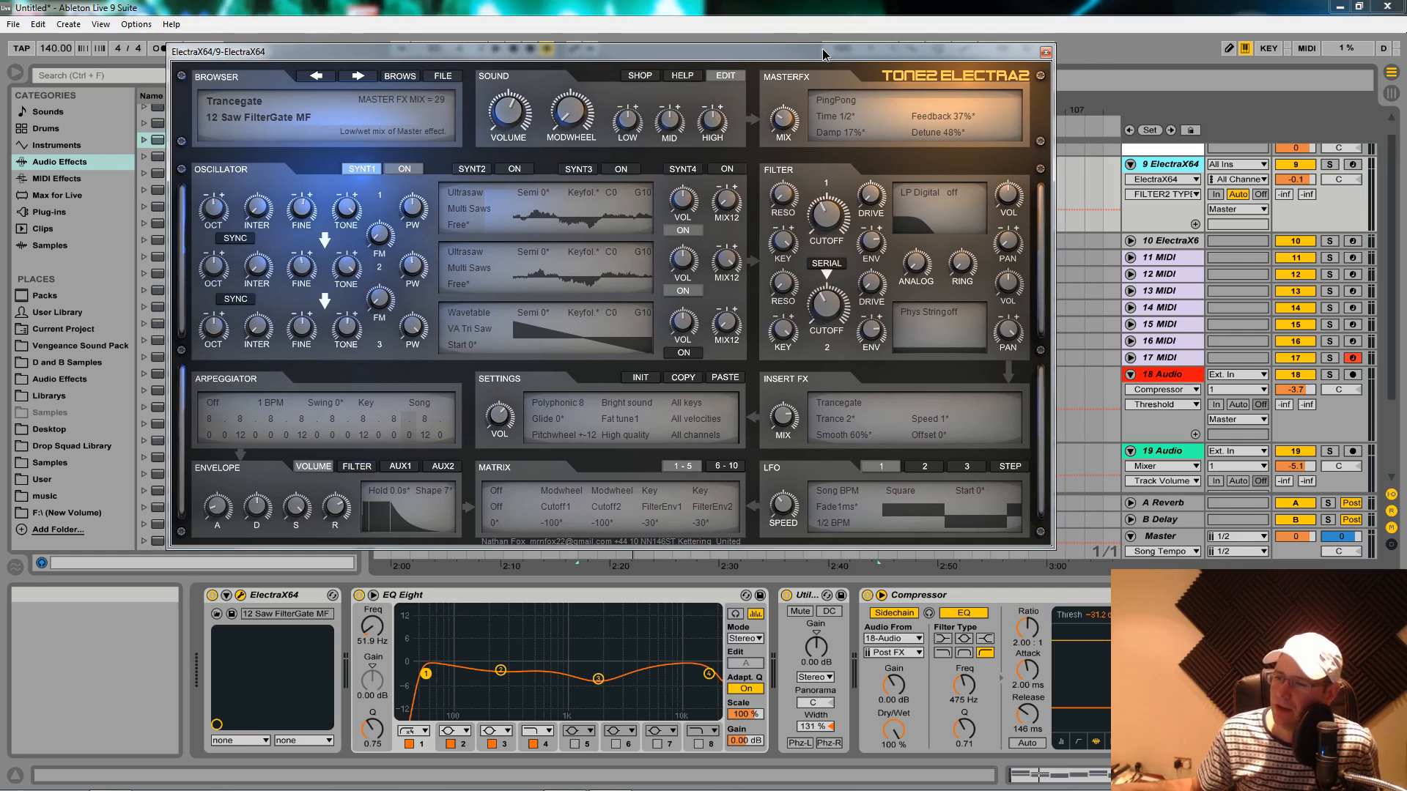